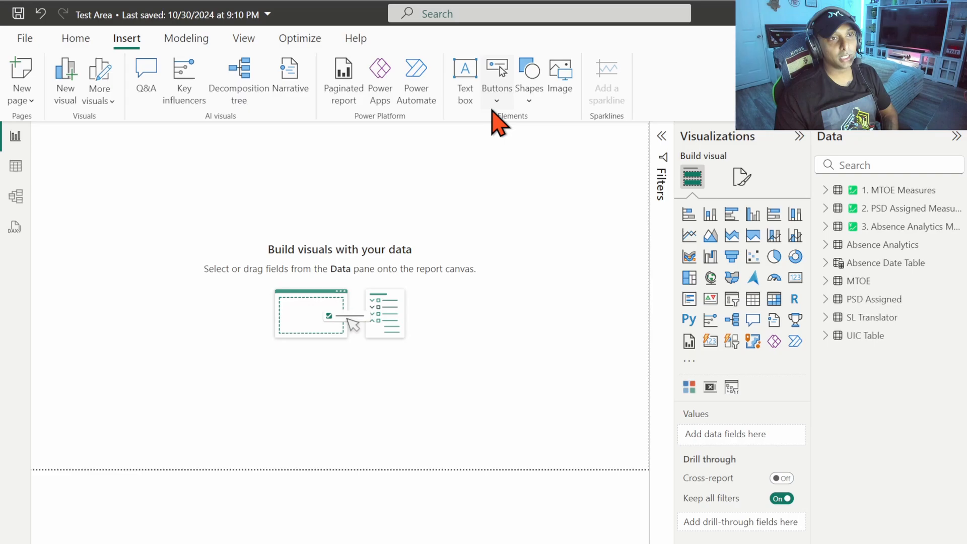
Step: Insert a rectangle and resize it into a banner across the page's upper edge, about 1279 wide and 103 high
{"action": "left_click", "coordinate": [529, 101]}
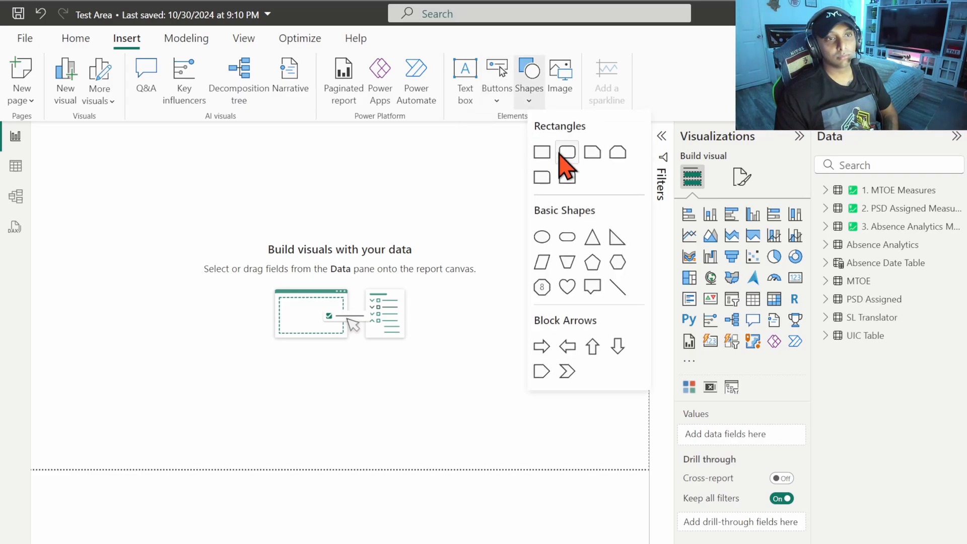
{"action": "left_click", "coordinate": [543, 153]}
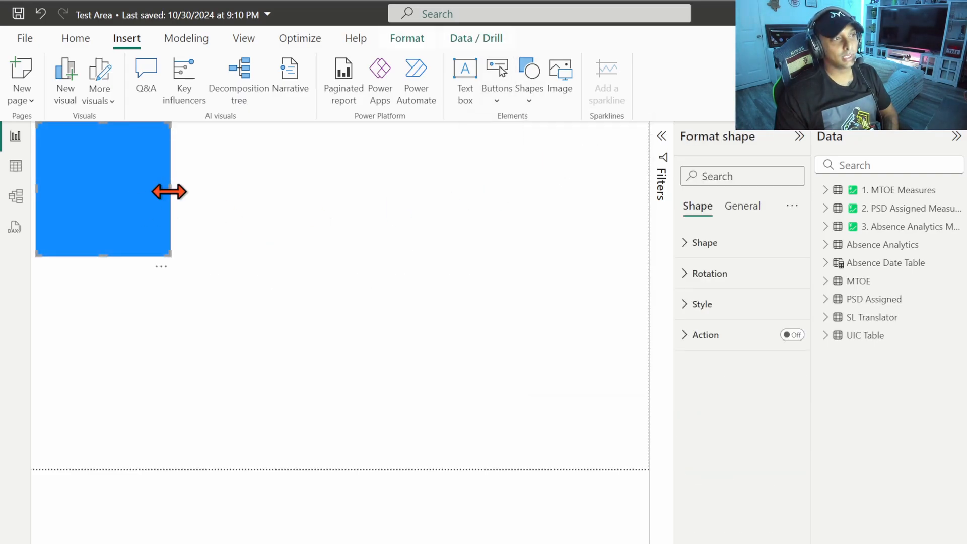
{"action": "left_click_drag", "start_coordinate": [170, 192], "coordinate": [655, 212]}
{"action": "left_click_drag", "start_coordinate": [342, 255], "coordinate": [337, 171]}
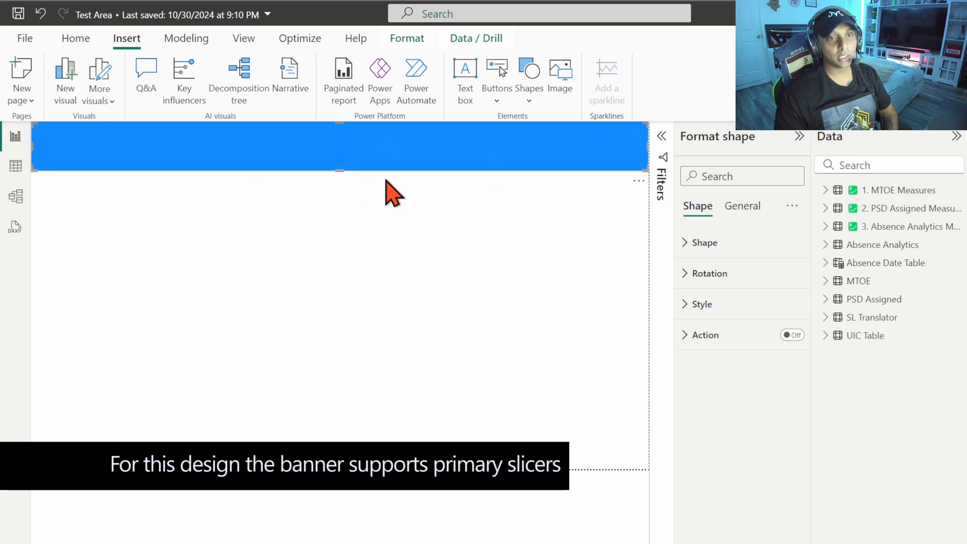
Step: Expand all Shape and General formatting categories for the banner and look through its General settings
{"action": "left_click", "coordinate": [794, 204]}
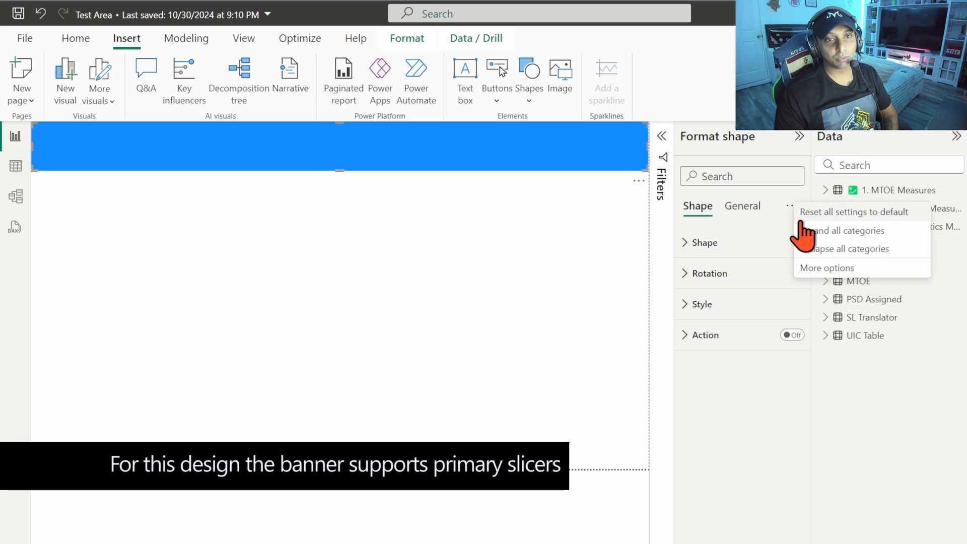
{"action": "left_click", "coordinate": [810, 231]}
{"action": "left_click", "coordinate": [747, 211]}
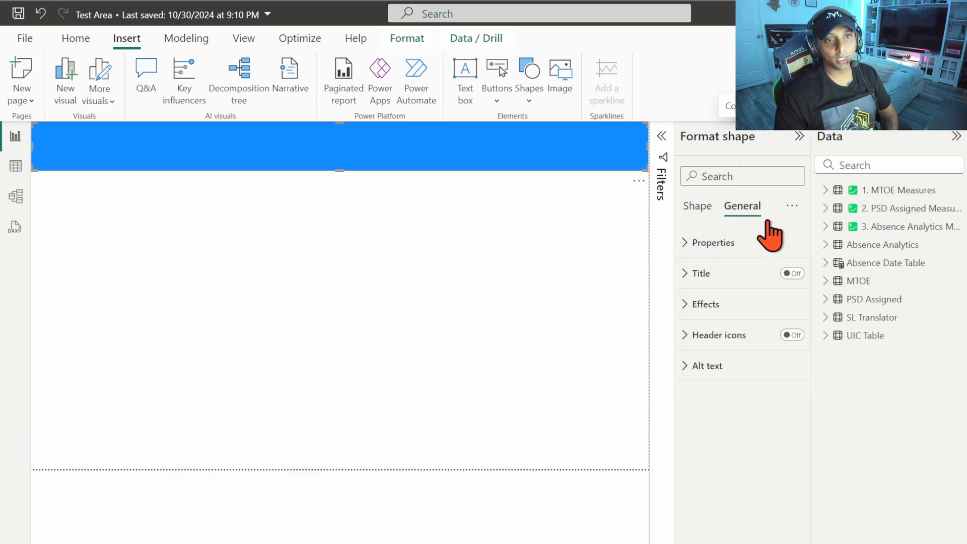
{"action": "left_click", "coordinate": [793, 206]}
{"action": "left_click", "coordinate": [807, 236]}
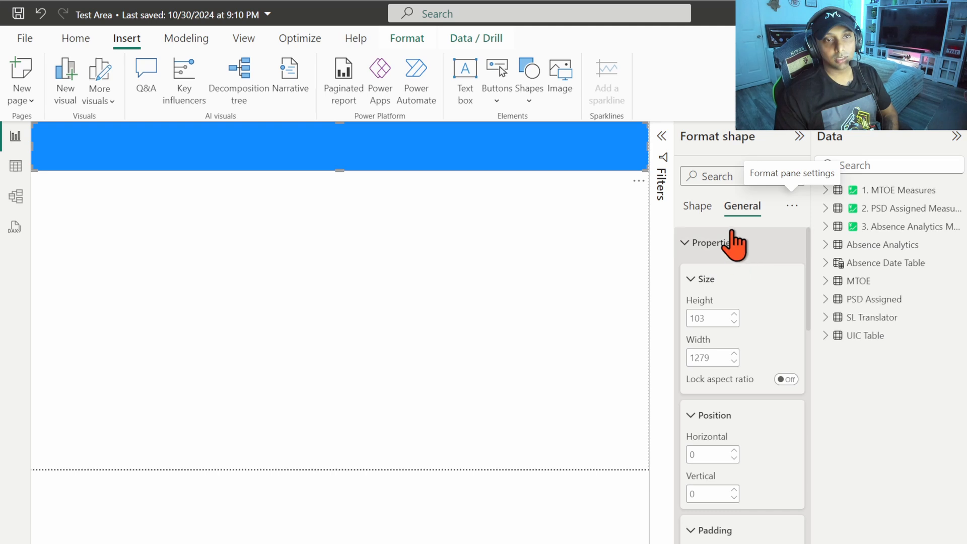
{"action": "scroll", "coordinate": [739, 295], "scroll_direction": "down", "scroll_amount": 5}
{"action": "scroll", "coordinate": [739, 297], "scroll_direction": "down", "scroll_amount": 10}
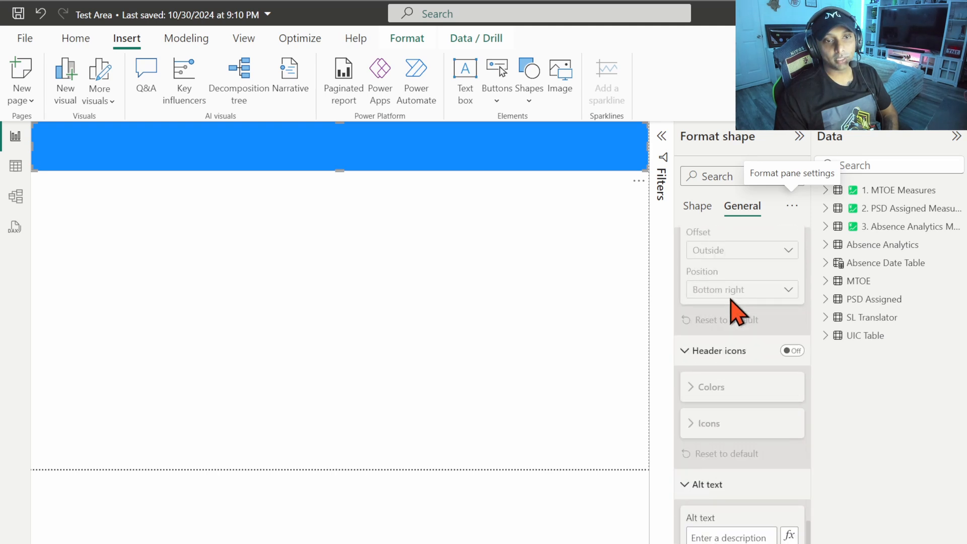
{"action": "scroll", "coordinate": [738, 318], "scroll_direction": "up", "scroll_amount": 15}
Step: Examine the banner's shape-specific settings, including the available shape types, rotation, fill, border, text, shadow and glow
{"action": "left_click", "coordinate": [700, 206]}
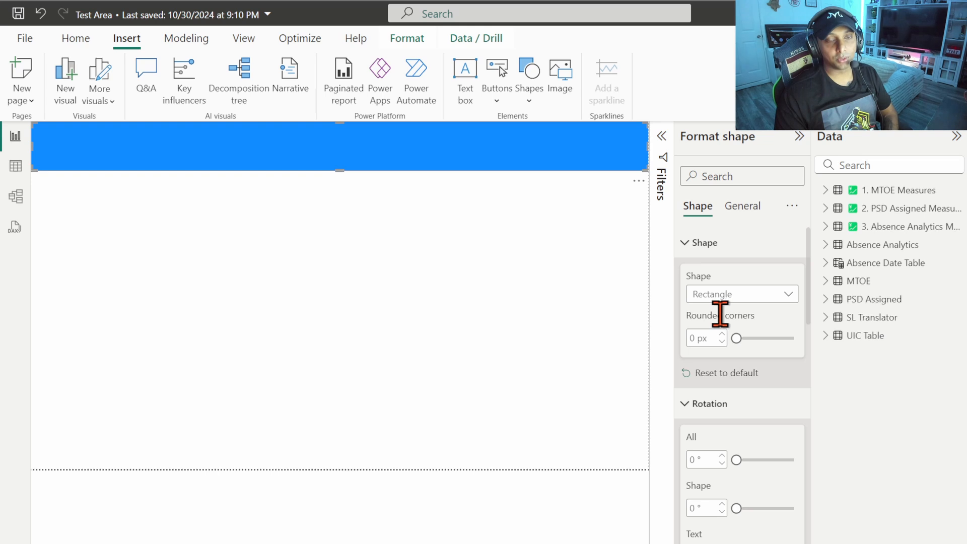
{"action": "left_click", "coordinate": [763, 297]}
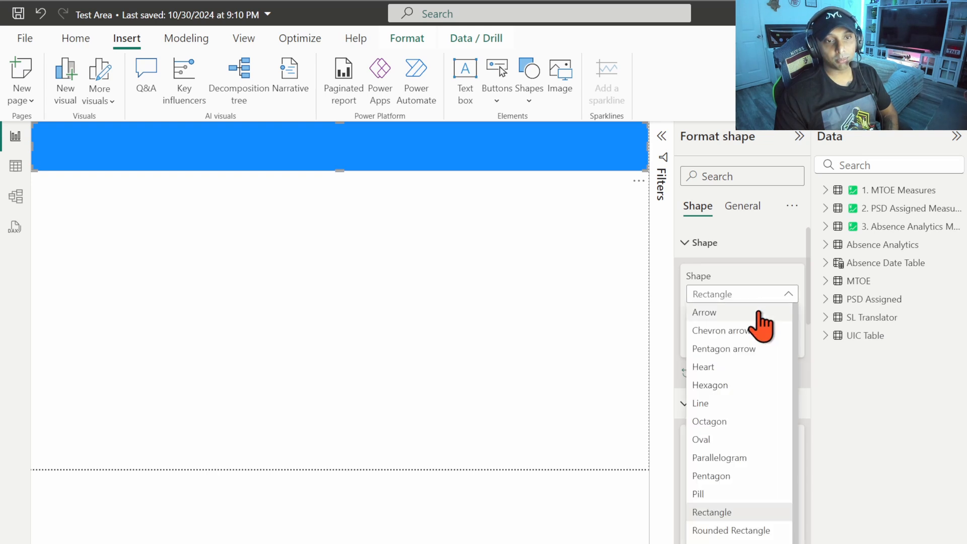
{"action": "left_click", "coordinate": [763, 294]}
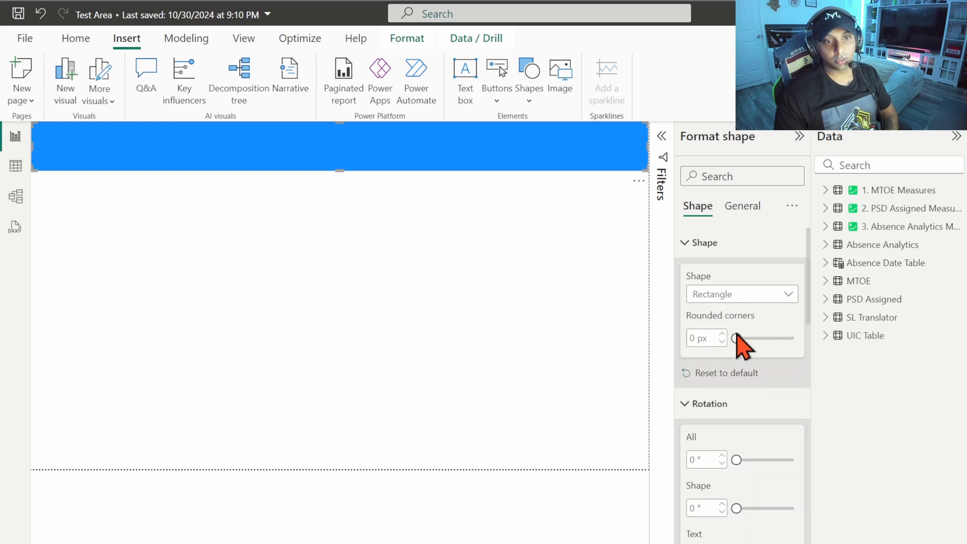
{"action": "scroll", "coordinate": [745, 283], "scroll_direction": "down", "scroll_amount": 8}
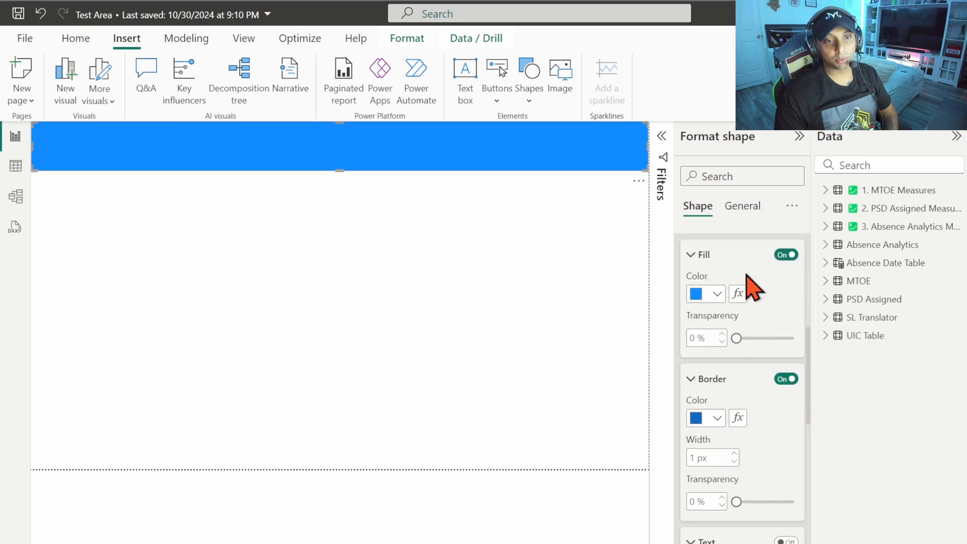
{"action": "scroll", "coordinate": [734, 280], "scroll_direction": "down", "scroll_amount": 4}
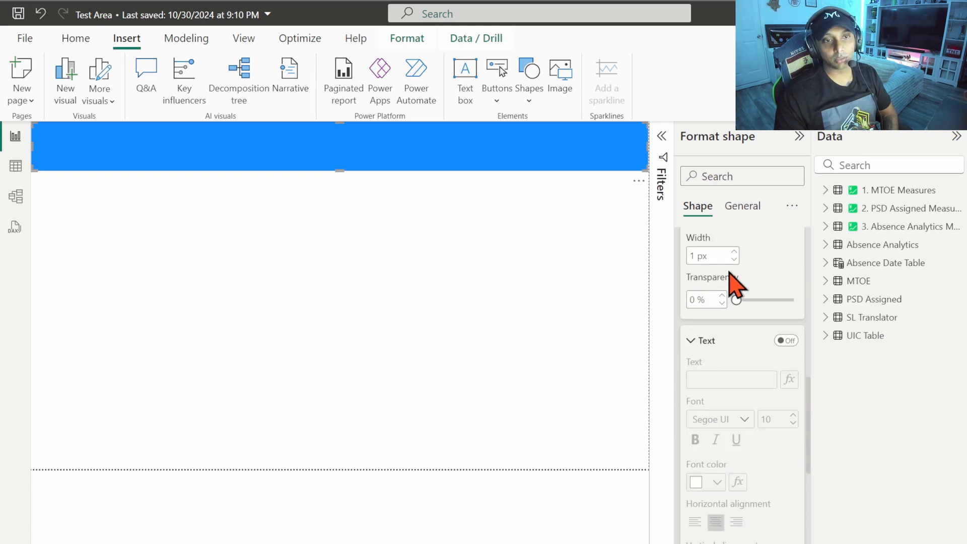
{"action": "scroll", "coordinate": [735, 252], "scroll_direction": "down", "scroll_amount": 4}
{"action": "scroll", "coordinate": [747, 260], "scroll_direction": "down", "scroll_amount": 4}
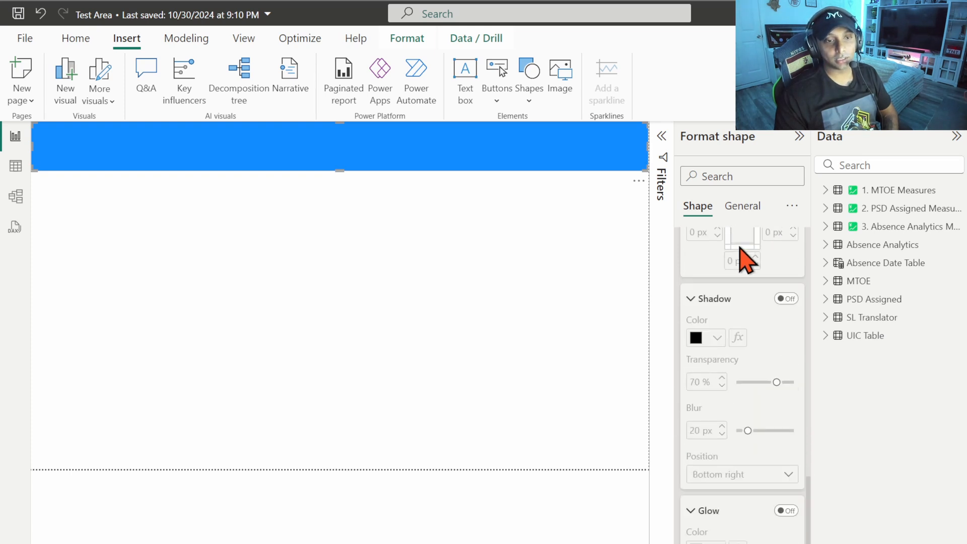
{"action": "scroll", "coordinate": [740, 248], "scroll_direction": "down", "scroll_amount": 4}
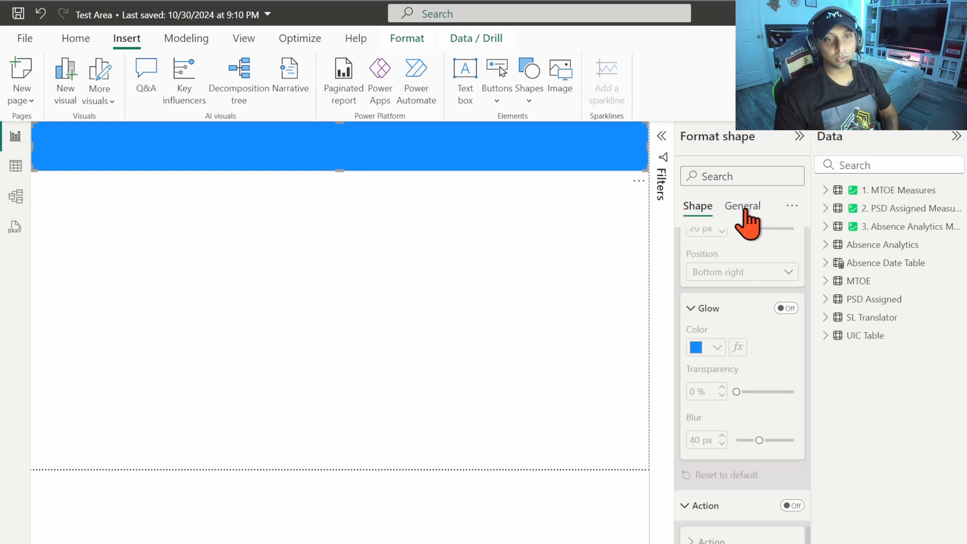
Step: Review the banner's general settings for size, position, title, effects, header icons and alt text
{"action": "left_click", "coordinate": [743, 207]}
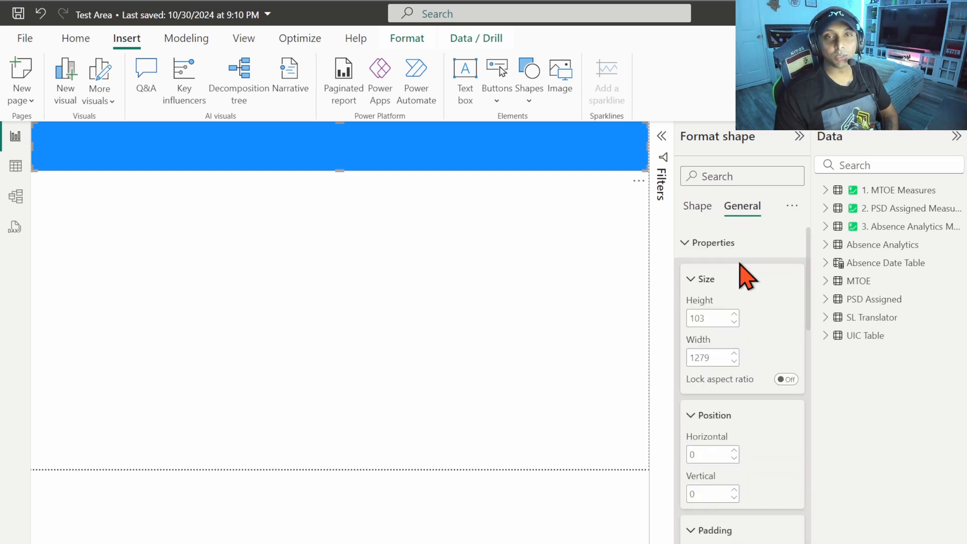
{"action": "scroll", "coordinate": [746, 276], "scroll_direction": "down", "scroll_amount": 12}
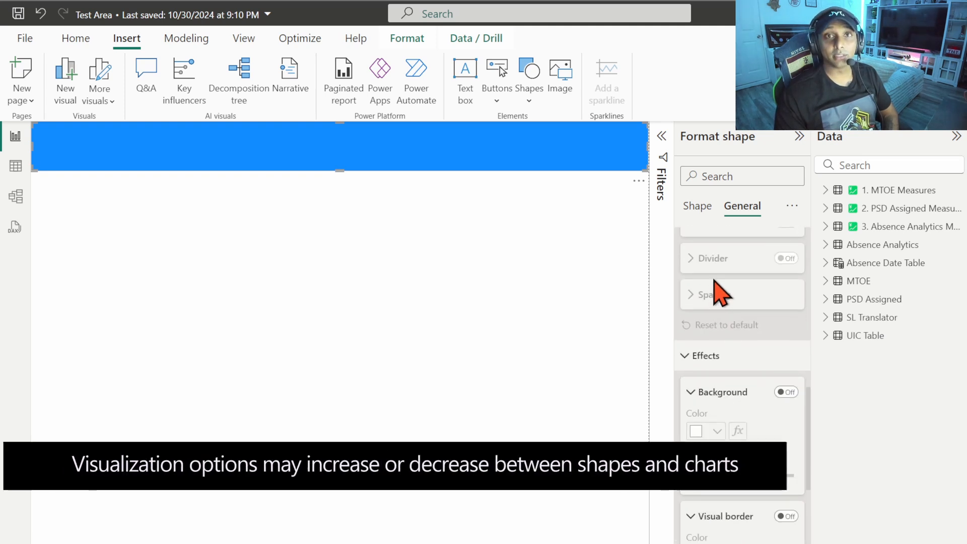
{"action": "scroll", "coordinate": [718, 294], "scroll_direction": "down", "scroll_amount": 4}
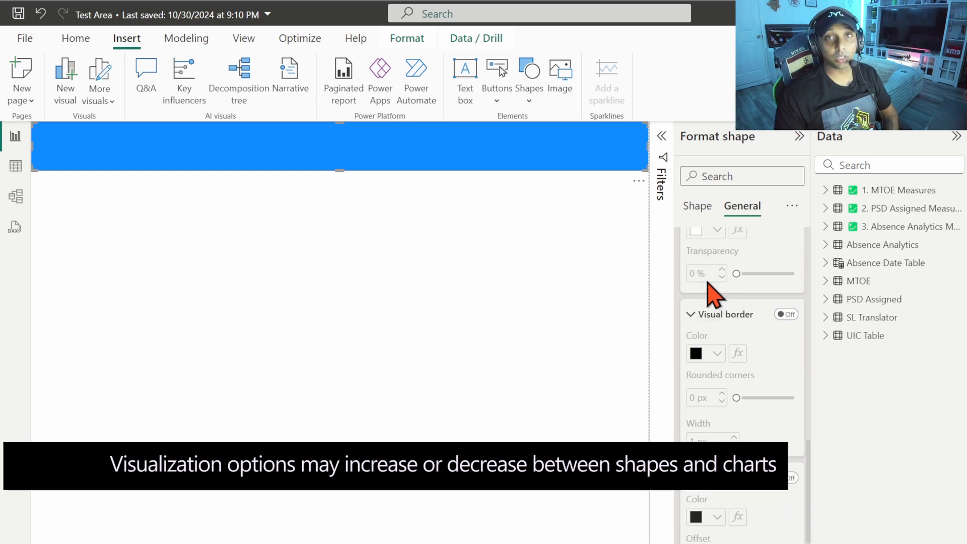
{"action": "scroll", "coordinate": [695, 352], "scroll_direction": "down", "scroll_amount": 10}
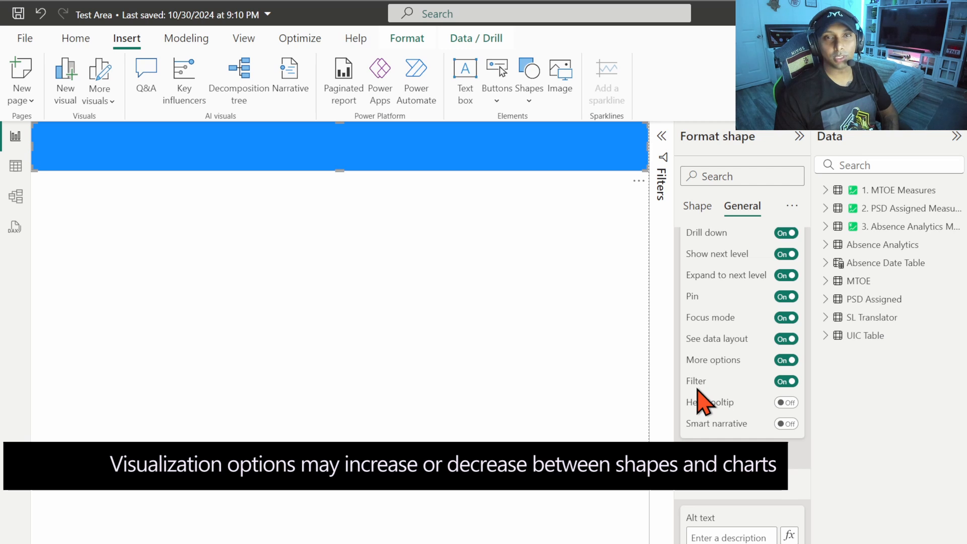
Step: Set the banner's fill to the custom color #7394B3
{"action": "left_click", "coordinate": [698, 207]}
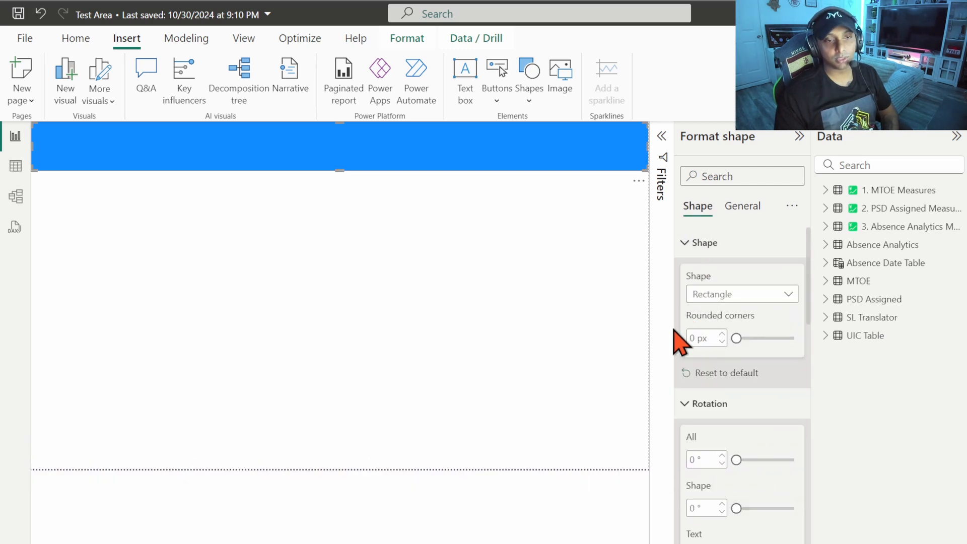
{"action": "scroll", "coordinate": [683, 328], "scroll_direction": "down", "scroll_amount": 6}
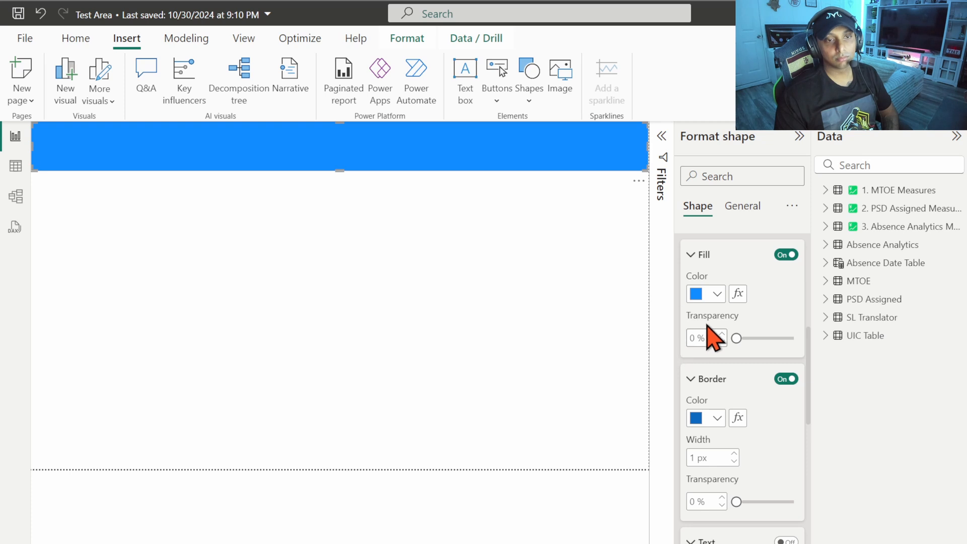
{"action": "left_click", "coordinate": [718, 294]}
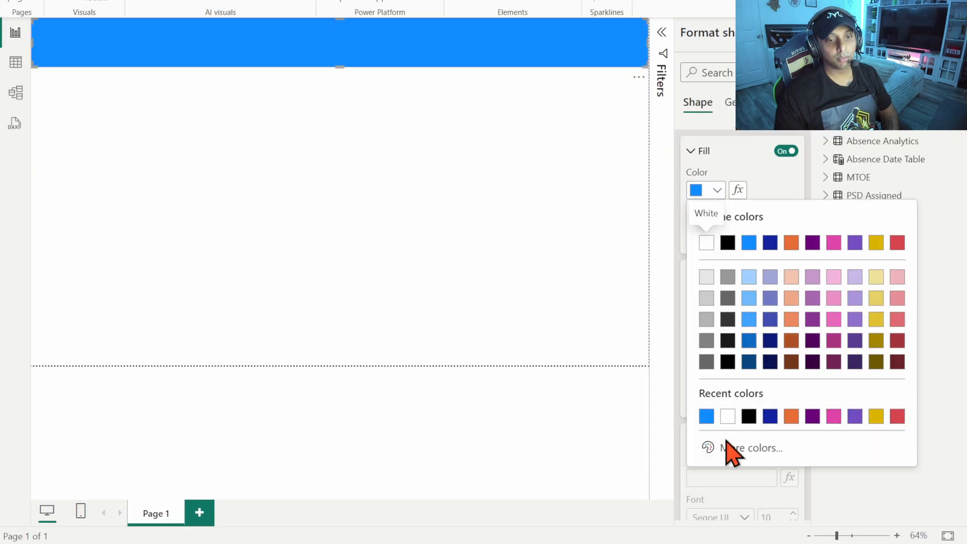
{"action": "left_click", "coordinate": [742, 450]}
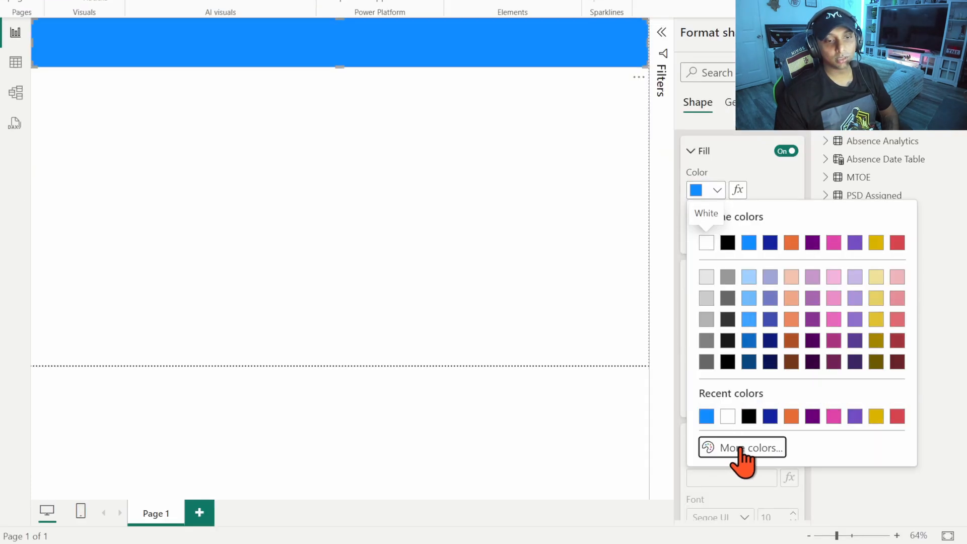
{"action": "left_click_drag", "start_coordinate": [751, 438], "coordinate": [698, 439]}
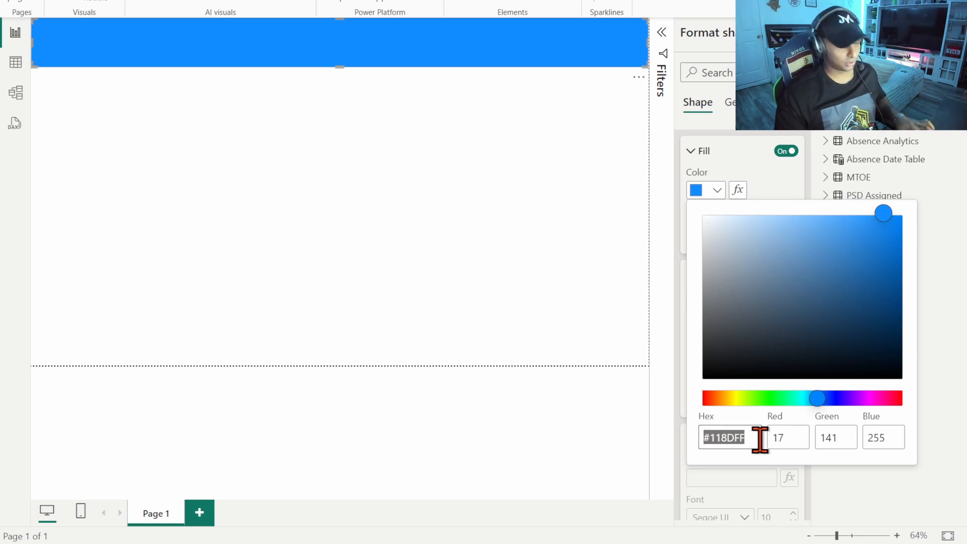
{"action": "type", "text": "#7394B3"}
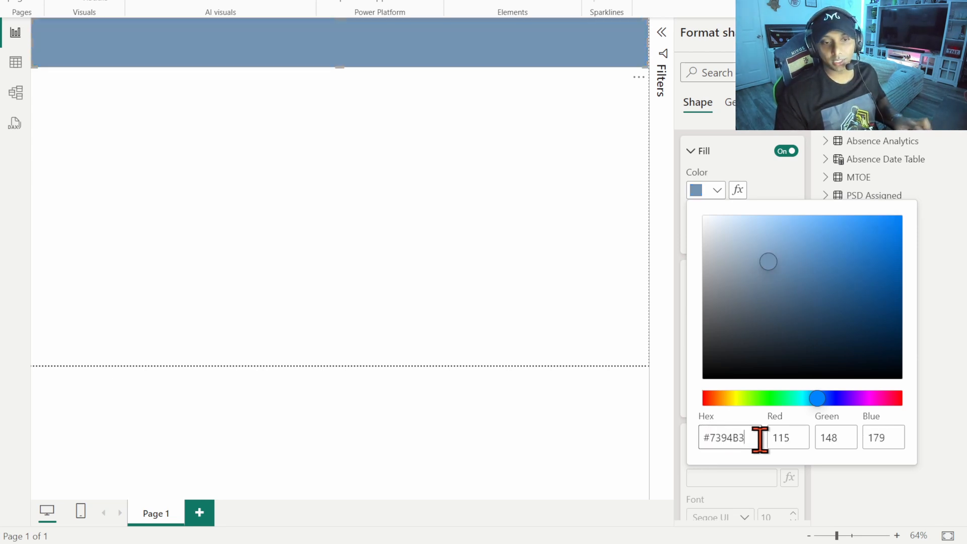
{"action": "left_click", "coordinate": [627, 254]}
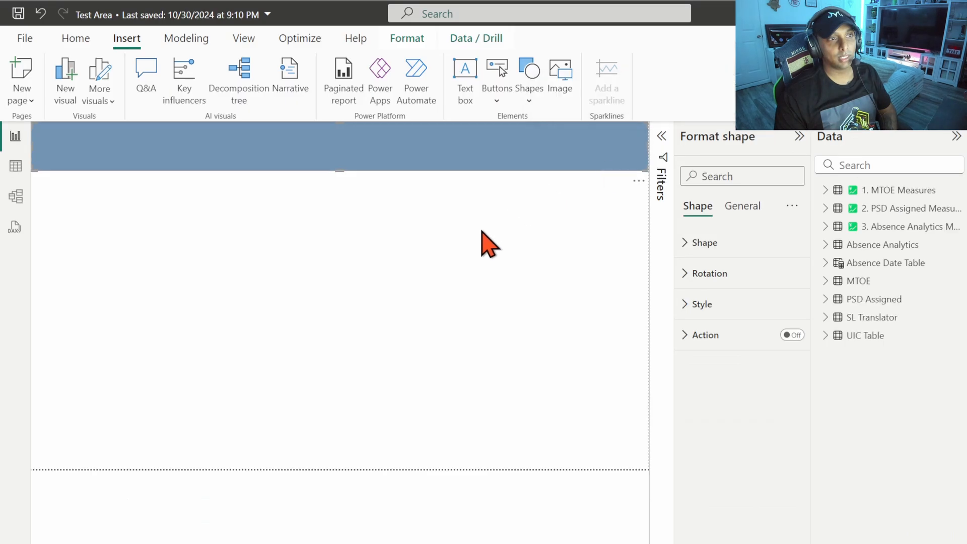
Step: Insert a second rectangle over the banner's left end, matching the banner's height and covering a little over a quarter of its width
{"action": "left_click", "coordinate": [484, 141]}
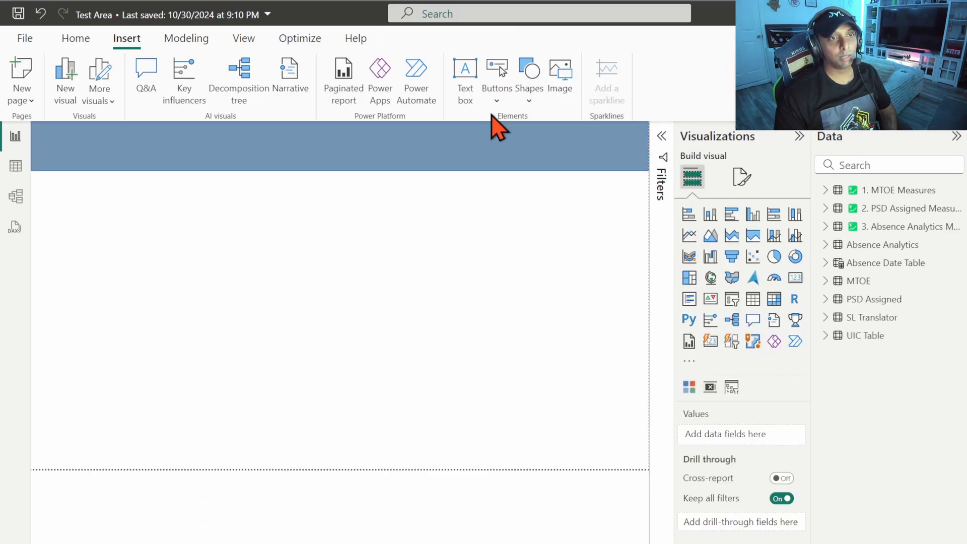
{"action": "left_click", "coordinate": [531, 100]}
{"action": "left_click", "coordinate": [541, 152]}
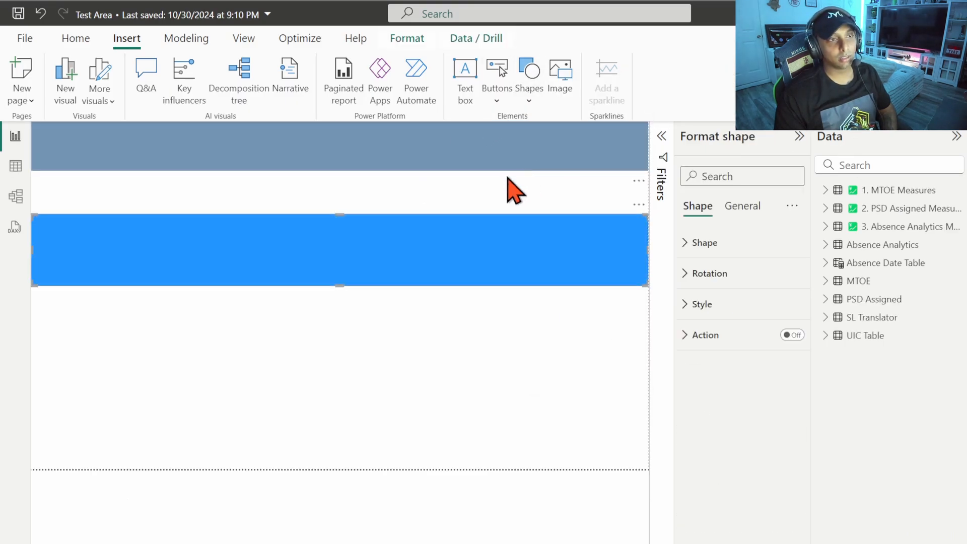
{"action": "scroll", "coordinate": [388, 260], "scroll_direction": "down", "scroll_amount": 3}
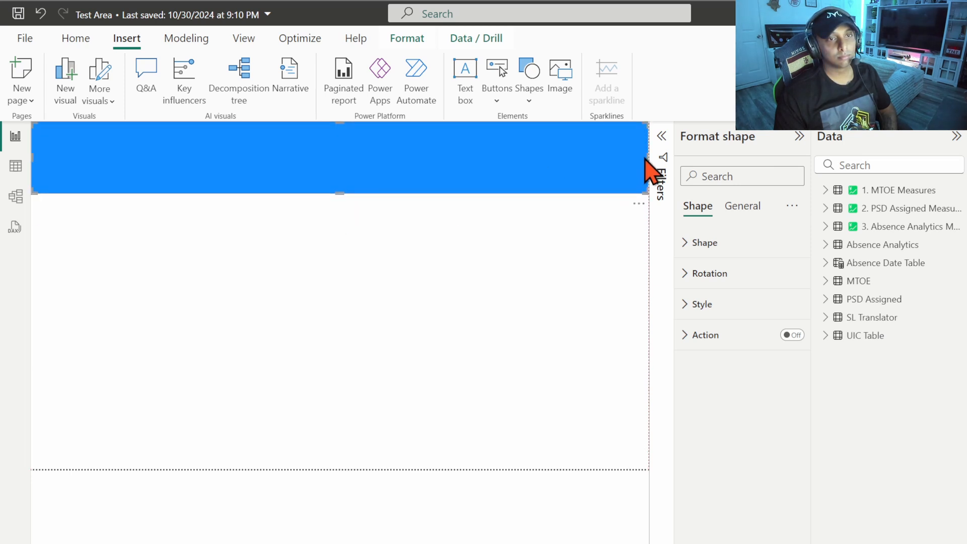
{"action": "left_click_drag", "start_coordinate": [647, 157], "coordinate": [205, 158]}
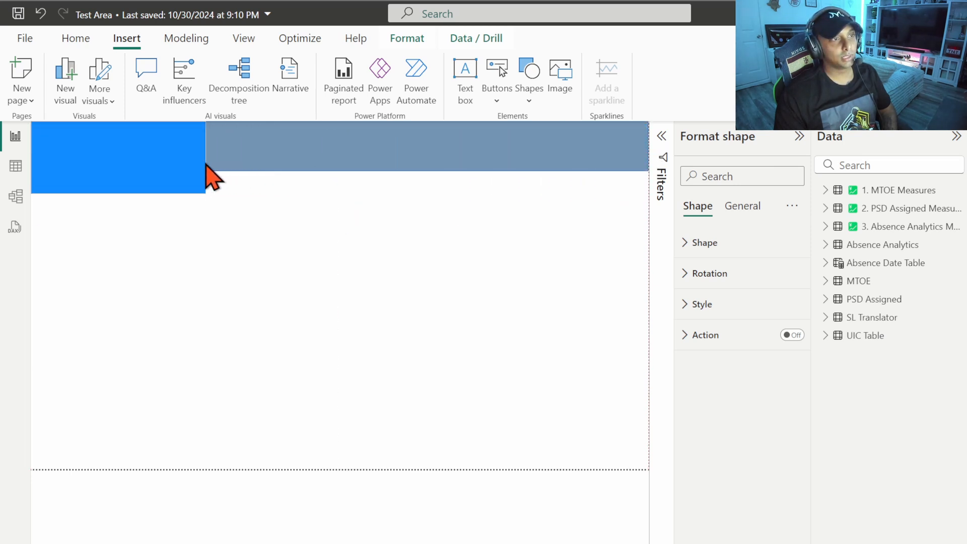
Step: Set the smaller rectangle's fill to the custom color #094780
{"action": "left_click", "coordinate": [710, 304]}
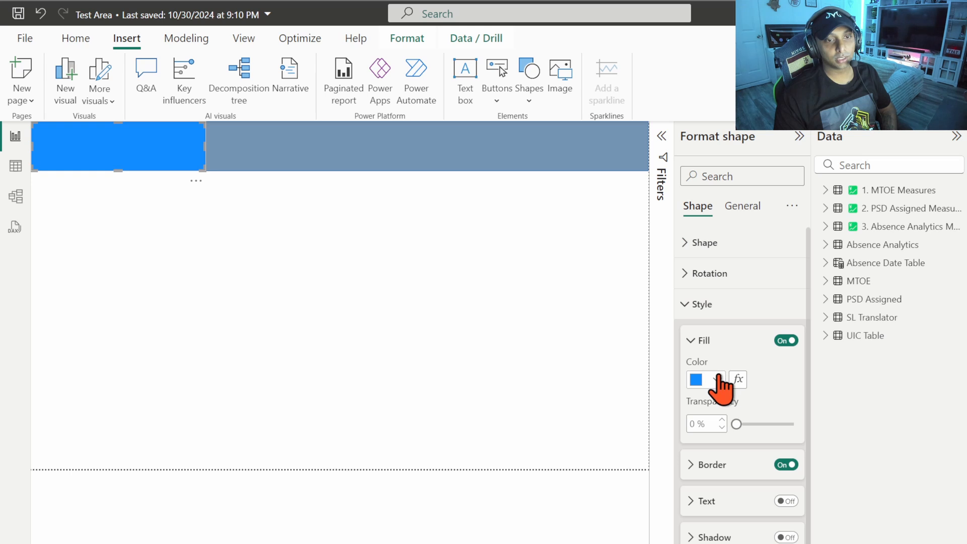
{"action": "left_click", "coordinate": [718, 379]}
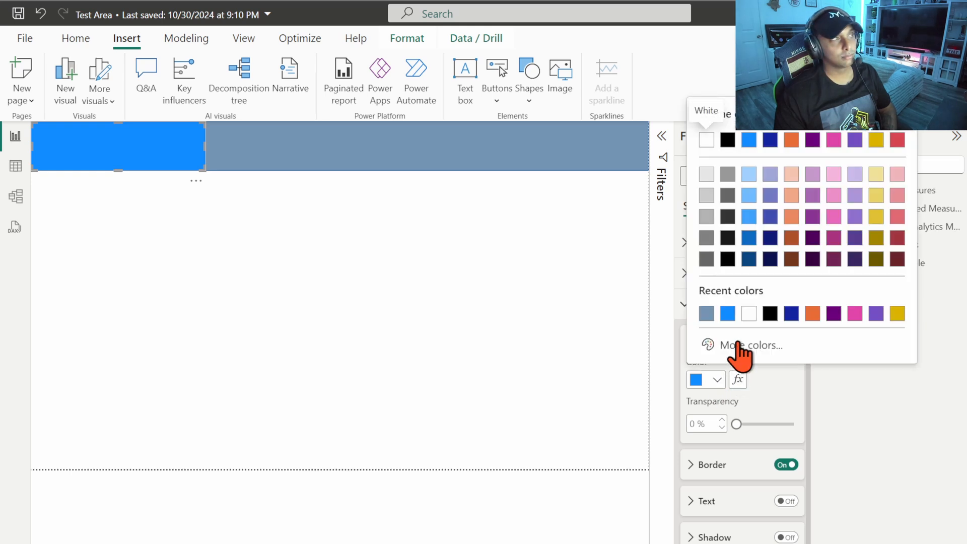
{"action": "left_click", "coordinate": [740, 346]}
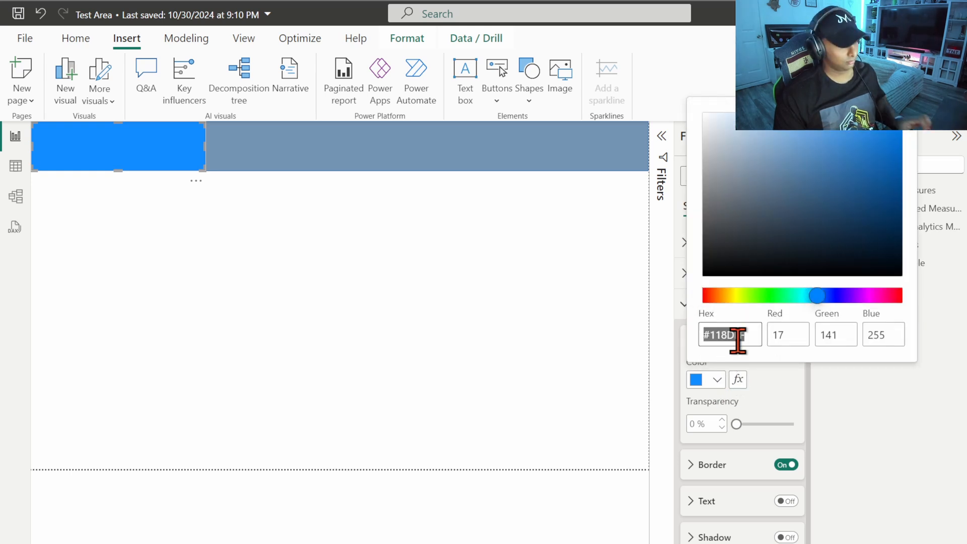
{"action": "type", "text": "#094780"}
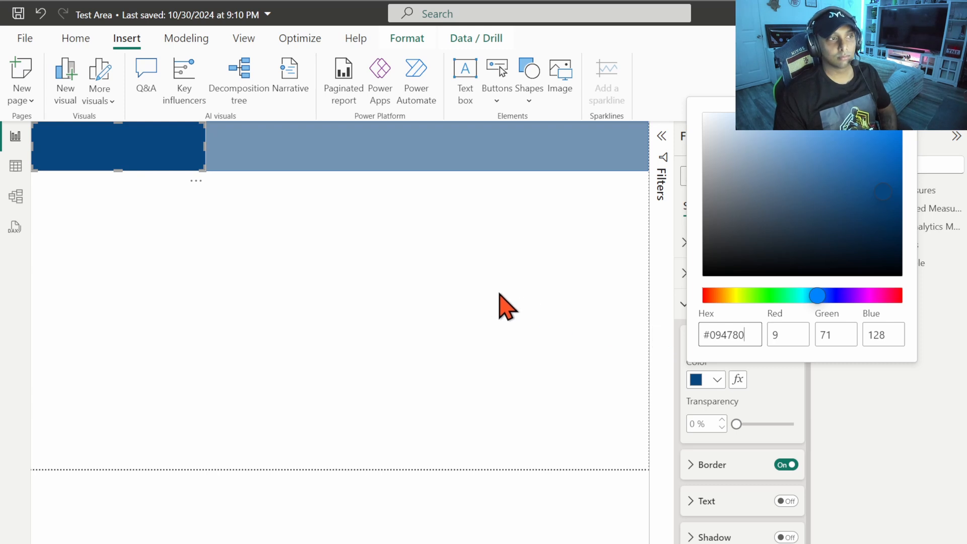
{"action": "left_click", "coordinate": [500, 294]}
{"action": "left_click", "coordinate": [184, 250]}
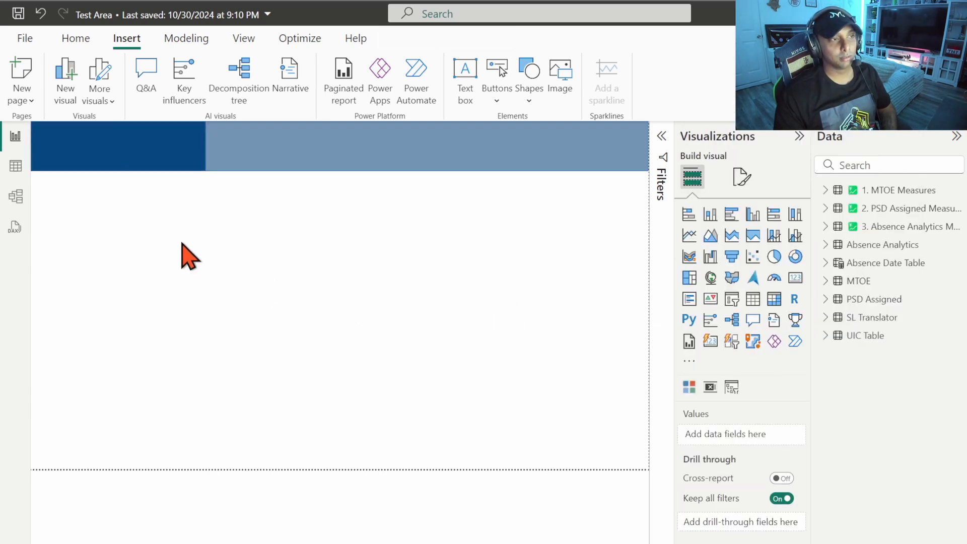
{"action": "left_click", "coordinate": [177, 146]}
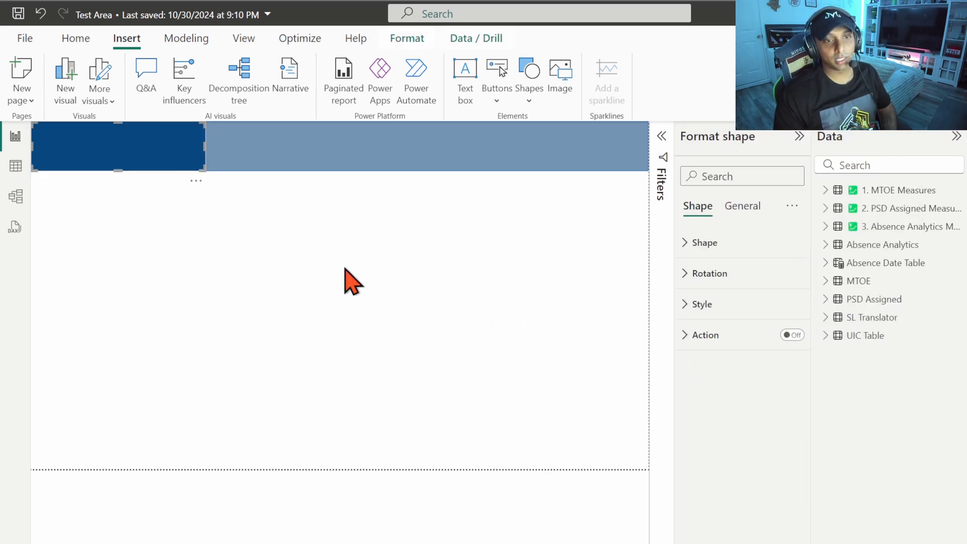
Step: Review the recent colors offered for the smaller rectangle's fill
{"action": "left_click", "coordinate": [715, 305]}
{"action": "left_click", "coordinate": [718, 379]}
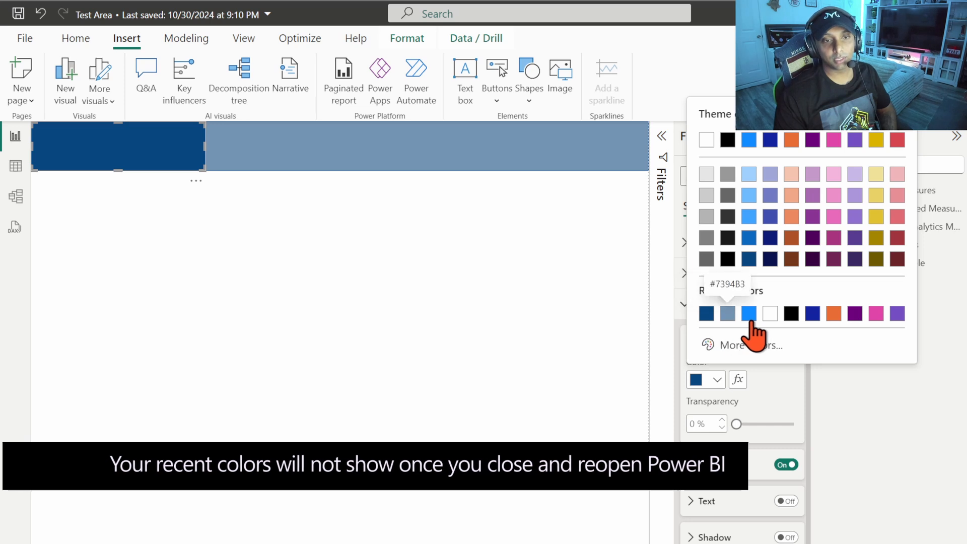
{"action": "left_click", "coordinate": [434, 257]}
{"action": "left_click", "coordinate": [169, 163]}
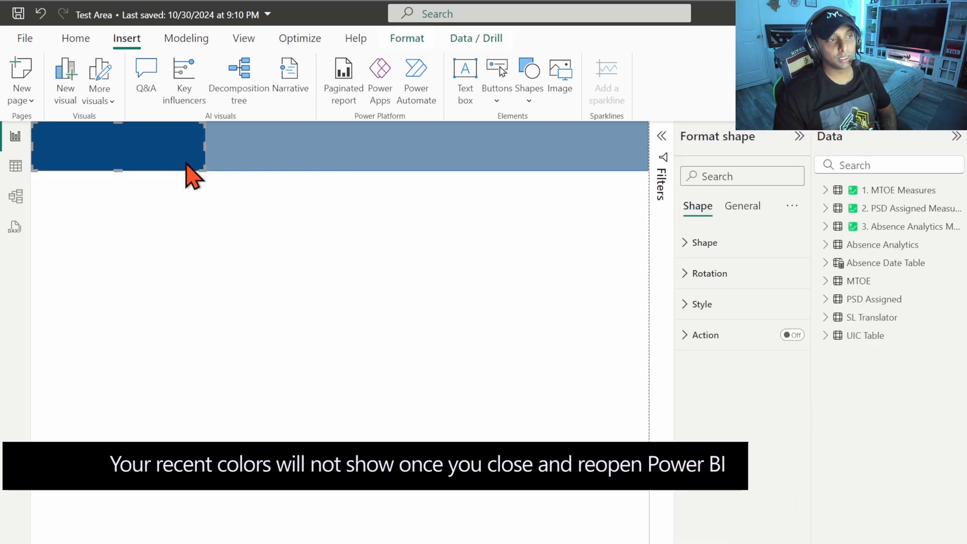
Step: Turn off the border on the dark blue rectangle and on the light blue banner
{"action": "left_click", "coordinate": [724, 306]}
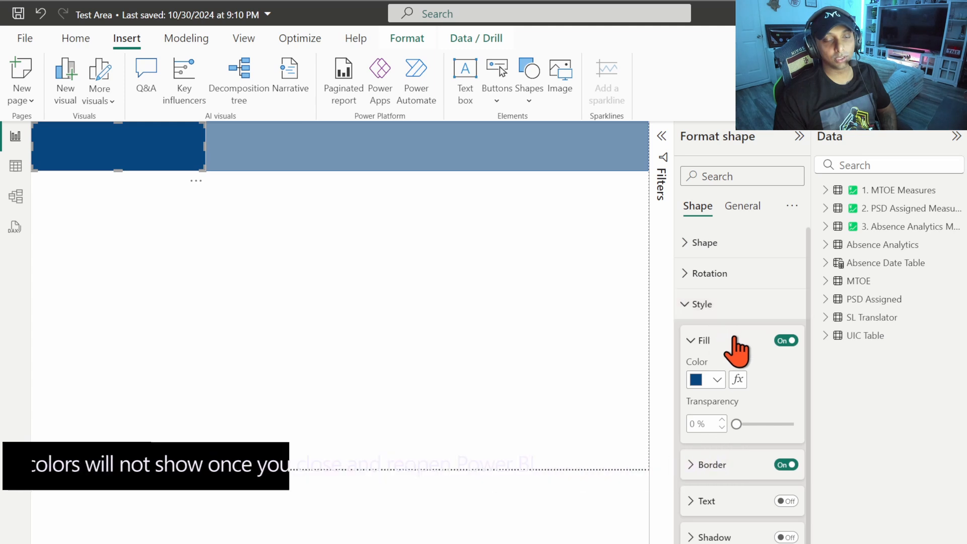
{"action": "left_click", "coordinate": [709, 465]}
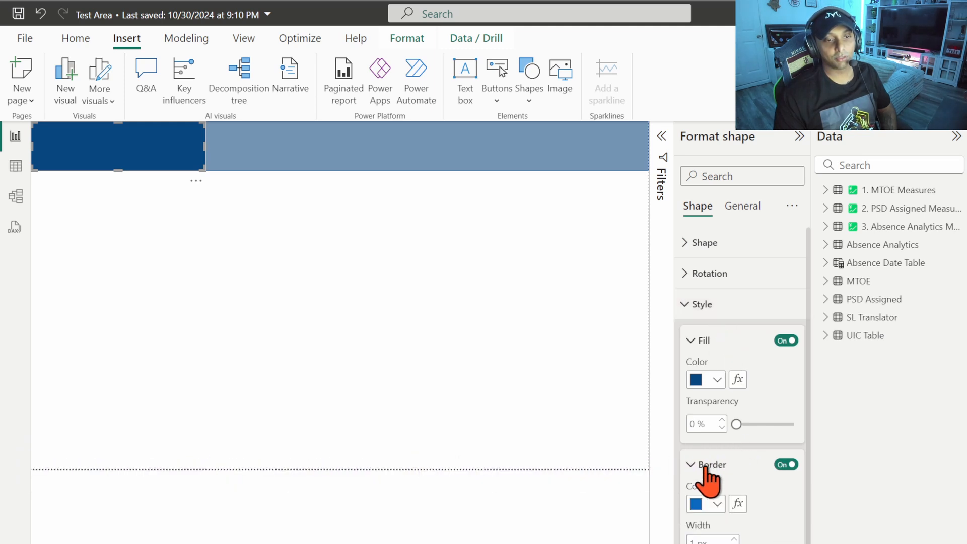
{"action": "scroll", "coordinate": [721, 471], "scroll_direction": "down", "scroll_amount": 3}
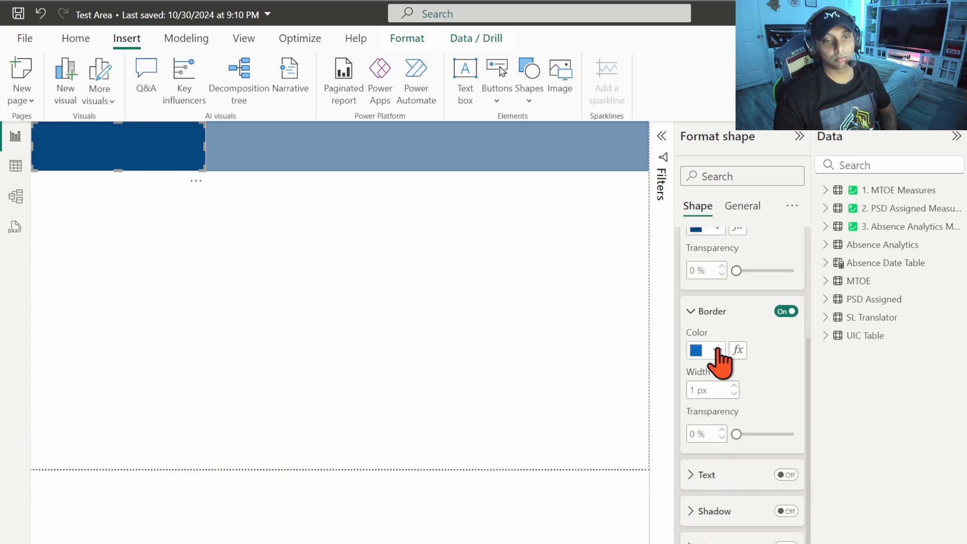
{"action": "left_click", "coordinate": [718, 351]}
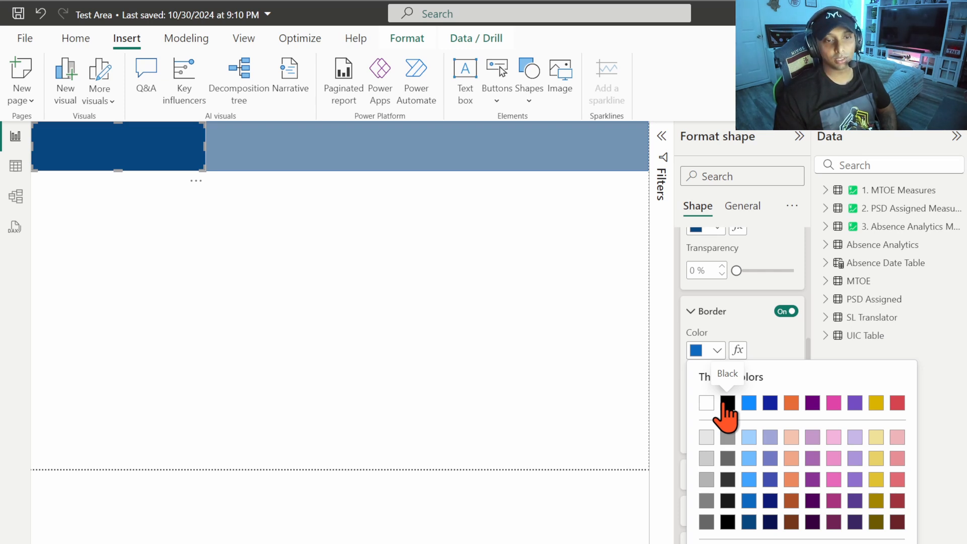
{"action": "left_click", "coordinate": [782, 312]}
{"action": "left_click", "coordinate": [343, 167]}
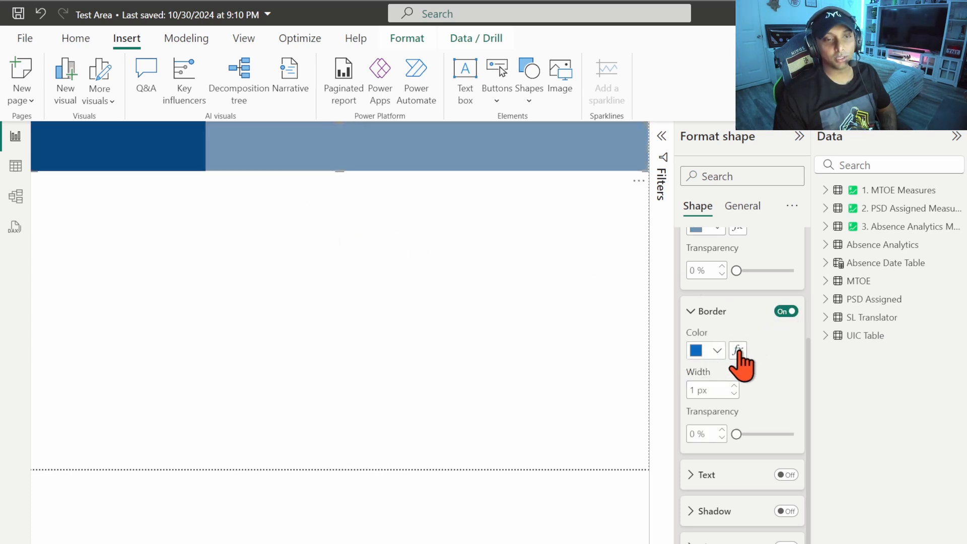
{"action": "left_click", "coordinate": [185, 189]}
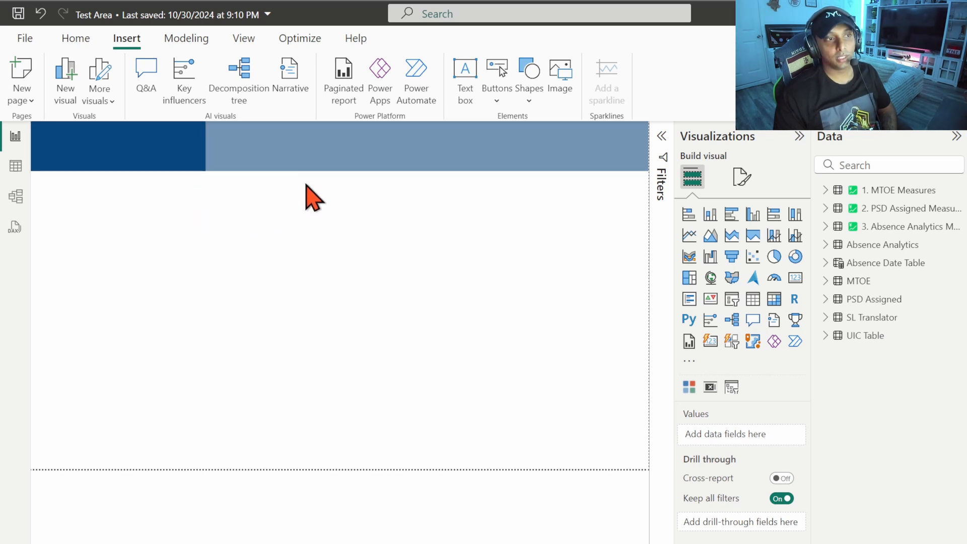
Step: Insert a text box reading "Absence Analytics" with its text centered
{"action": "left_click", "coordinate": [460, 98]}
{"action": "left_click", "coordinate": [218, 249]}
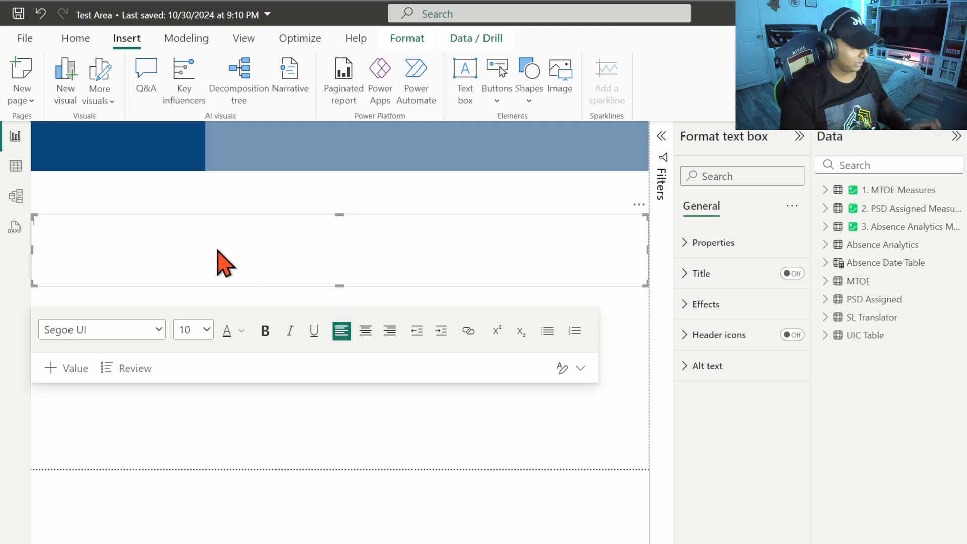
{"action": "type", "text": "Absence An"}
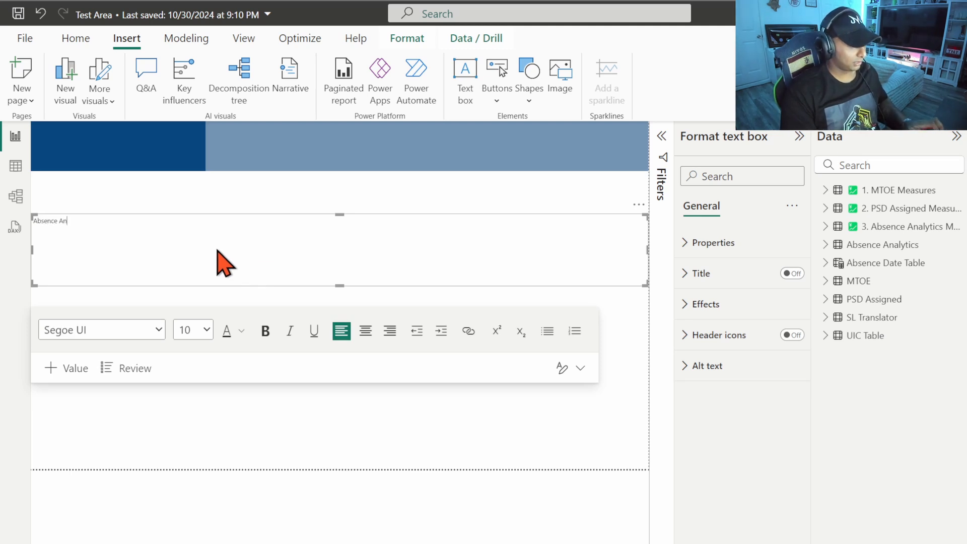
{"action": "type", "text": "alytics"}
{"action": "left_click", "coordinate": [366, 332]}
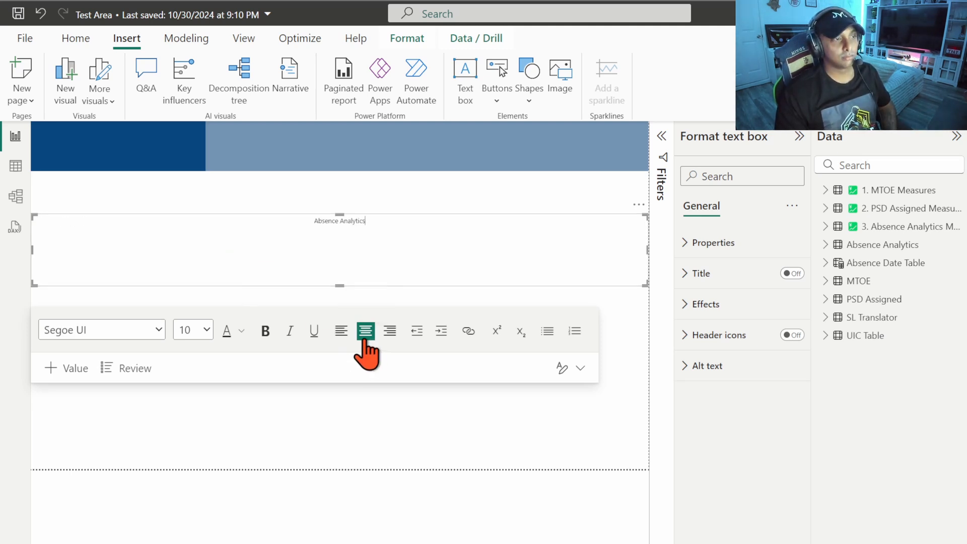
Step: Shrink the text box to about a quarter of the page width and format its text as bold white at size 32
{"action": "left_click_drag", "start_coordinate": [343, 280], "coordinate": [346, 237]}
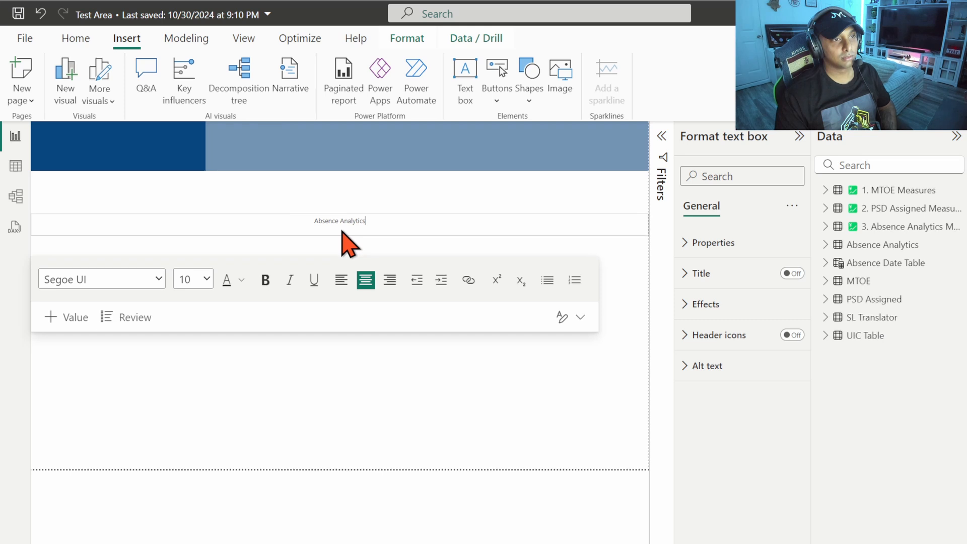
{"action": "left_click_drag", "start_coordinate": [648, 226], "coordinate": [105, 231]}
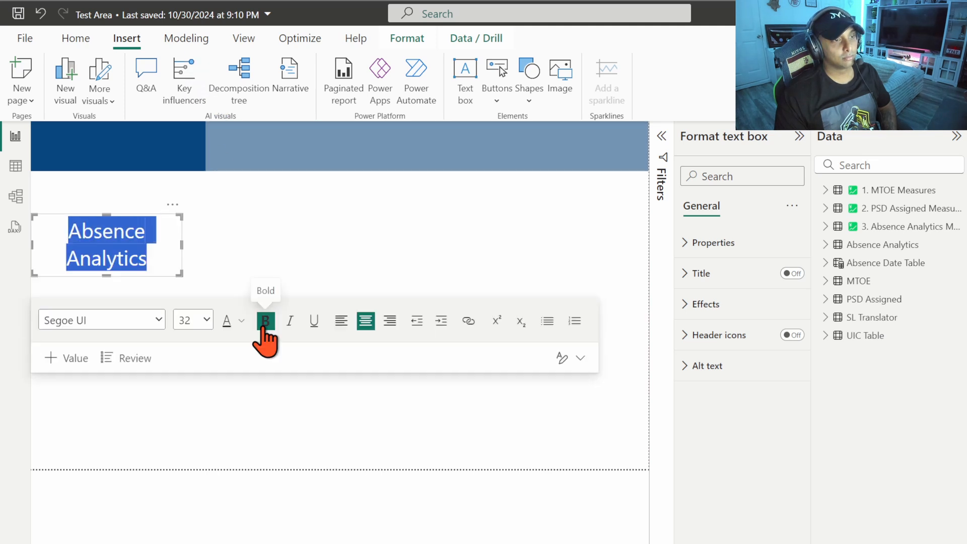
{"action": "left_click", "coordinate": [265, 321]}
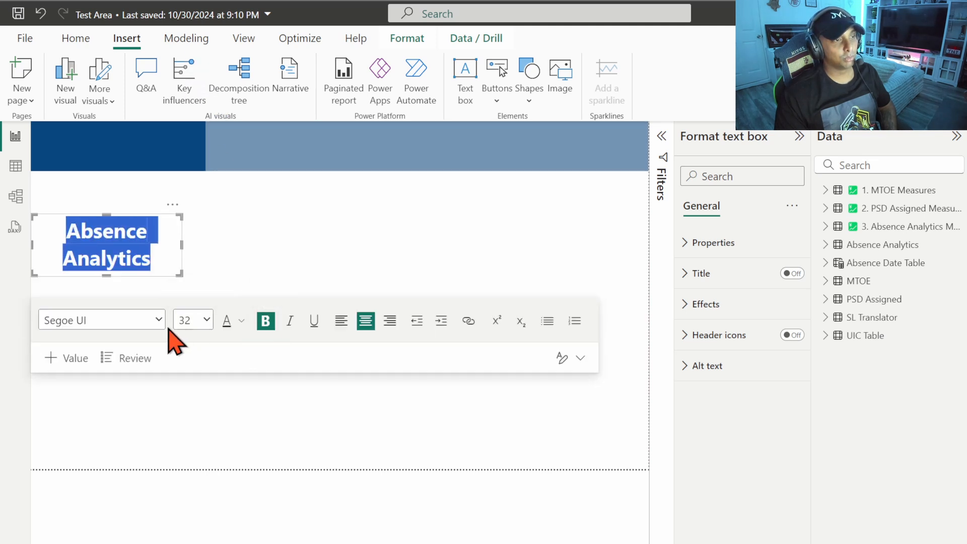
{"action": "left_click", "coordinate": [242, 321]}
{"action": "left_click", "coordinate": [252, 377]}
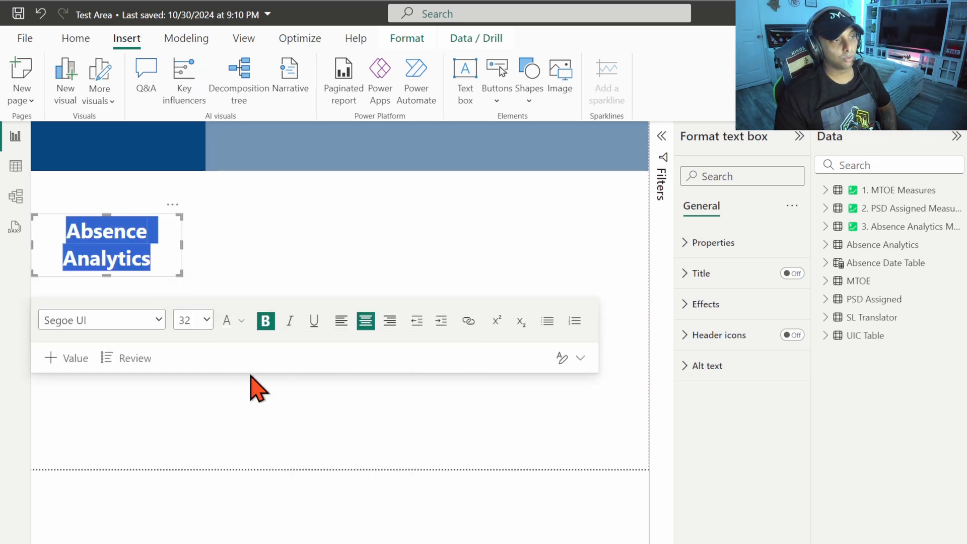
Step: Move the title text box onto the dark blue rectangle and shorten it to fit within the rectangle's height
{"action": "left_click_drag", "start_coordinate": [162, 212], "coordinate": [167, 125]}
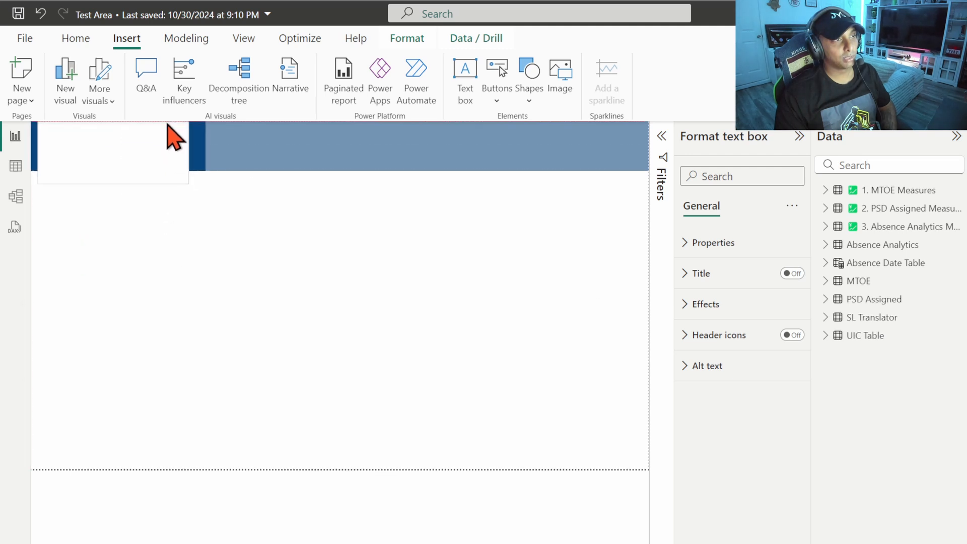
{"action": "left_click", "coordinate": [149, 162]}
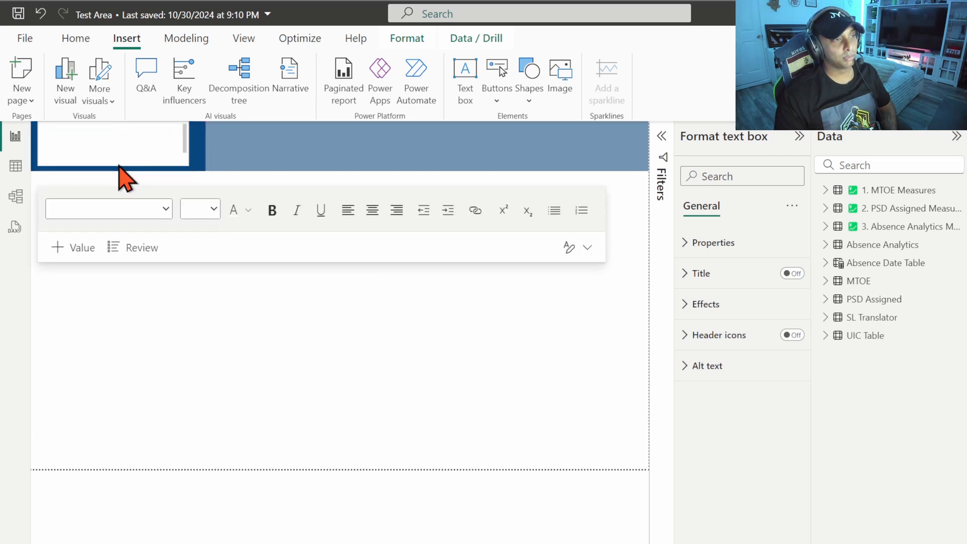
Step: Reduce the "Absence Analytics" title to font size 24 so it fits on one line
{"action": "triple_click", "coordinate": [141, 154]}
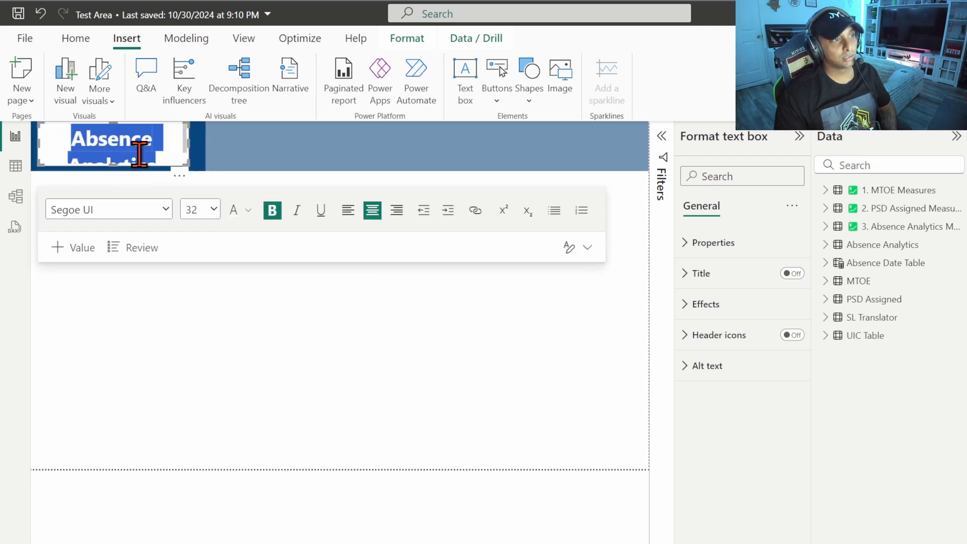
{"action": "left_click", "coordinate": [214, 208]}
{"action": "left_click", "coordinate": [199, 456]}
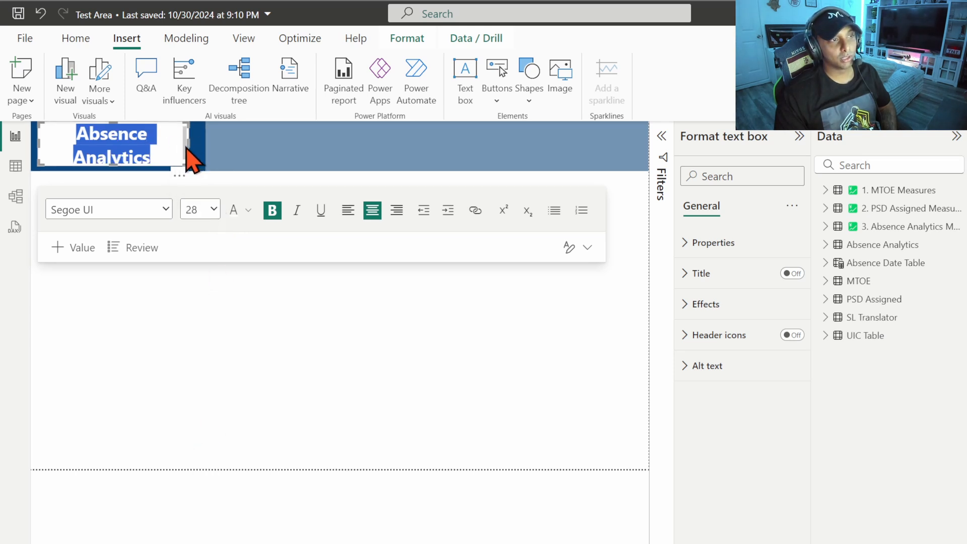
{"action": "left_click", "coordinate": [204, 211]}
{"action": "left_click", "coordinate": [201, 443]}
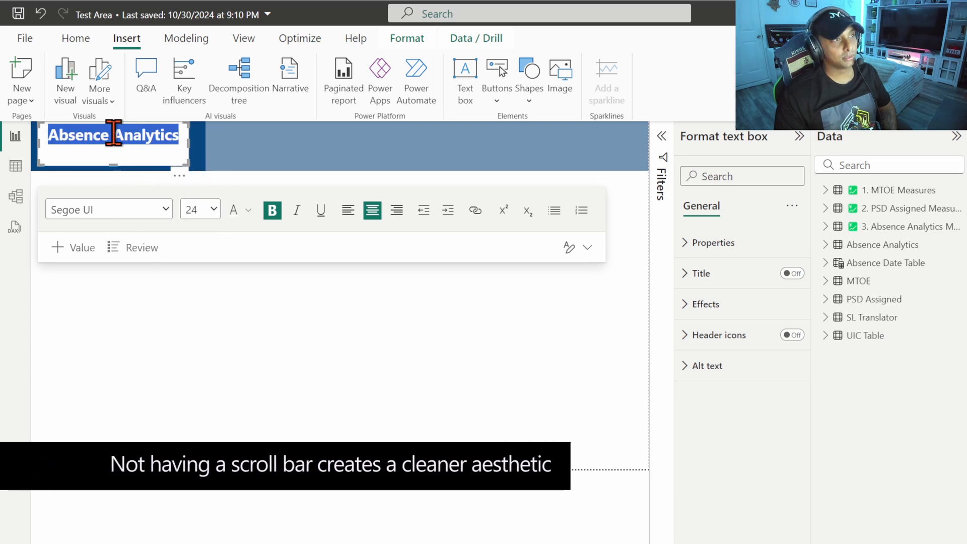
Step: Shorten the title text box further and center it vertically within the dark blue rectangle
{"action": "key", "text": "Delete"}
{"action": "left_click_drag", "start_coordinate": [133, 135], "coordinate": [133, 131]}
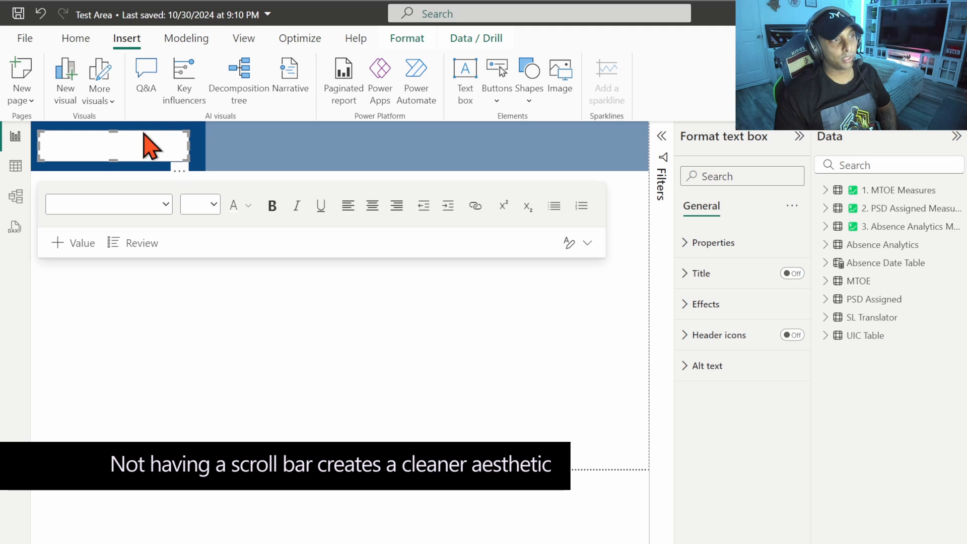
{"action": "left_click_drag", "start_coordinate": [143, 129], "coordinate": [146, 136]}
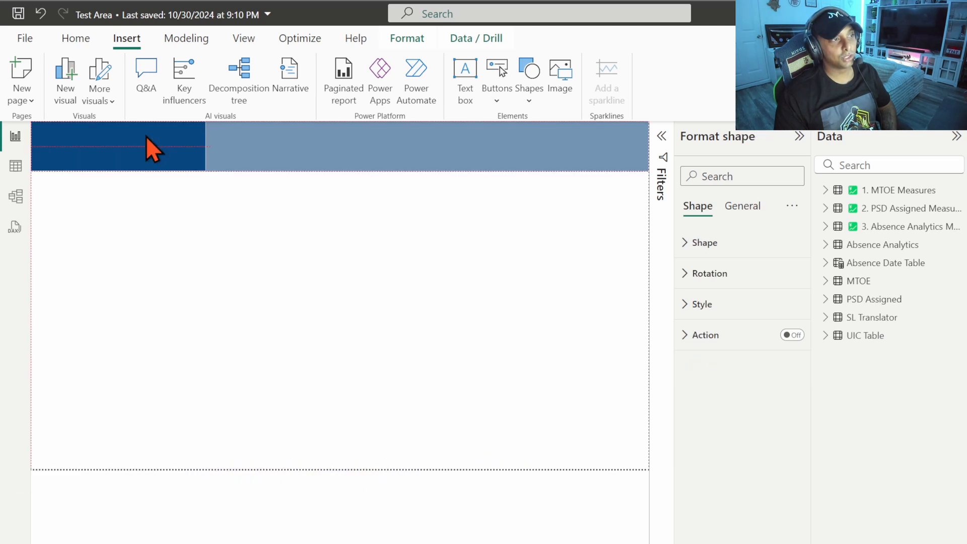
Step: Turn off the title text box's background so the dark blue rectangle shows behind the text
{"action": "left_click", "coordinate": [146, 139]}
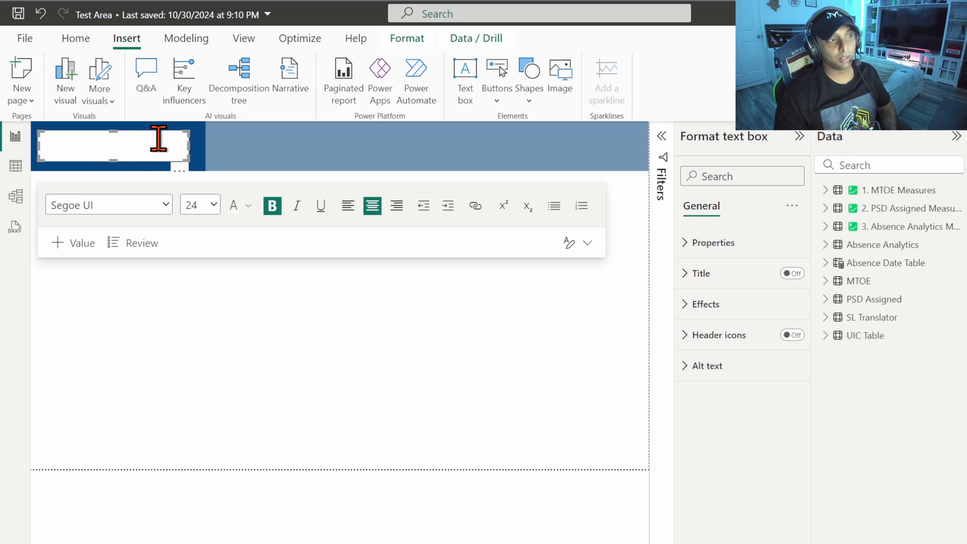
{"action": "left_click", "coordinate": [792, 206]}
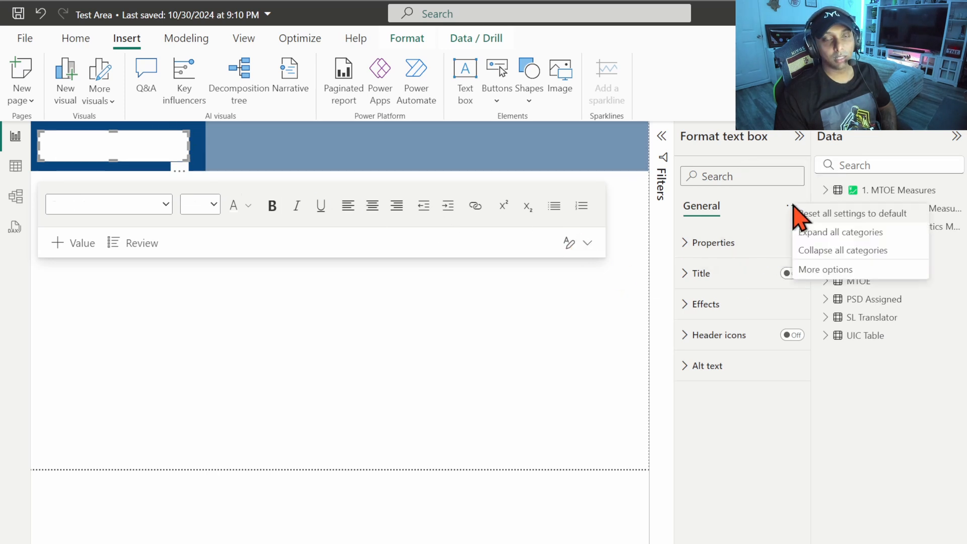
{"action": "left_click", "coordinate": [819, 233]}
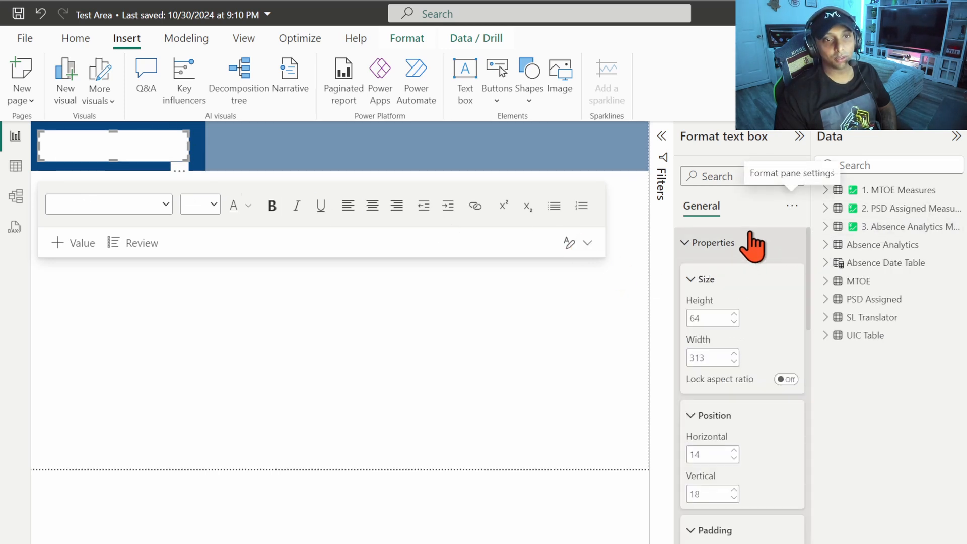
{"action": "scroll", "coordinate": [760, 336], "scroll_direction": "down", "scroll_amount": 8}
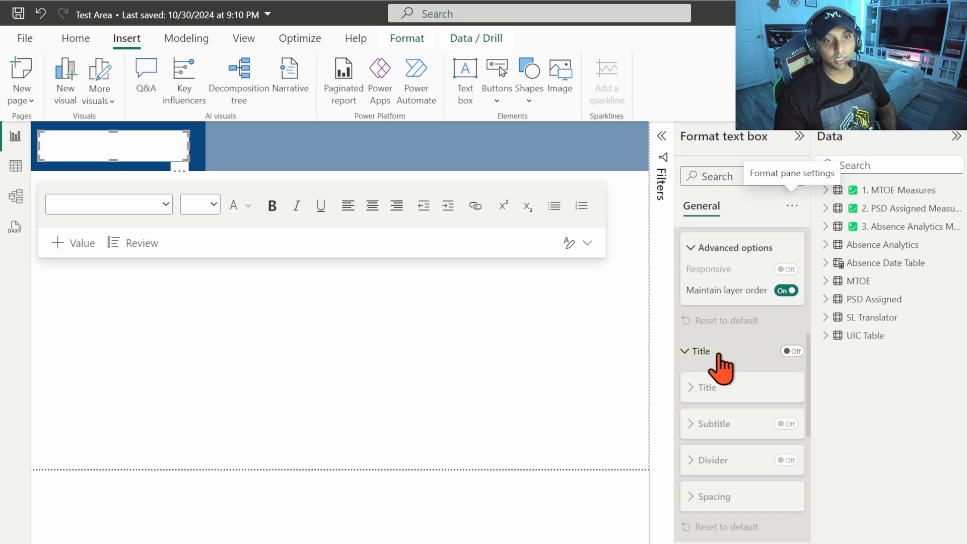
{"action": "scroll", "coordinate": [725, 398], "scroll_direction": "down", "scroll_amount": 8}
{"action": "scroll", "coordinate": [773, 332], "scroll_direction": "up", "scroll_amount": 4}
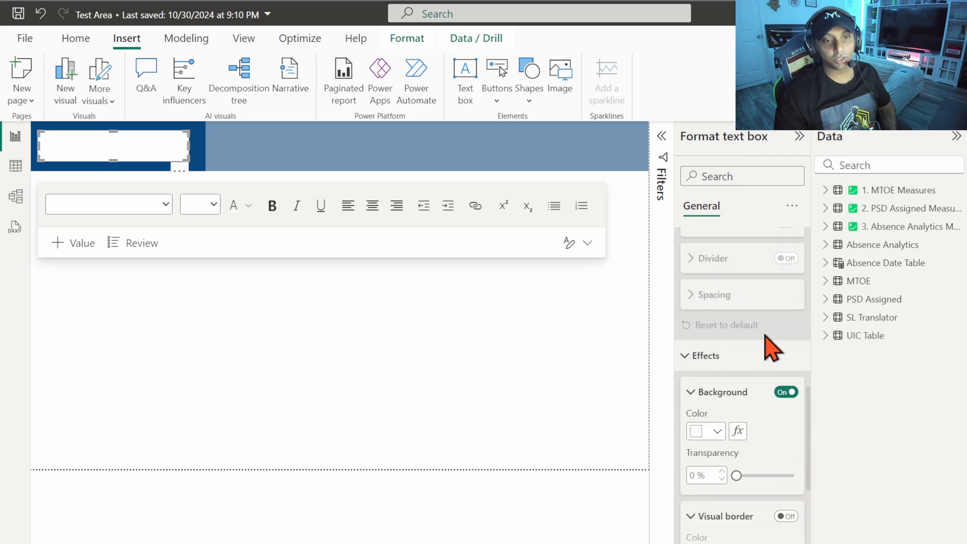
{"action": "left_click", "coordinate": [789, 393]}
{"action": "left_click", "coordinate": [285, 342]}
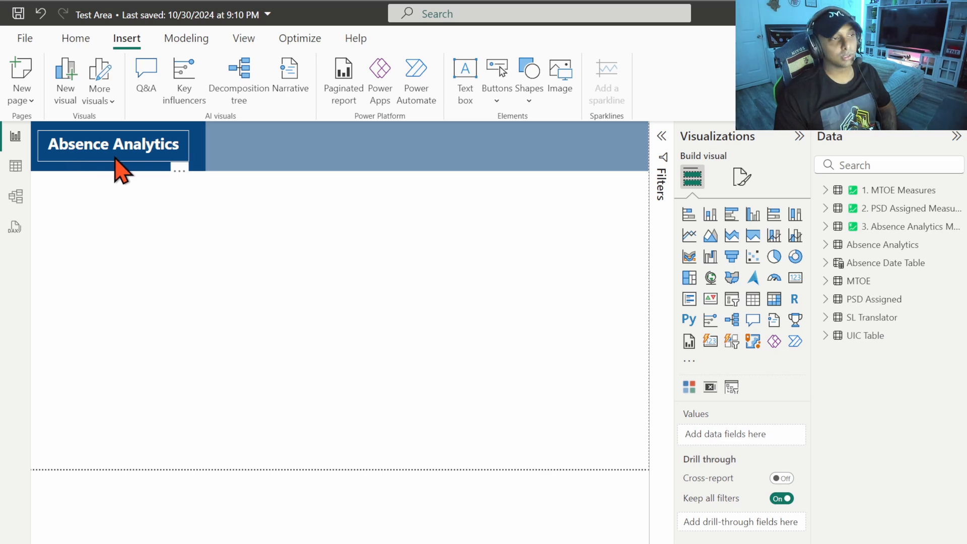
Step: Shorten the dark blue rectangle and the light blue banner slightly to the same height
{"action": "left_click_drag", "start_coordinate": [117, 166], "coordinate": [118, 167]}
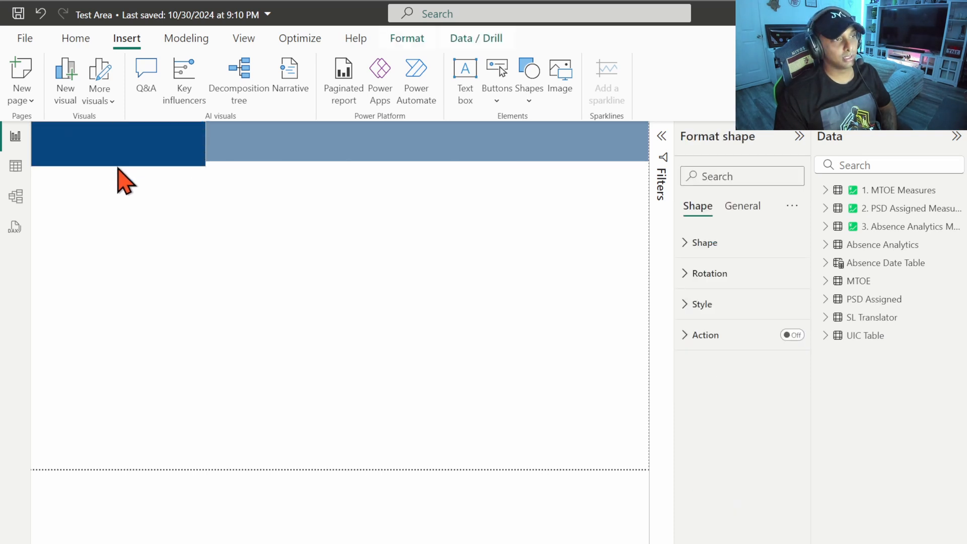
{"action": "left_click", "coordinate": [310, 154]}
{"action": "left_click", "coordinate": [341, 169]}
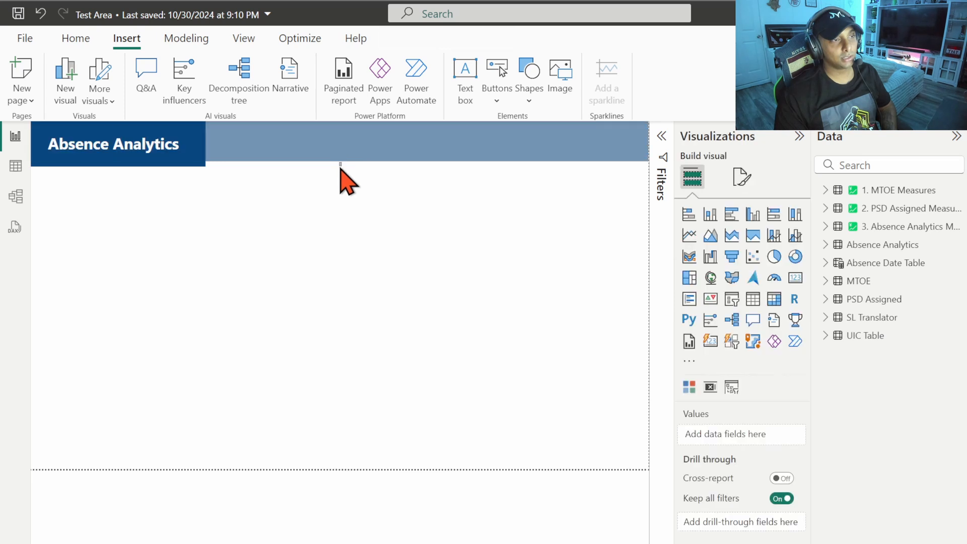
{"action": "left_click", "coordinate": [337, 166]}
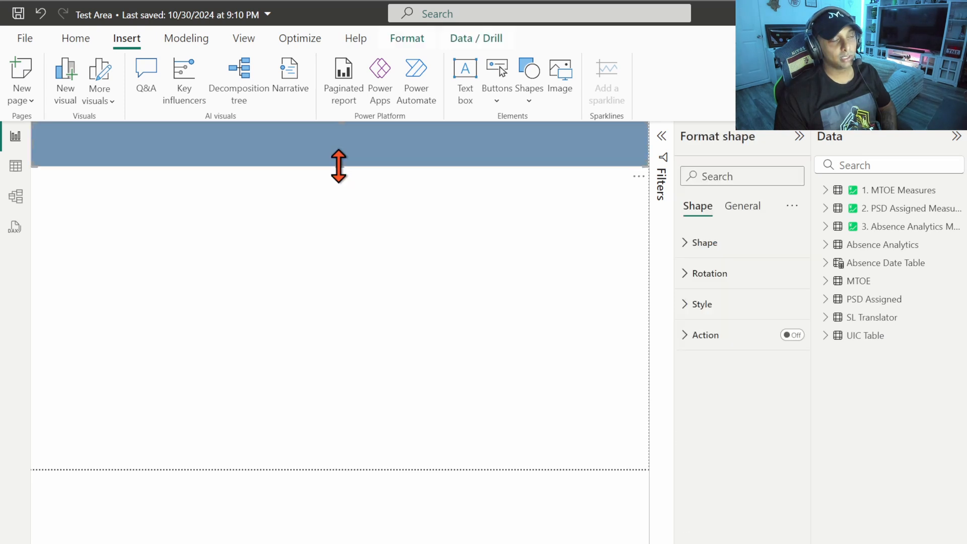
{"action": "left_click", "coordinate": [222, 209]}
Step: Center the "Absence Analytics" text box within the shortened dark blue rectangle
{"action": "left_click", "coordinate": [134, 135]}
{"action": "left_click", "coordinate": [140, 133]}
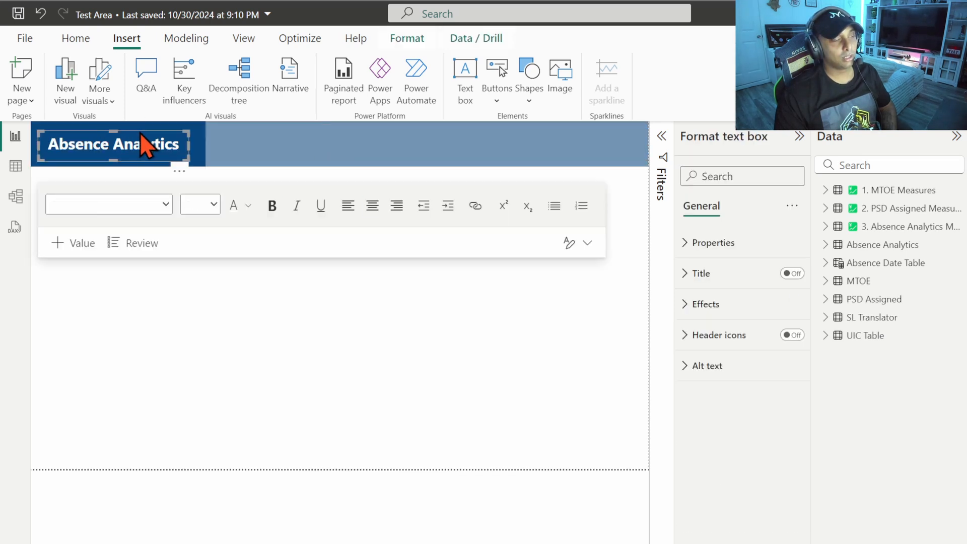
{"action": "left_click_drag", "start_coordinate": [140, 133], "coordinate": [144, 132]}
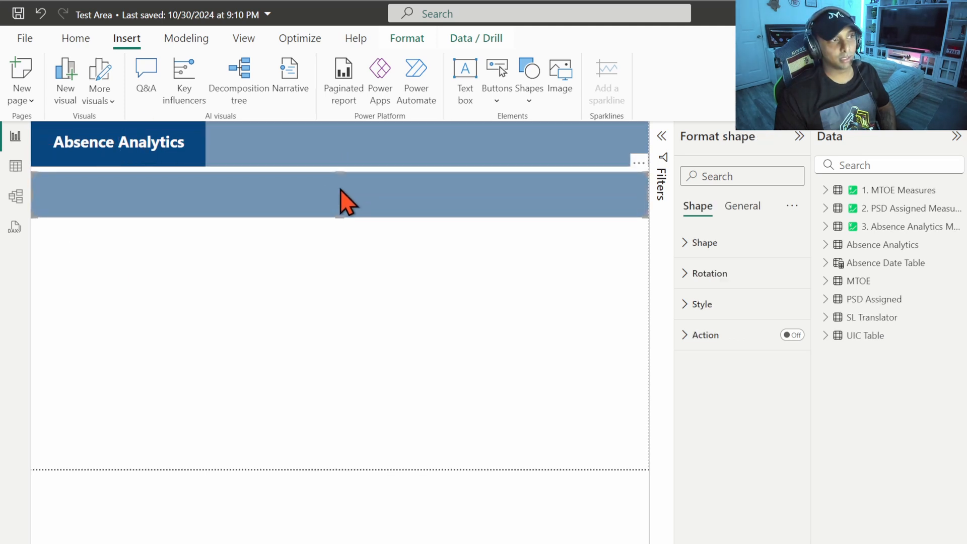
Step: Duplicate the banner and reshape the copy into a narrow vertical bar along the page's left edge, from the header down to the page bottom
{"action": "left_click_drag", "start_coordinate": [341, 189], "coordinate": [341, 184]}
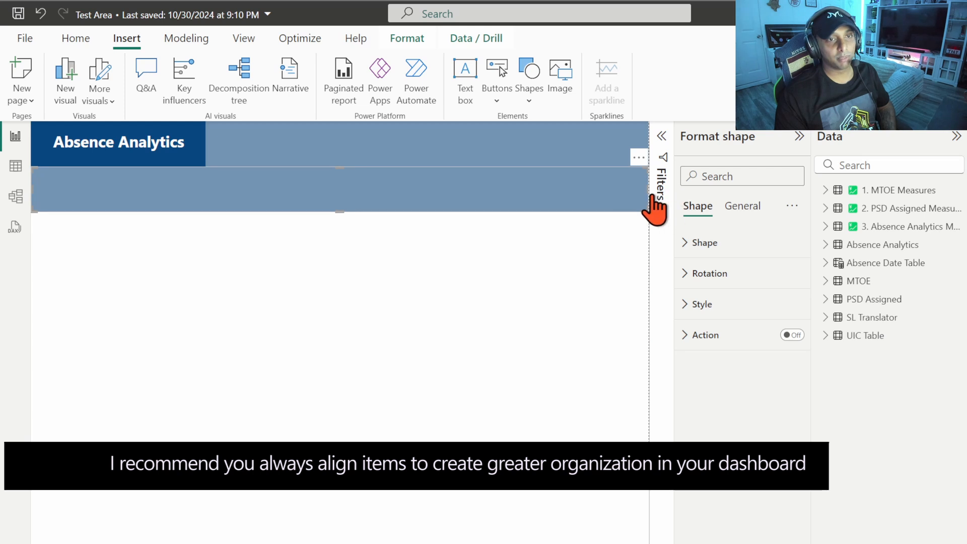
{"action": "left_click_drag", "start_coordinate": [650, 196], "coordinate": [74, 490]}
{"action": "left_click_drag", "start_coordinate": [84, 318], "coordinate": [73, 320]}
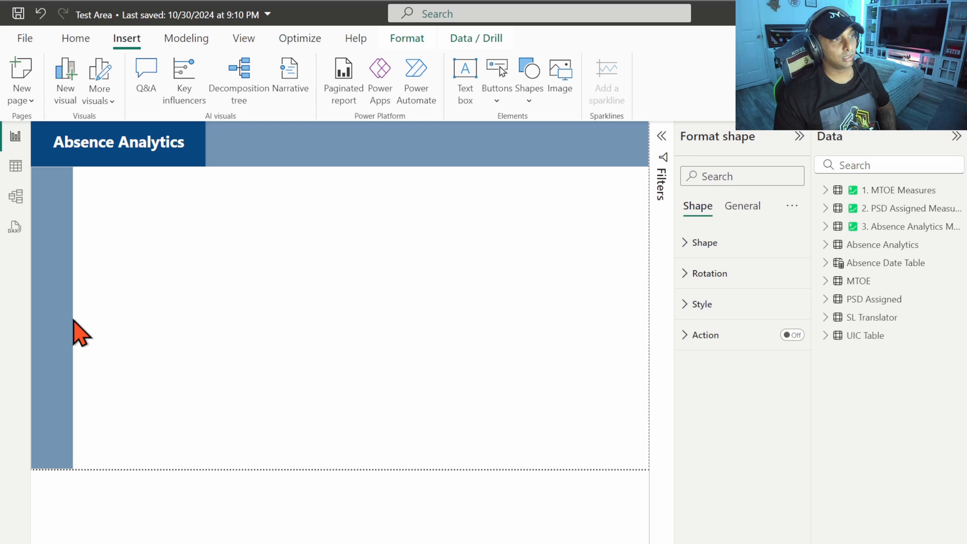
Step: Duplicate the dark blue header rectangle and stretch the copy into a slightly taller bar beneath the banner, spanning from the side bar nearly to the page's right edge
{"action": "left_click", "coordinate": [96, 269]}
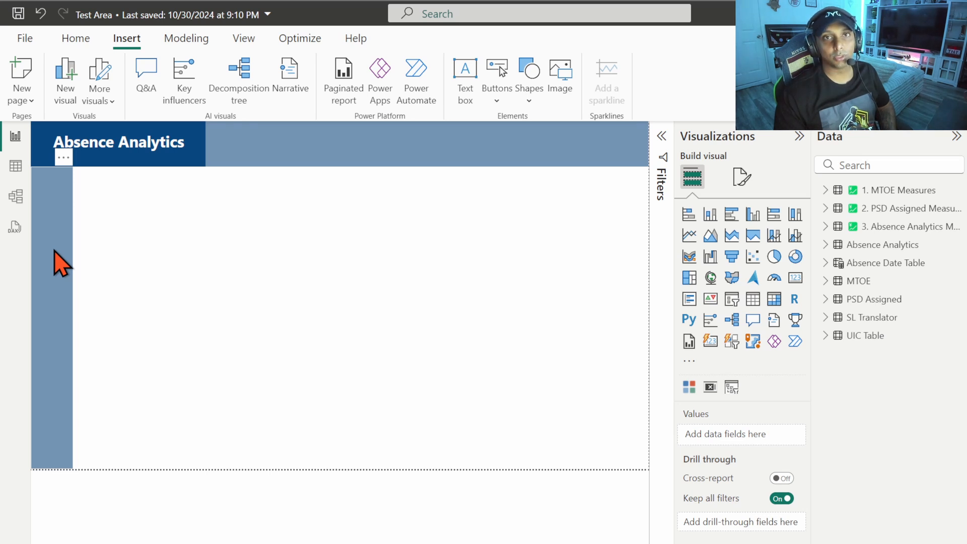
{"action": "left_click", "coordinate": [200, 162]}
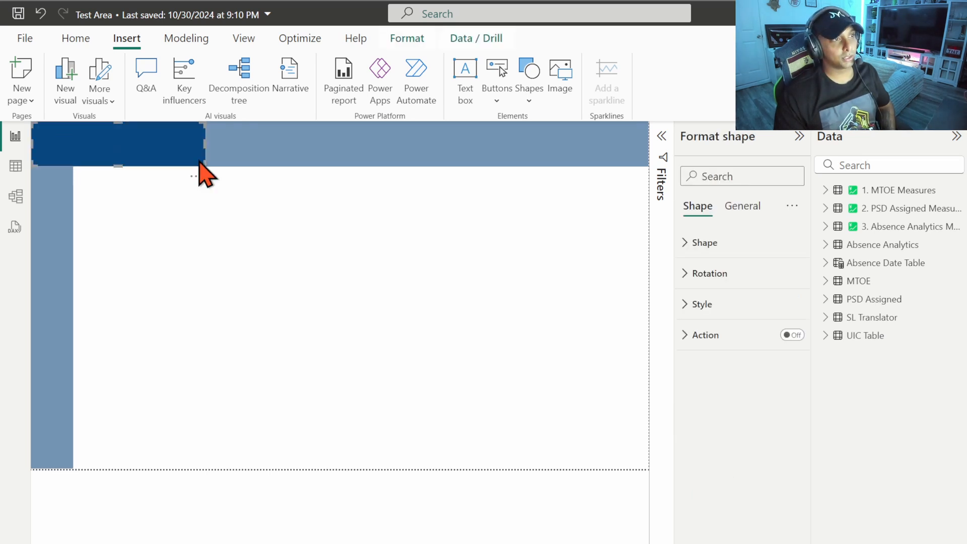
{"action": "key", "text": "ctrl+v"}
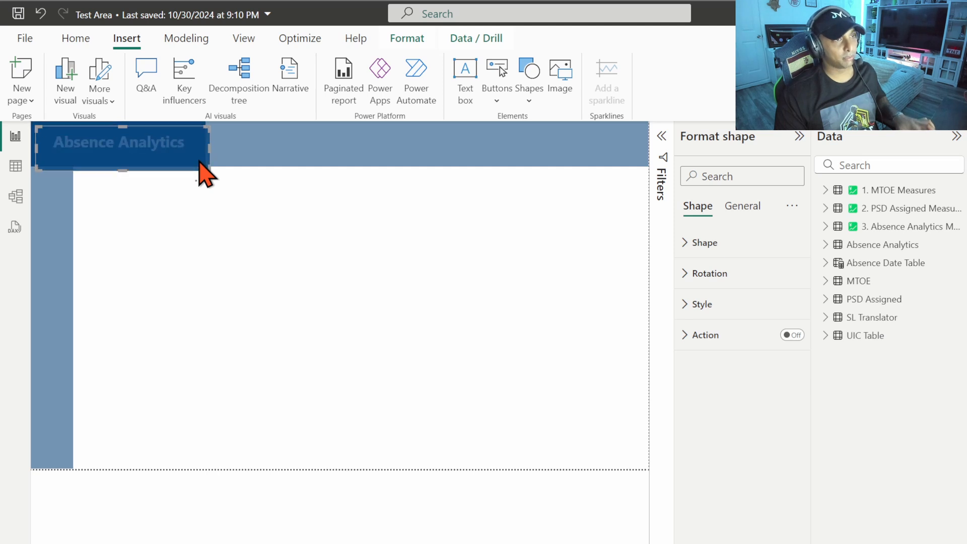
{"action": "left_click_drag", "start_coordinate": [142, 154], "coordinate": [190, 203]}
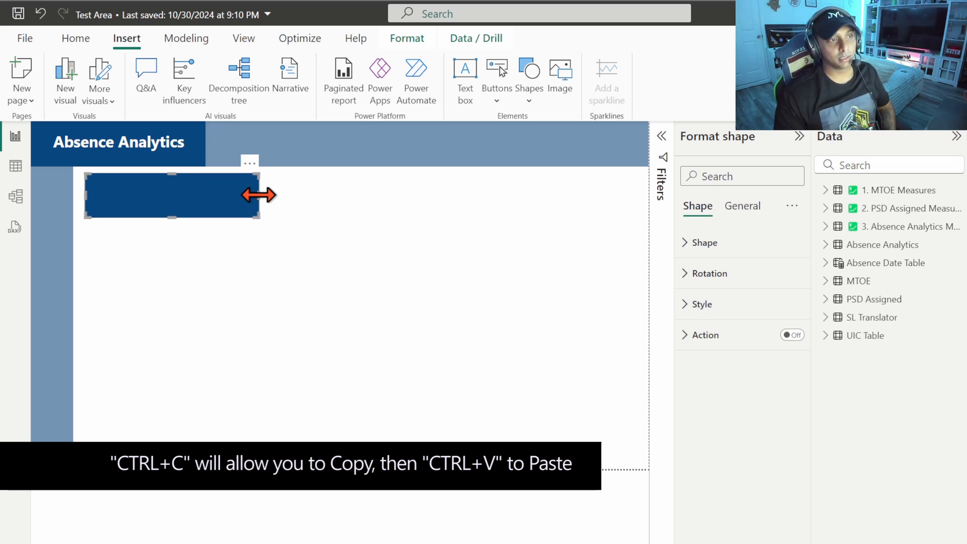
{"action": "left_click_drag", "start_coordinate": [259, 195], "coordinate": [642, 196]}
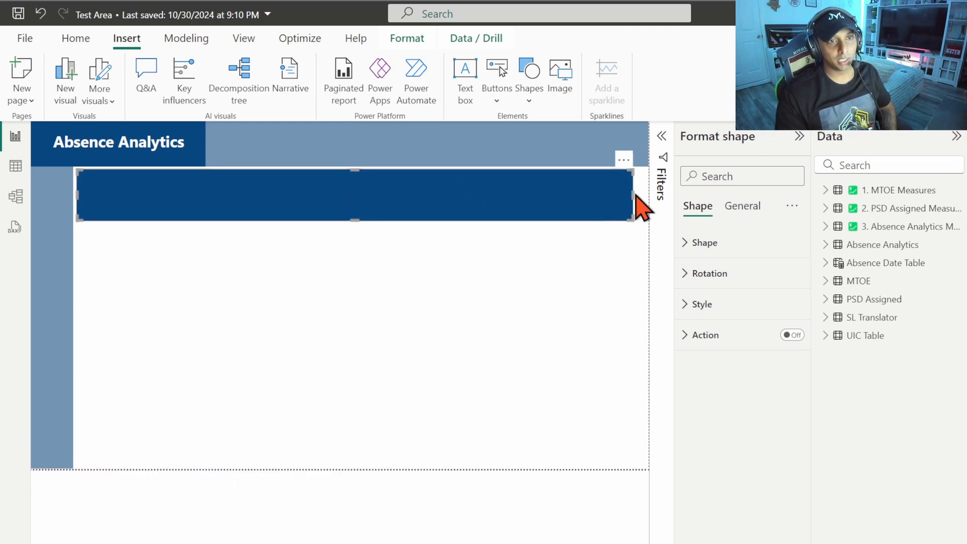
{"action": "left_click_drag", "start_coordinate": [633, 195], "coordinate": [639, 196]}
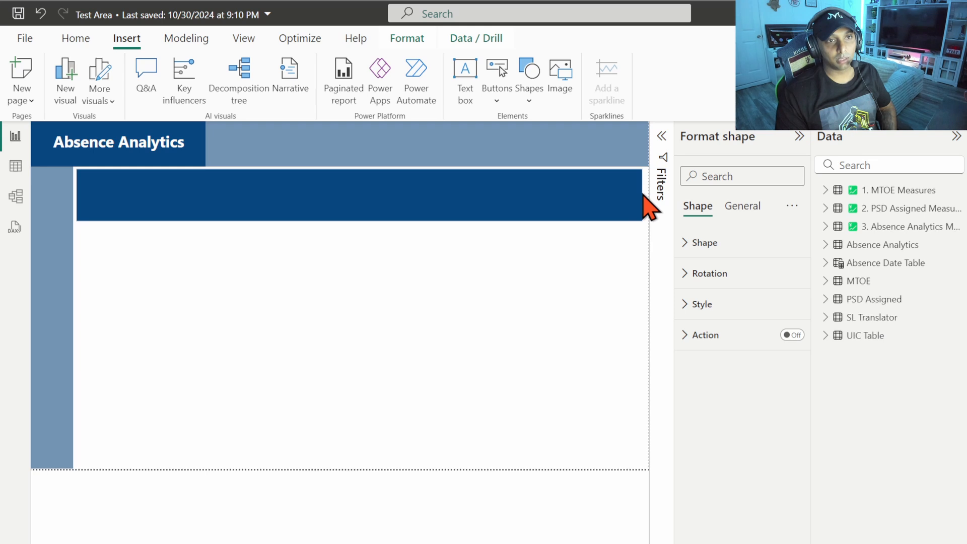
{"action": "left_click_drag", "start_coordinate": [645, 195], "coordinate": [646, 196]}
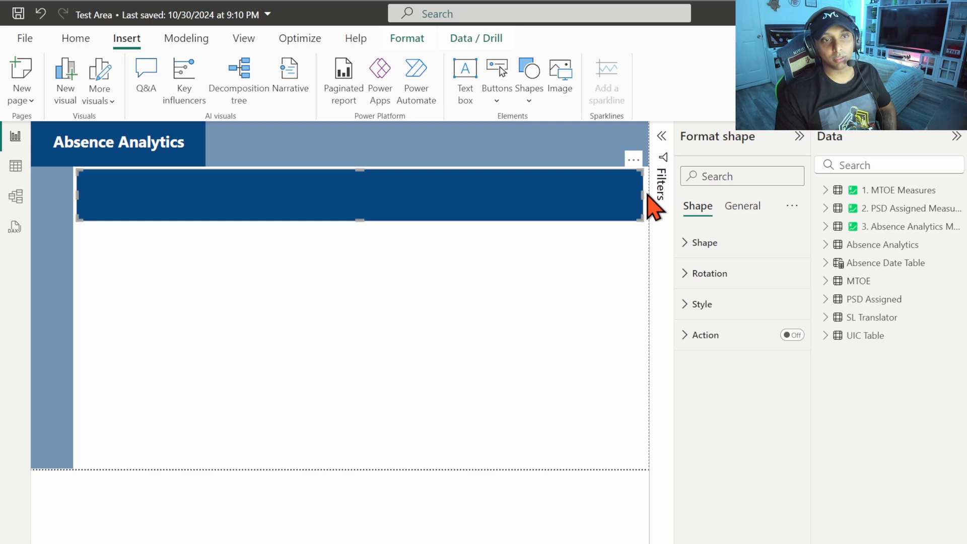
{"action": "left_click", "coordinate": [123, 250]}
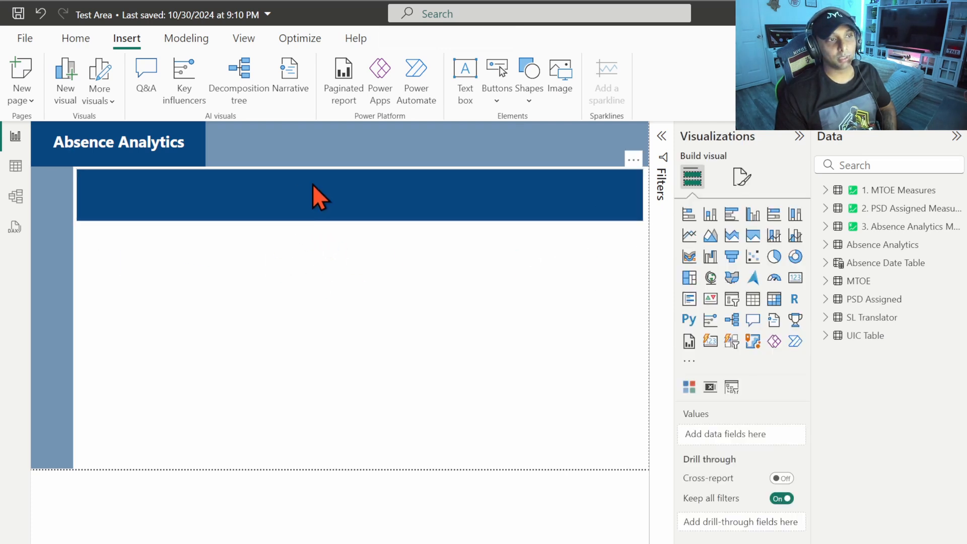
Step: Nudge the wide dark blue bar slightly down to leave a small gap beneath the header banner
{"action": "left_click", "coordinate": [406, 189]}
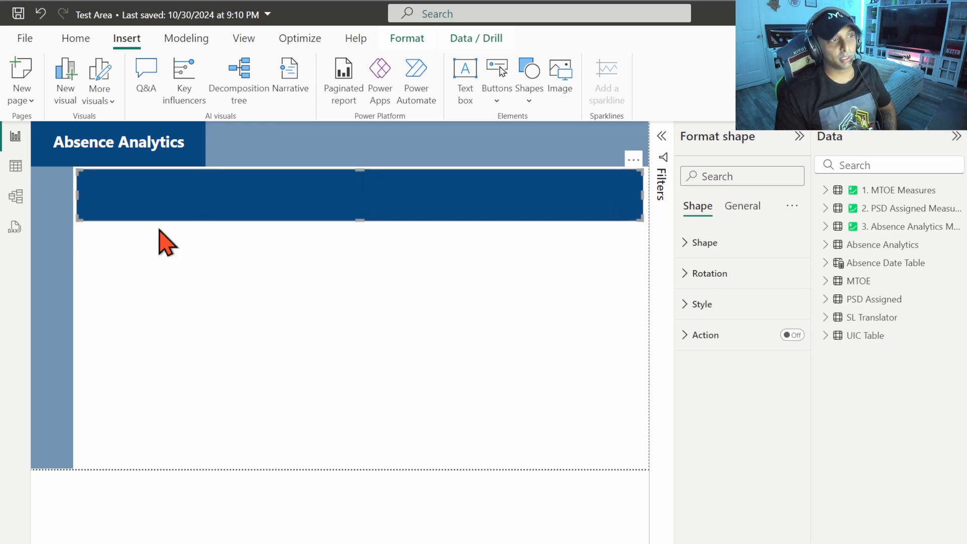
{"action": "key", "text": "Down"}
{"action": "key", "text": "Down"}
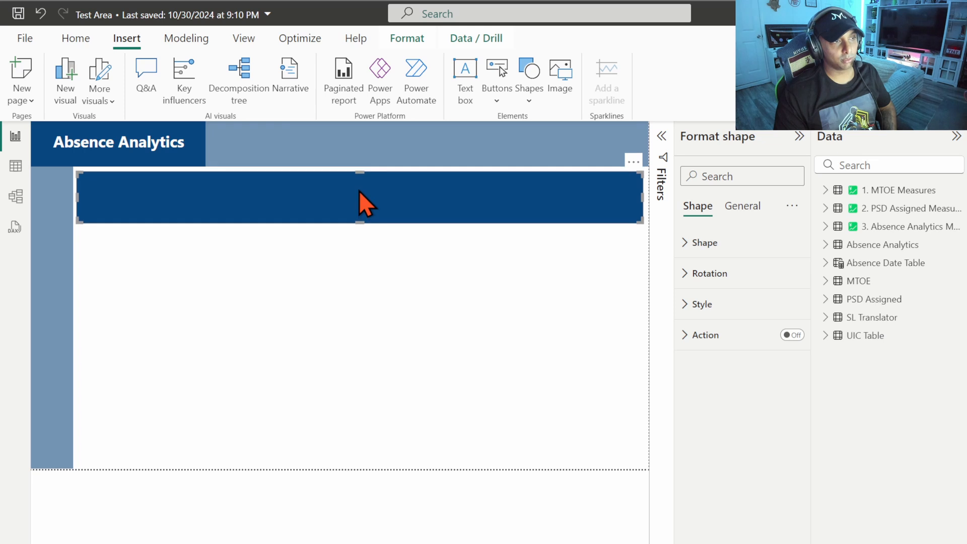
{"action": "left_click", "coordinate": [88, 241]}
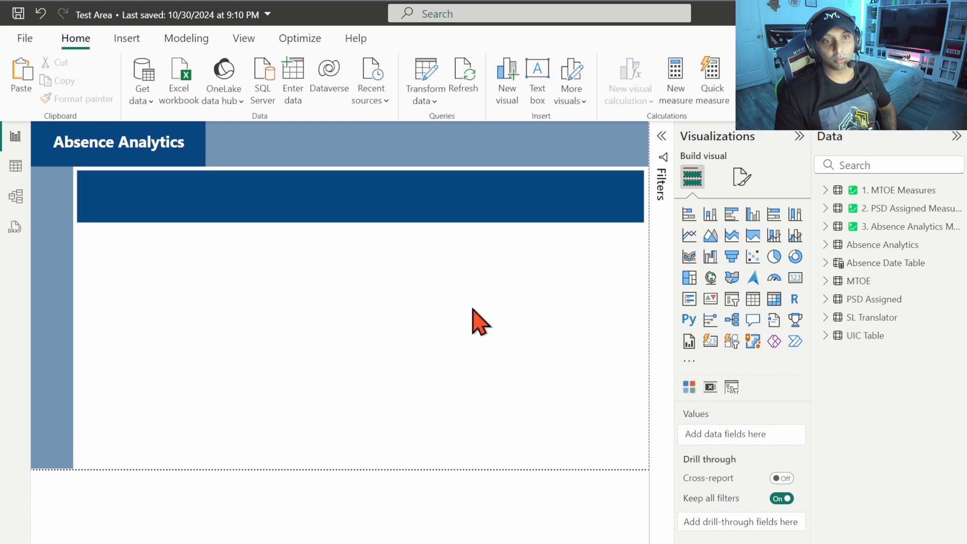
Step: Add a small slicer for the Absence Date Table's Date field directly below the left end of the wide dark blue bar
{"action": "left_click", "coordinate": [732, 299]}
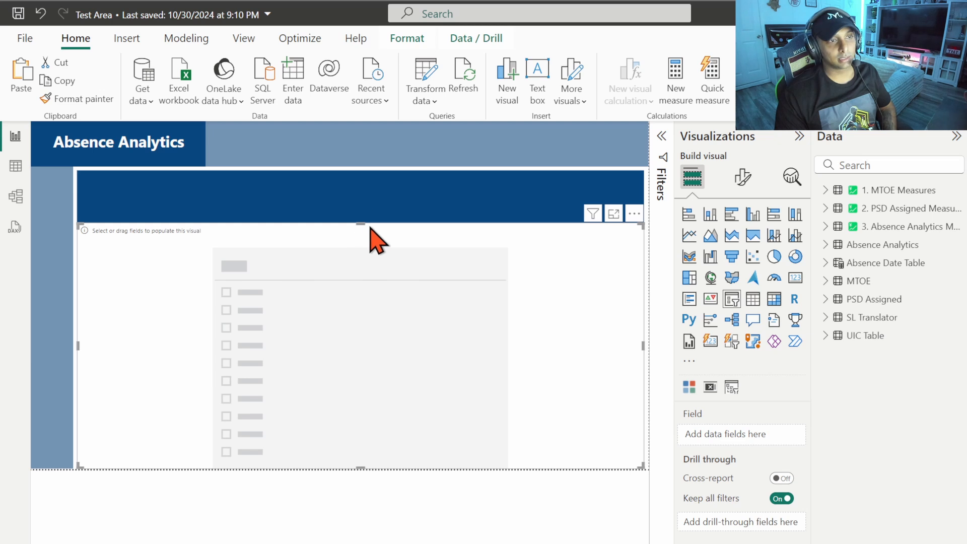
{"action": "left_click_drag", "start_coordinate": [362, 225], "coordinate": [381, 338]}
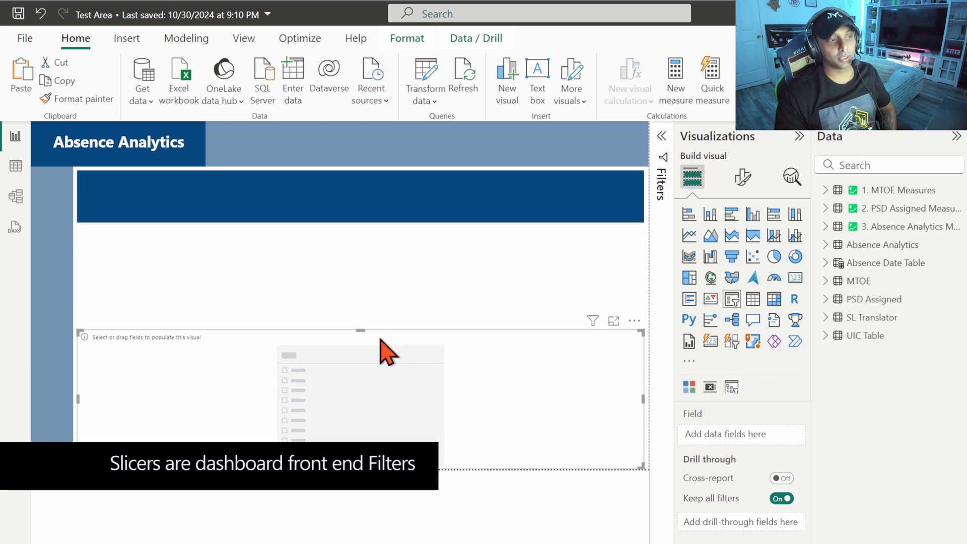
{"action": "left_click_drag", "start_coordinate": [79, 400], "coordinate": [382, 398]}
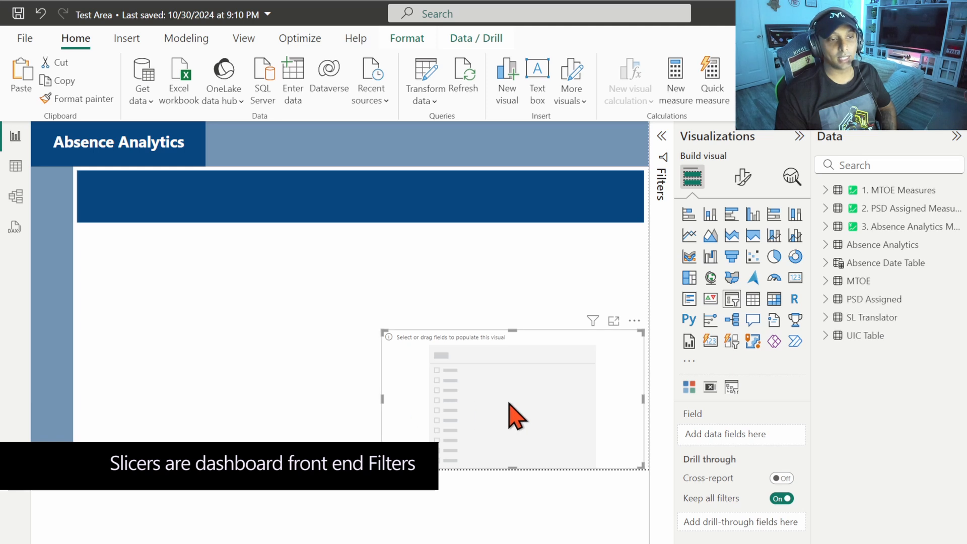
{"action": "left_click_drag", "start_coordinate": [509, 403], "coordinate": [207, 305]}
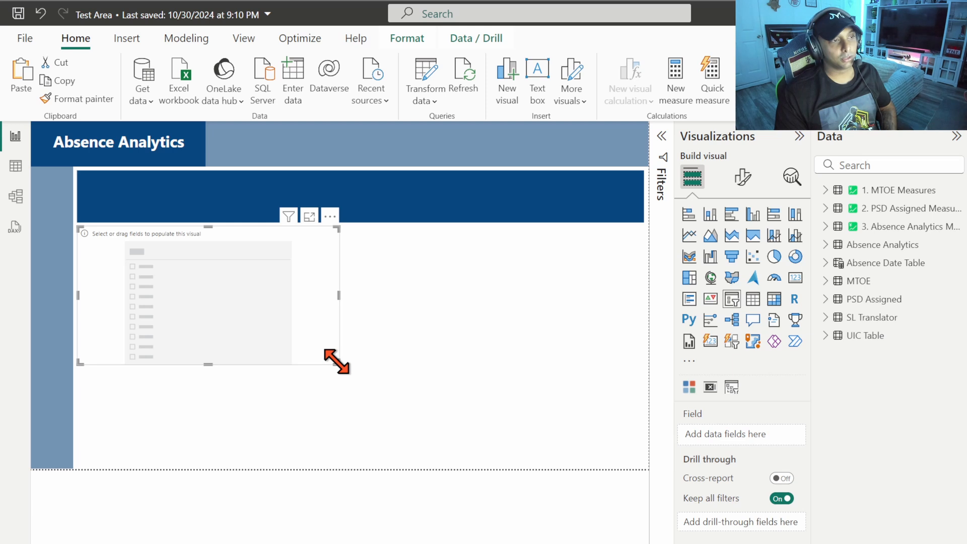
{"action": "left_click_drag", "start_coordinate": [336, 362], "coordinate": [186, 271]}
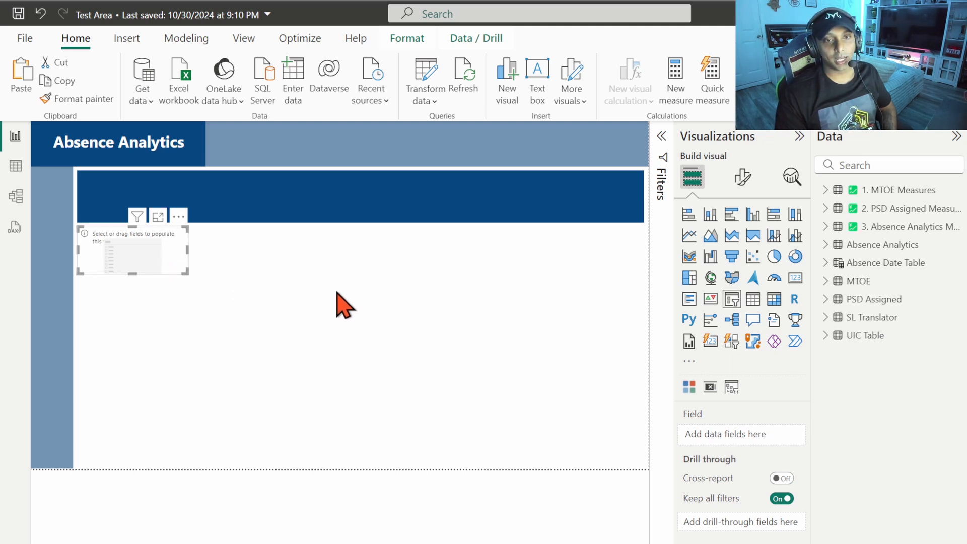
{"action": "left_click", "coordinate": [833, 263]}
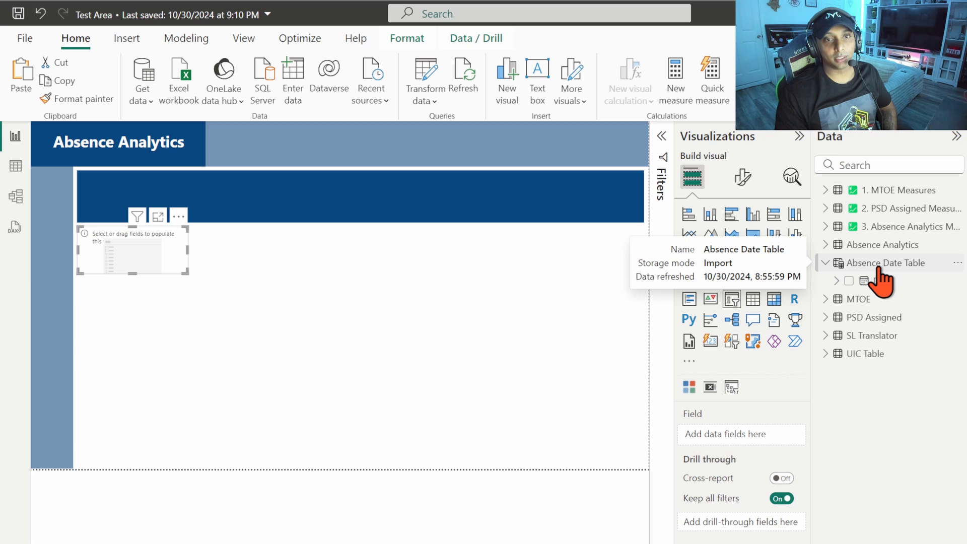
{"action": "left_click", "coordinate": [850, 281]}
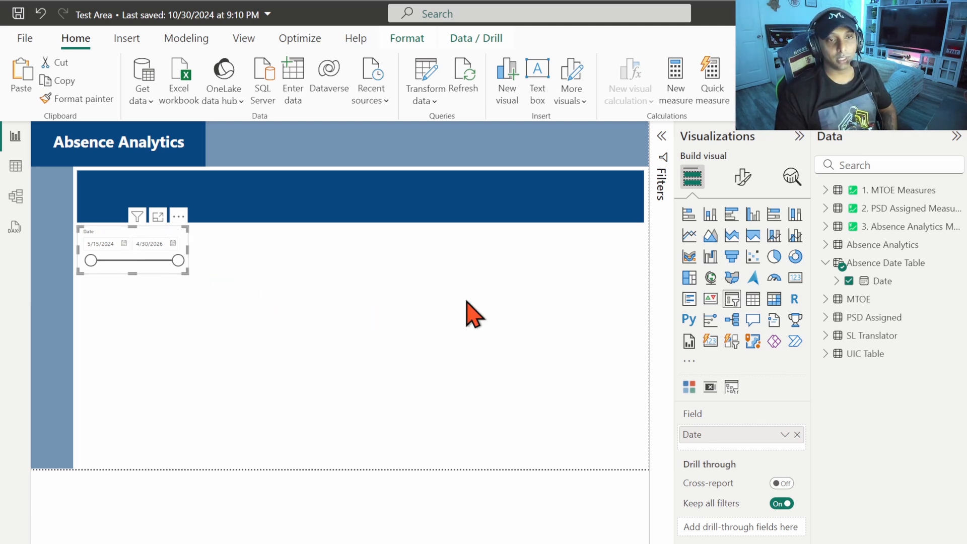
Step: Expand all of the date slicer's formatting categories, collapse the Data pane and review the available slicer styles
{"action": "left_click", "coordinate": [739, 182]}
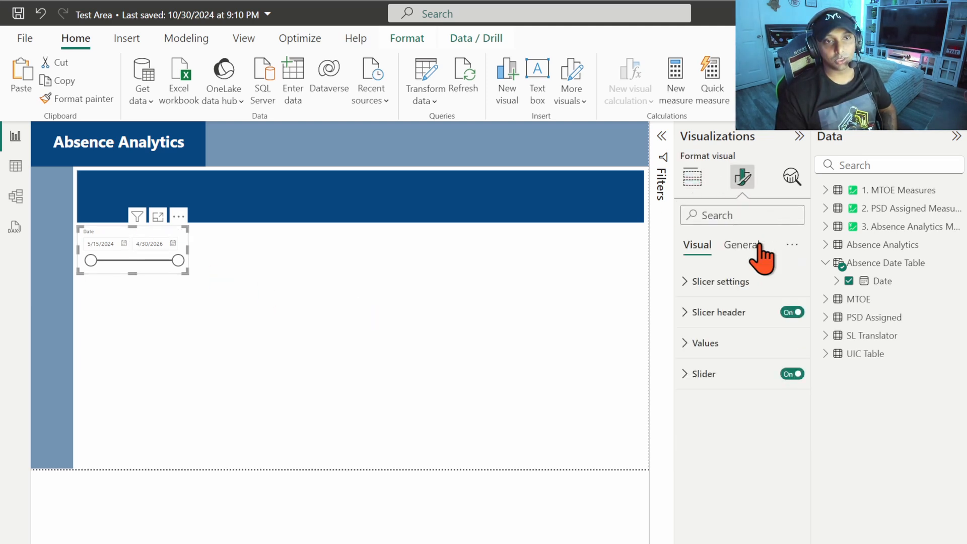
{"action": "left_click", "coordinate": [793, 246]}
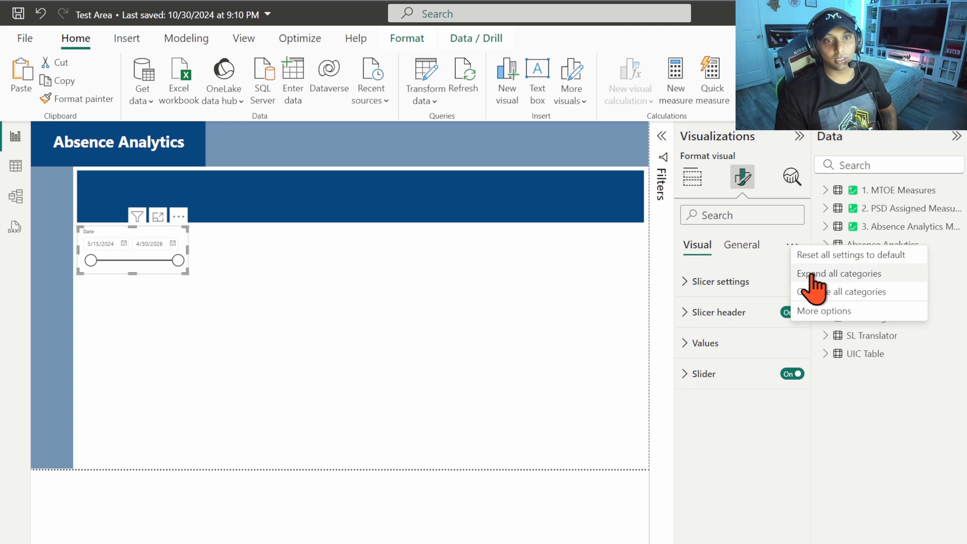
{"action": "left_click", "coordinate": [807, 274]}
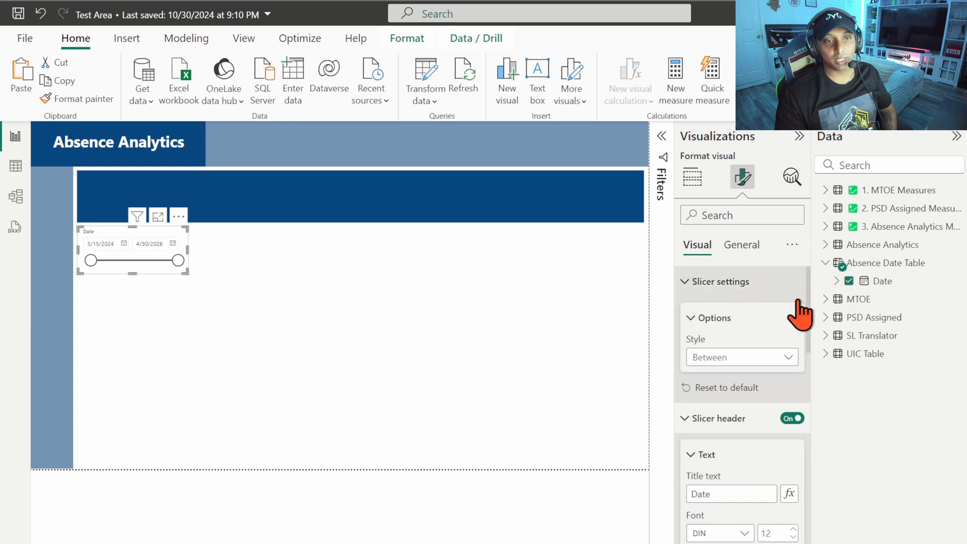
{"action": "left_click", "coordinate": [956, 137]}
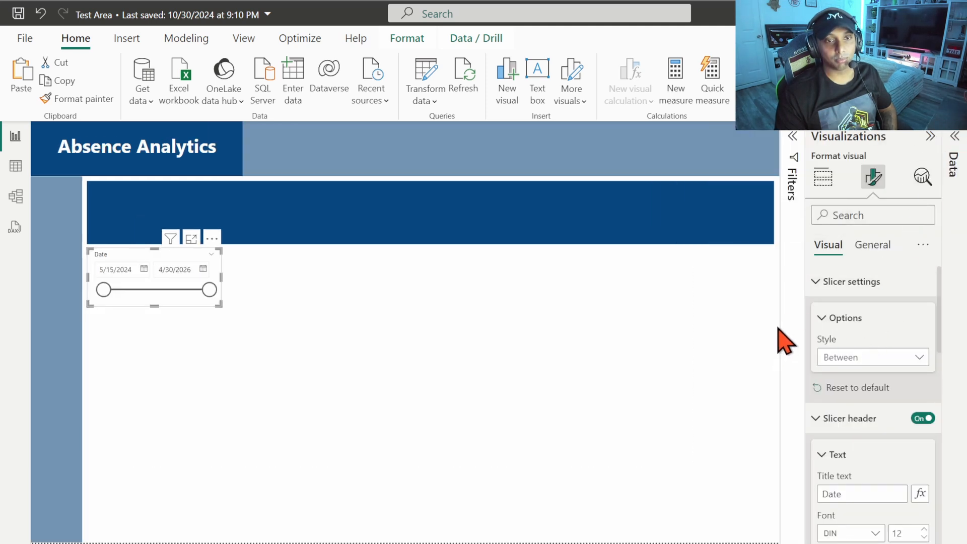
{"action": "left_click", "coordinate": [862, 358]}
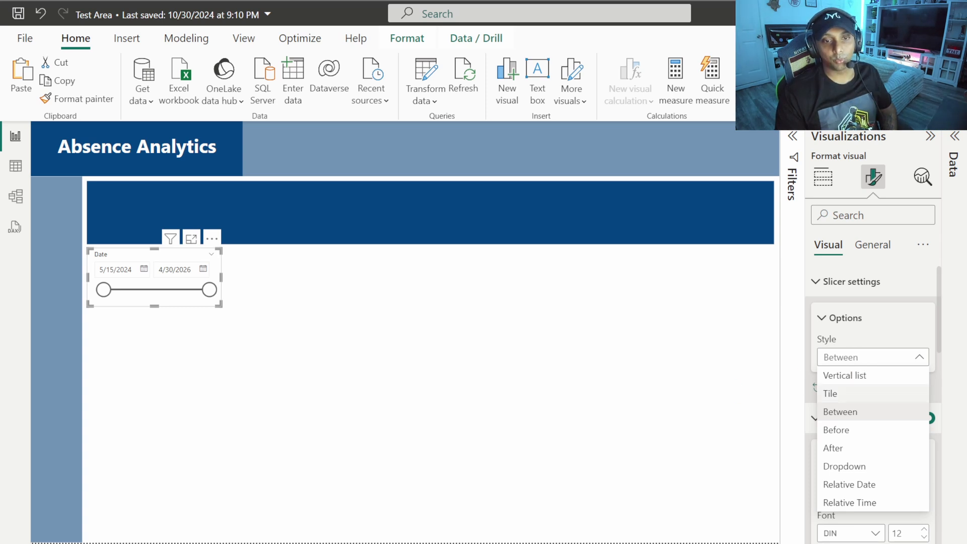
{"action": "left_click", "coordinate": [393, 364]}
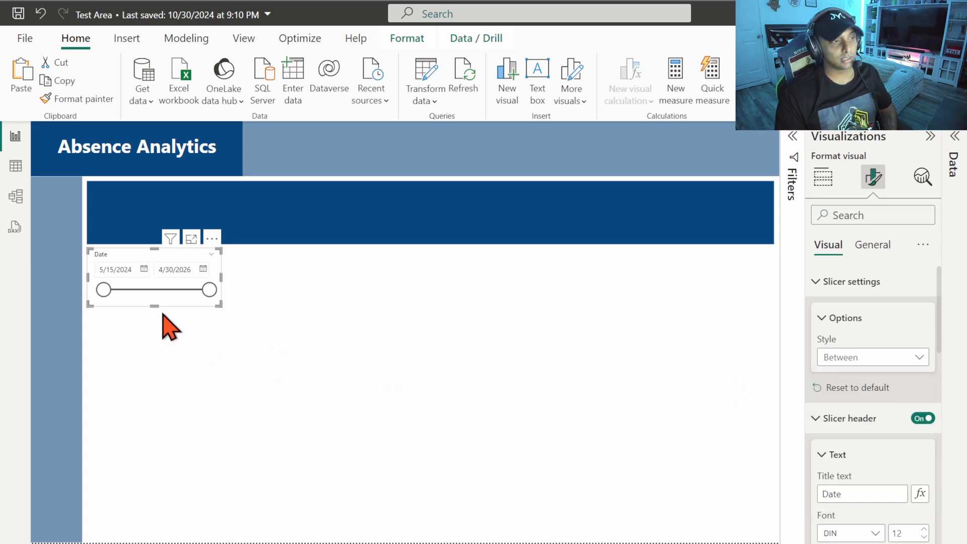
Step: Try narrowing the date slicer's range to 9/9/2024 through 11/11/2025 and adjusting it again, and clear its selection
{"action": "left_click_drag", "start_coordinate": [103, 289], "coordinate": [121, 291]}
{"action": "left_click", "coordinate": [178, 340]}
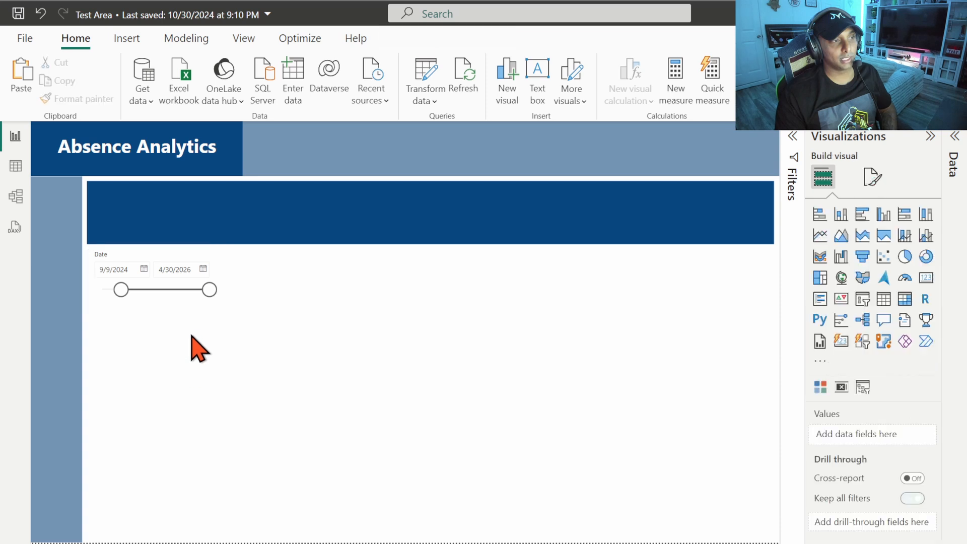
{"action": "left_click_drag", "start_coordinate": [210, 290], "coordinate": [184, 290]}
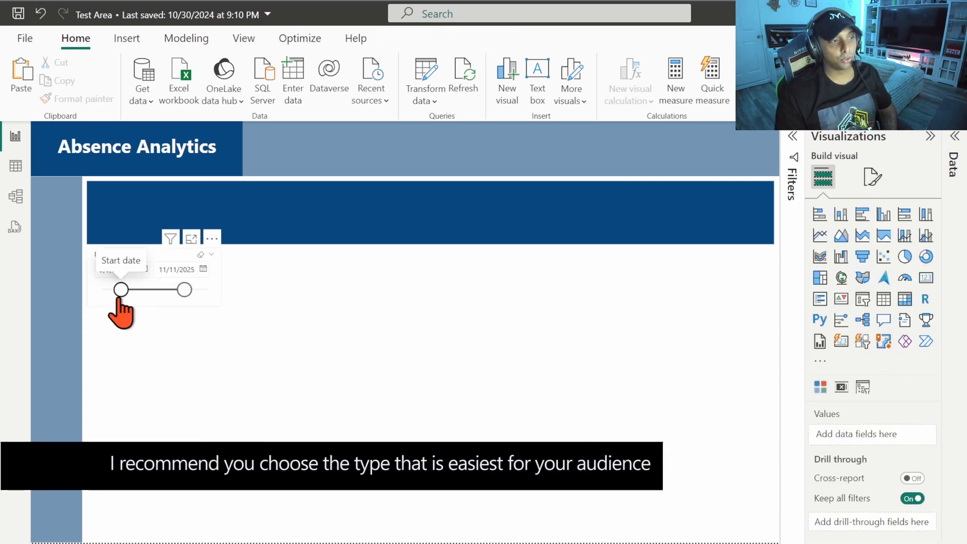
{"action": "left_click_drag", "start_coordinate": [121, 290], "coordinate": [101, 290]}
{"action": "mouse_move", "coordinate": [184, 290]}
{"action": "left_mouse_down"}
{"action": "mouse_move", "coordinate": [215, 298]}
{"action": "mouse_move", "coordinate": [192, 292]}
{"action": "left_mouse_up"}
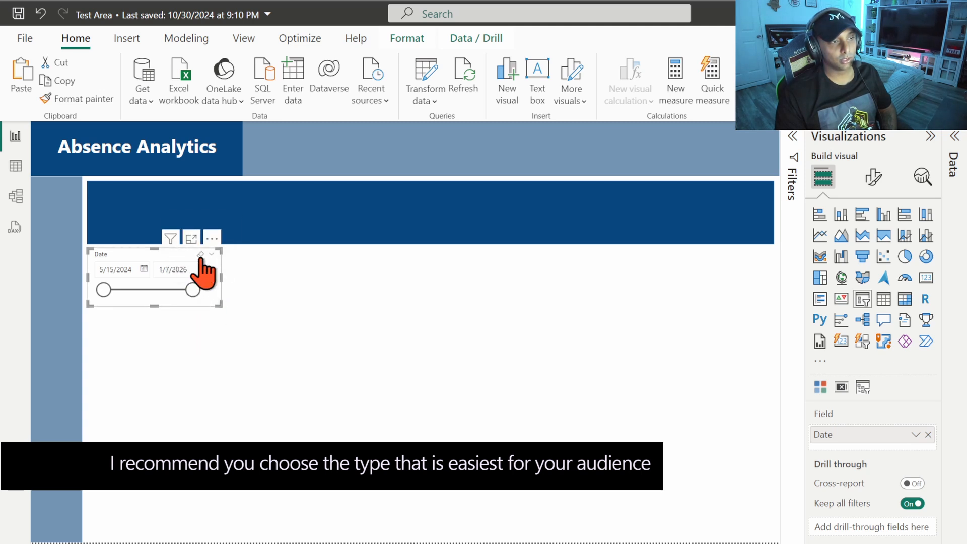
{"action": "left_click", "coordinate": [201, 255]}
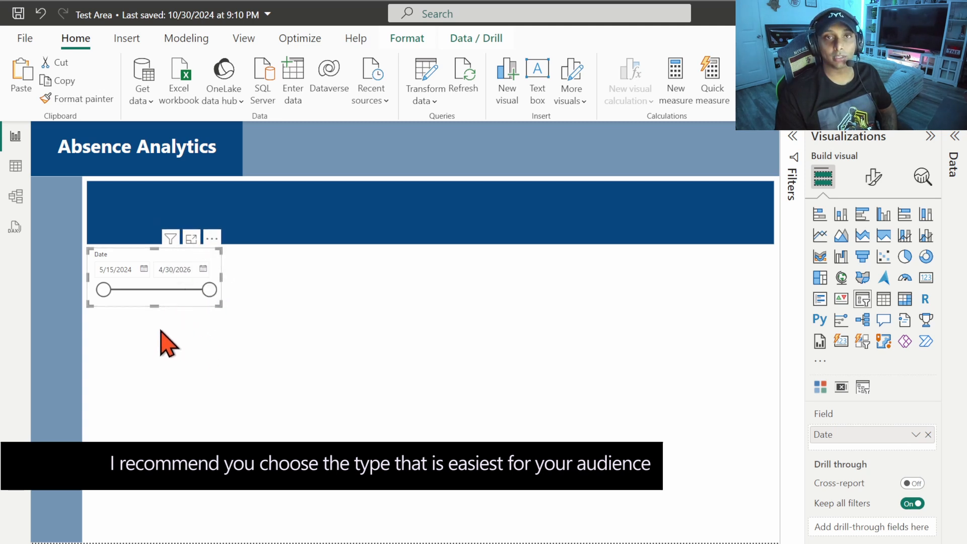
Step: Make the date slicer's header text bold and set its font color to black
{"action": "left_click", "coordinate": [874, 179]}
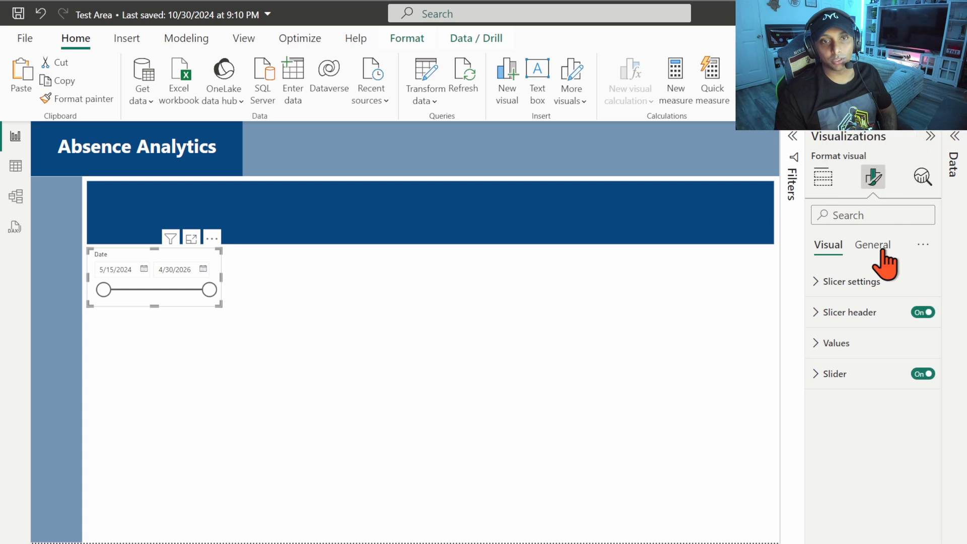
{"action": "left_click", "coordinate": [923, 245]}
{"action": "left_click", "coordinate": [897, 267]}
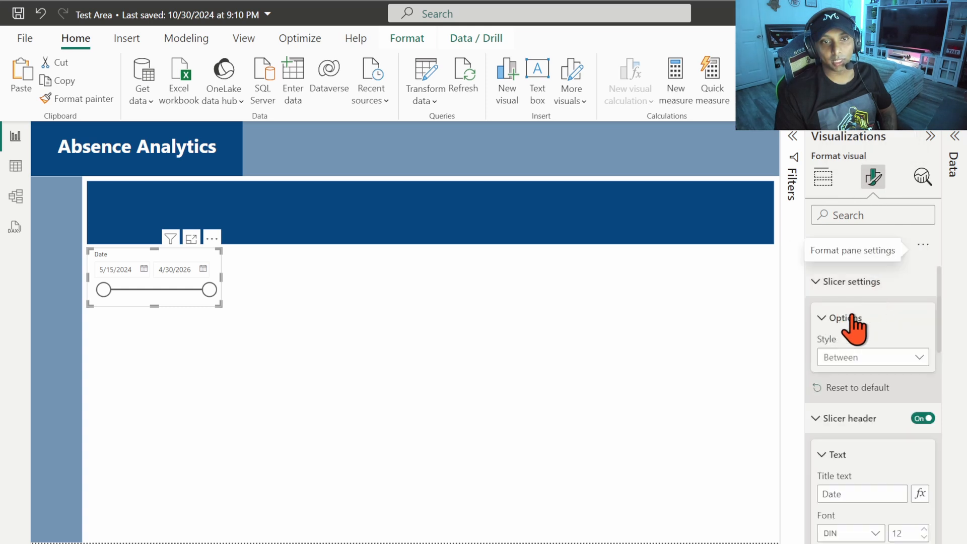
{"action": "scroll", "coordinate": [843, 388], "scroll_direction": "down", "scroll_amount": 4}
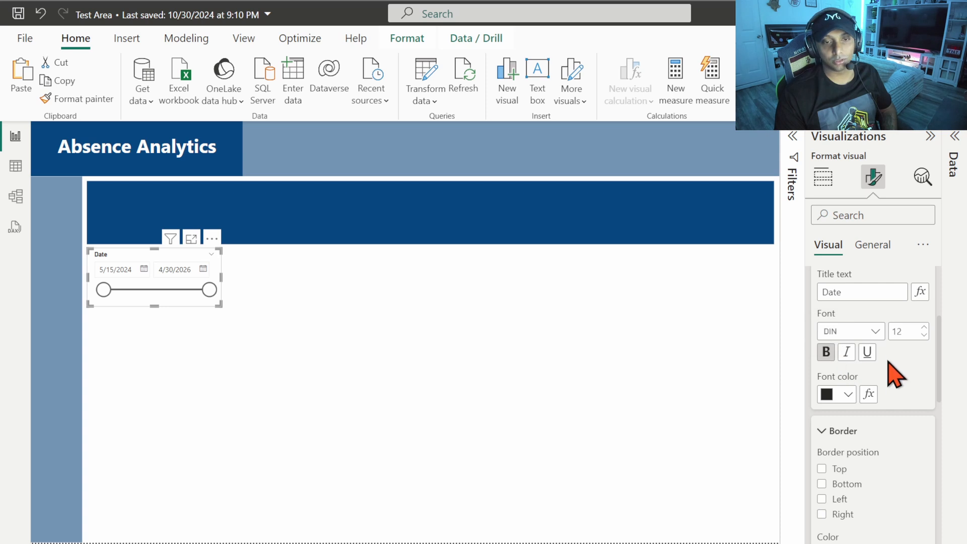
{"action": "scroll", "coordinate": [893, 371], "scroll_direction": "down", "scroll_amount": 4}
{"action": "scroll", "coordinate": [893, 372], "scroll_direction": "up", "scroll_amount": 4}
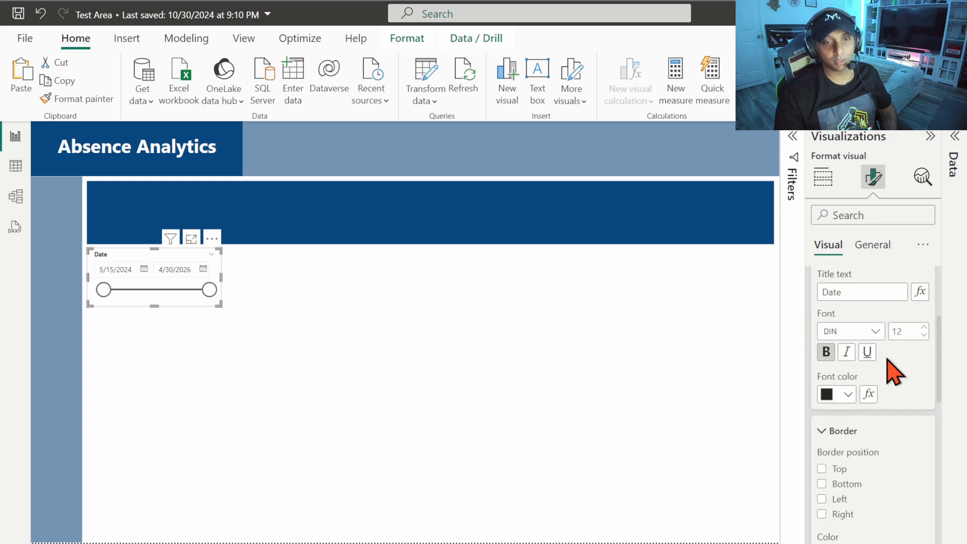
{"action": "left_click", "coordinate": [848, 395]}
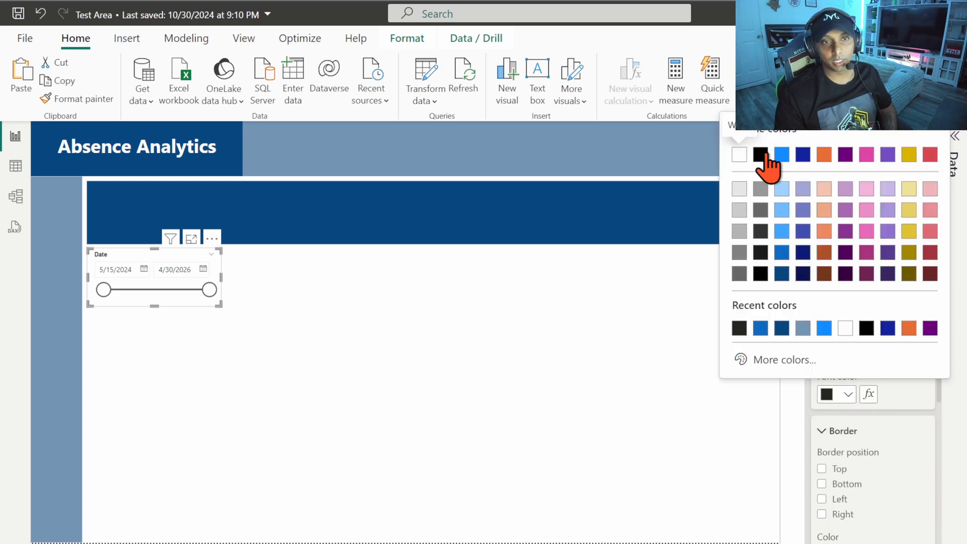
{"action": "left_click", "coordinate": [762, 153]}
{"action": "left_click", "coordinate": [848, 394]}
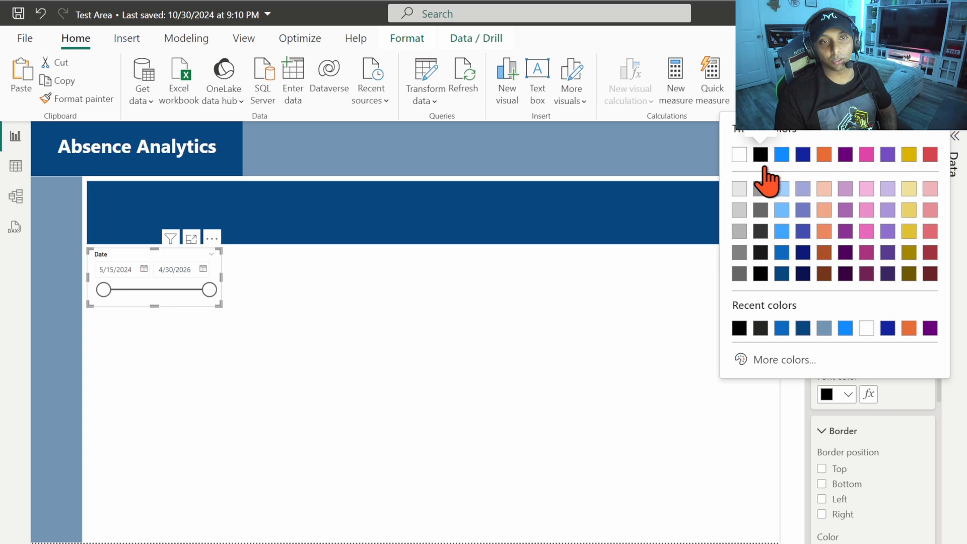
{"action": "left_click", "coordinate": [902, 406]}
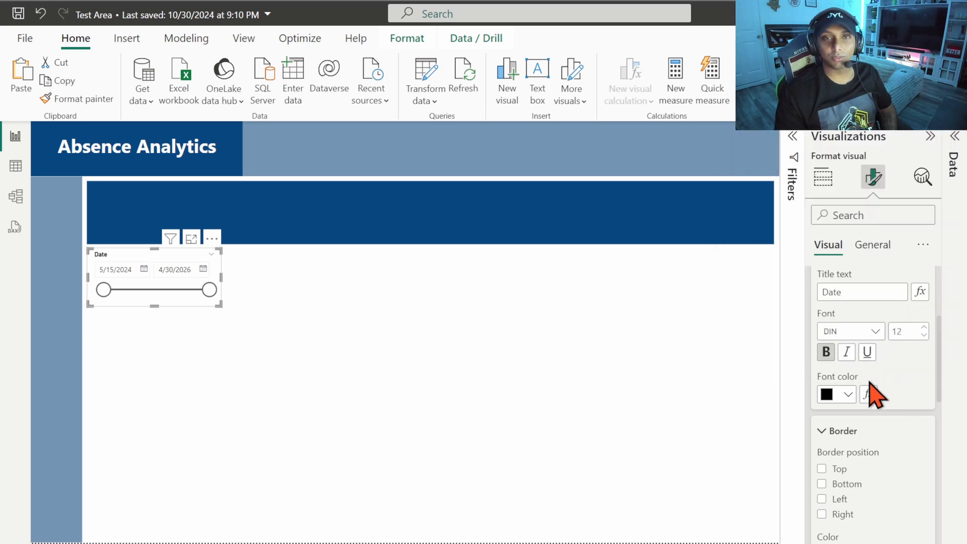
Step: Add a bottom border to the date slicer's header and set the border color to dark blue
{"action": "scroll", "coordinate": [876, 398], "scroll_direction": "down", "scroll_amount": 4}
{"action": "scroll", "coordinate": [857, 355], "scroll_direction": "up", "scroll_amount": 2}
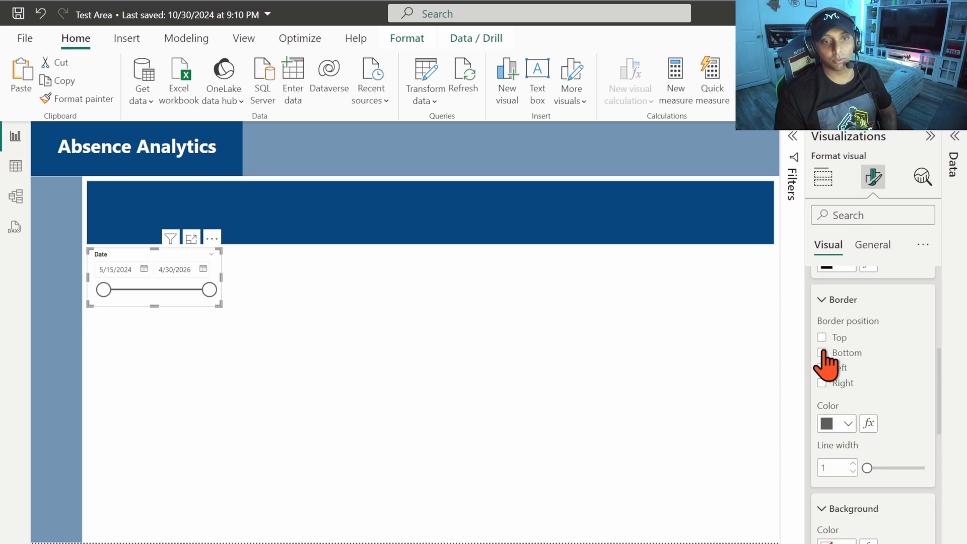
{"action": "left_click", "coordinate": [823, 354]}
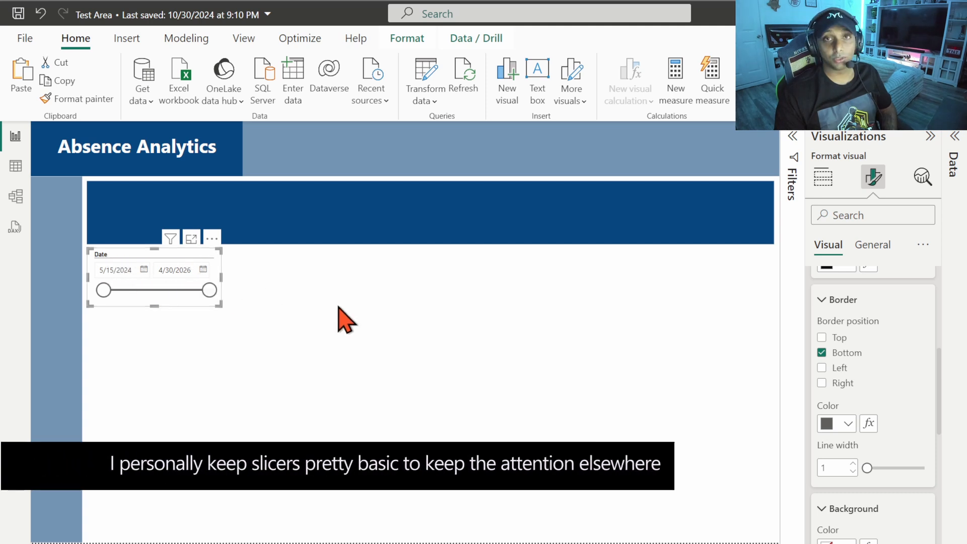
{"action": "left_click", "coordinate": [848, 424]}
{"action": "left_click", "coordinate": [824, 359]}
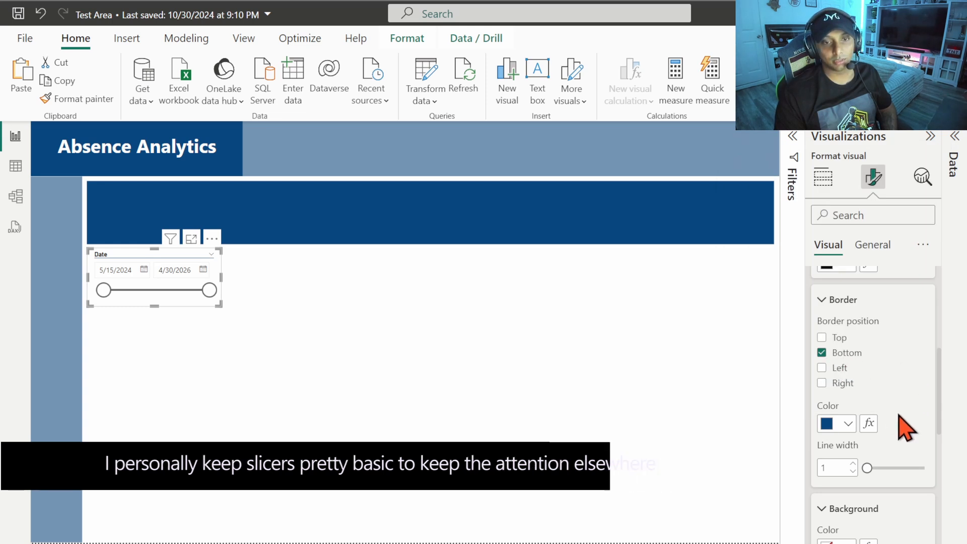
Step: Try a black background color on the date slicer's header and undo it
{"action": "scroll", "coordinate": [947, 407], "scroll_direction": "down", "scroll_amount": 5}
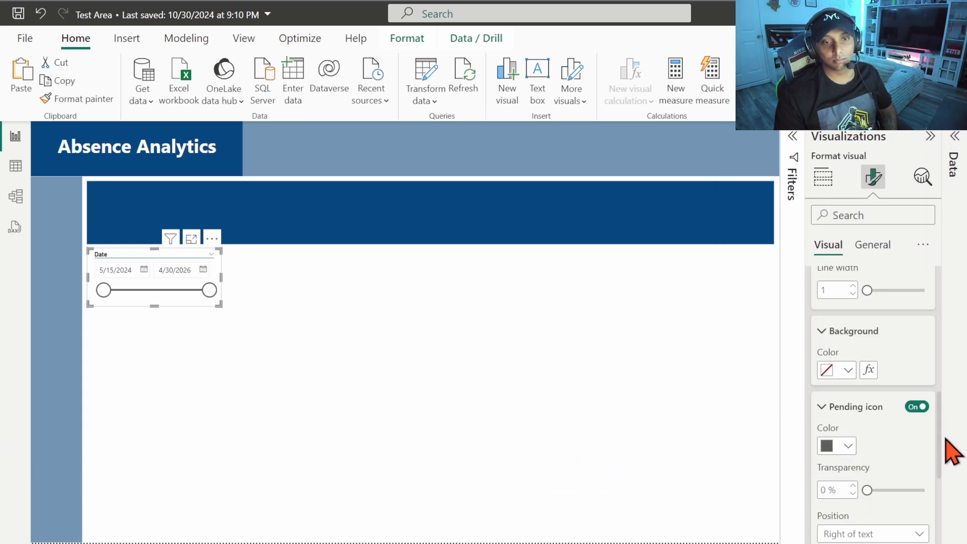
{"action": "left_click", "coordinate": [850, 357]}
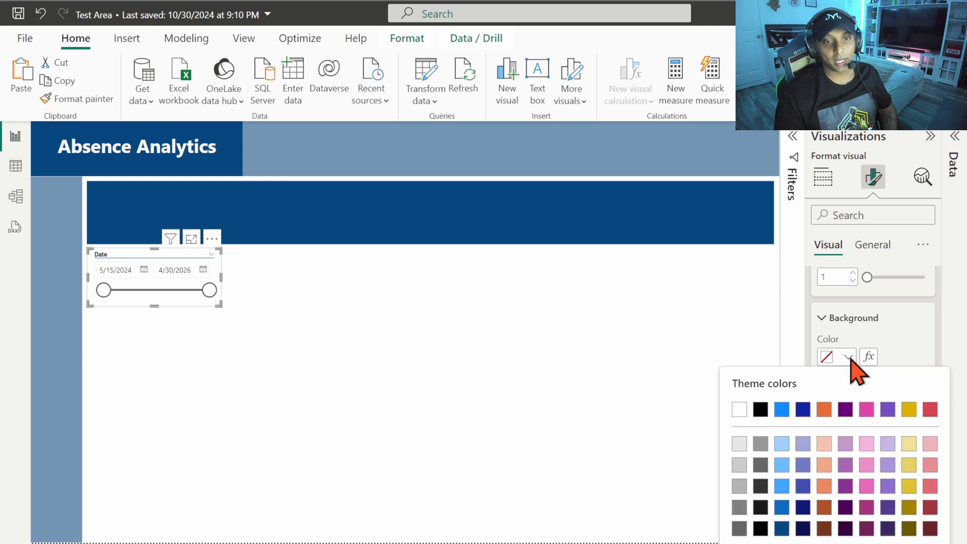
{"action": "left_click", "coordinate": [760, 406]}
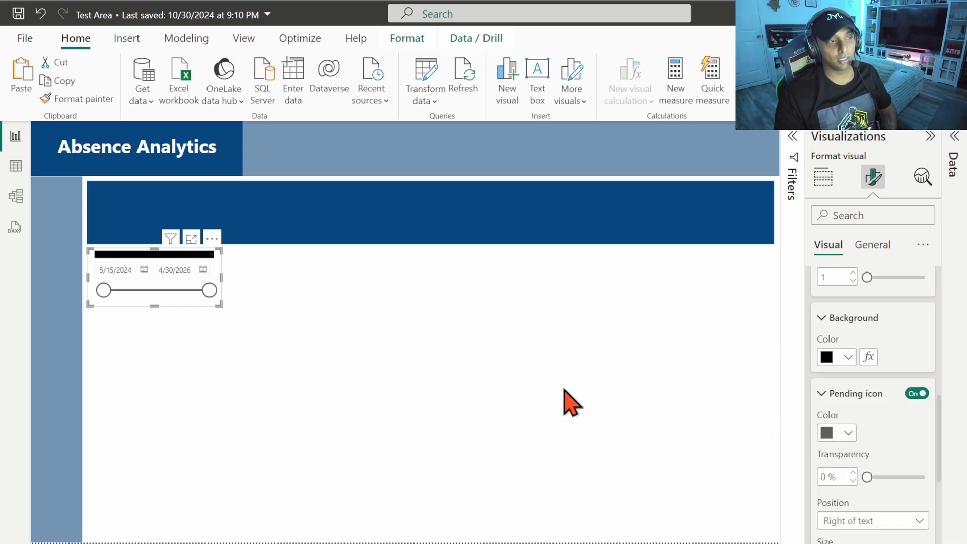
{"action": "key", "text": "ctrl+z"}
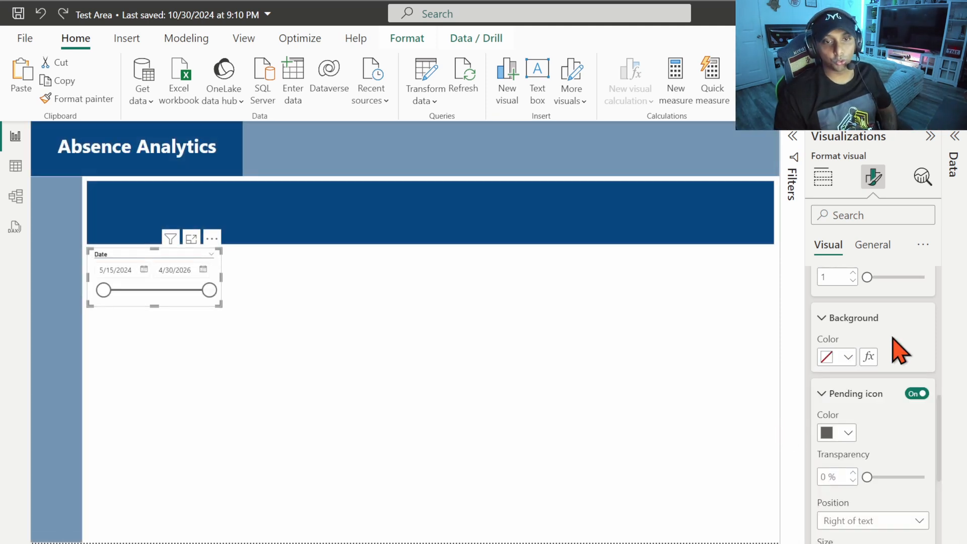
{"action": "left_click", "coordinate": [850, 357]}
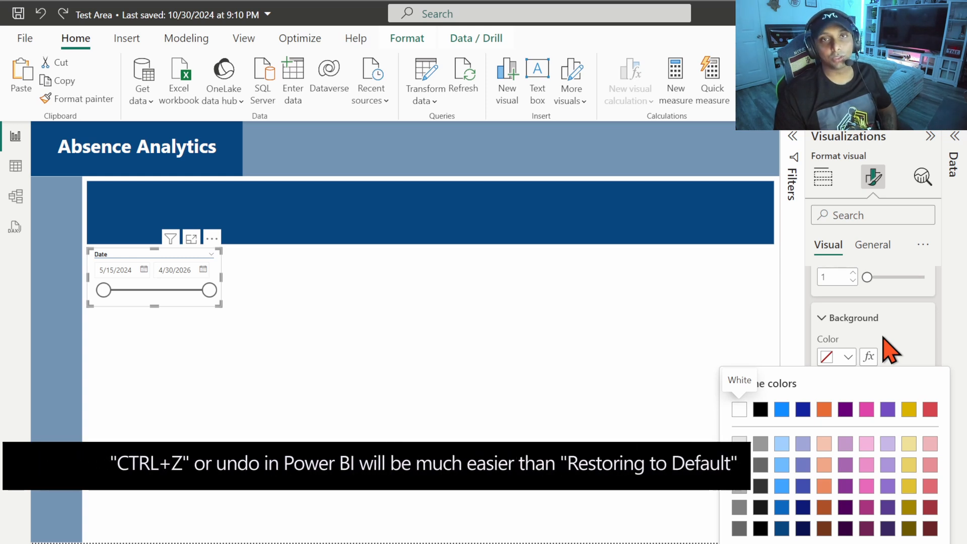
{"action": "left_click", "coordinate": [890, 351]}
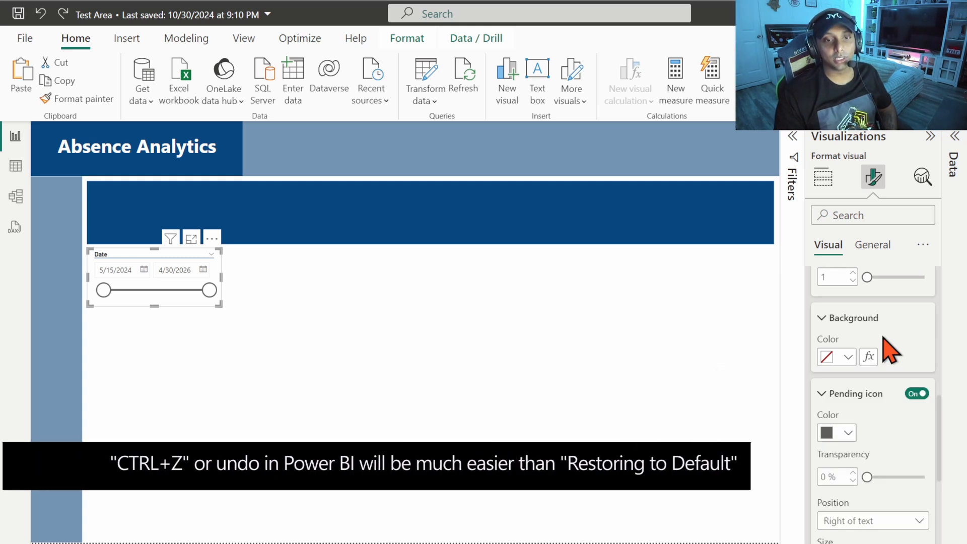
{"action": "left_click", "coordinate": [45, 16]}
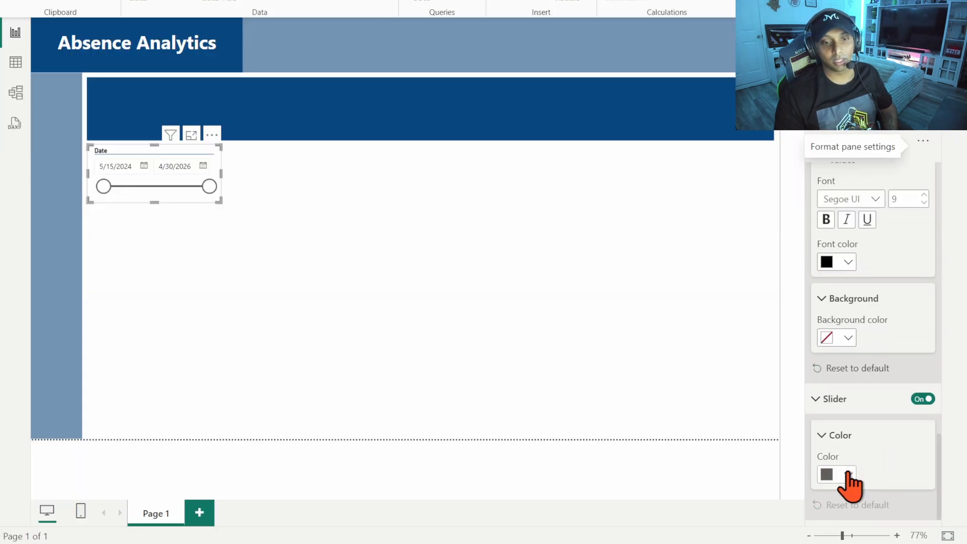
Step: Set the date slicer's slider color to the dark blue of the content bar
{"action": "left_click", "coordinate": [849, 475]}
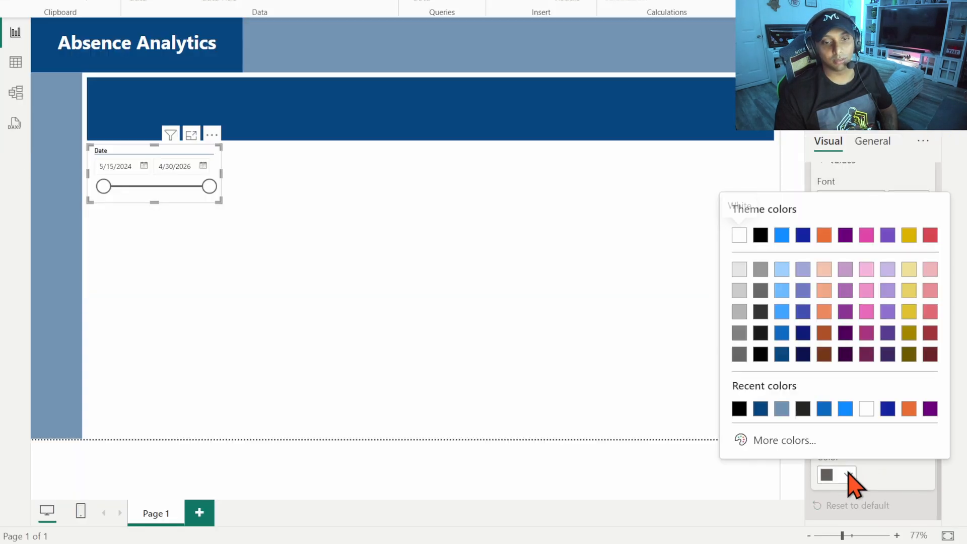
{"action": "left_click", "coordinate": [780, 417]}
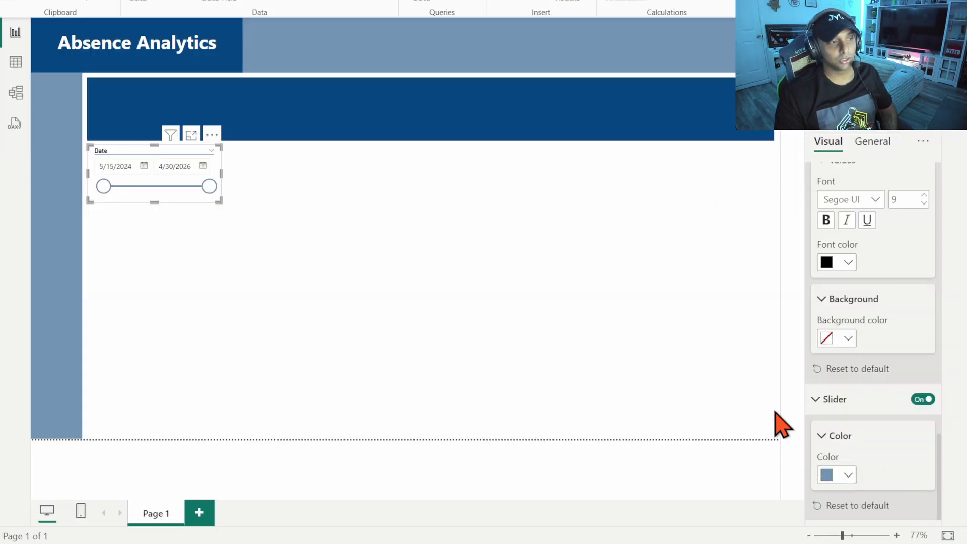
{"action": "left_click", "coordinate": [845, 474]}
{"action": "left_click", "coordinate": [782, 409]}
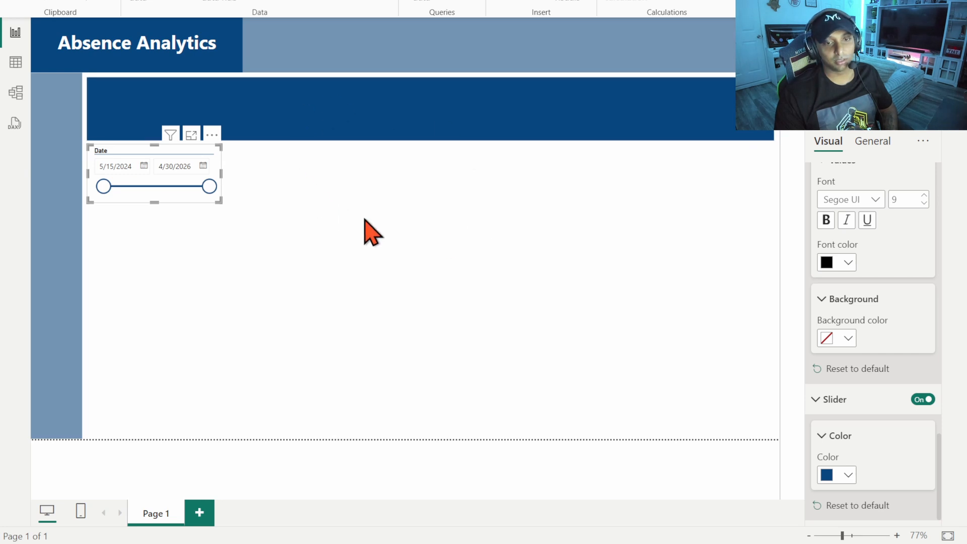
Step: Expand all of the date slicer's general formatting categories and review its size, position and padding settings
{"action": "left_click", "coordinate": [872, 143]}
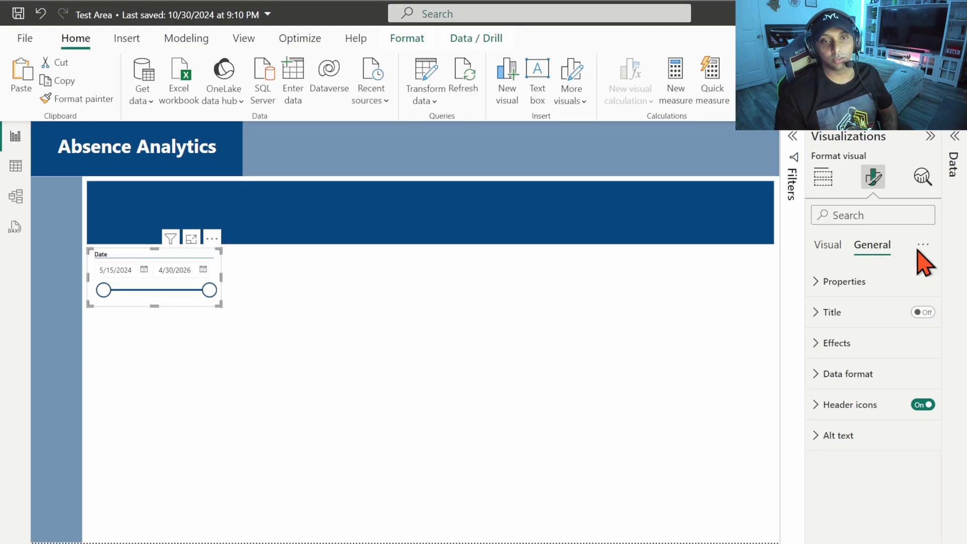
{"action": "left_click", "coordinate": [923, 247]}
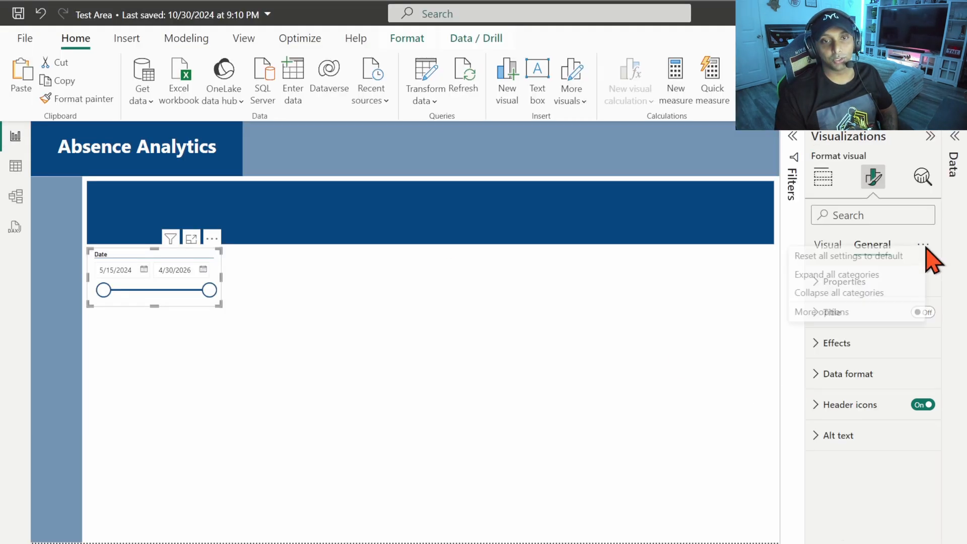
{"action": "left_click", "coordinate": [858, 276]}
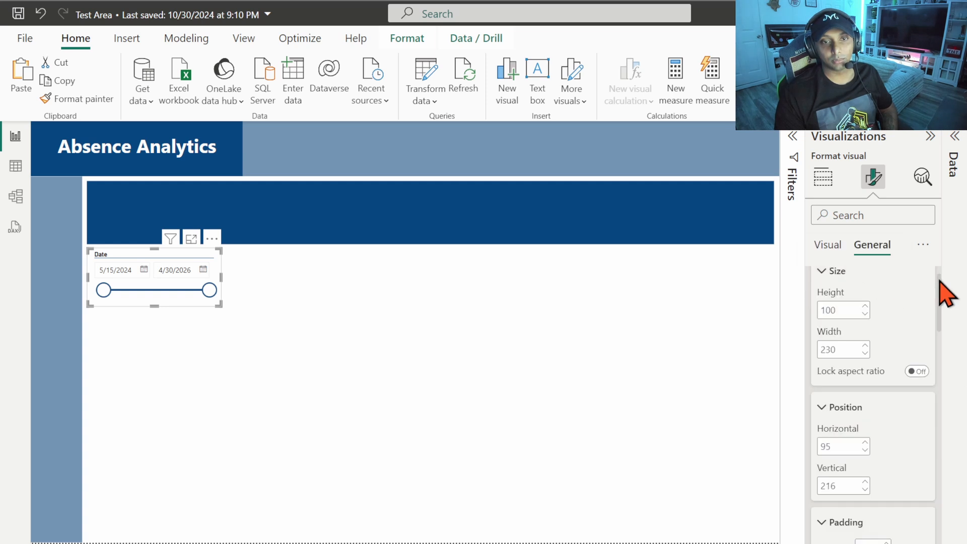
{"action": "left_click_drag", "start_coordinate": [940, 279], "coordinate": [931, 319]}
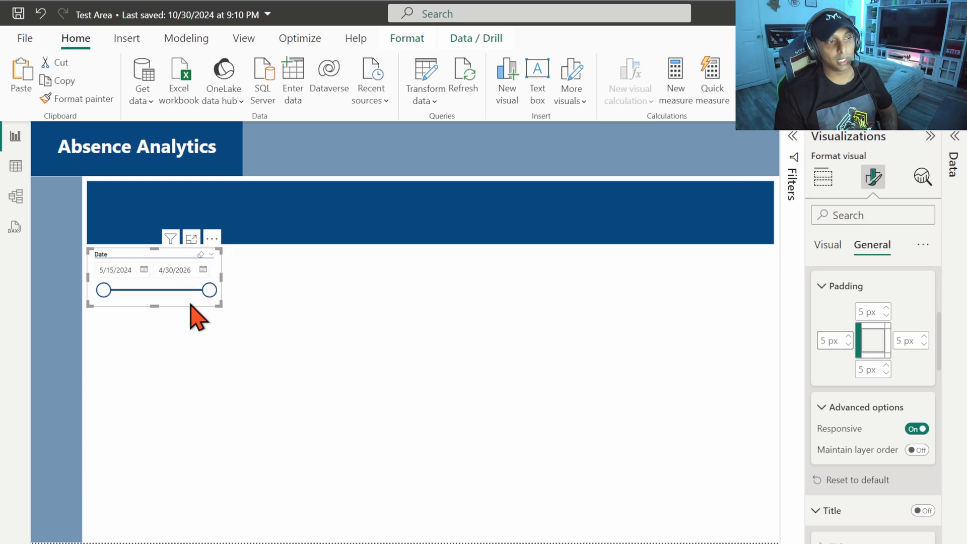
Step: Try a black background color for the whole date slicer and set it back to white
{"action": "scroll", "coordinate": [944, 400], "scroll_direction": "down", "scroll_amount": 5}
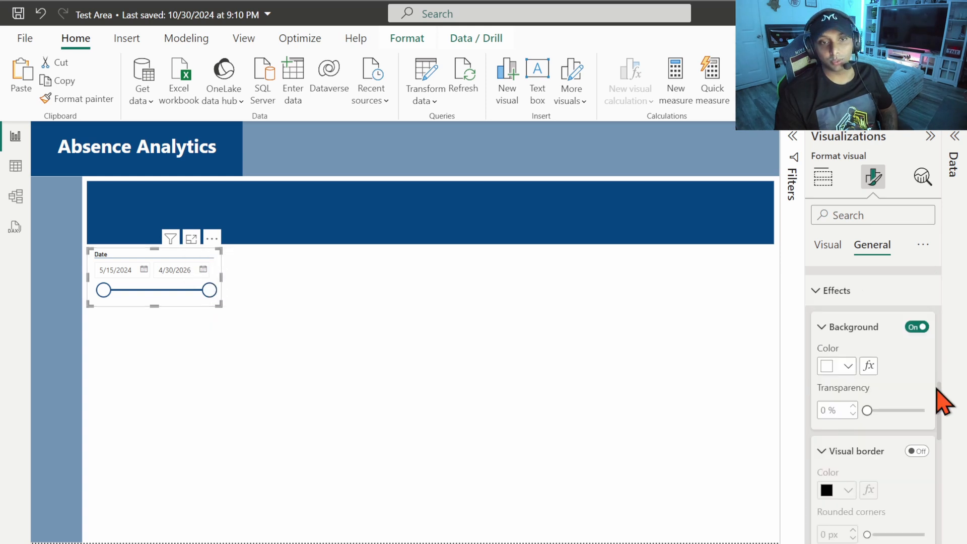
{"action": "left_click", "coordinate": [849, 368]}
{"action": "left_click", "coordinate": [782, 297]}
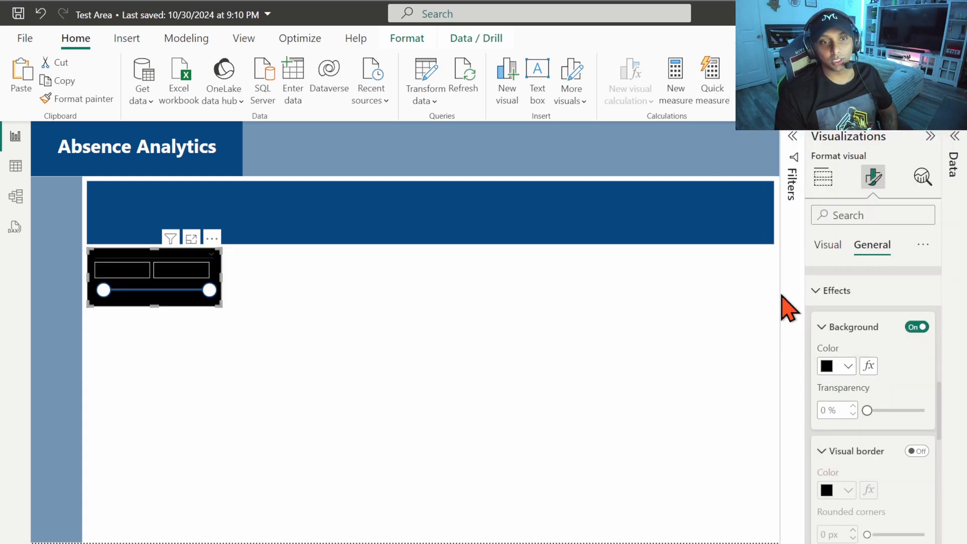
{"action": "left_click", "coordinate": [850, 368]}
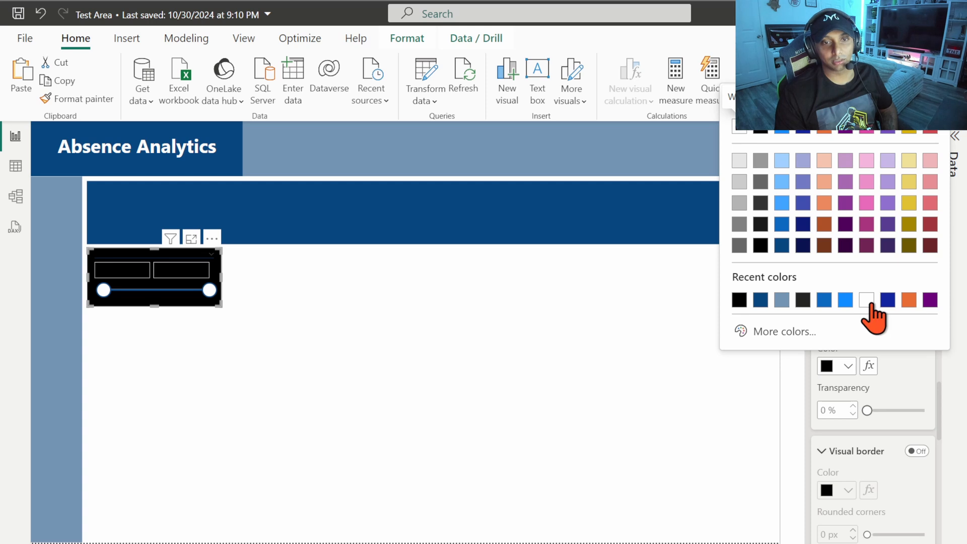
{"action": "left_click", "coordinate": [872, 302]}
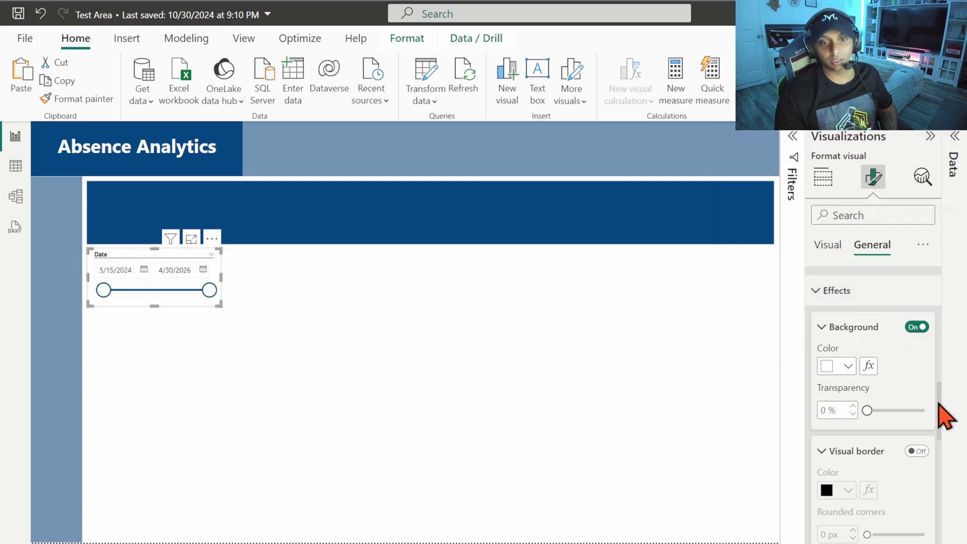
Step: Turn on the date slicer's visual border and deselect the slicer to check the outline
{"action": "scroll", "coordinate": [947, 418], "scroll_direction": "down", "scroll_amount": 5}
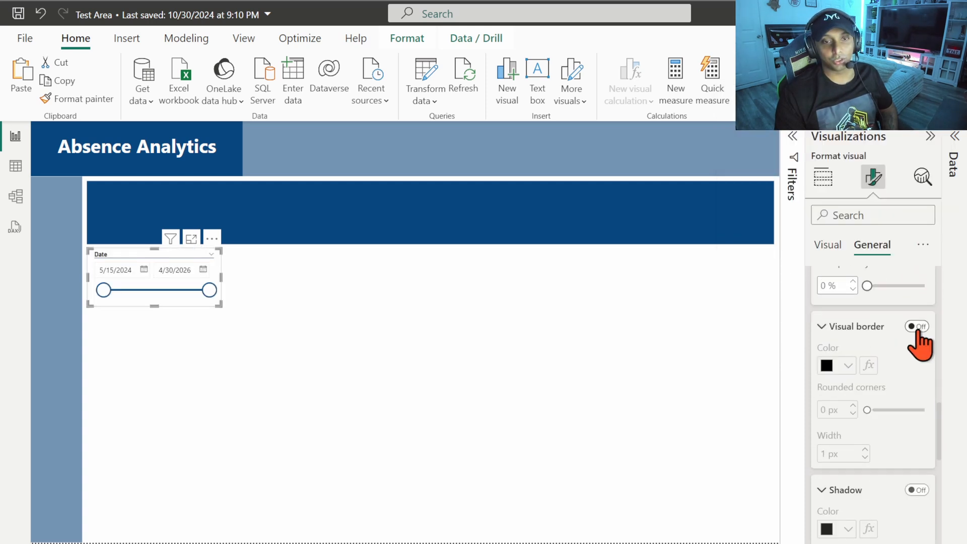
{"action": "left_click", "coordinate": [917, 327]}
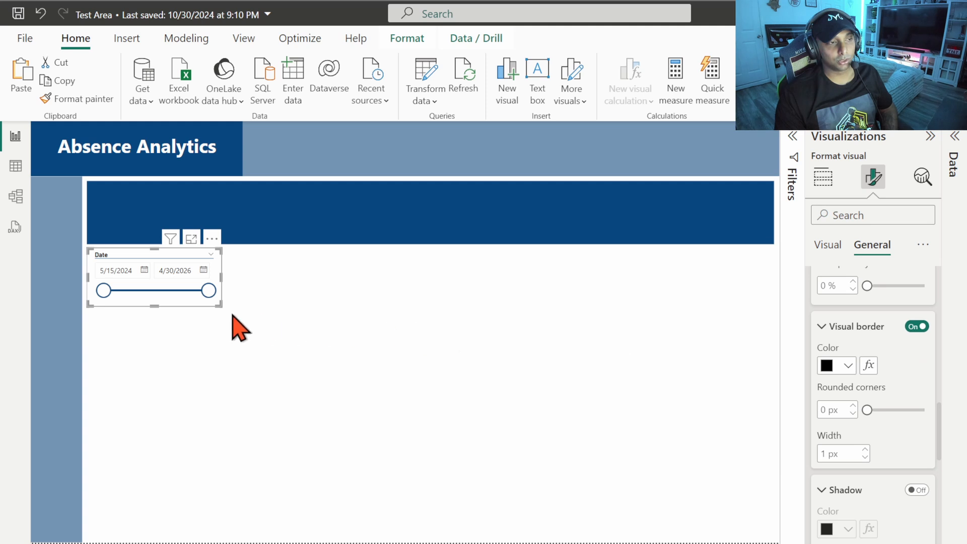
{"action": "left_click", "coordinate": [202, 320]}
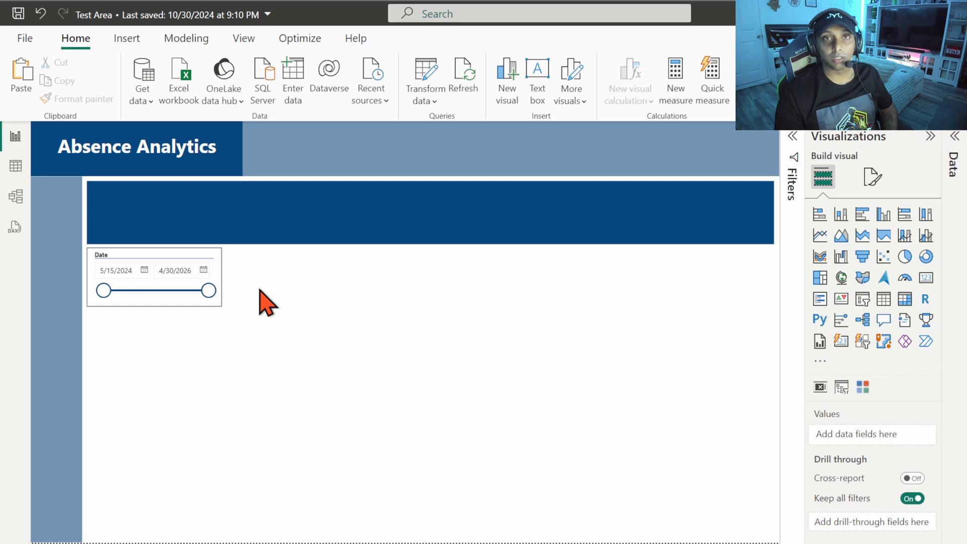
Step: Reselect the date slicer, expand its general formatting categories and set the visual border color to gray
{"action": "left_click", "coordinate": [190, 302]}
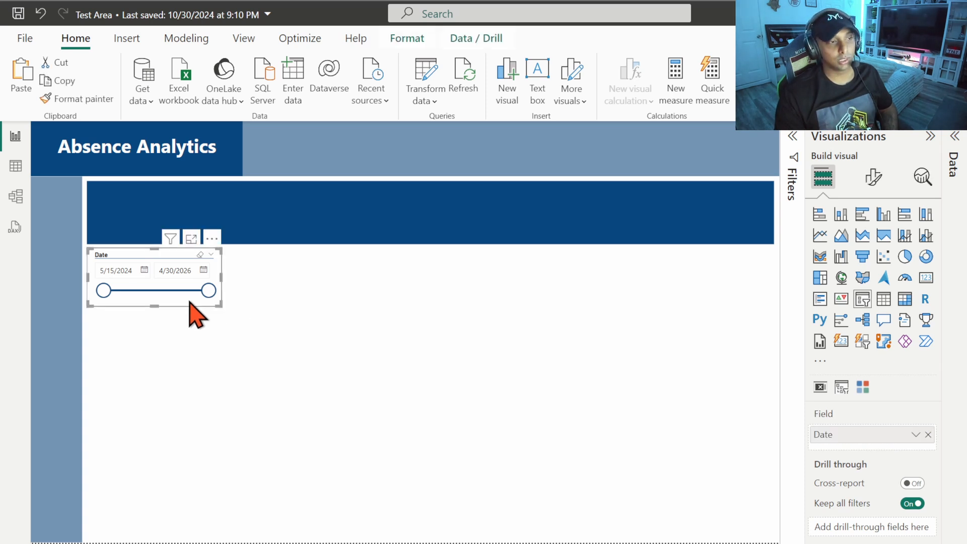
{"action": "left_click", "coordinate": [874, 177]}
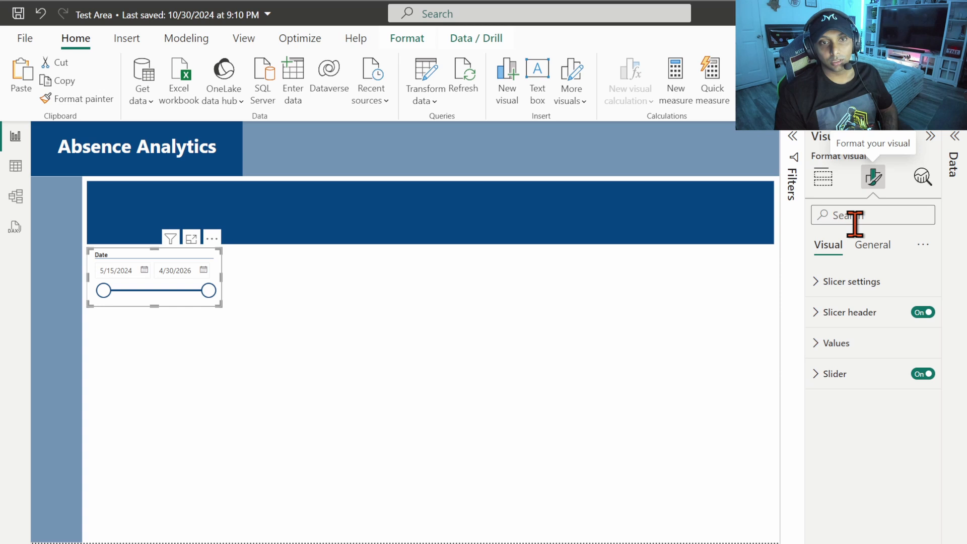
{"action": "left_click", "coordinate": [872, 245]}
{"action": "left_click", "coordinate": [923, 246]}
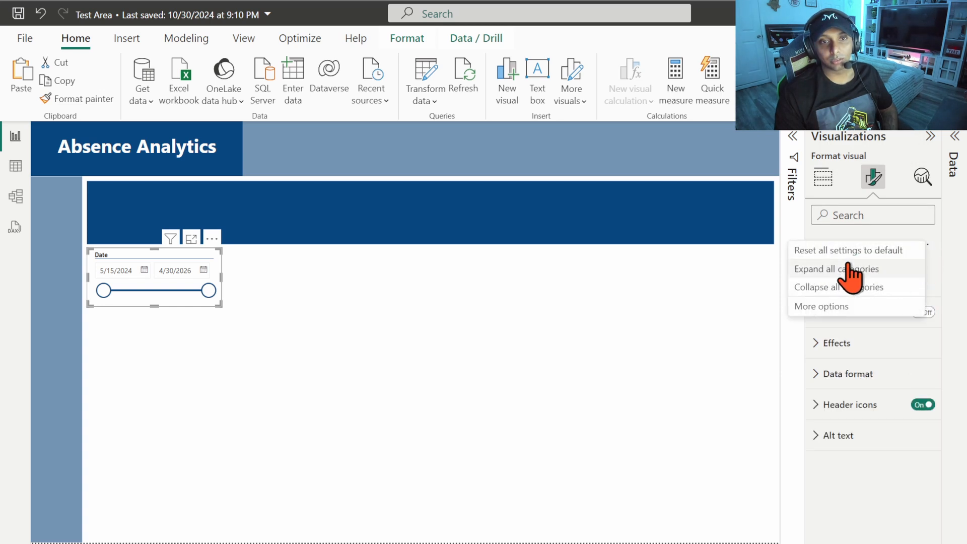
{"action": "left_click", "coordinate": [850, 270]}
{"action": "left_click", "coordinate": [848, 392]}
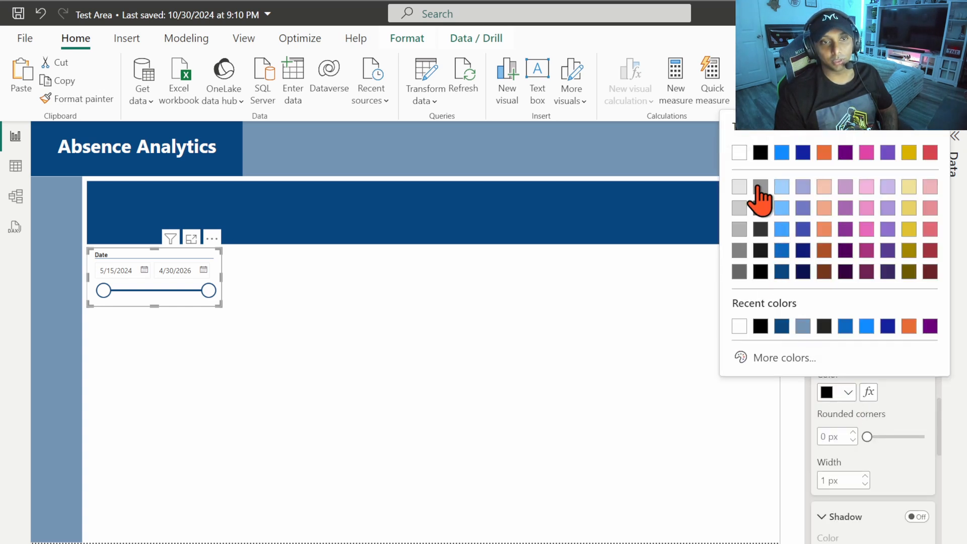
{"action": "left_click", "coordinate": [760, 187]}
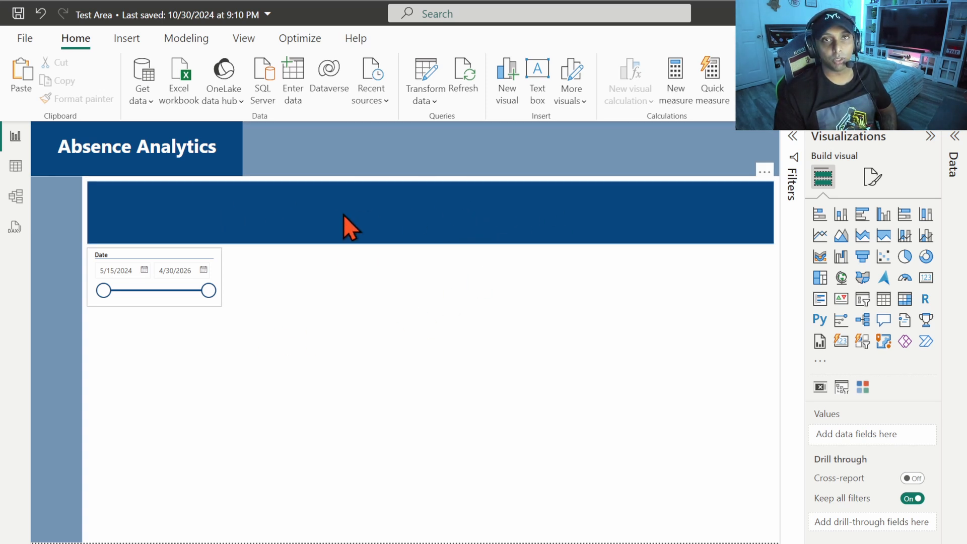
Step: Expand the date slicer's general formatting categories again and turn on its shadow
{"action": "left_click", "coordinate": [922, 245]}
{"action": "left_click", "coordinate": [868, 271]}
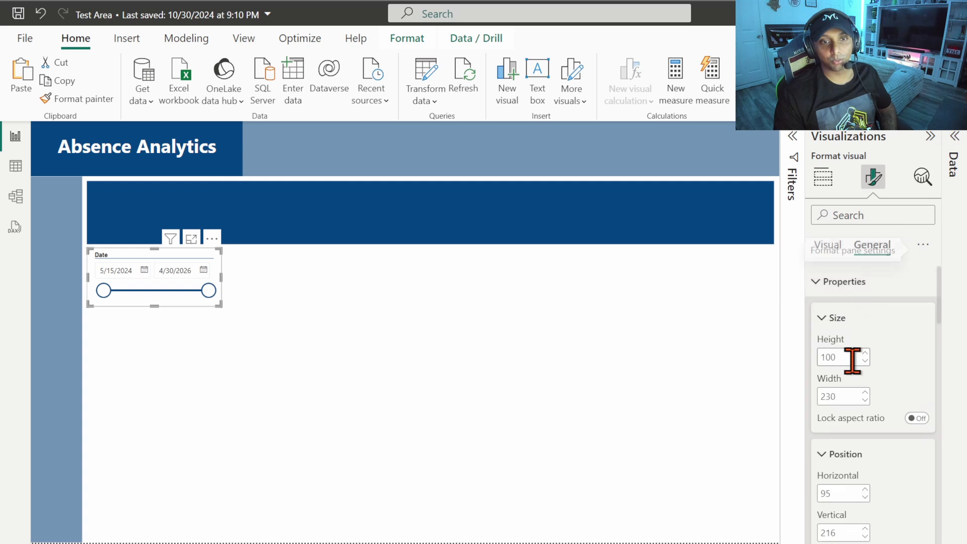
{"action": "scroll", "coordinate": [852, 361], "scroll_direction": "down", "scroll_amount": 10}
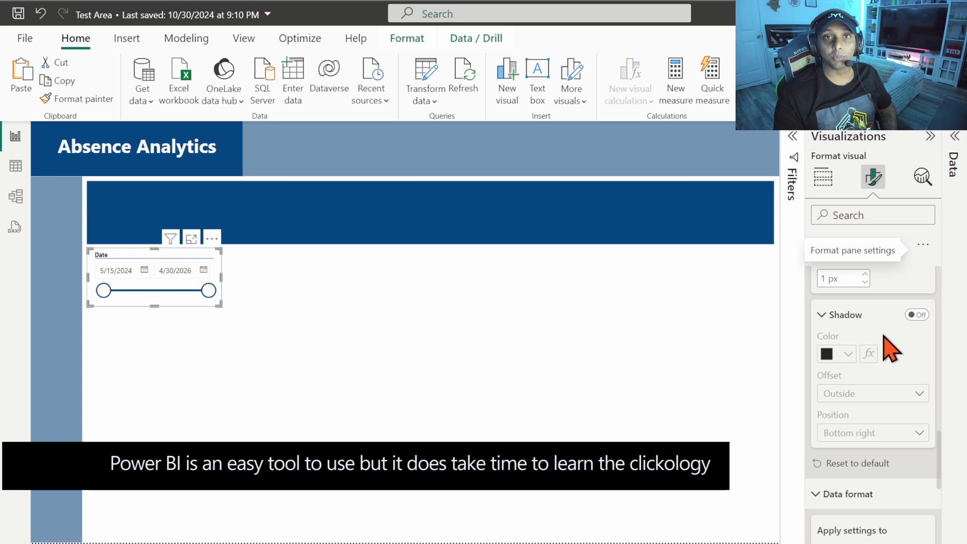
{"action": "left_click", "coordinate": [915, 315]}
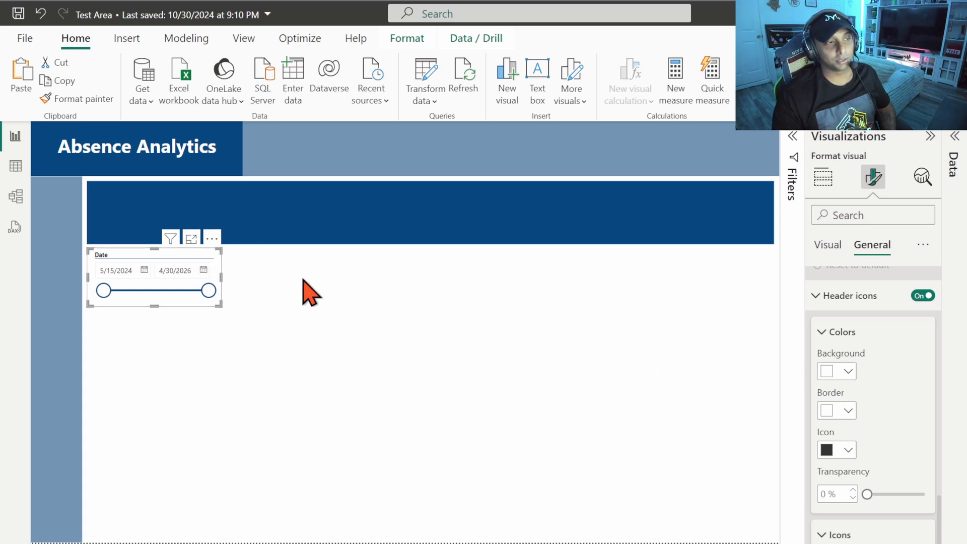
Step: Set the background color of the date slicer's header icons to black
{"action": "mouse_move", "coordinate": [172, 240]}
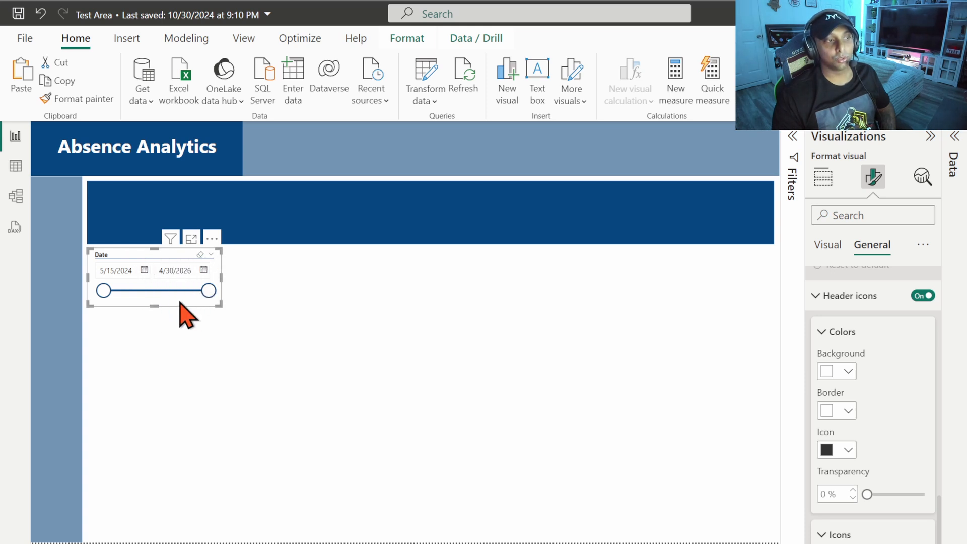
{"action": "left_click", "coordinate": [848, 373]}
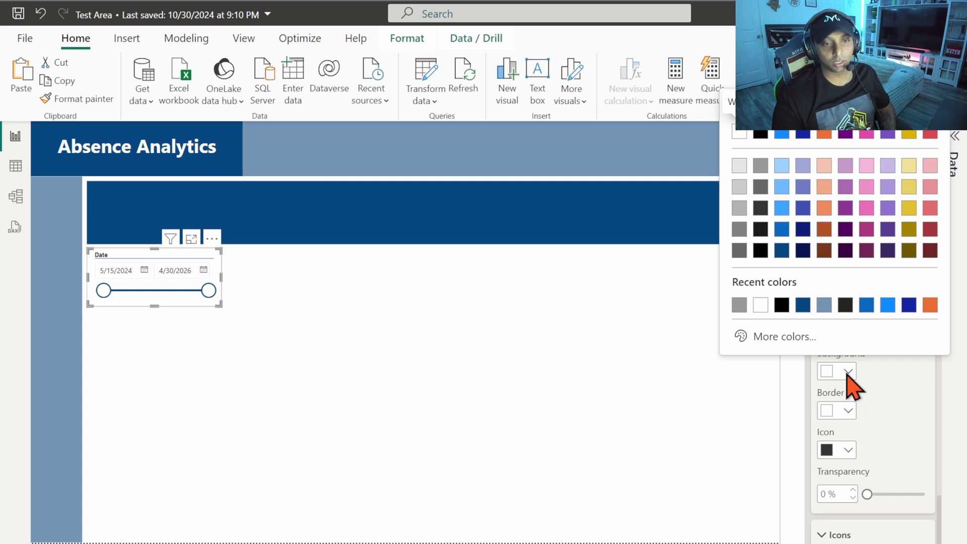
{"action": "left_click", "coordinate": [761, 134]}
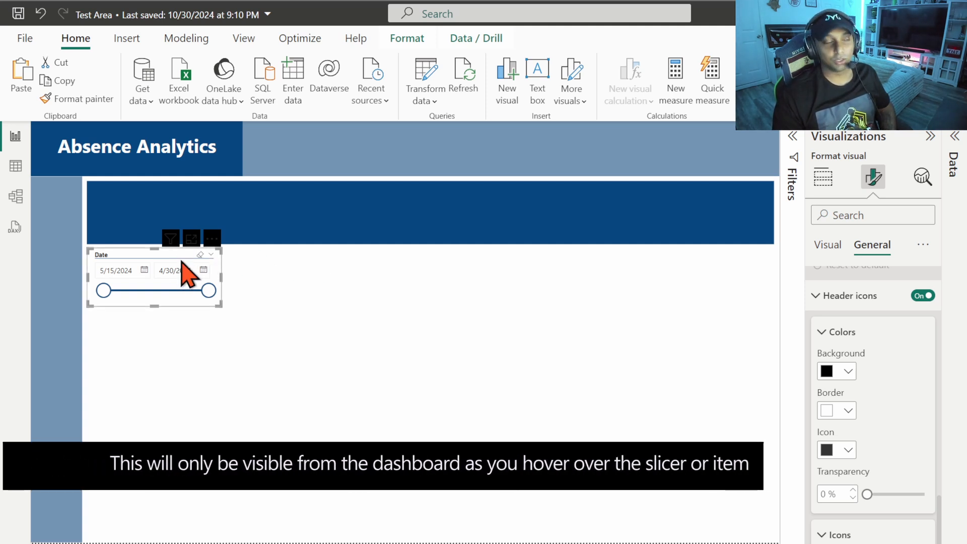
Step: Set the date slicer's header icons to a custom muted tan background, #989171, with black as the icon color
{"action": "left_click", "coordinate": [848, 372]}
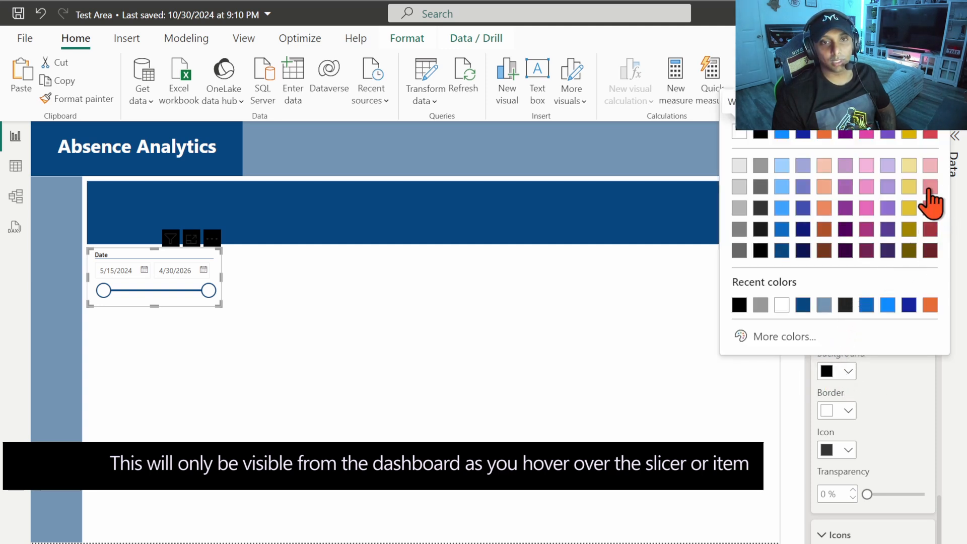
{"action": "left_click", "coordinate": [911, 166]}
{"action": "left_click", "coordinate": [848, 372]}
{"action": "left_click", "coordinate": [790, 347]}
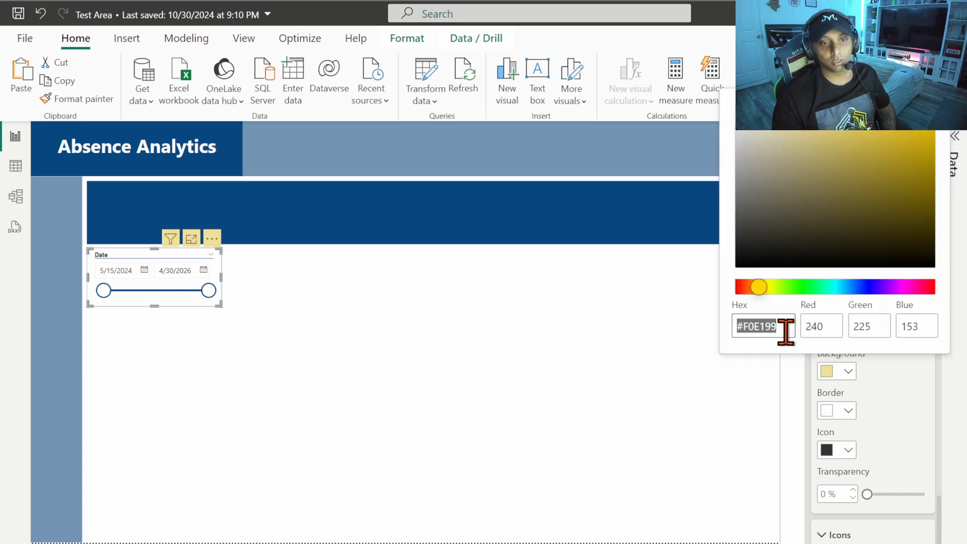
{"action": "left_click_drag", "start_coordinate": [821, 160], "coordinate": [782, 167]}
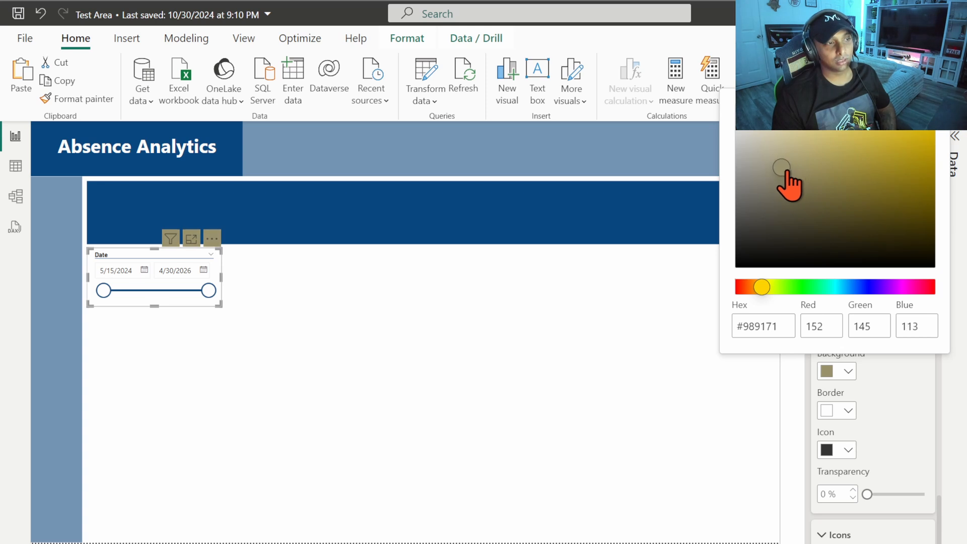
{"action": "left_click", "coordinate": [885, 408]}
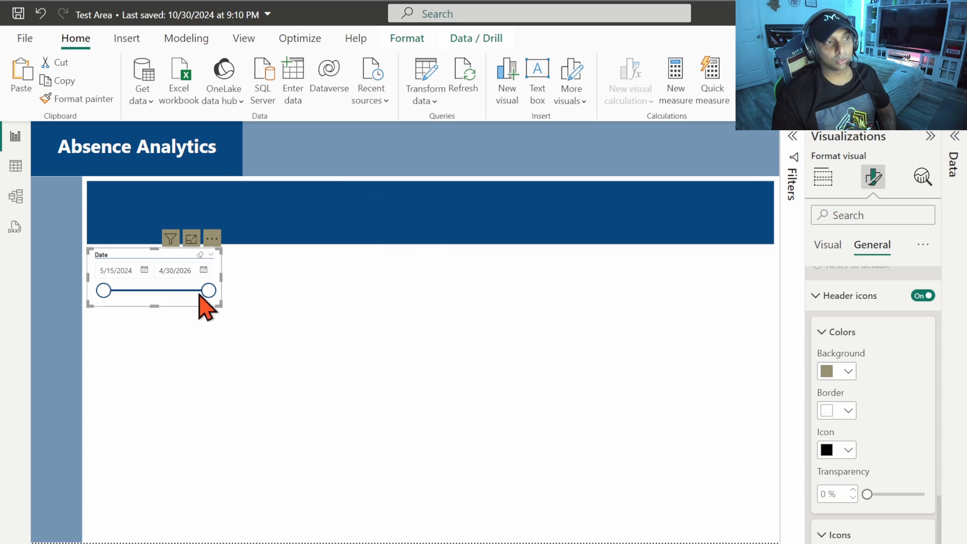
Step: Turn on the date slicer's help tooltip, enter the text "This Slicer will support date band selection for all absences." and preview it
{"action": "scroll", "coordinate": [919, 434], "scroll_direction": "down", "scroll_amount": 5}
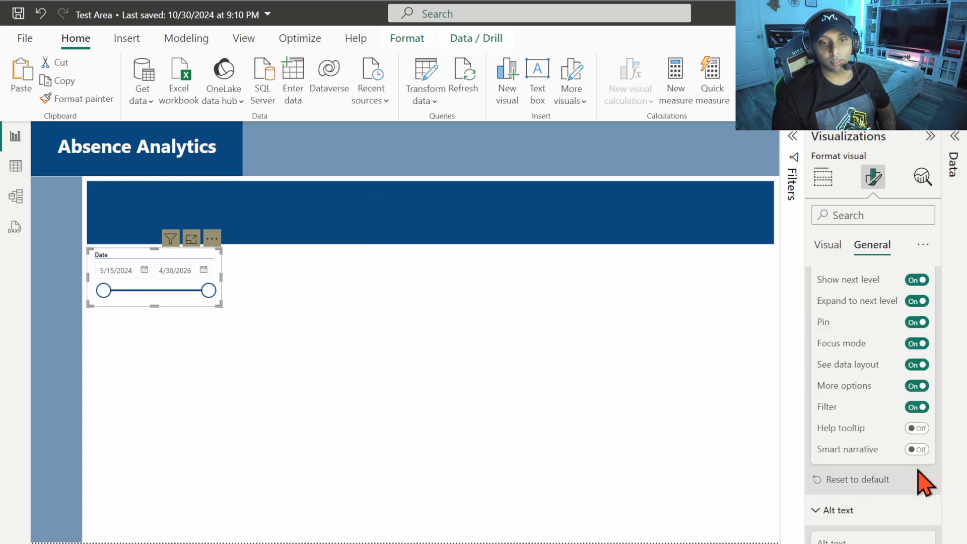
{"action": "left_click", "coordinate": [913, 428]}
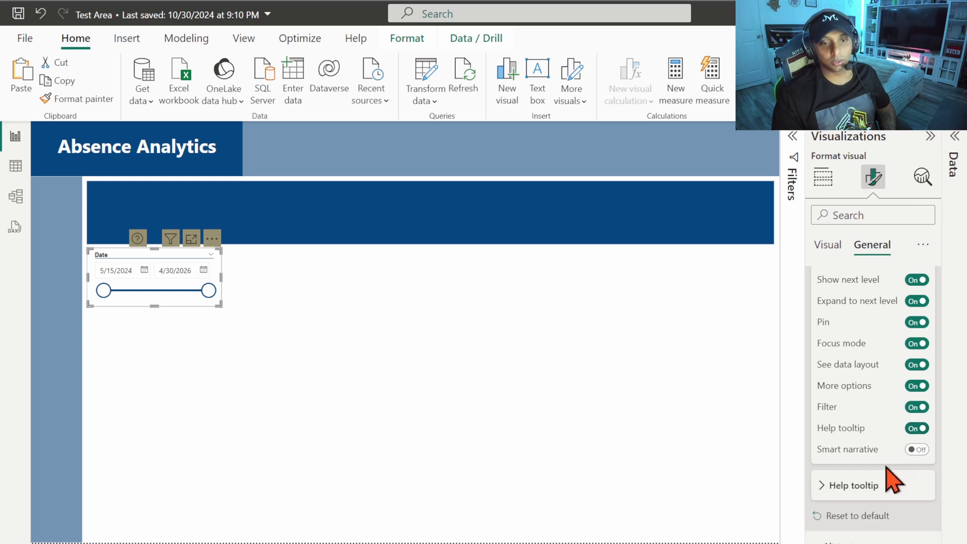
{"action": "left_click", "coordinate": [823, 485]}
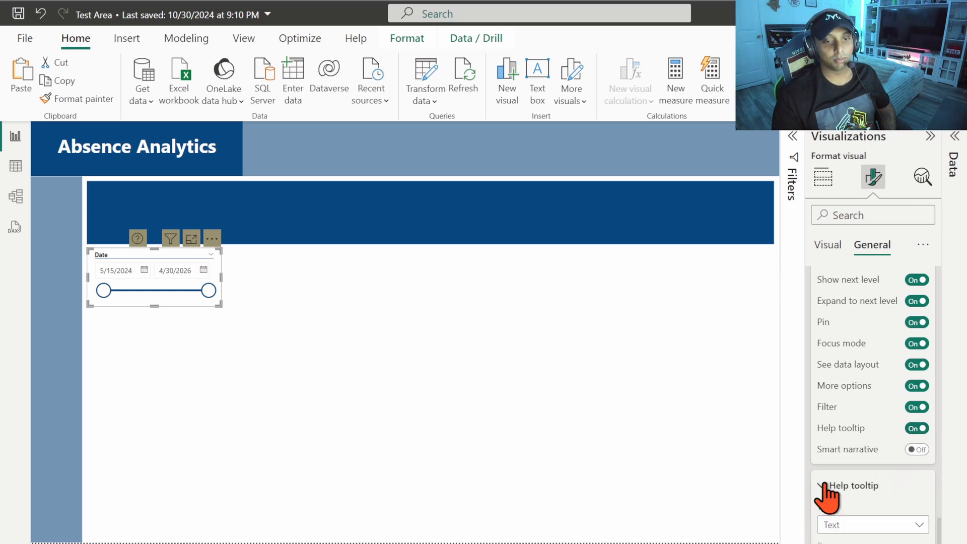
{"action": "scroll", "coordinate": [873, 353], "scroll_direction": "down", "scroll_amount": 4}
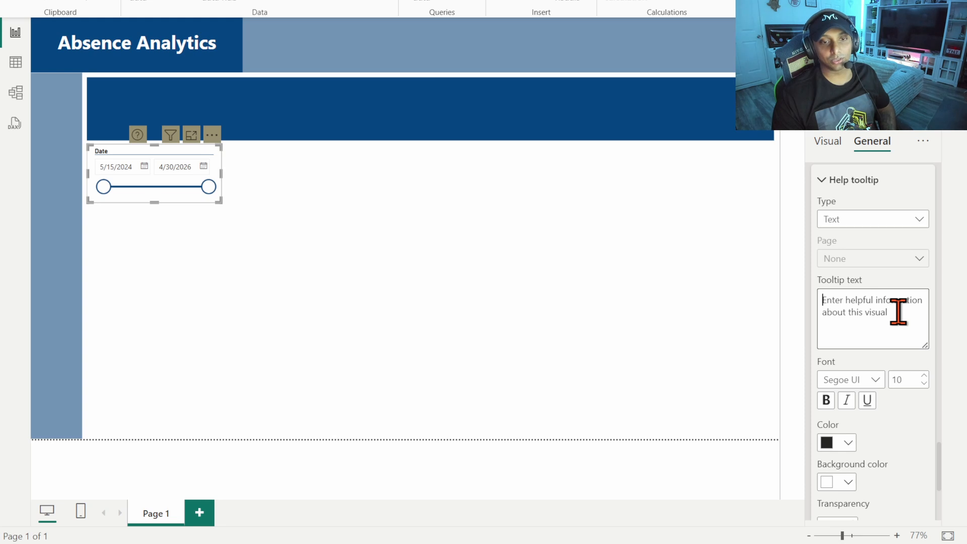
{"action": "type", "text": "This Slicer will  su"}
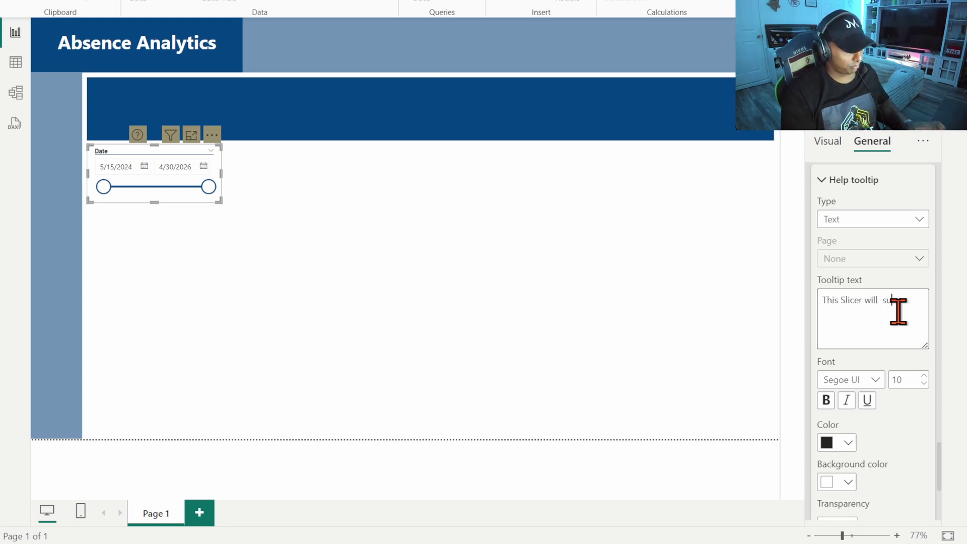
{"action": "type", "text": "pport date ban"}
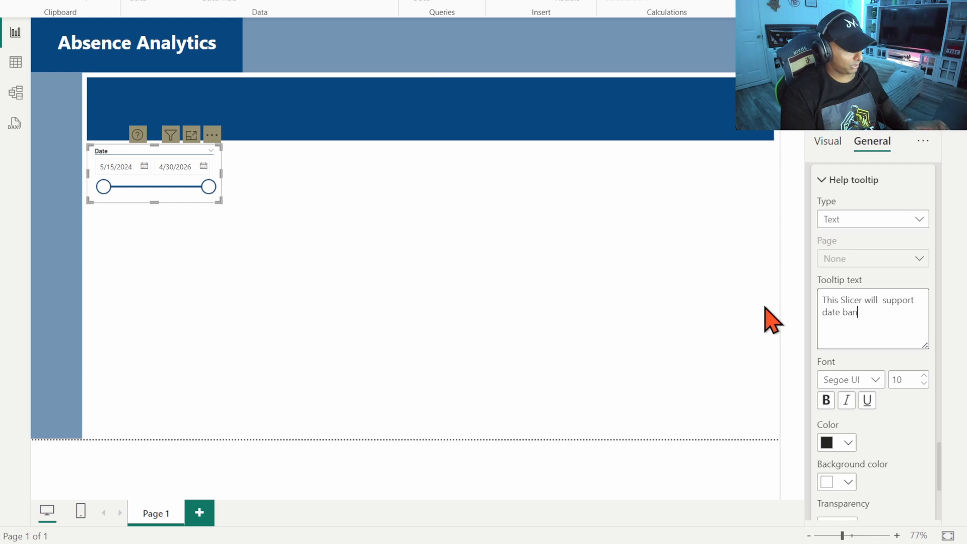
{"action": "type", "text": "d selection for"}
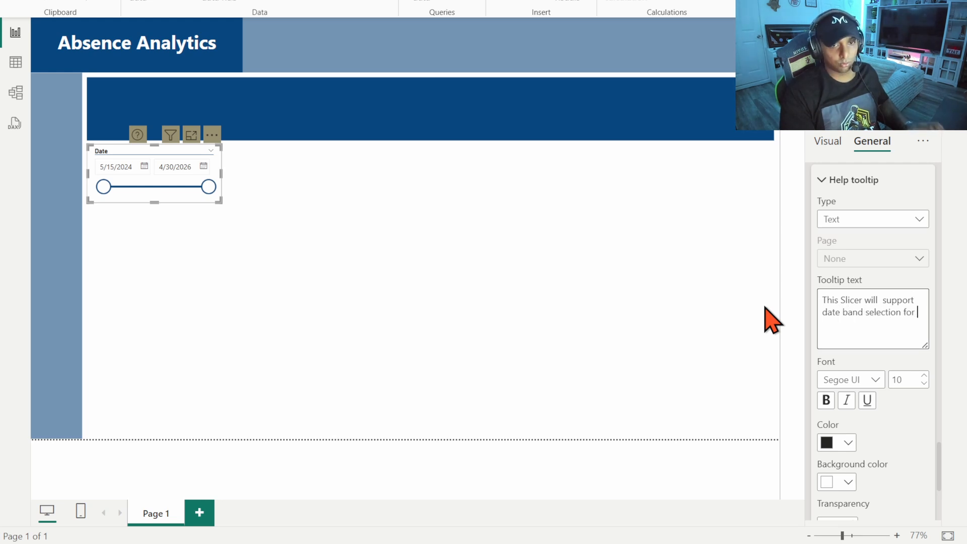
{"action": "type", "text": " all absences."}
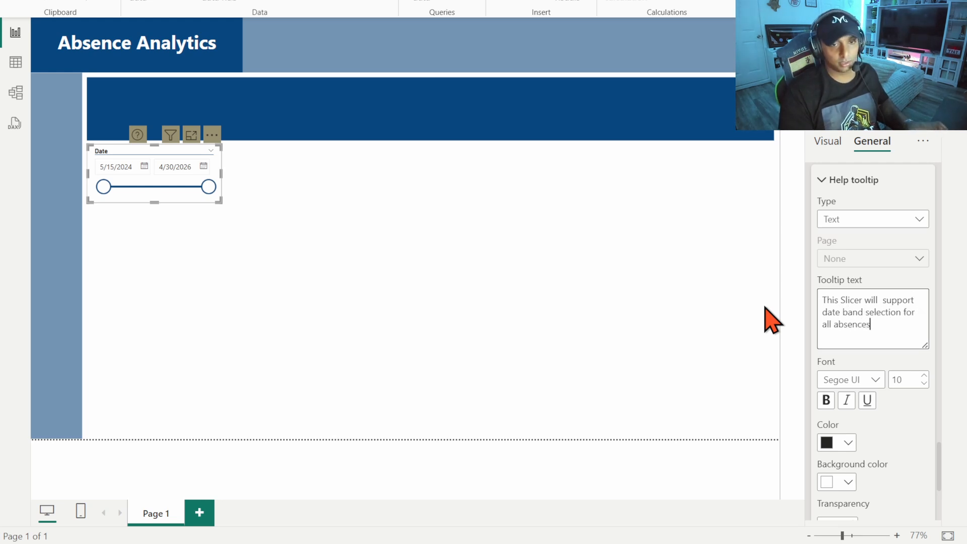
{"action": "mouse_move", "coordinate": [136, 139]}
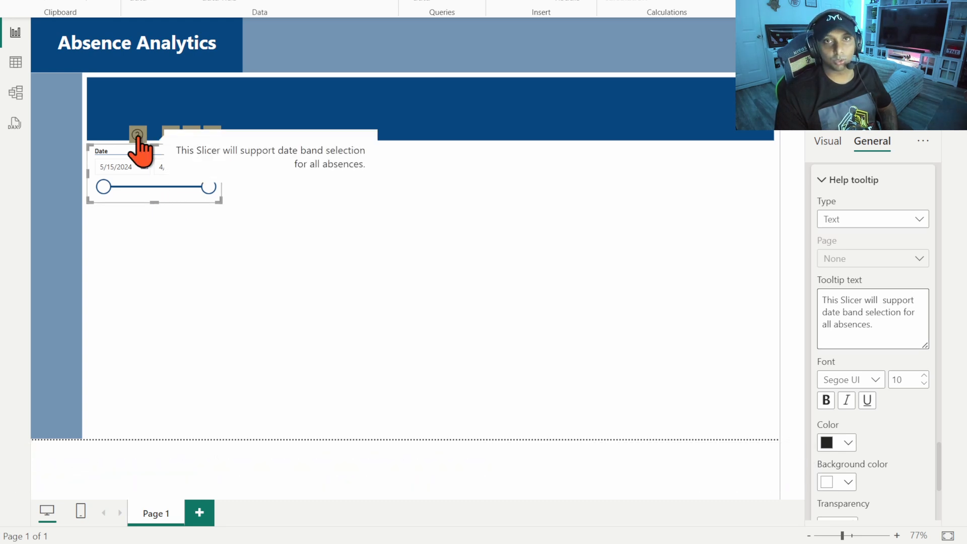
Step: Give the date slicer's help tooltip a black background and white font color, and preview the tooltip
{"action": "scroll", "coordinate": [907, 408], "scroll_direction": "down", "scroll_amount": 4}
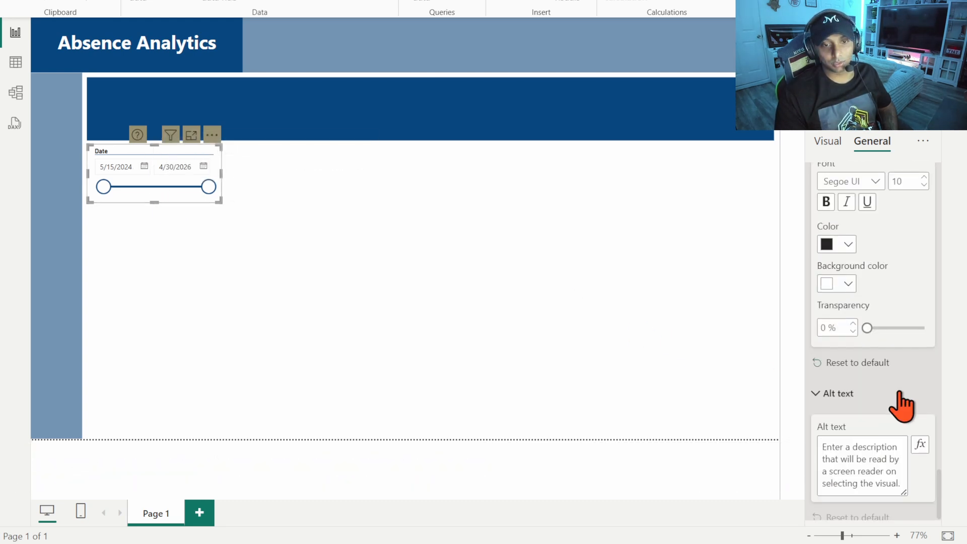
{"action": "left_click", "coordinate": [849, 280]}
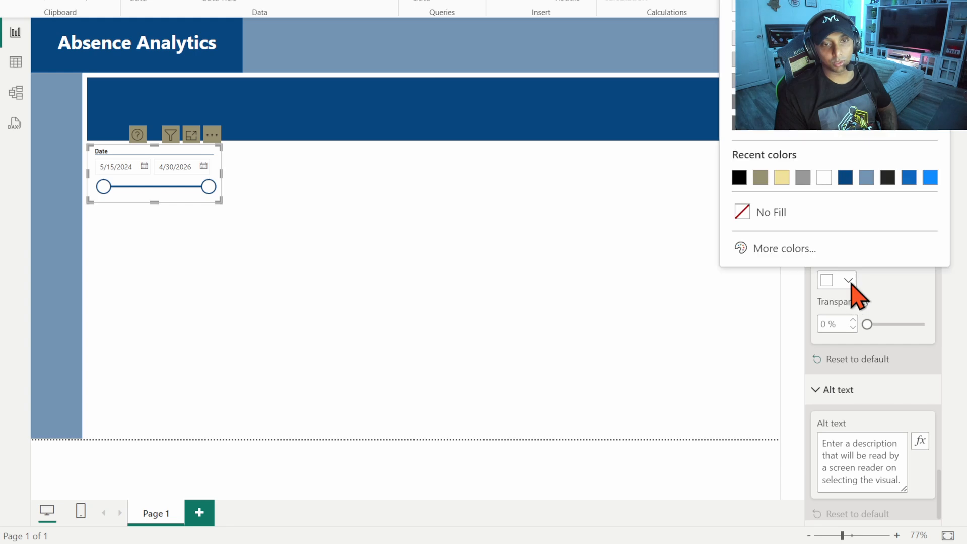
{"action": "left_click", "coordinate": [740, 177]}
{"action": "left_click", "coordinate": [848, 241]}
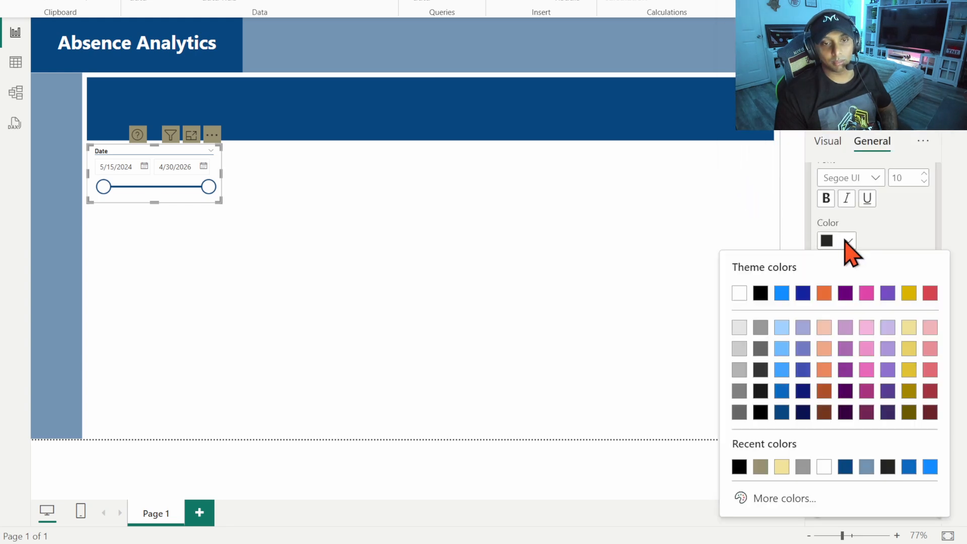
{"action": "left_click", "coordinate": [739, 293]}
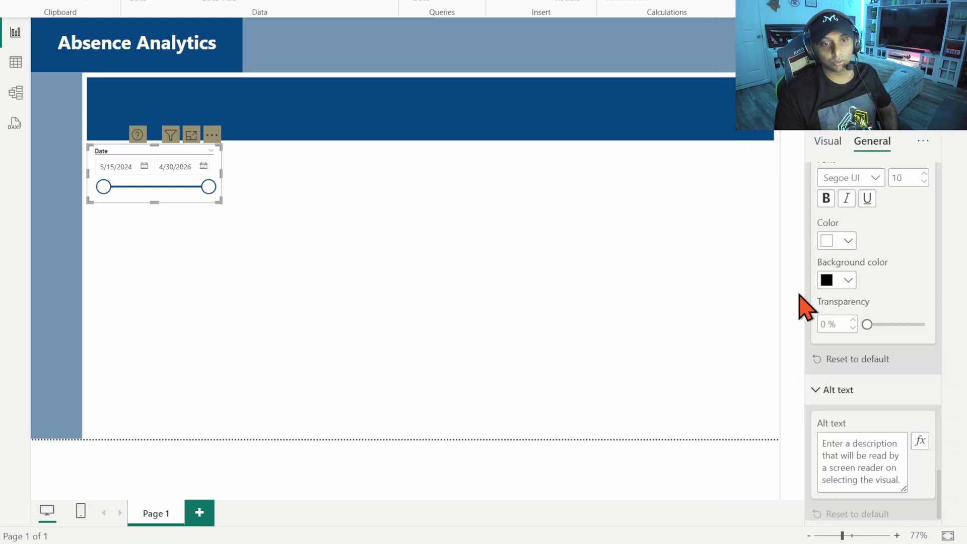
{"action": "mouse_move", "coordinate": [138, 141]}
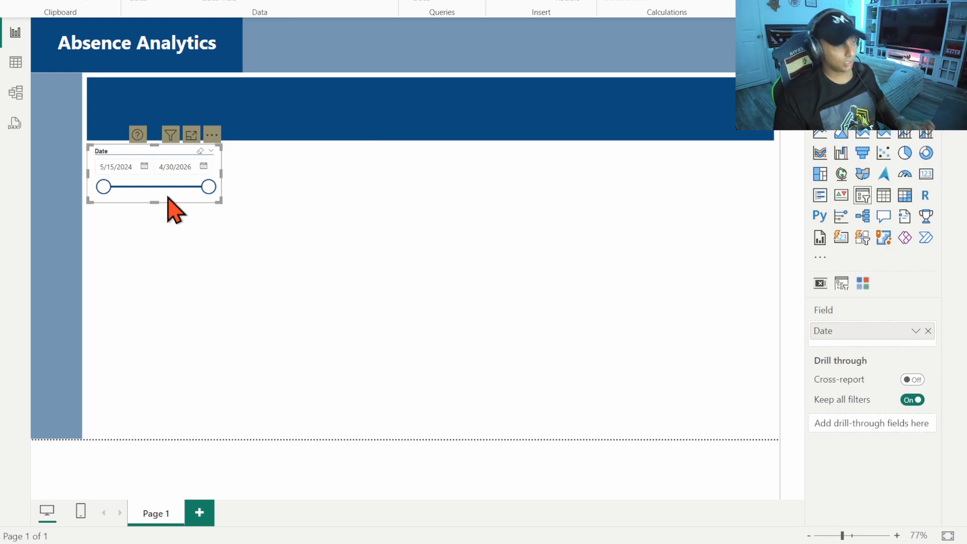
Step: Duplicate the date slicer, place the copy directly below the original and replace its field with Absence Workflow from the Absence Analytics table
{"action": "left_click_drag", "start_coordinate": [168, 198], "coordinate": [174, 204]}
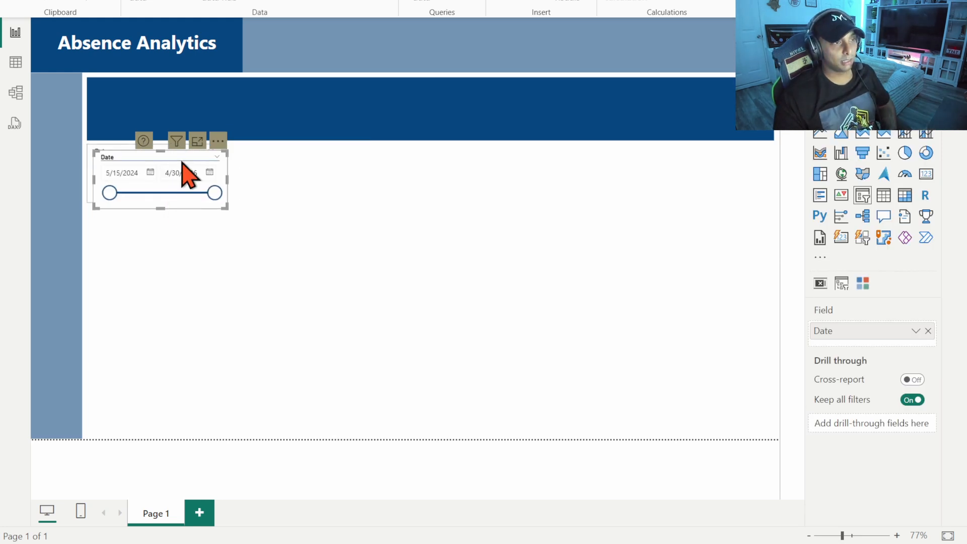
{"action": "left_click_drag", "start_coordinate": [184, 160], "coordinate": [180, 221]}
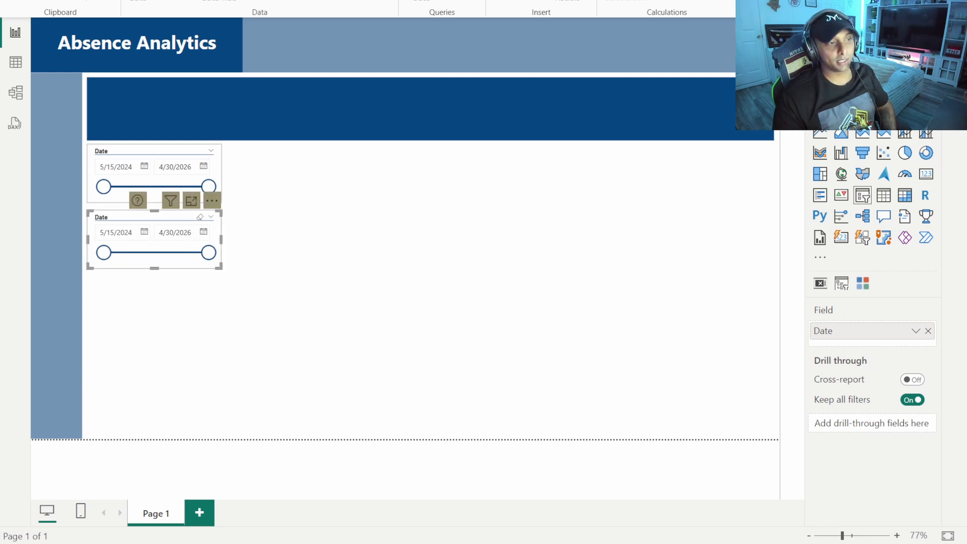
{"action": "left_click", "coordinate": [928, 331]}
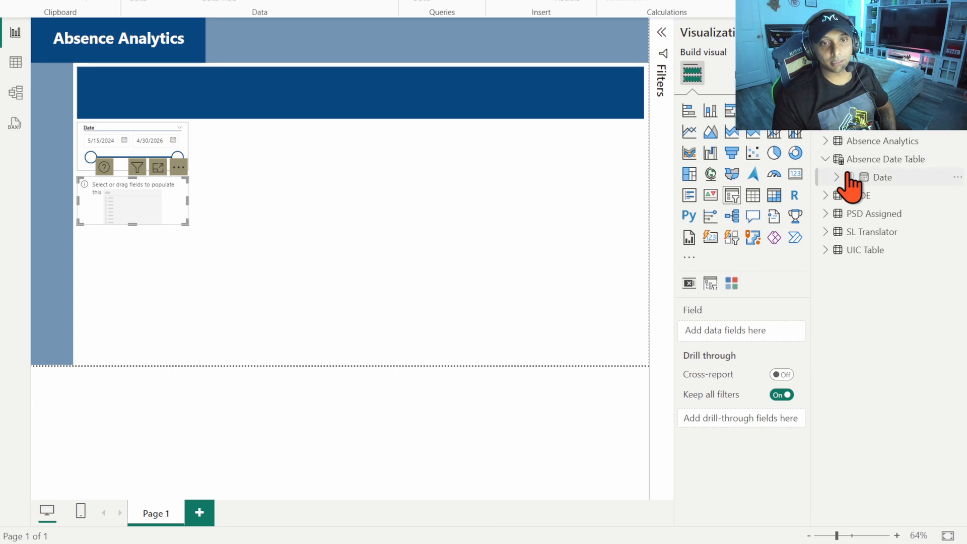
{"action": "left_click", "coordinate": [826, 159]}
{"action": "left_click", "coordinate": [825, 141]}
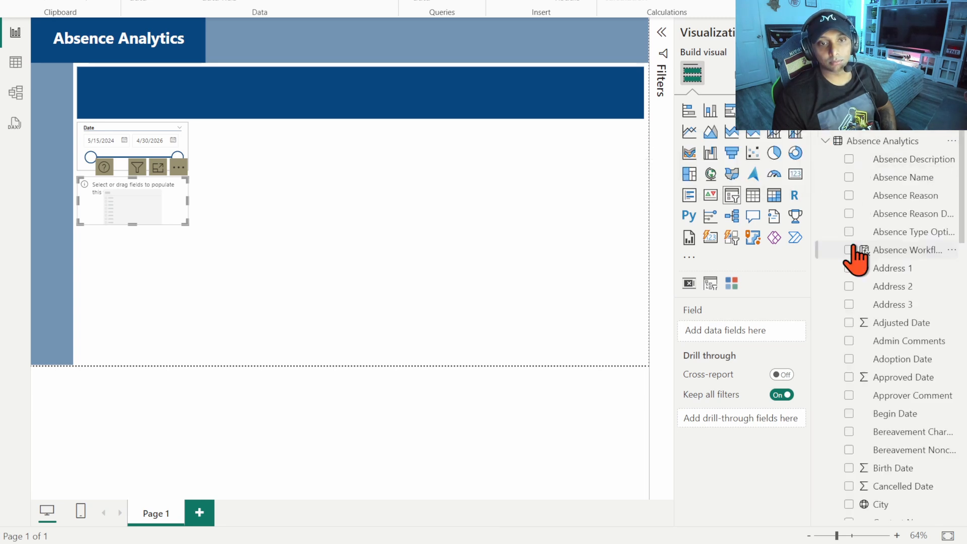
{"action": "left_click", "coordinate": [850, 250]}
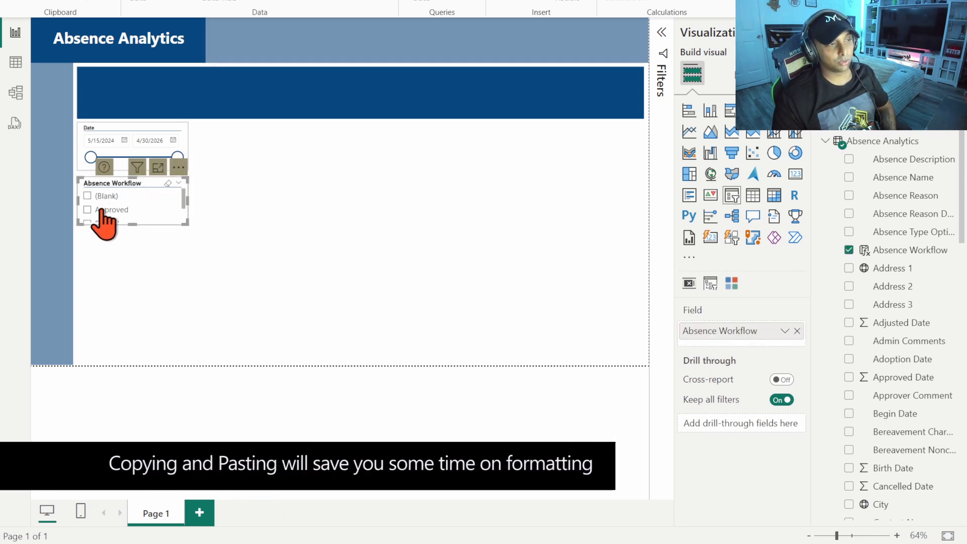
Step: Reduce the font size of the Absence Workflow slicer's values and deselect the slicer to check the list
{"action": "key", "text": "ctrl+v"}
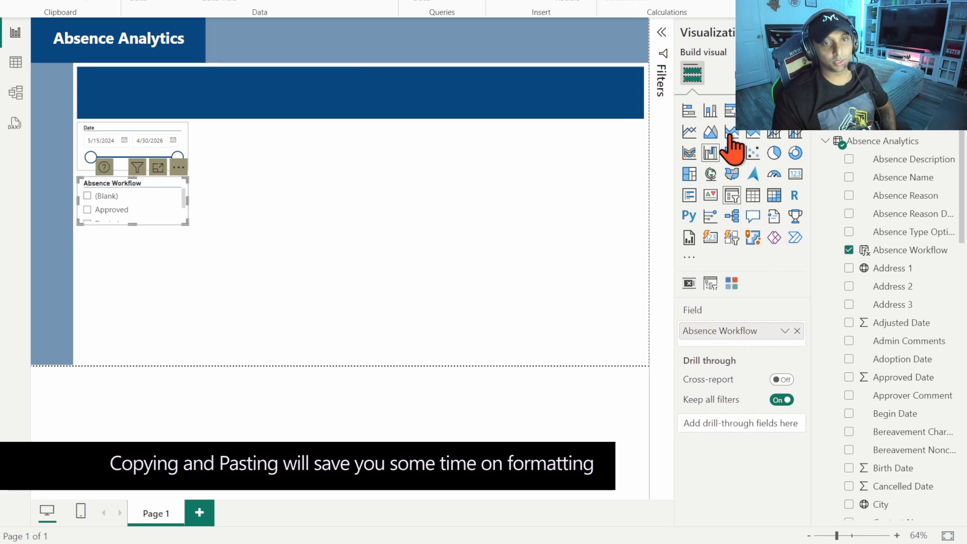
{"action": "left_click", "coordinate": [734, 74]}
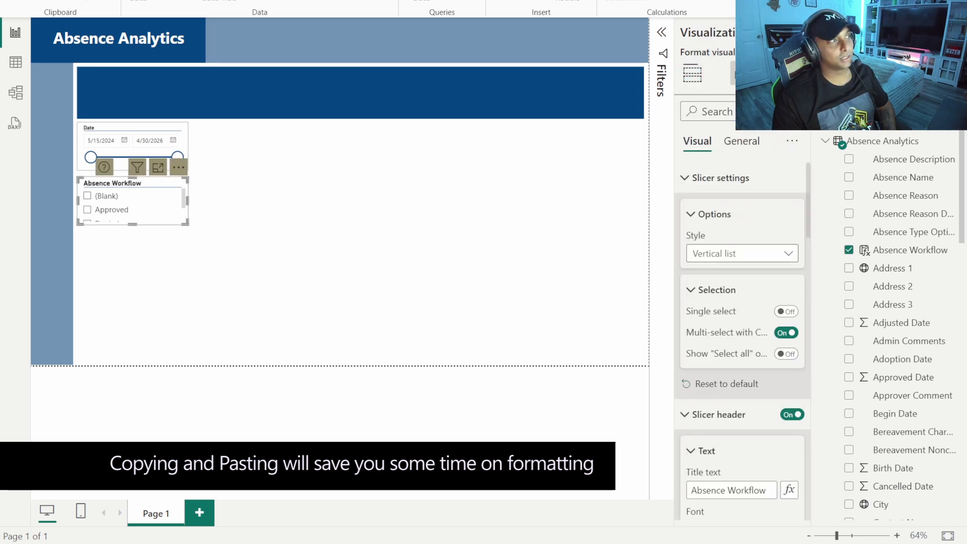
{"action": "scroll", "coordinate": [743, 328], "scroll_direction": "down", "scroll_amount": 4}
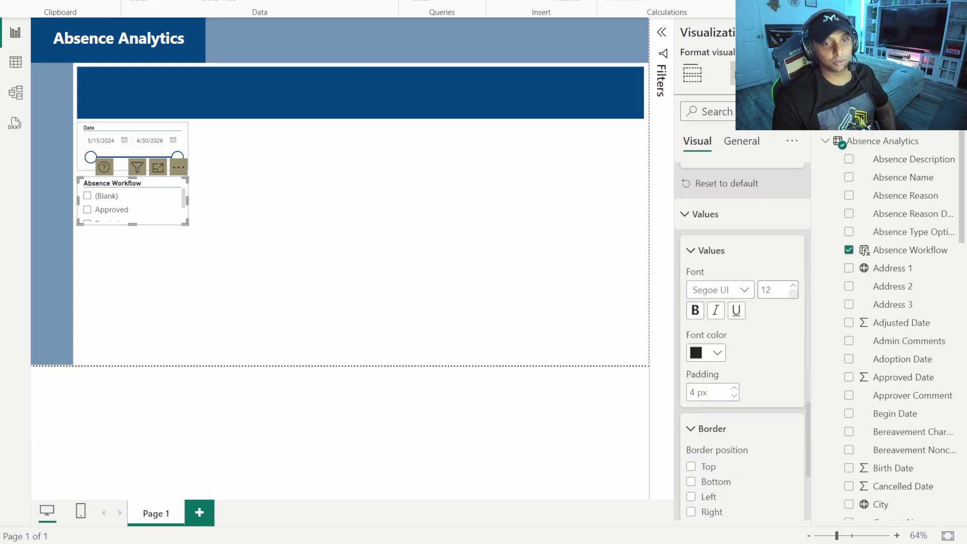
{"action": "left_click", "coordinate": [793, 294]}
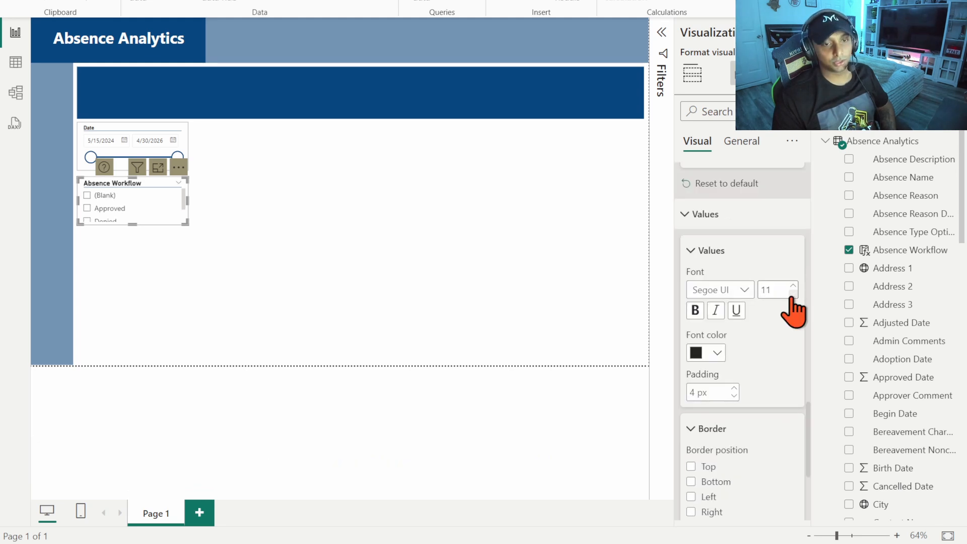
{"action": "left_click", "coordinate": [151, 270]}
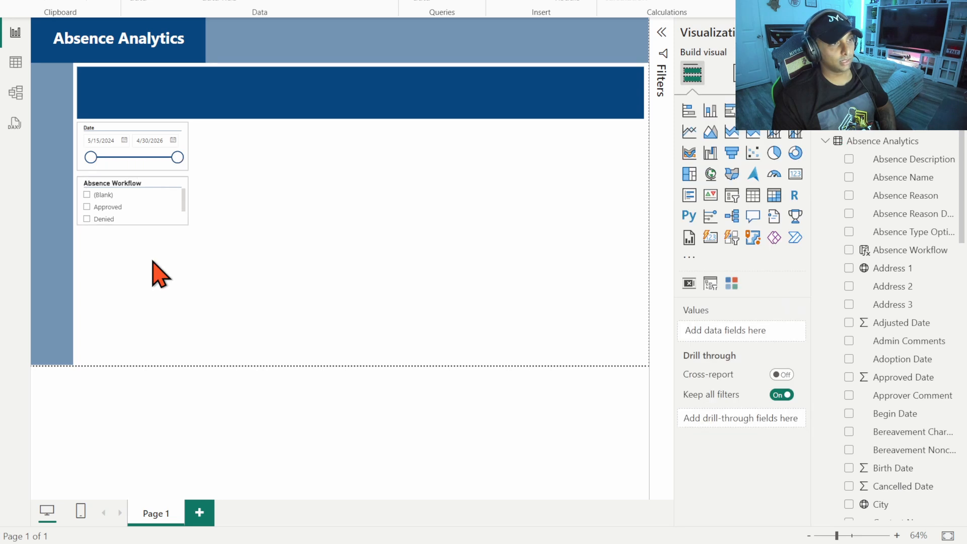
Step: Duplicate the Absence Workflow slicer, align the copy below it and replace its field with Absence Description
{"action": "left_click", "coordinate": [142, 185]}
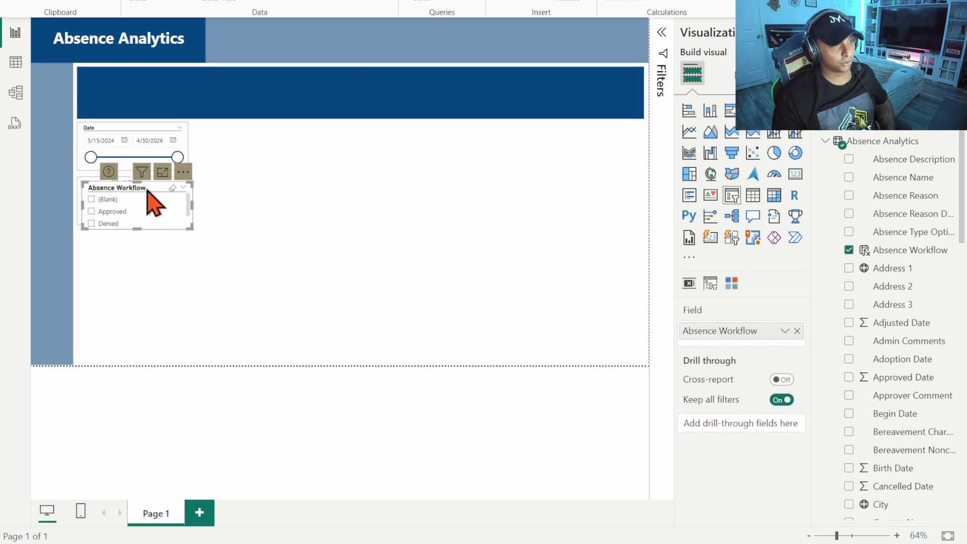
{"action": "left_click_drag", "start_coordinate": [146, 189], "coordinate": [142, 244]}
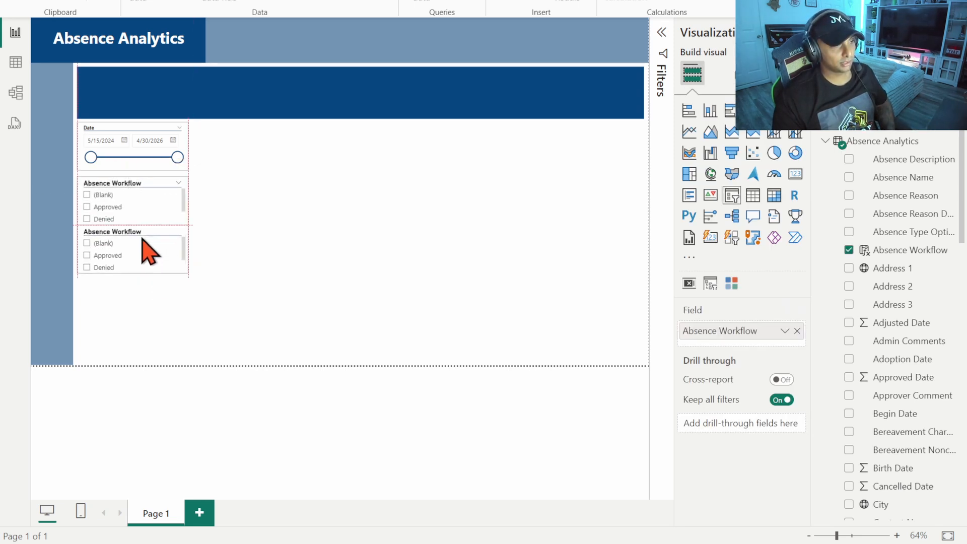
{"action": "left_click", "coordinate": [207, 165]}
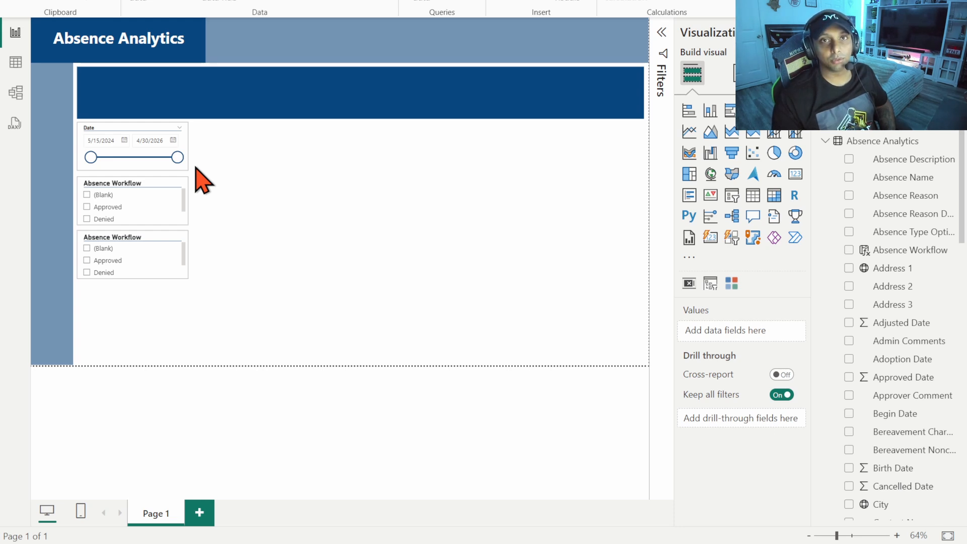
{"action": "left_click", "coordinate": [849, 159]}
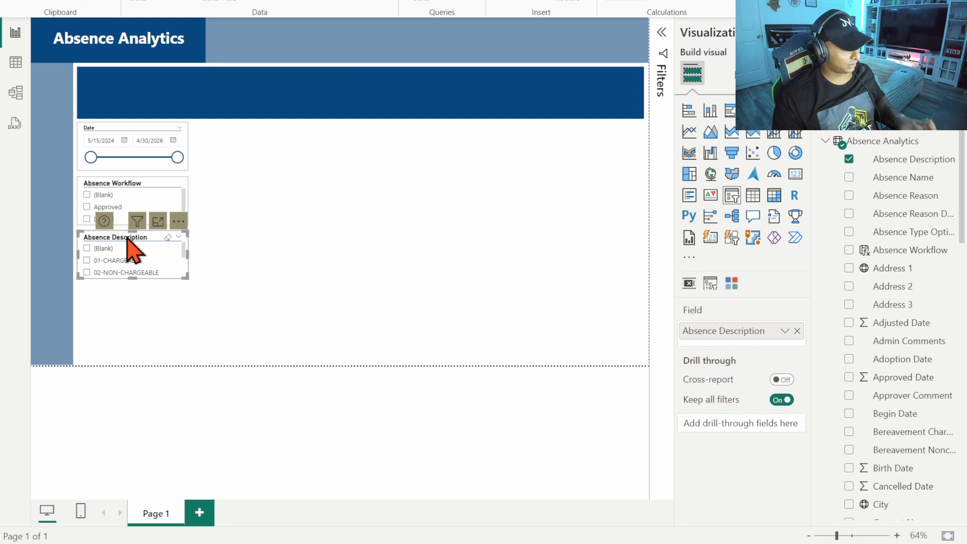
Step: Duplicate the Absence Description slicer, place the copy below it and replace its field with Absence Name
{"action": "key", "text": "ctrl+v"}
{"action": "left_click_drag", "start_coordinate": [149, 243], "coordinate": [146, 292]}
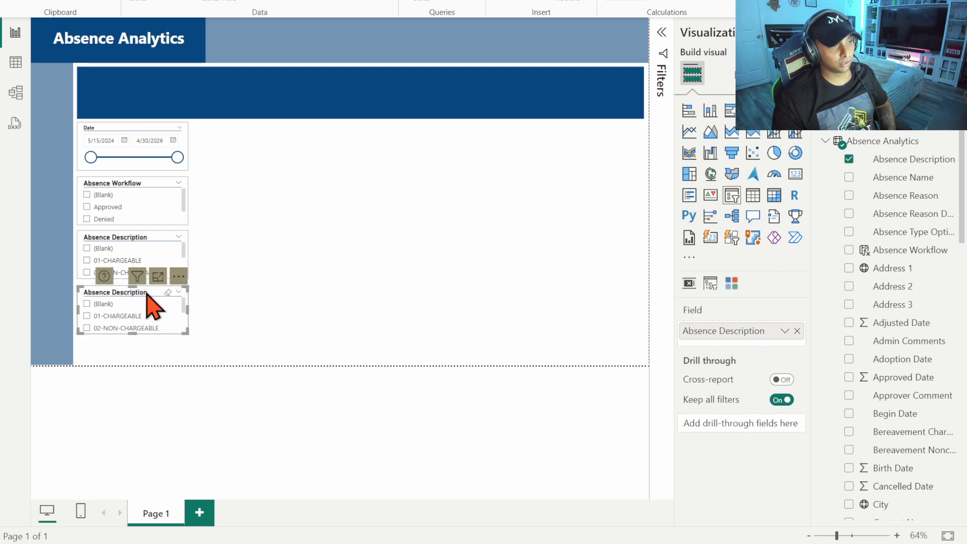
{"action": "left_click", "coordinate": [797, 331]}
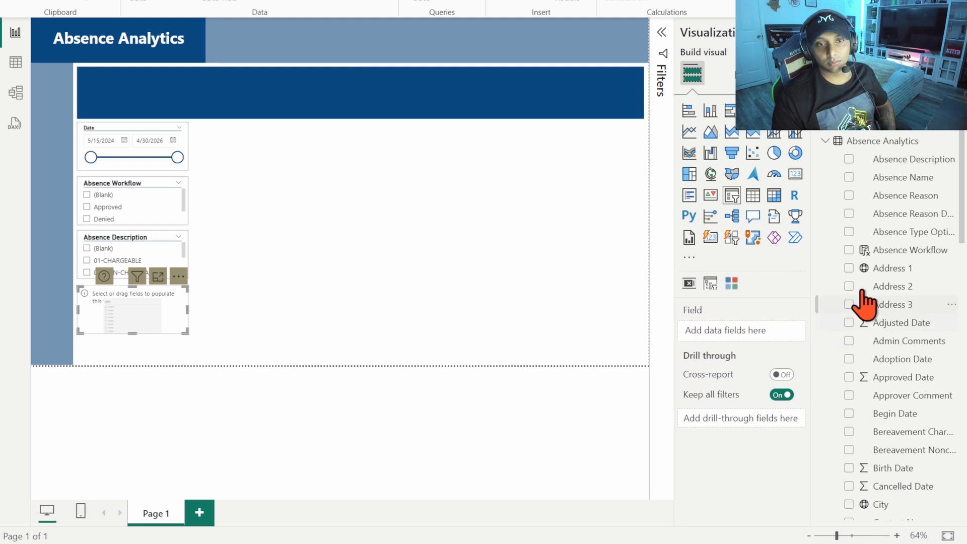
{"action": "left_click", "coordinate": [849, 177]}
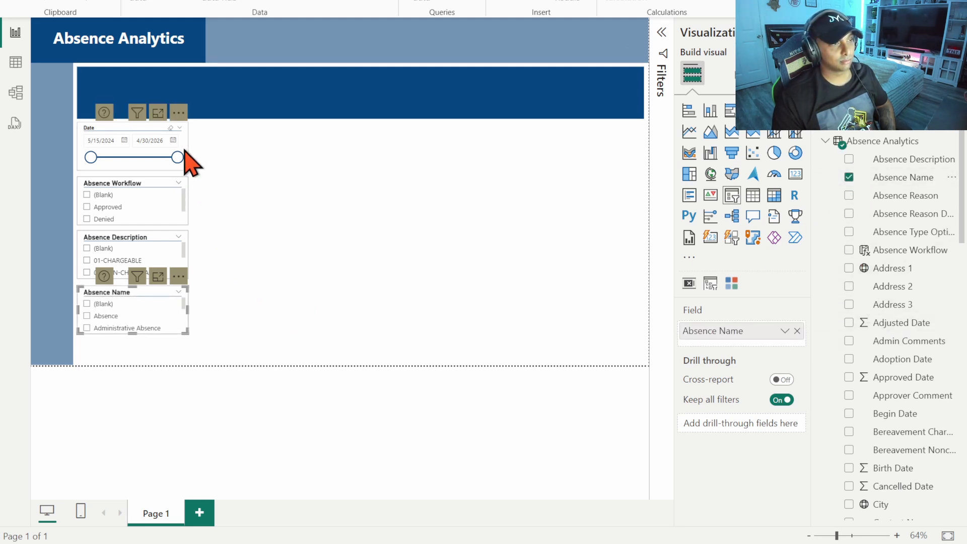
Step: Reduce the heights of the header banner and the dark blue content bar, and move the content bar up beneath the header
{"action": "left_click", "coordinate": [292, 112]}
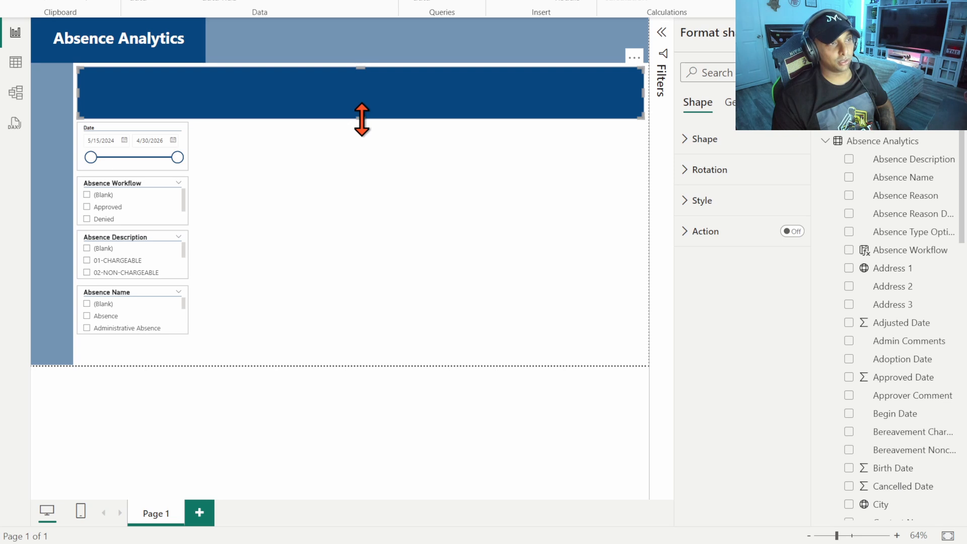
{"action": "left_click_drag", "start_coordinate": [362, 115], "coordinate": [362, 108]}
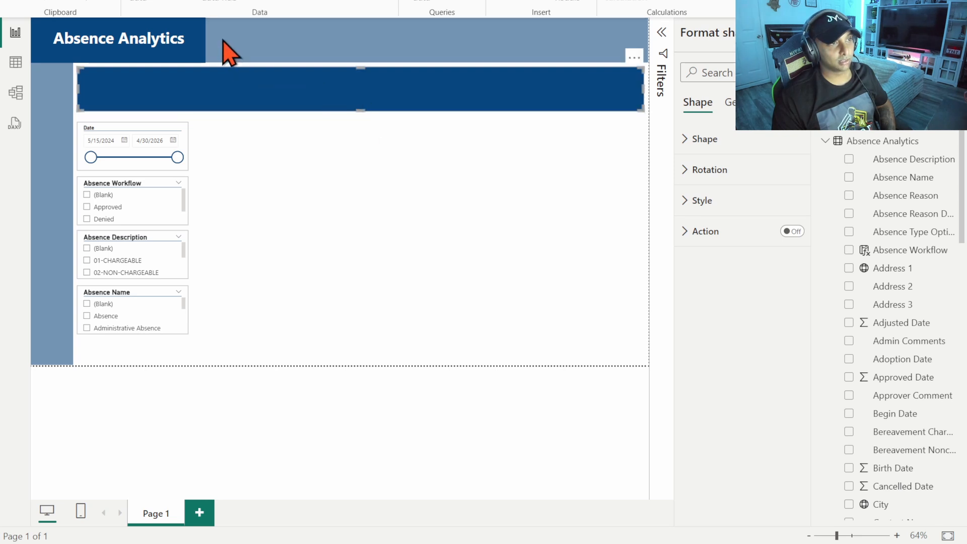
{"action": "left_click", "coordinate": [153, 60]}
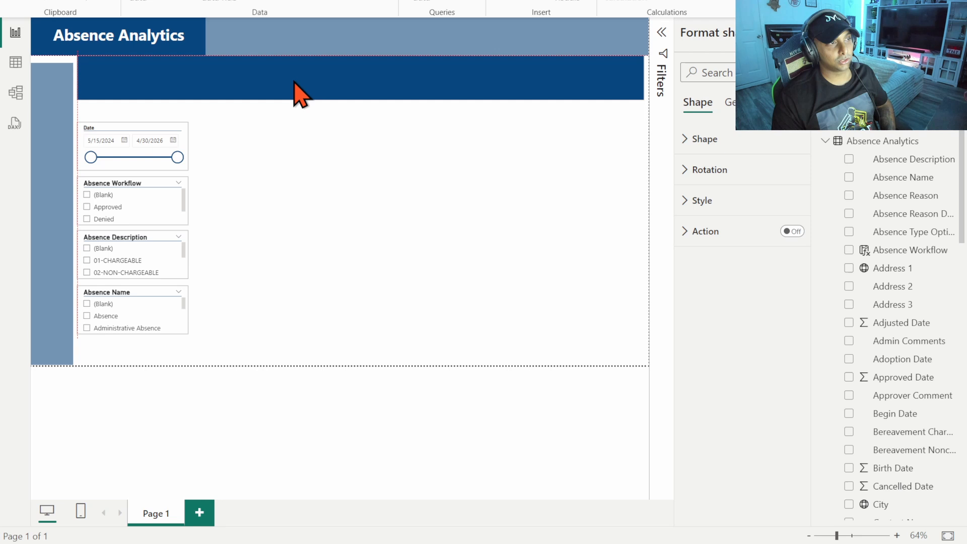
{"action": "left_click_drag", "start_coordinate": [293, 81], "coordinate": [294, 84]}
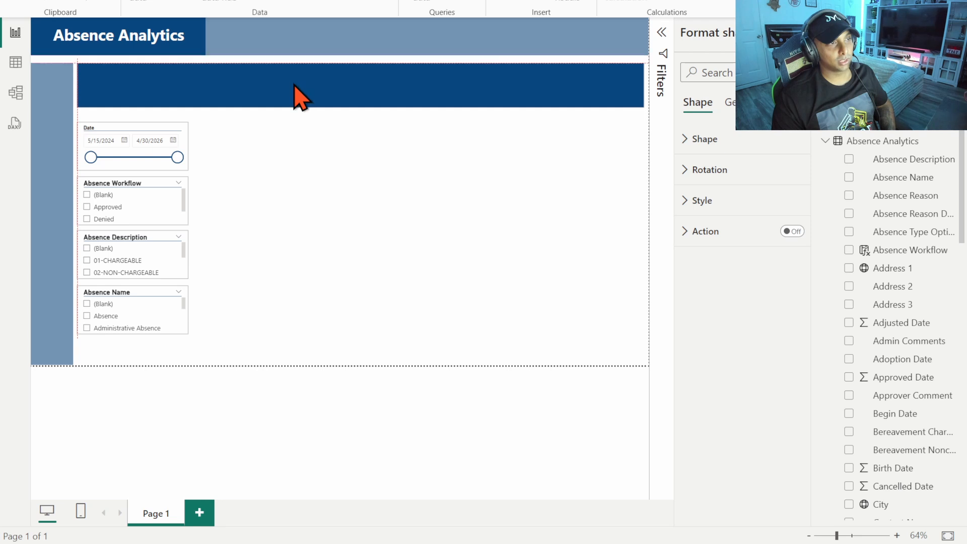
Step: Duplicate the Absence Name slicer and place the copy below the original at the end of the slicer column
{"action": "left_click", "coordinate": [152, 288]}
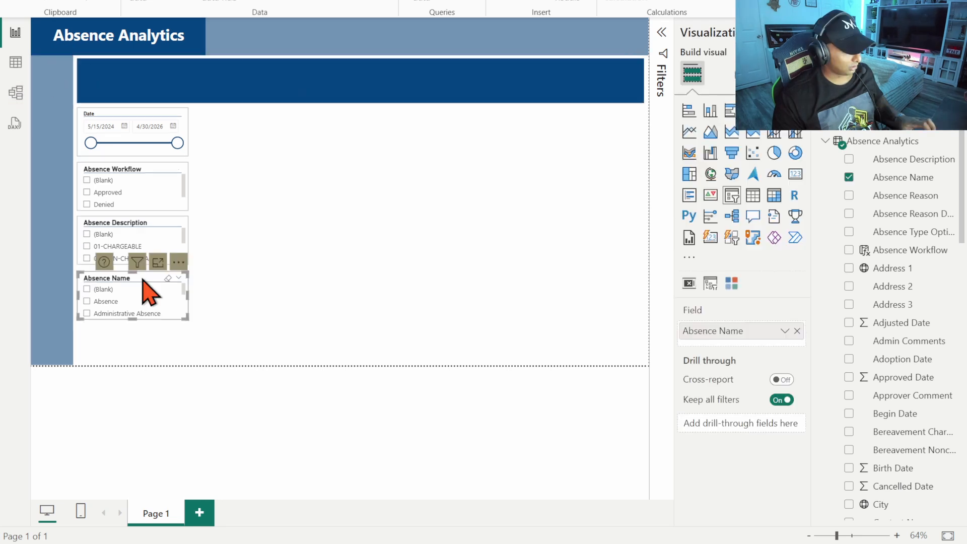
{"action": "left_click_drag", "start_coordinate": [151, 287], "coordinate": [154, 326]}
Step: Italicize the Absence Analytics title text in the header and deselect the text box
{"action": "left_click", "coordinate": [135, 28]}
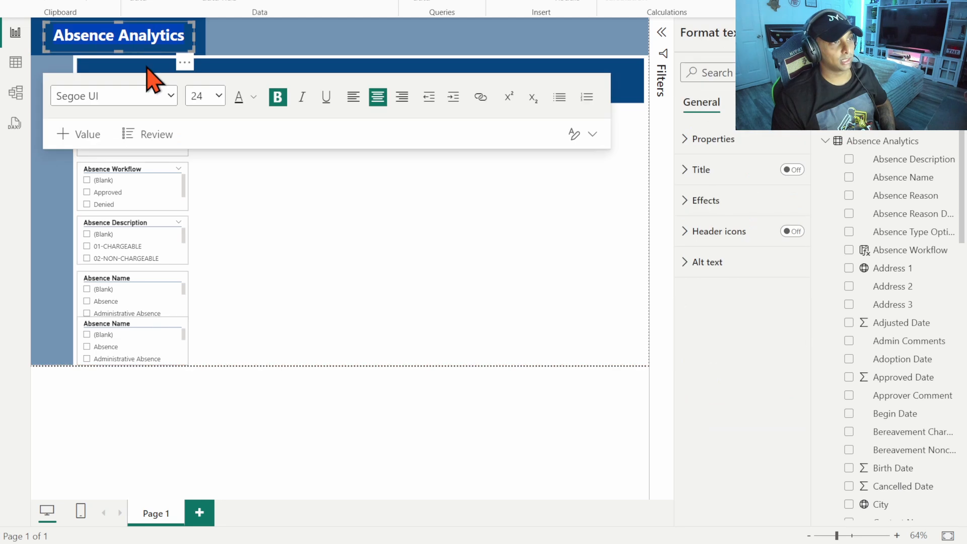
{"action": "left_click", "coordinate": [303, 97]}
{"action": "left_click", "coordinate": [302, 186]}
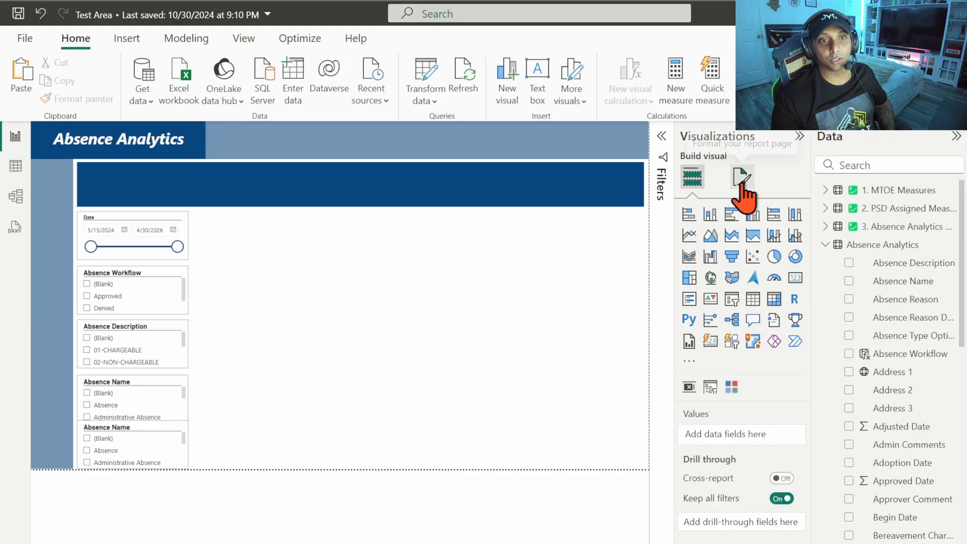
Step: Set the canvas type to Custom with a taller page height, and extend the side bar down to the page's bottom edge
{"action": "left_click", "coordinate": [741, 75]}
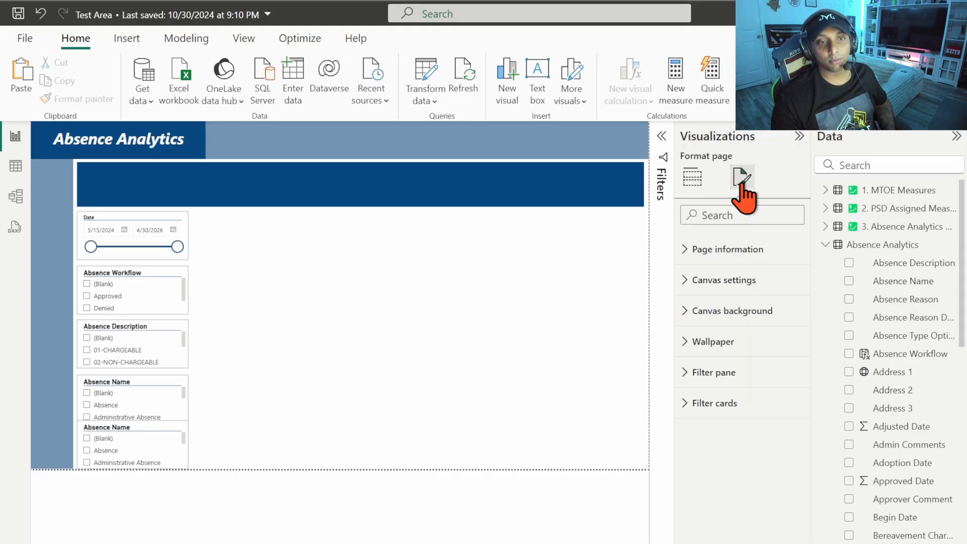
{"action": "left_click", "coordinate": [715, 282]}
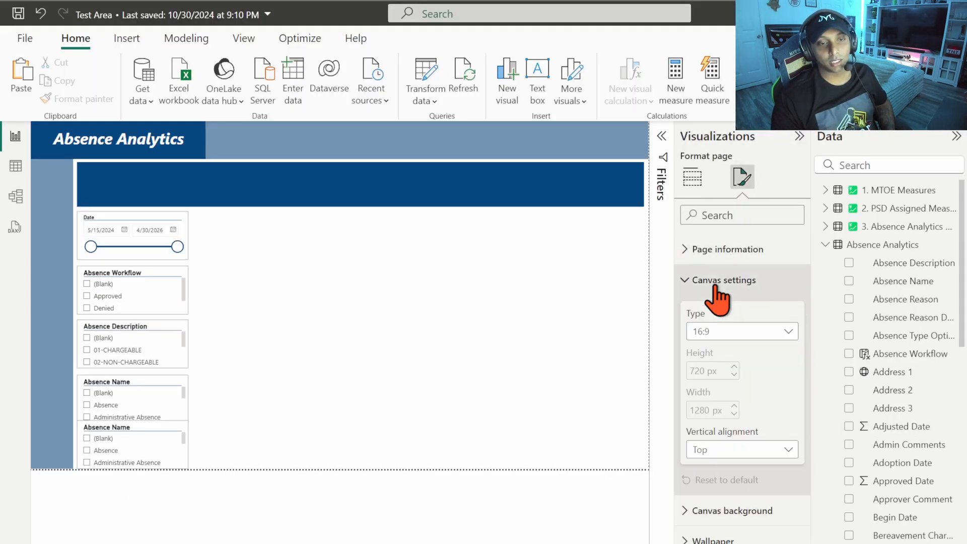
{"action": "left_click", "coordinate": [716, 332]}
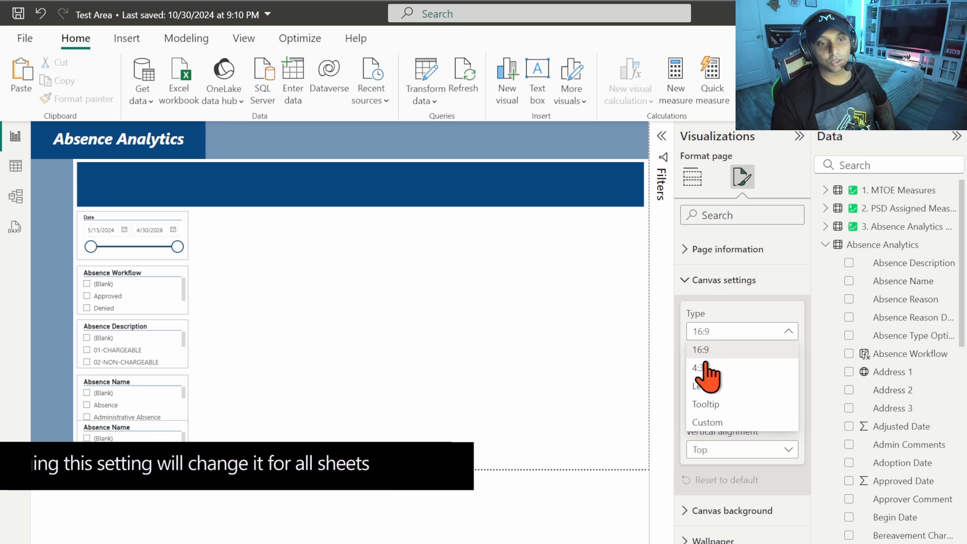
{"action": "left_click", "coordinate": [711, 422]}
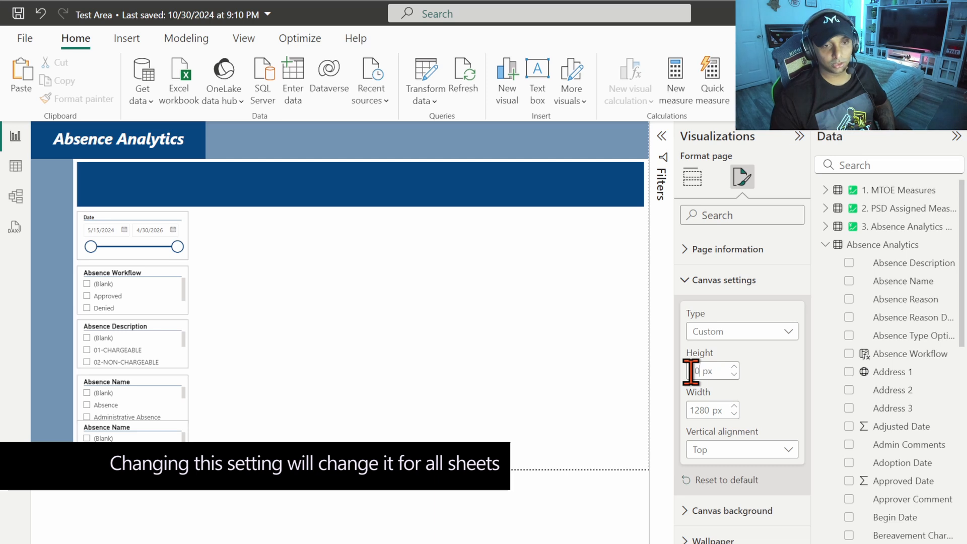
{"action": "left_click", "coordinate": [423, 352]}
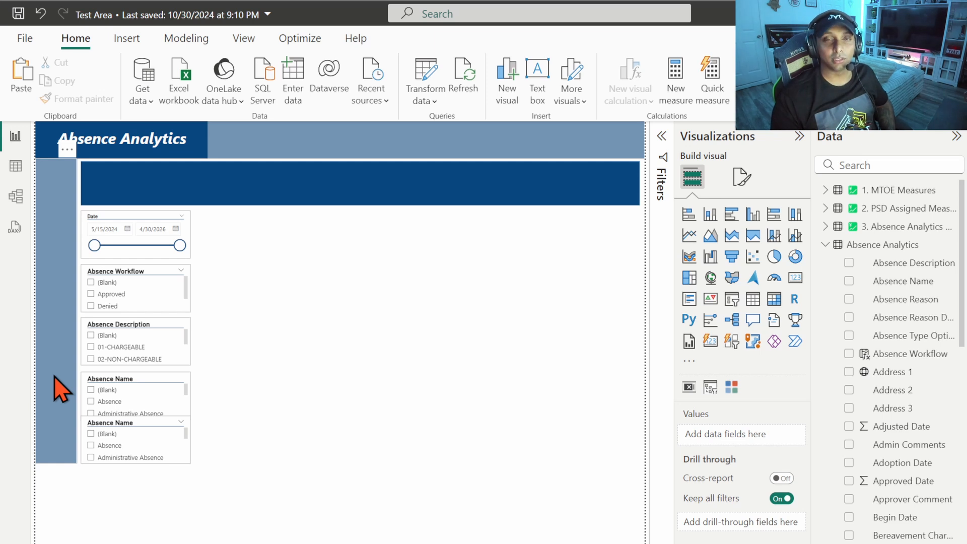
{"action": "left_click", "coordinate": [60, 389]}
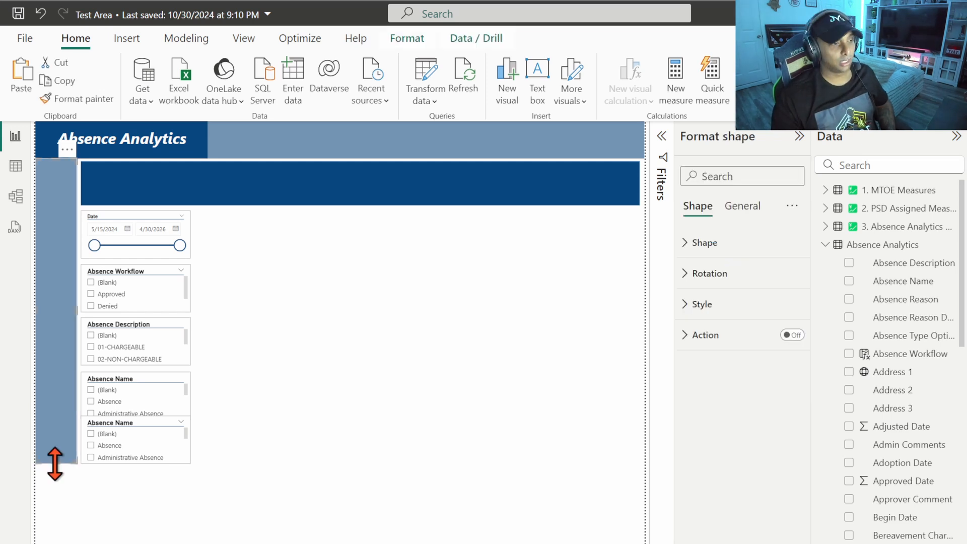
{"action": "left_click_drag", "start_coordinate": [54, 464], "coordinate": [55, 542]}
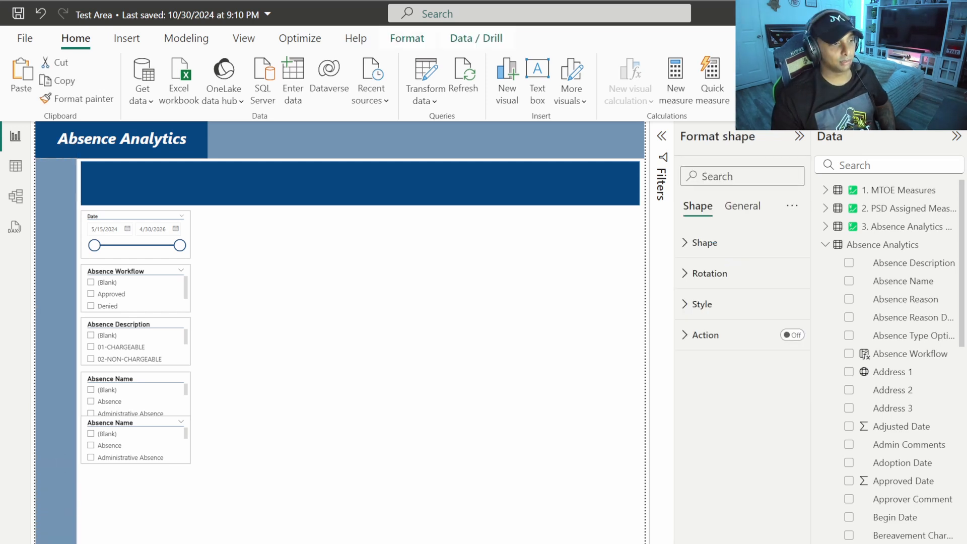
Step: Space the Absence Name, Absence Description and Absence Workflow slicers down the taller page, and enlarge the Absence Name and Absence Description slicers
{"action": "left_click", "coordinate": [170, 528]}
{"action": "mouse_move", "coordinate": [135, 424]}
{"action": "left_mouse_down"}
{"action": "mouse_move", "coordinate": [142, 504]}
{"action": "mouse_move", "coordinate": [134, 507]}
{"action": "mouse_move", "coordinate": [145, 513]}
{"action": "mouse_move", "coordinate": [138, 438]}
{"action": "mouse_move", "coordinate": [132, 451]}
{"action": "mouse_move", "coordinate": [129, 440]}
{"action": "left_mouse_up"}
{"action": "left_click_drag", "start_coordinate": [132, 479], "coordinate": [135, 496]}
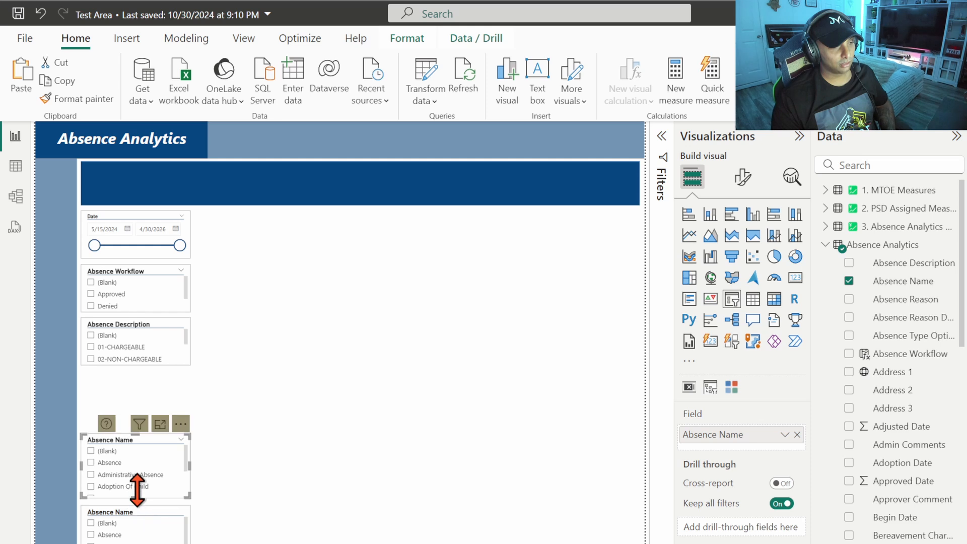
{"action": "left_click_drag", "start_coordinate": [129, 342], "coordinate": [132, 381]}
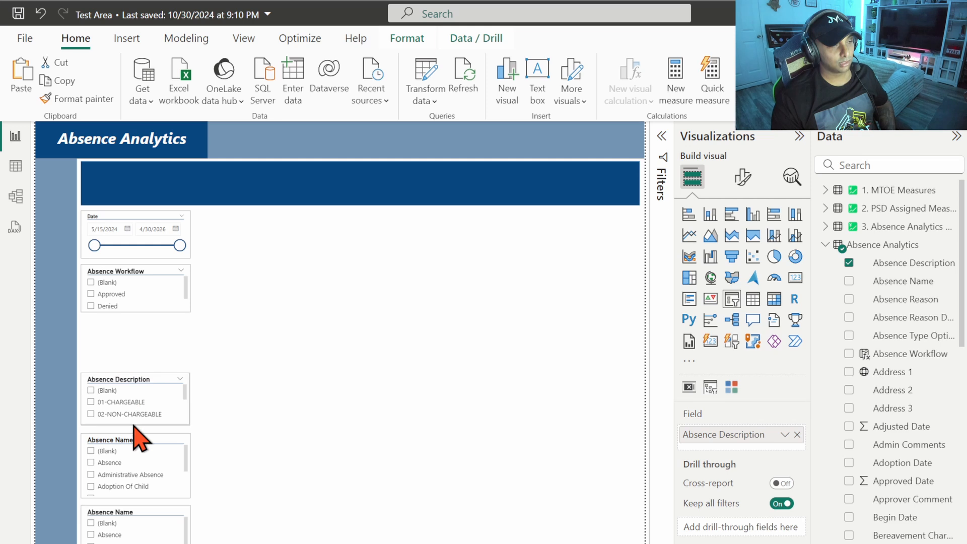
{"action": "left_click_drag", "start_coordinate": [141, 296], "coordinate": [135, 334]}
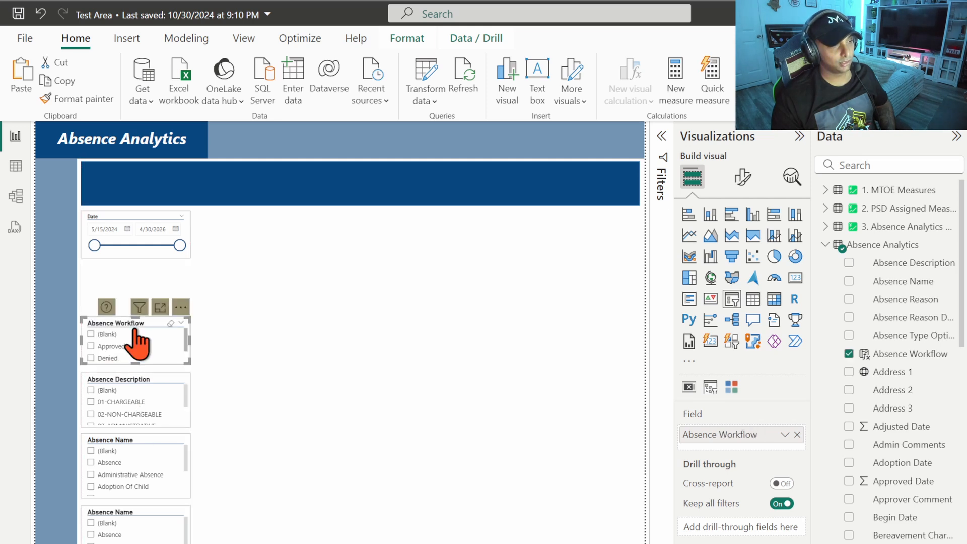
Step: Filter the Absence Workflow slicer to exclude the (Blank) value, and collapse the filter settings
{"action": "left_click", "coordinate": [657, 142]}
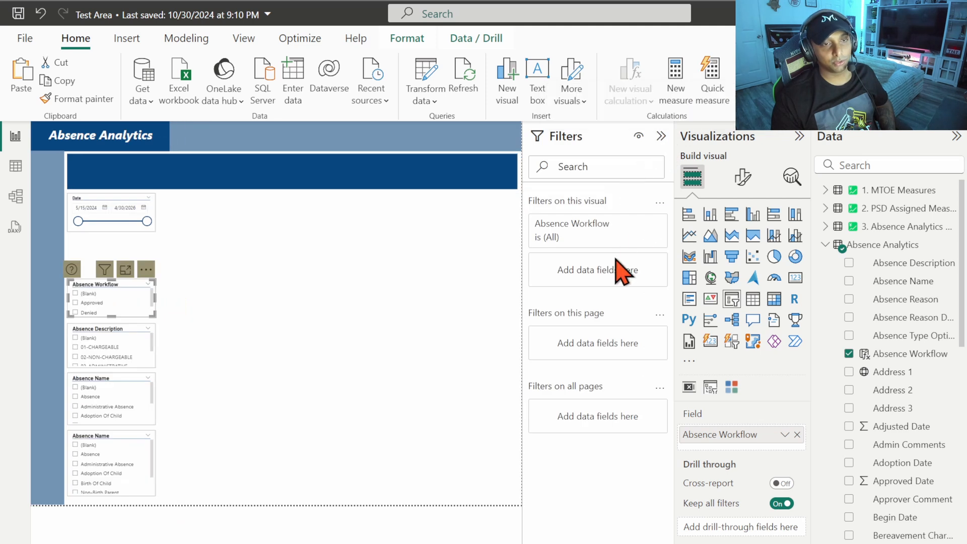
{"action": "left_click", "coordinate": [639, 223]}
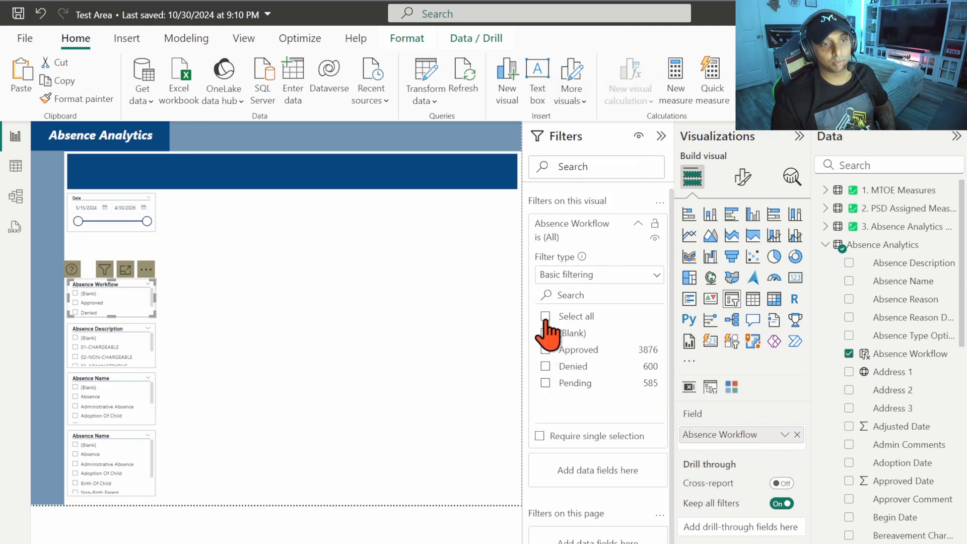
{"action": "left_click", "coordinate": [546, 333]}
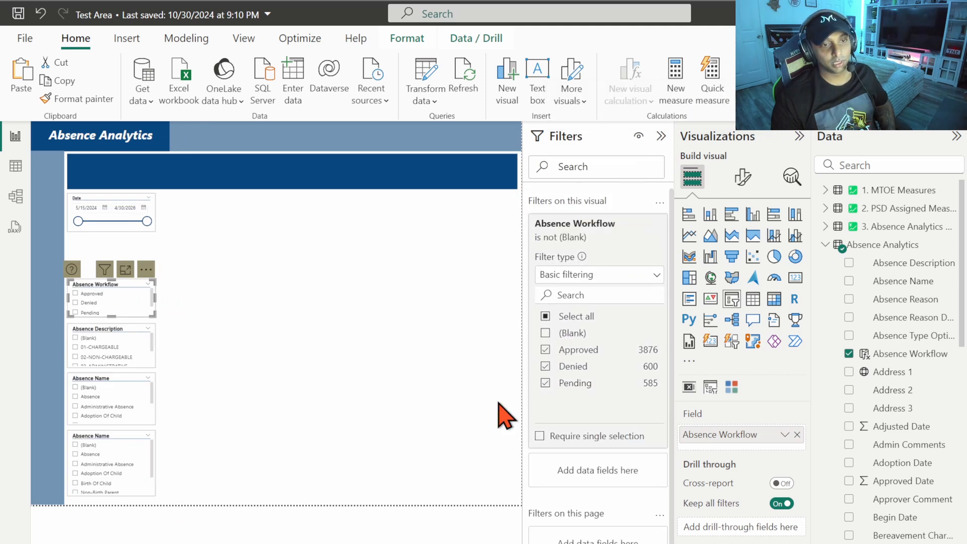
{"action": "left_click", "coordinate": [662, 136]}
Step: Move the date slicer down above Absence Workflow, and make the content bar taller and shift it down
{"action": "left_click", "coordinate": [134, 265]}
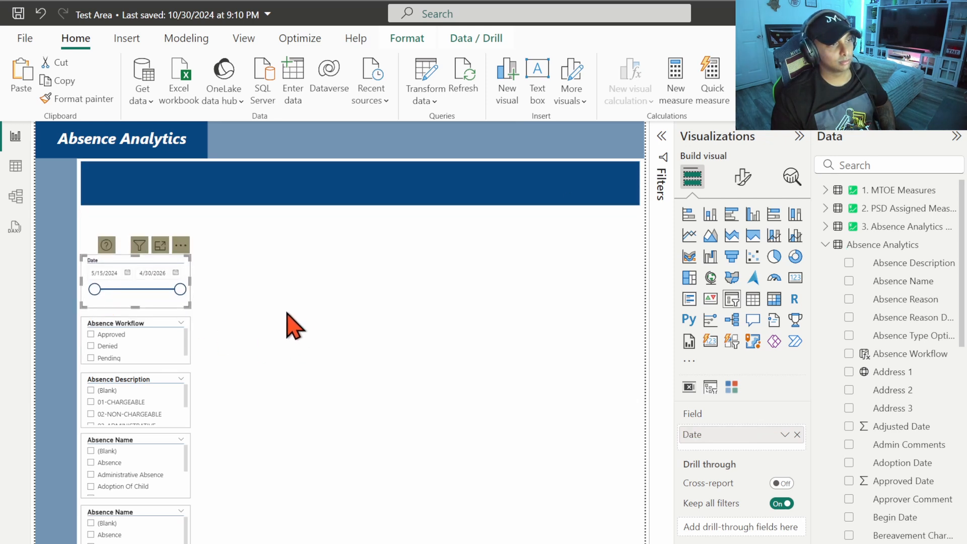
{"action": "left_click", "coordinate": [204, 197]}
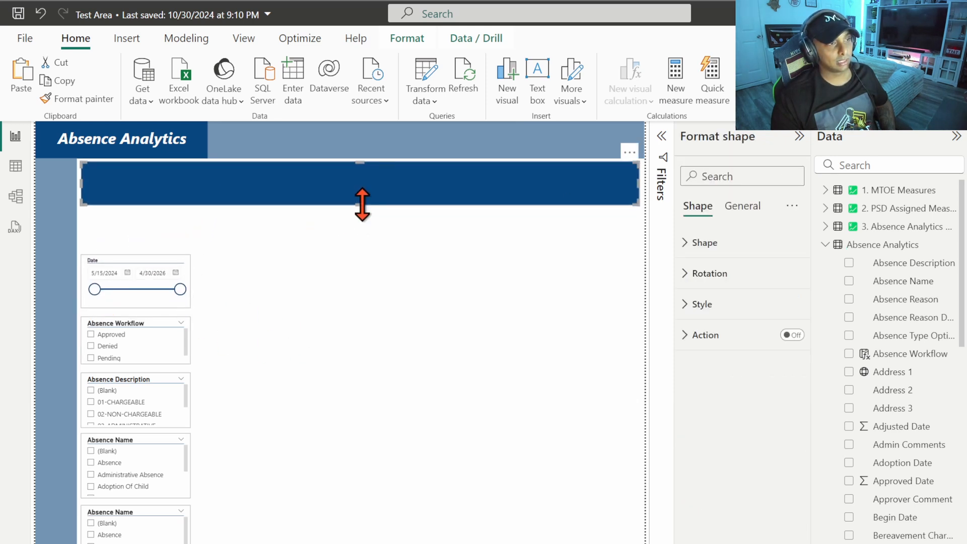
{"action": "left_click_drag", "start_coordinate": [363, 205], "coordinate": [362, 218]}
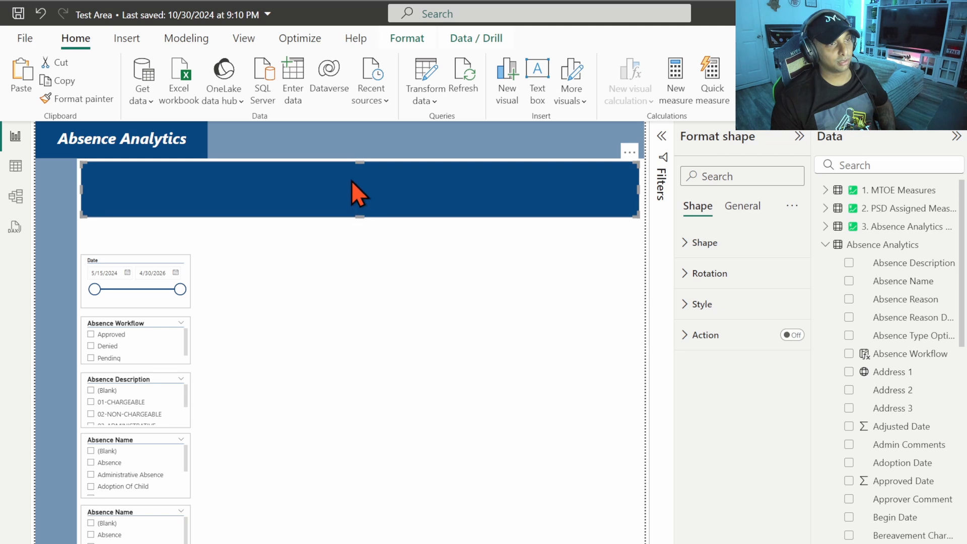
{"action": "left_click_drag", "start_coordinate": [352, 181], "coordinate": [352, 199]}
Step: Increase the heights of the title text box and the header banner so the header reaches closer to the content bar
{"action": "left_click", "coordinate": [111, 162]}
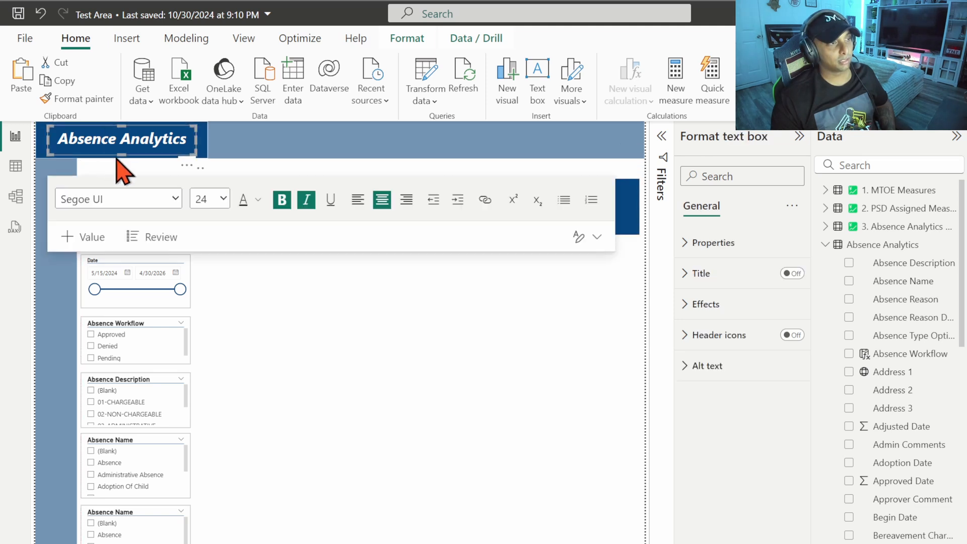
{"action": "left_click", "coordinate": [117, 165]}
{"action": "left_click_drag", "start_coordinate": [121, 157], "coordinate": [122, 170]}
{"action": "left_click", "coordinate": [363, 155]}
{"action": "left_click_drag", "start_coordinate": [339, 155], "coordinate": [340, 172]}
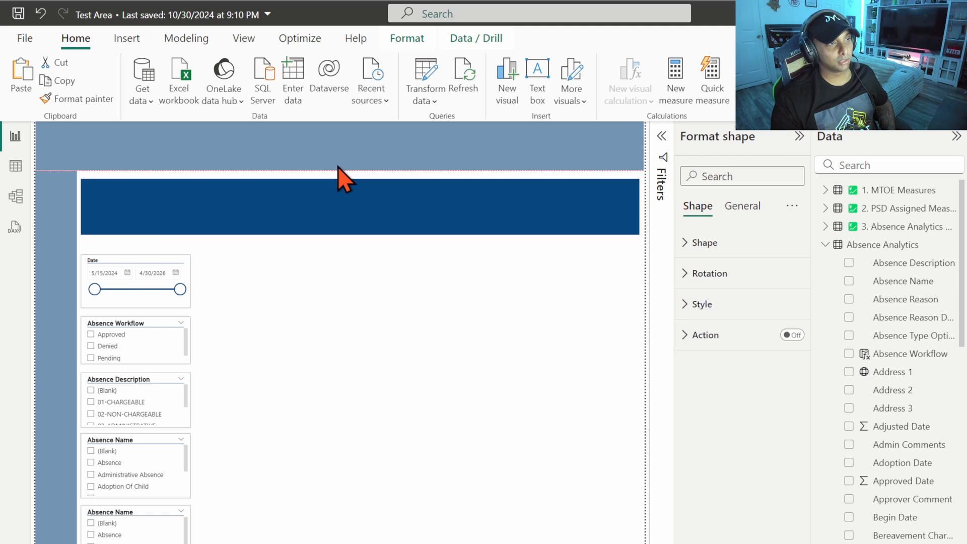
{"action": "left_click", "coordinate": [324, 317]}
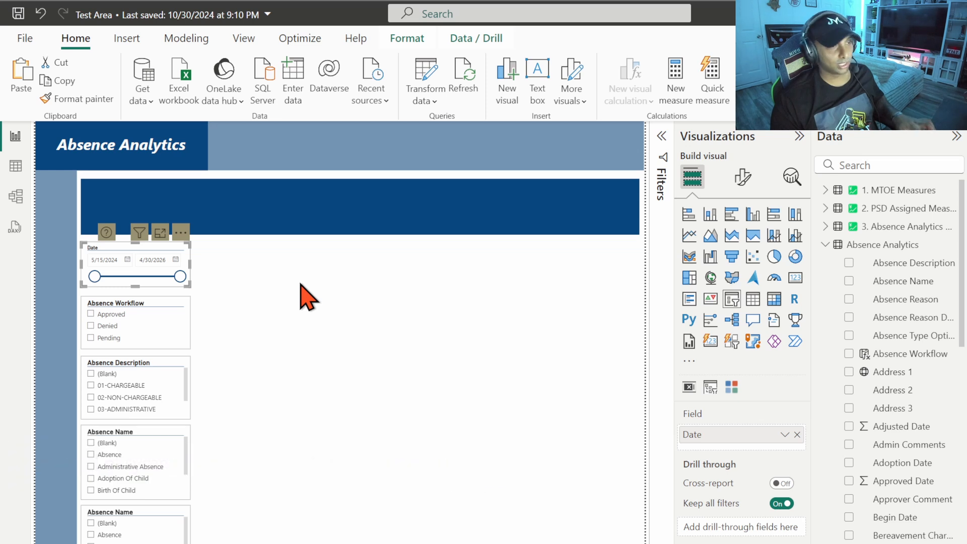
Step: Duplicate the date slicer, place the copy in the header banner beside the title and set its field to BDE from the UIC Table
{"action": "key", "text": "ctrl+v"}
{"action": "left_click_drag", "start_coordinate": [147, 251], "coordinate": [308, 143]}
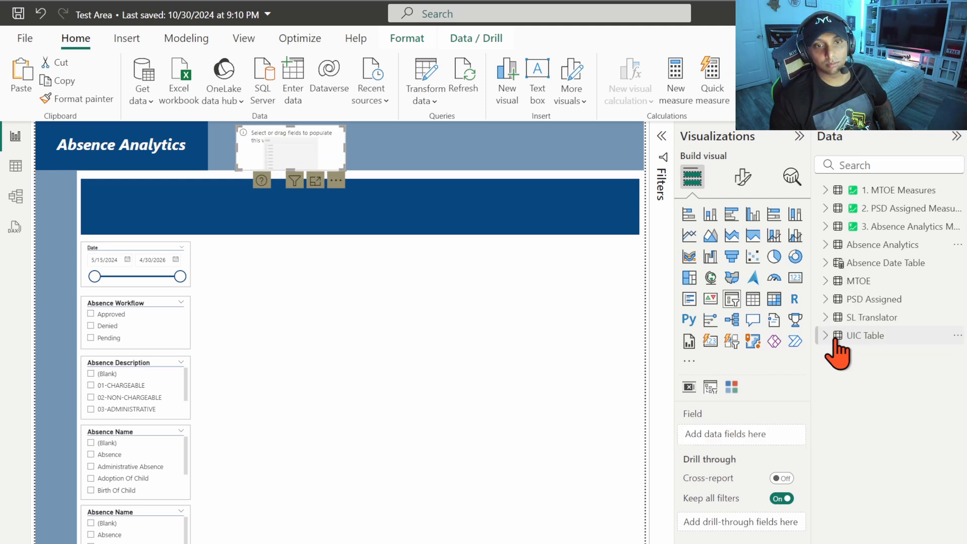
{"action": "left_click", "coordinate": [832, 337]}
{"action": "left_click", "coordinate": [849, 353]}
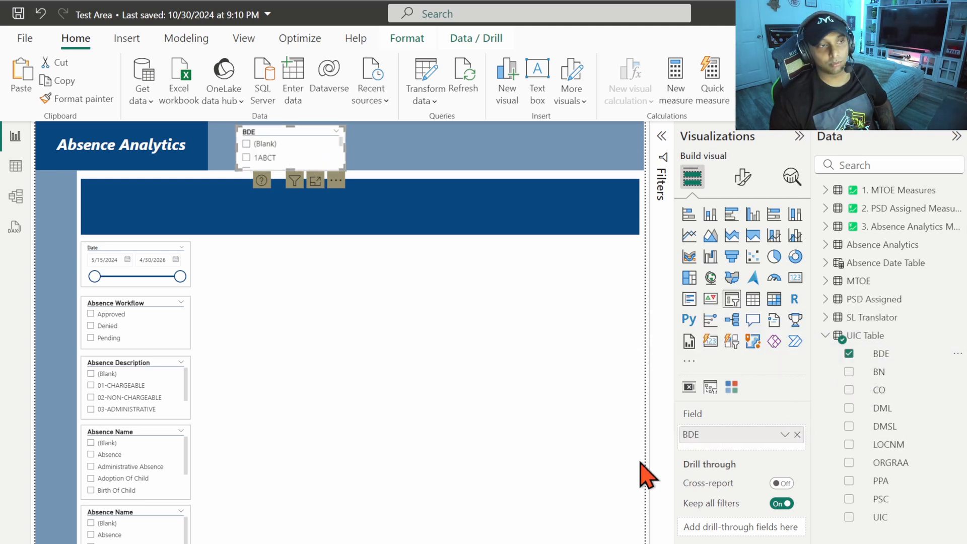
Step: Change the BDE slicer's style from a vertical list to Dropdown
{"action": "left_click", "coordinate": [743, 177]}
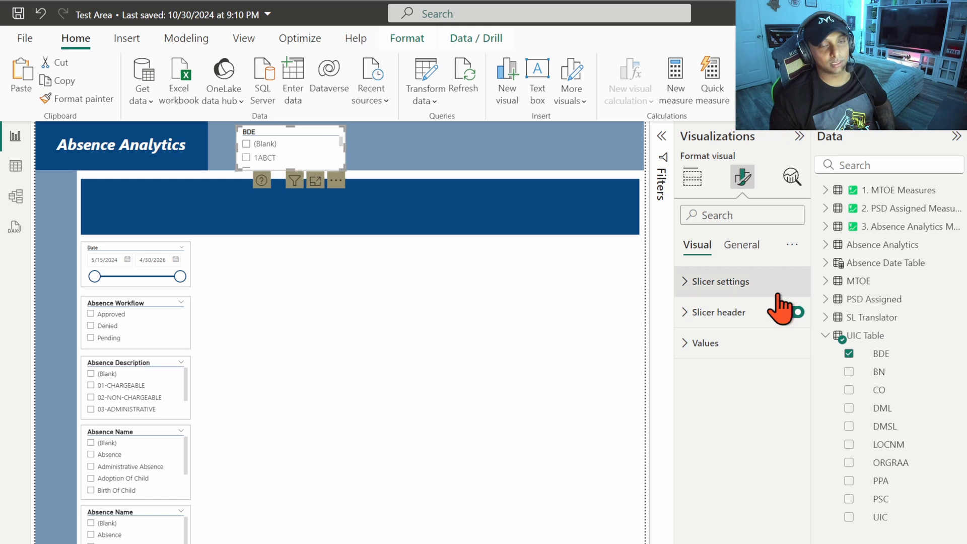
{"action": "left_click", "coordinate": [725, 283]}
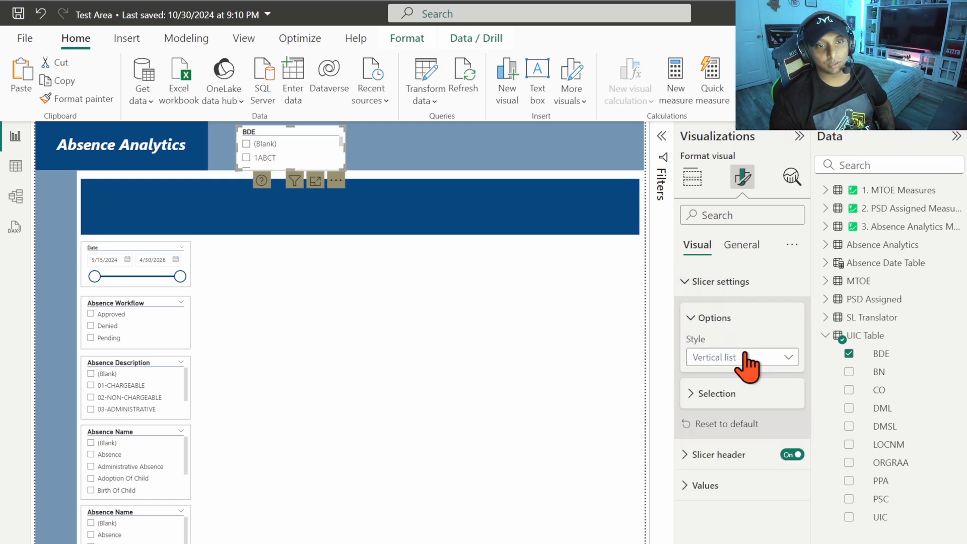
{"action": "left_click", "coordinate": [746, 357]}
{"action": "left_click", "coordinate": [755, 407]}
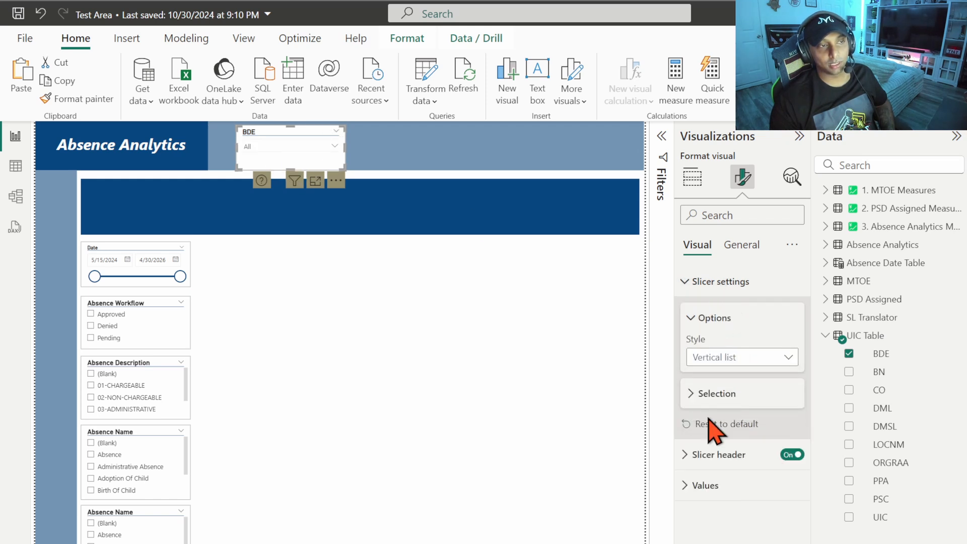
Step: Test multiple selection in the BDE dropdown with values such as 1ABCT and 2ABCT, and clear the selection
{"action": "left_click", "coordinate": [322, 149]}
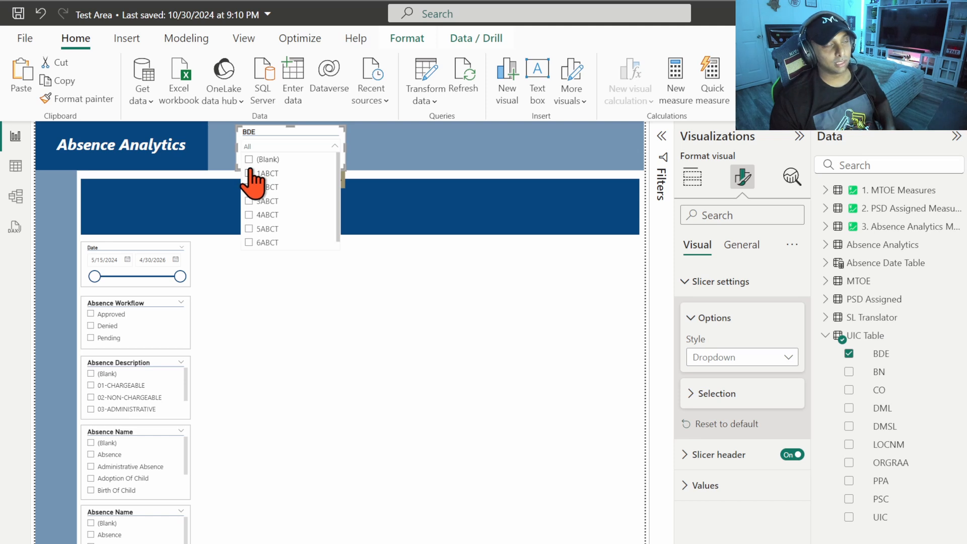
{"action": "left_click", "coordinate": [249, 174]}
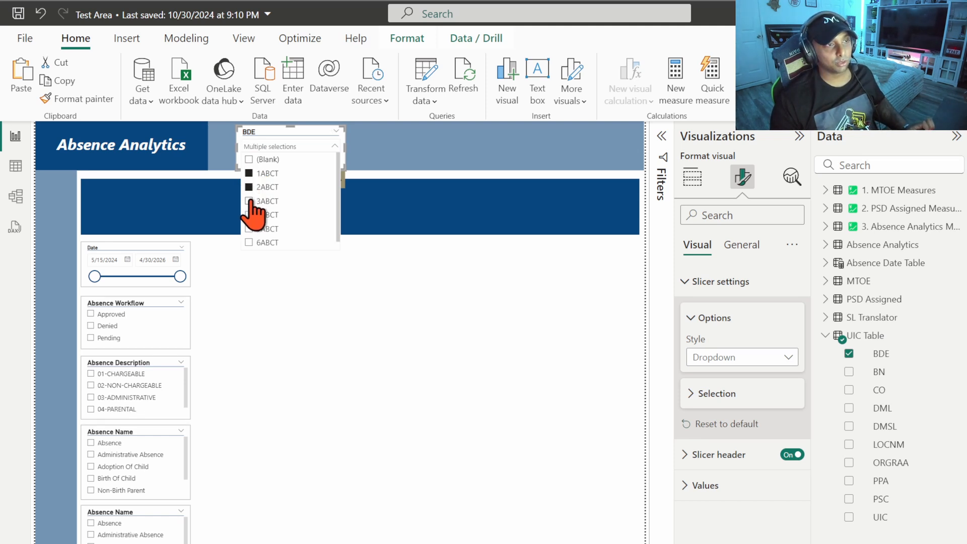
{"action": "left_click", "coordinate": [250, 201]}
{"action": "left_click", "coordinate": [252, 173]}
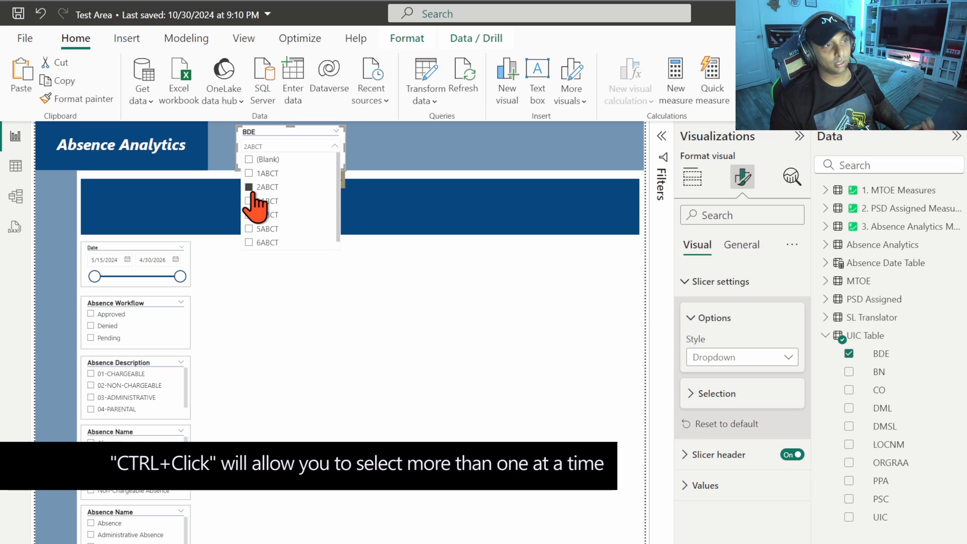
{"action": "left_click", "coordinate": [249, 173]}
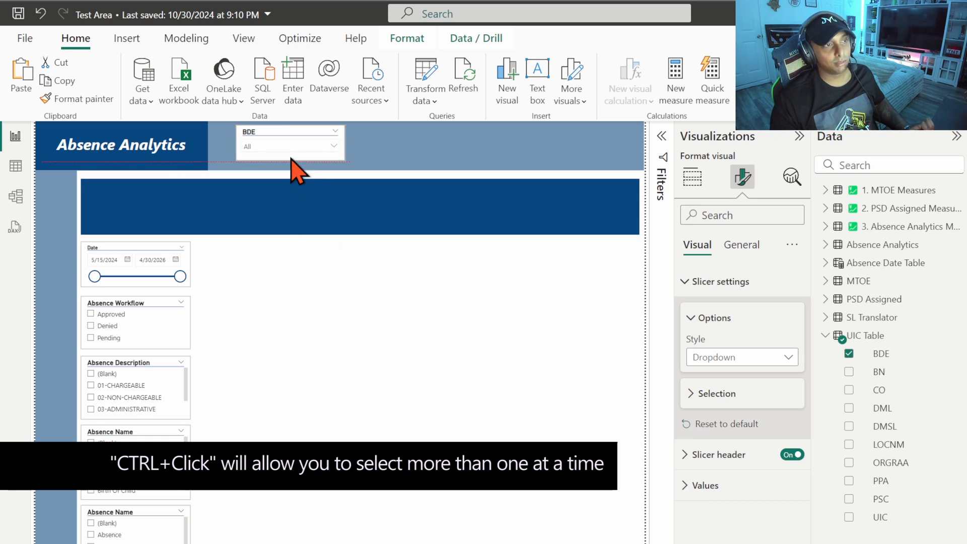
Step: Shrink the BDE slicer to fit within the header banner and turn off its background
{"action": "left_click_drag", "start_coordinate": [345, 146], "coordinate": [307, 147]}
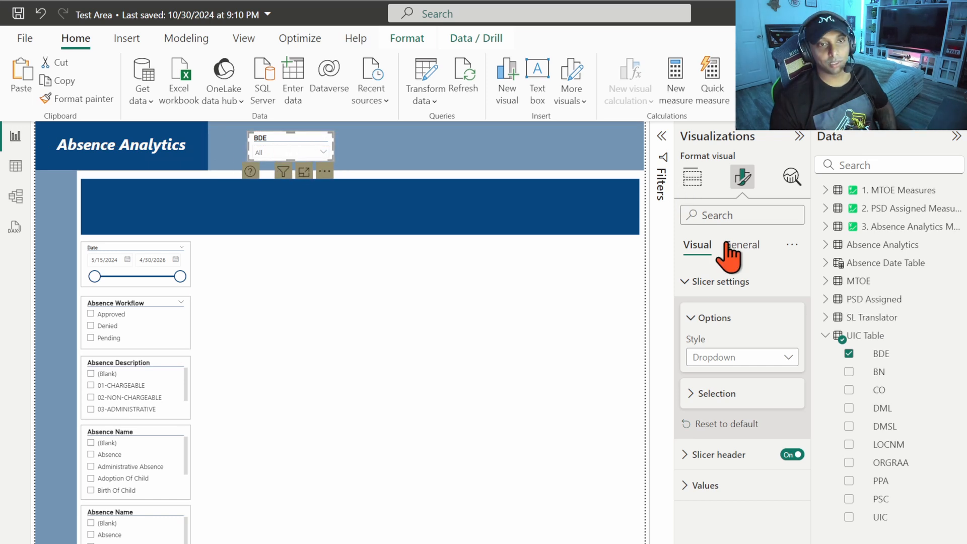
{"action": "left_click", "coordinate": [792, 245]}
{"action": "left_click", "coordinate": [810, 272]}
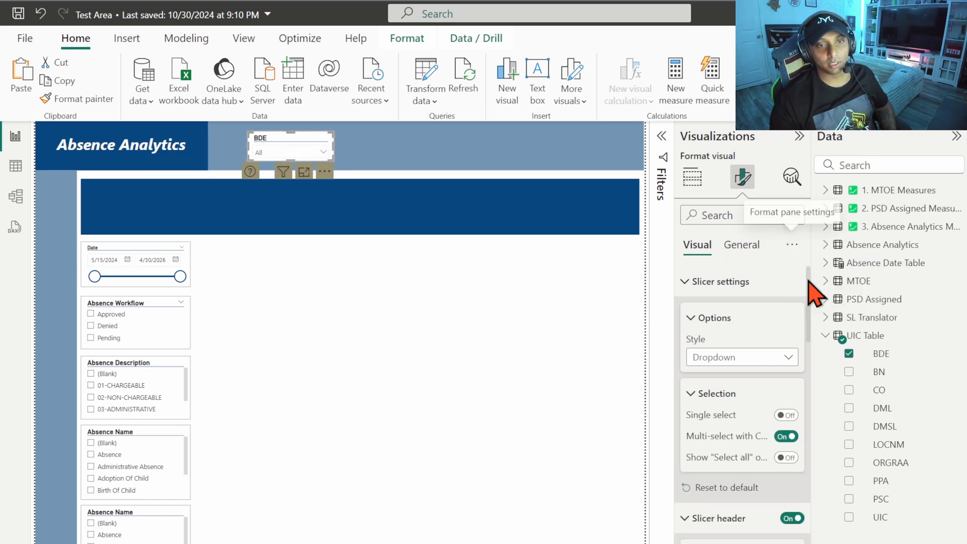
{"action": "left_click", "coordinate": [742, 245]}
{"action": "left_click", "coordinate": [786, 380]}
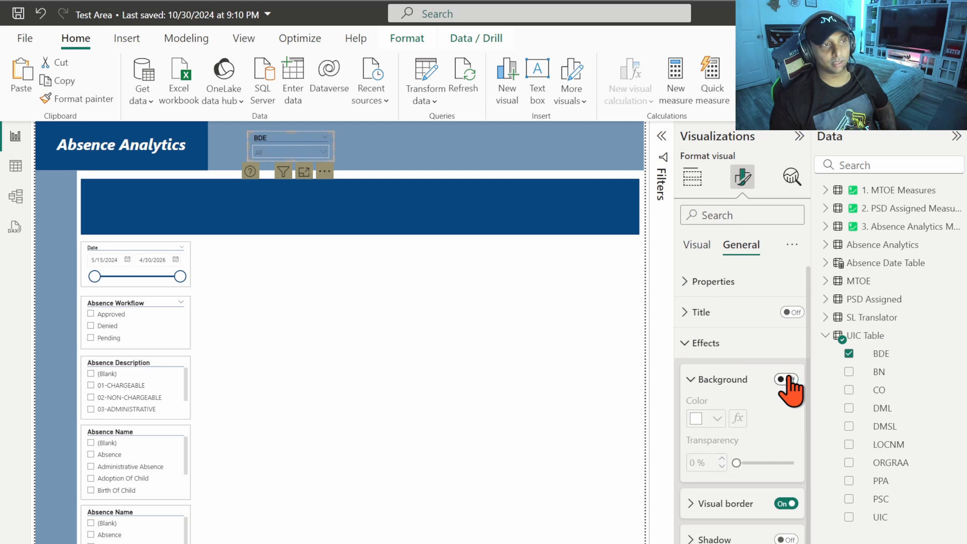
Step: Set the background color of the BDE slicer's values to white and open its dropdown list to check it
{"action": "left_click", "coordinate": [697, 244]}
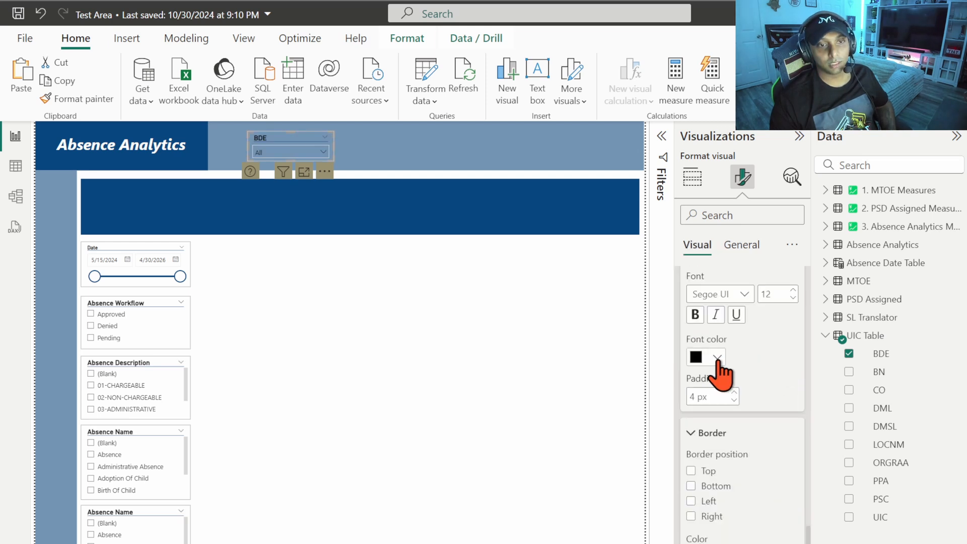
{"action": "scroll", "coordinate": [761, 398], "scroll_direction": "down", "scroll_amount": 2}
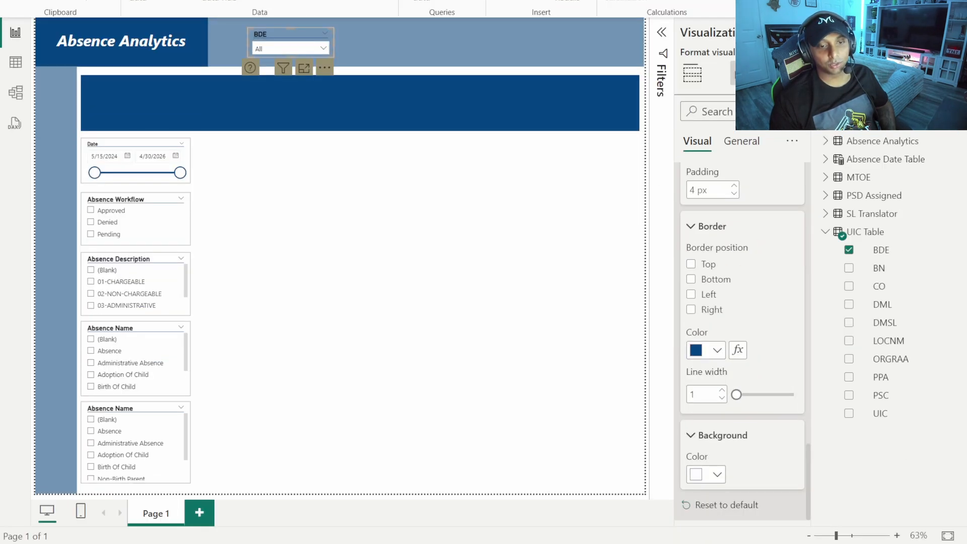
{"action": "left_click", "coordinate": [718, 475]}
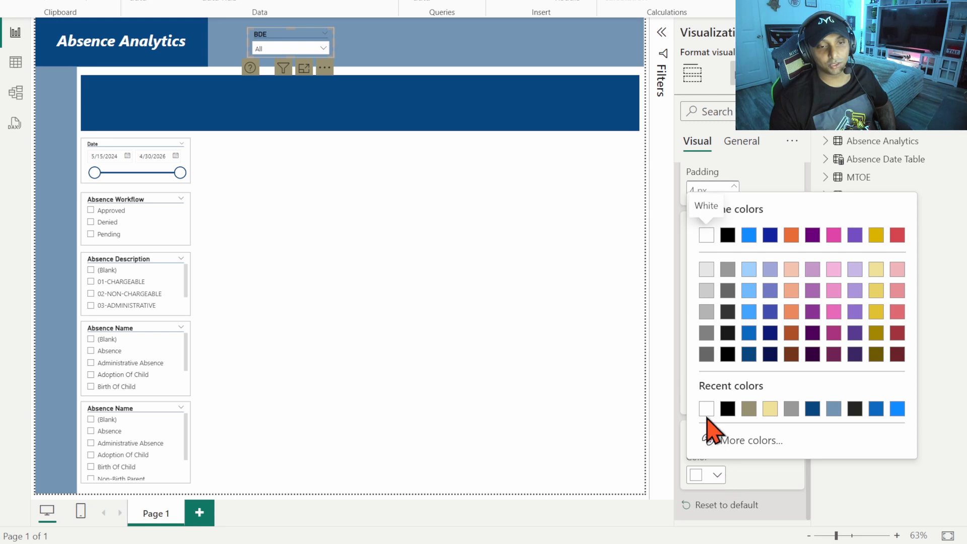
{"action": "left_click", "coordinate": [704, 413]}
{"action": "left_click", "coordinate": [352, 183]}
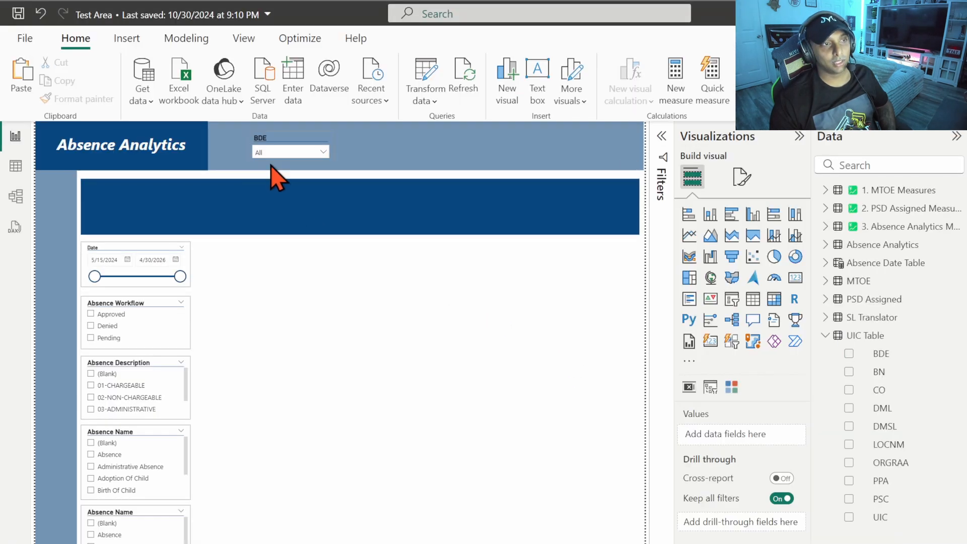
{"action": "left_click", "coordinate": [300, 153]}
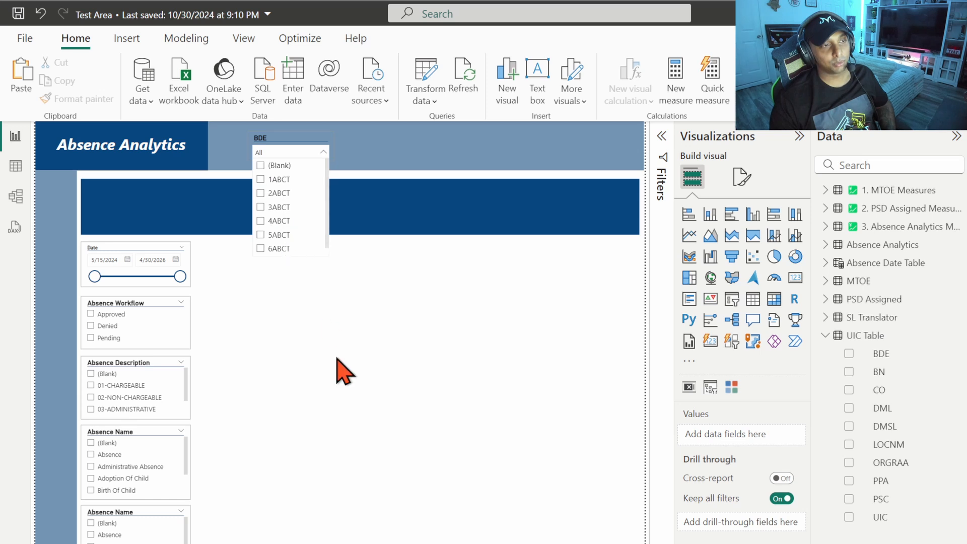
Step: Duplicate the BDE slicer, place the copy beside it in the header banner and change its field to BN
{"action": "left_click", "coordinate": [287, 148]}
{"action": "left_click_drag", "start_coordinate": [287, 161], "coordinate": [372, 143]}
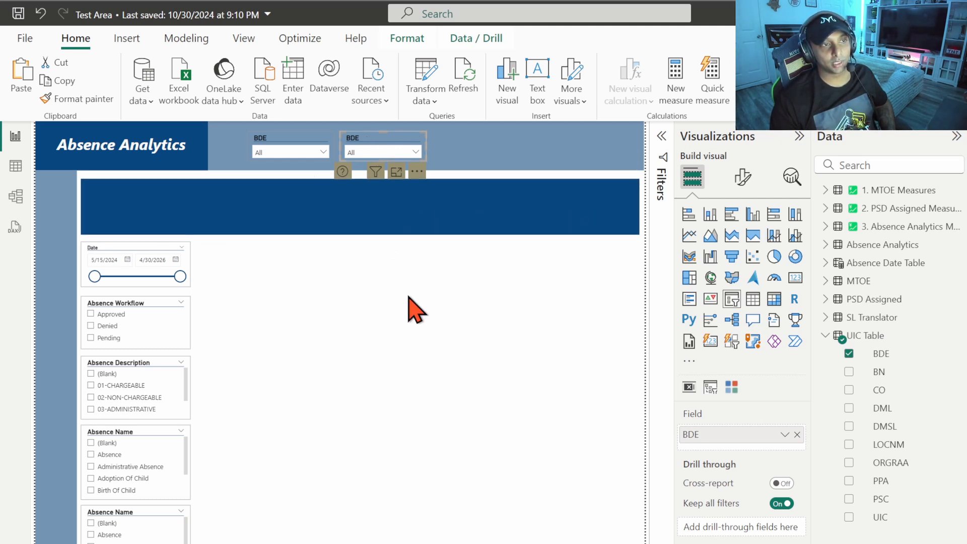
{"action": "left_click", "coordinate": [850, 356]}
{"action": "left_click", "coordinate": [837, 375]}
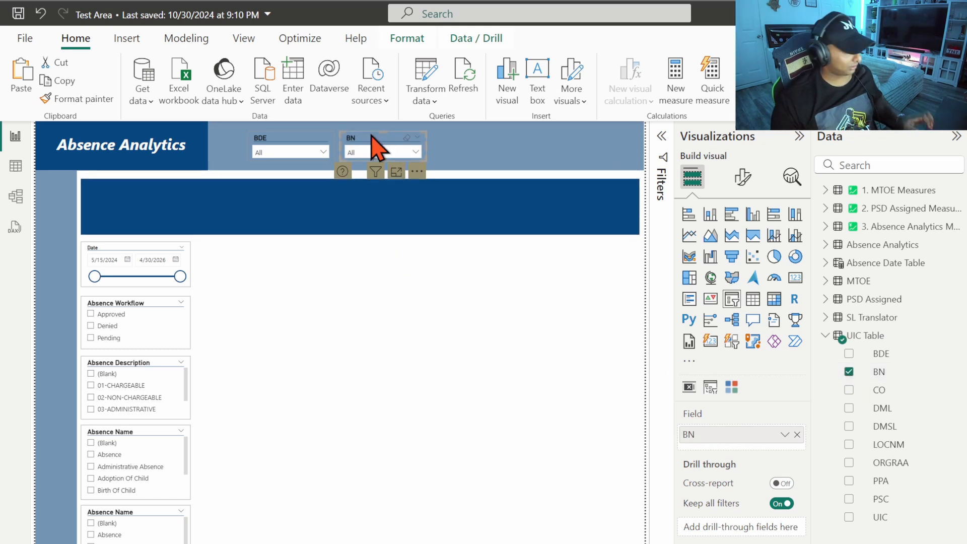
Step: Duplicate the BN slicer beside it with CO as its field, and relabel that field CO/TRP/BTRY
{"action": "left_click_drag", "start_coordinate": [375, 146], "coordinate": [473, 144]}
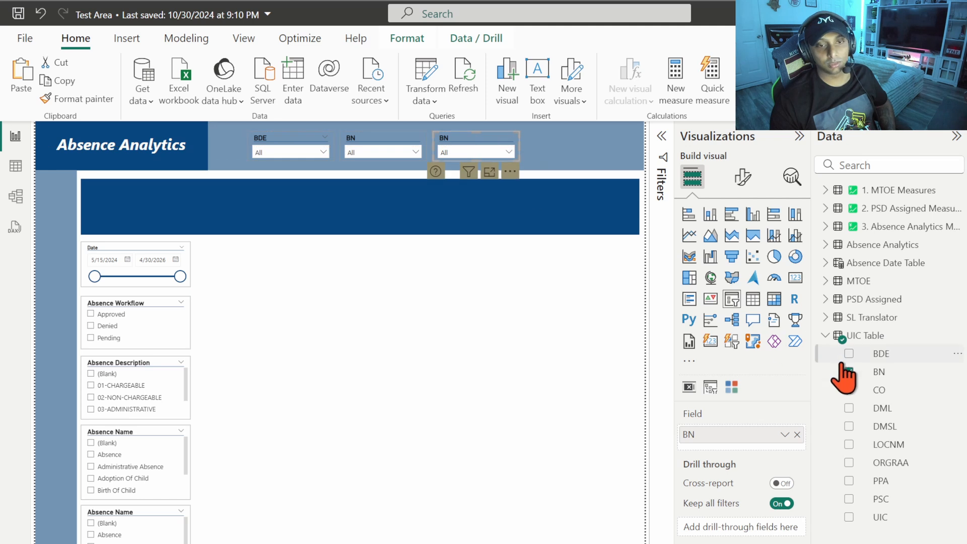
{"action": "left_click", "coordinate": [849, 372]}
{"action": "left_click", "coordinate": [850, 390]}
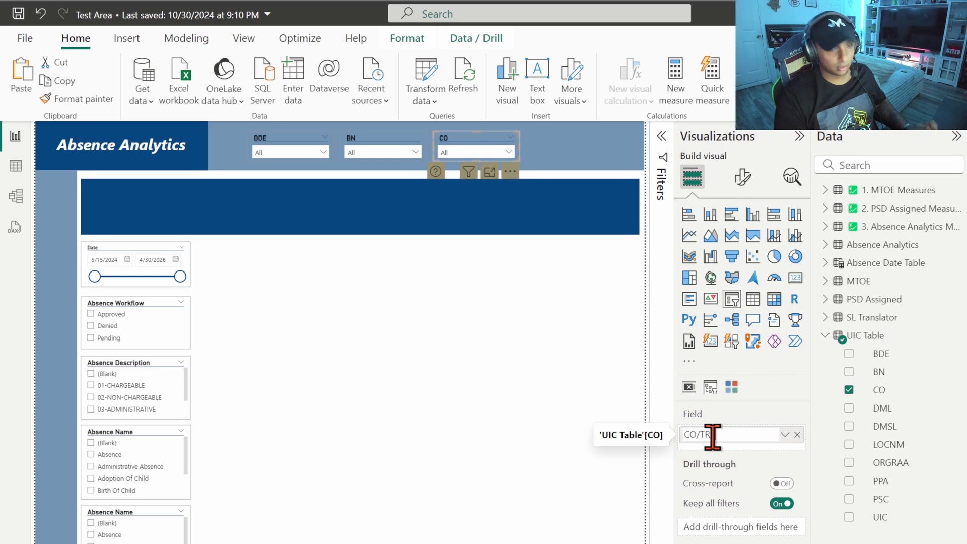
{"action": "type", "text": "P"}
{"action": "key", "text": "Return"}
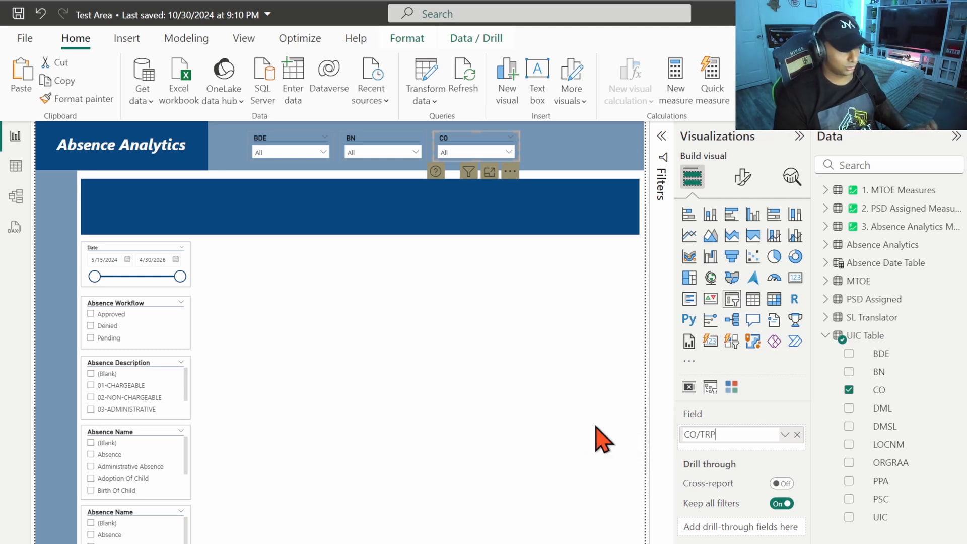
{"action": "type", "text": "BTRY"}
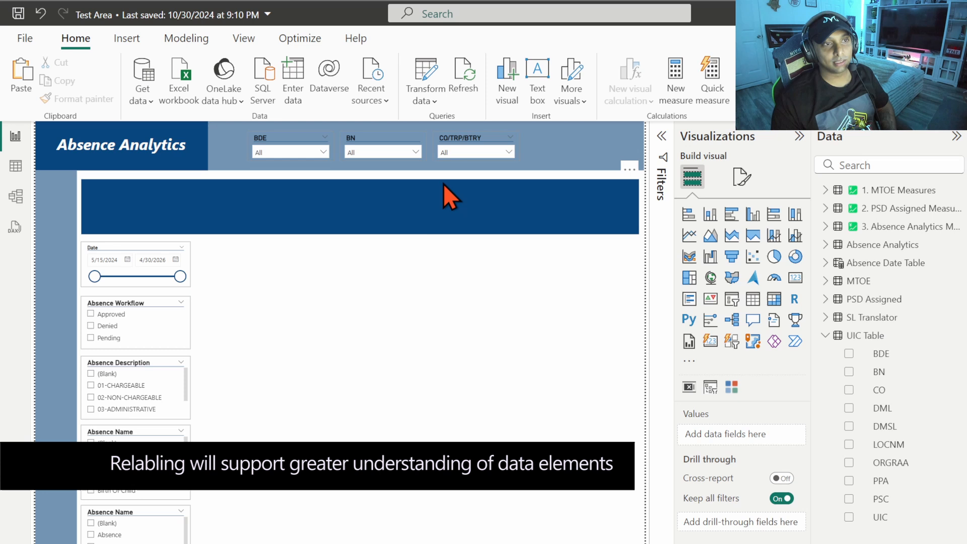
Step: Check the help tooltip text carried over to the BDE slicer in the header
{"action": "left_click", "coordinate": [454, 146]}
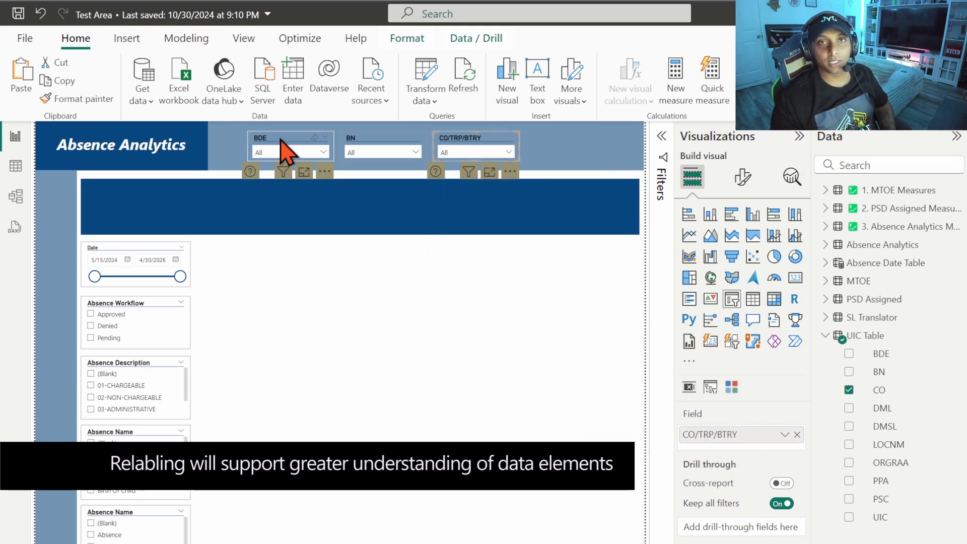
{"action": "mouse_move", "coordinate": [250, 171]}
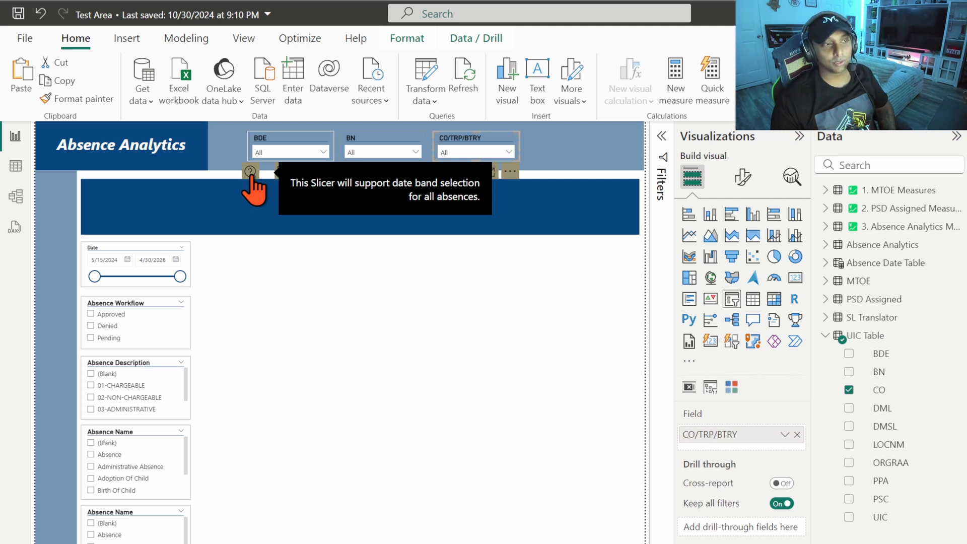
{"action": "left_click", "coordinate": [368, 294]}
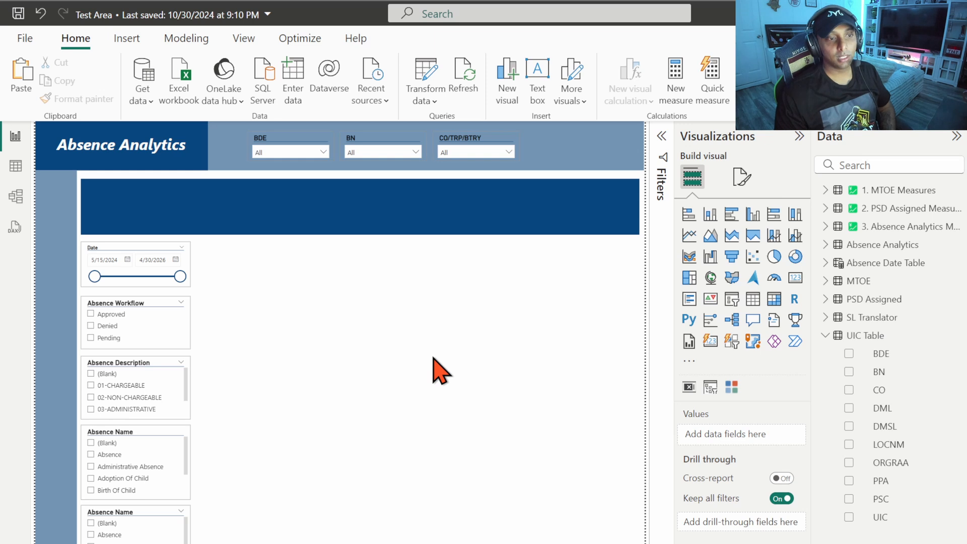
Step: Set the page's canvas background to light gray with 0% transparency
{"action": "left_click", "coordinate": [733, 181]}
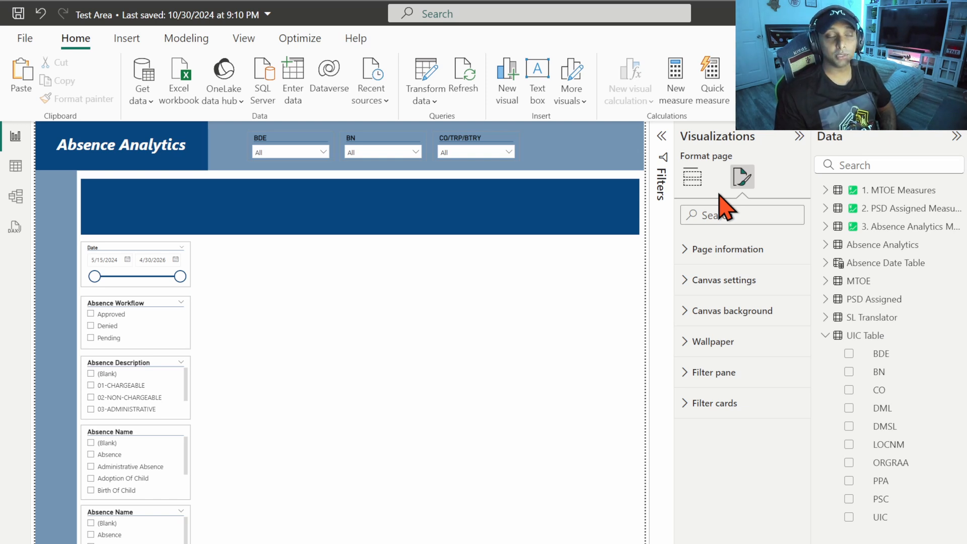
{"action": "left_click", "coordinate": [721, 313]}
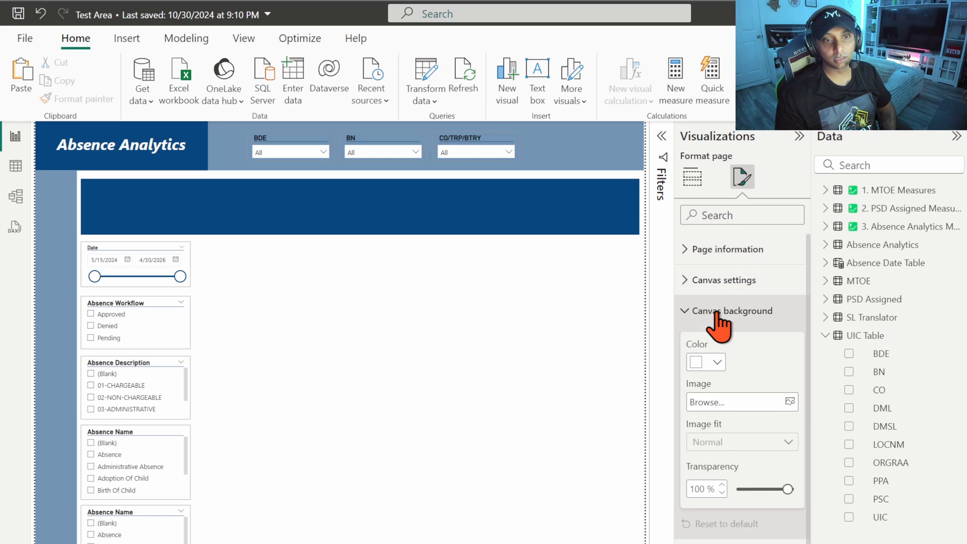
{"action": "left_click", "coordinate": [708, 361]}
{"action": "left_click", "coordinate": [712, 456]}
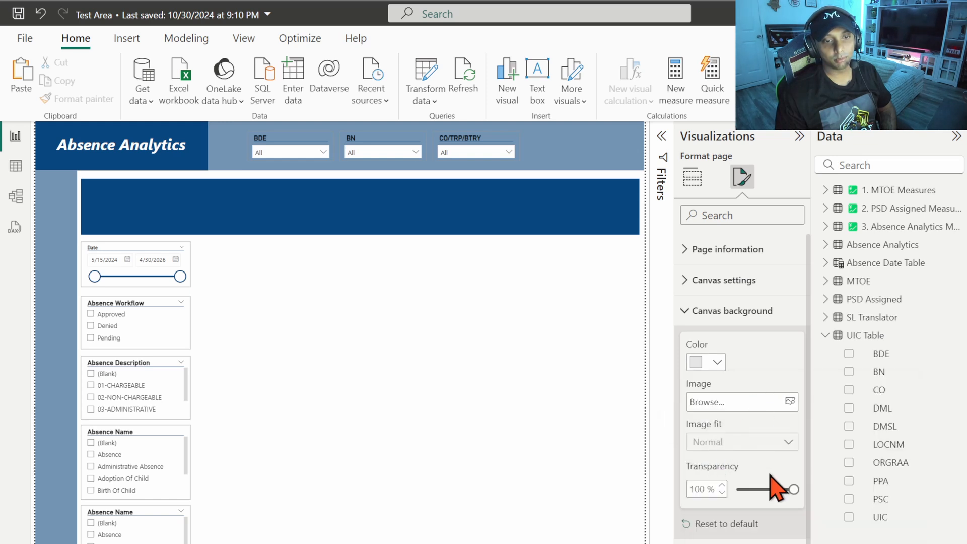
{"action": "left_click_drag", "start_coordinate": [792, 488], "coordinate": [717, 491]}
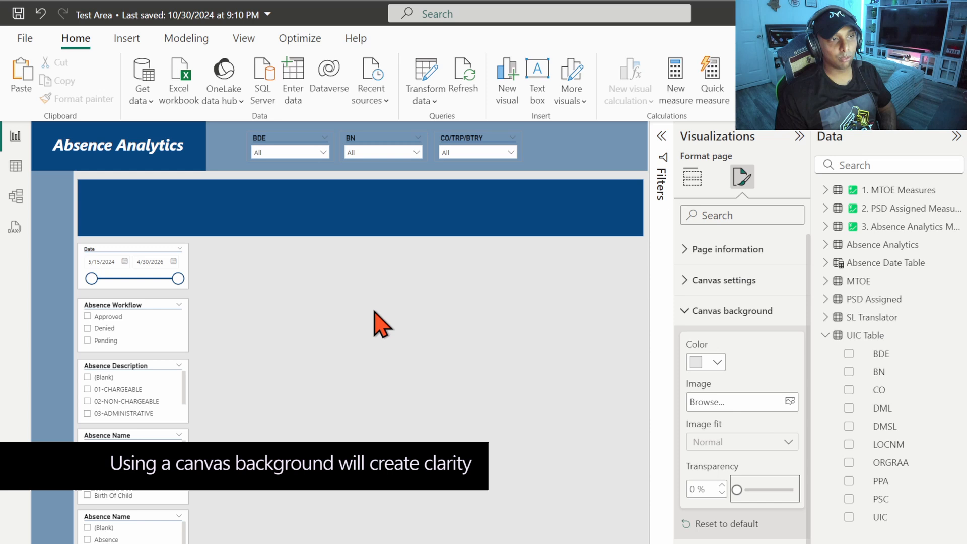
{"action": "left_click", "coordinate": [376, 313]}
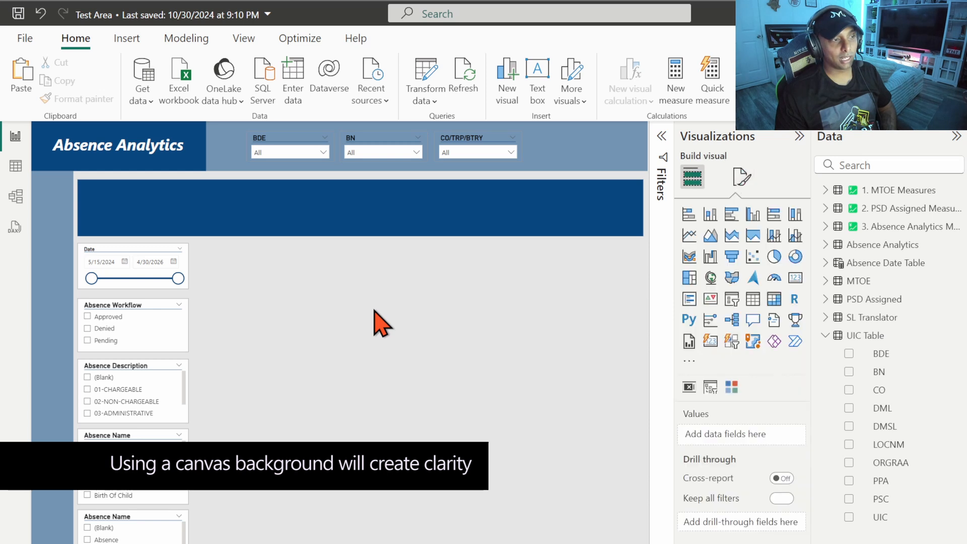
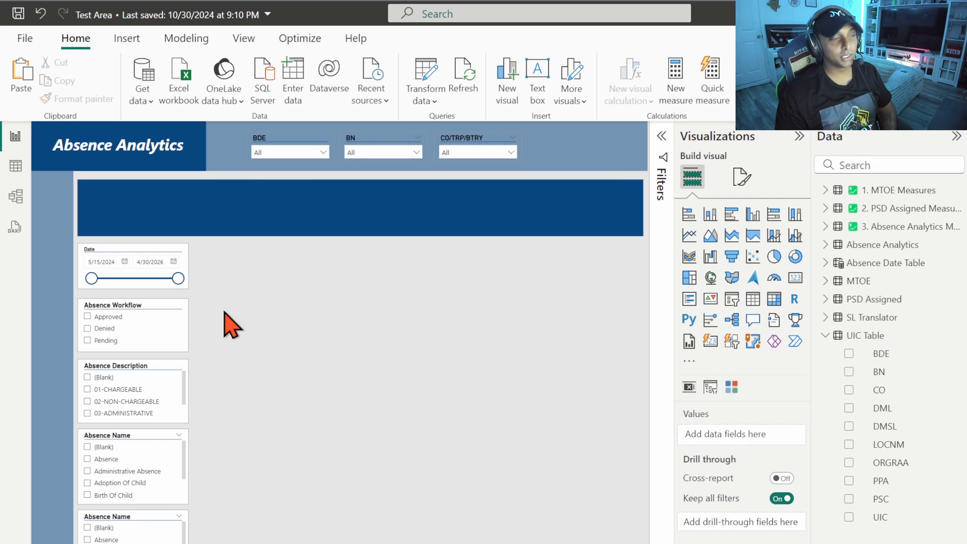
Step: Turn off the visual border on the BDE, BN and CO/TRP/BTRY slicers together
{"action": "left_click", "coordinate": [301, 141]}
{"action": "left_click", "coordinate": [355, 279]}
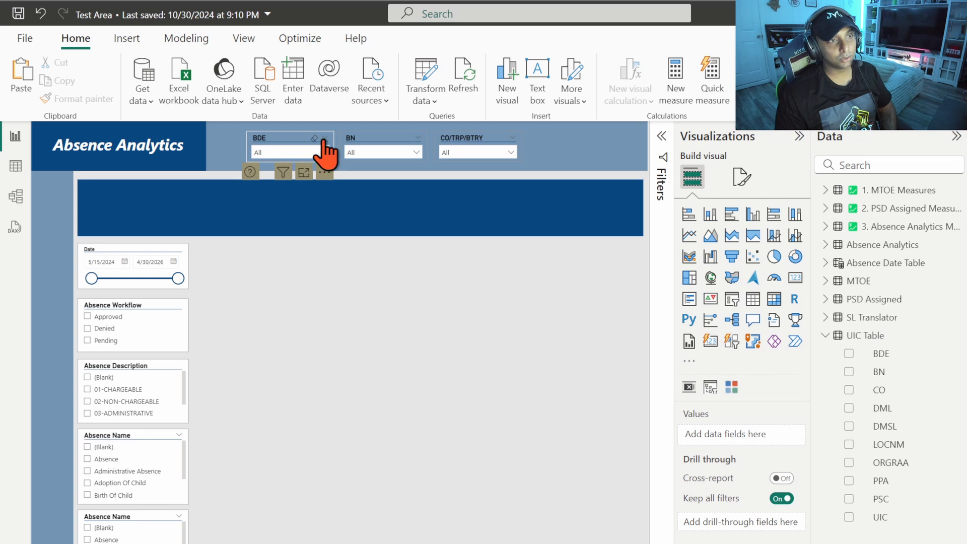
{"action": "left_click", "coordinate": [291, 136]}
{"action": "left_click", "coordinate": [385, 137], "text": "ctrl"}
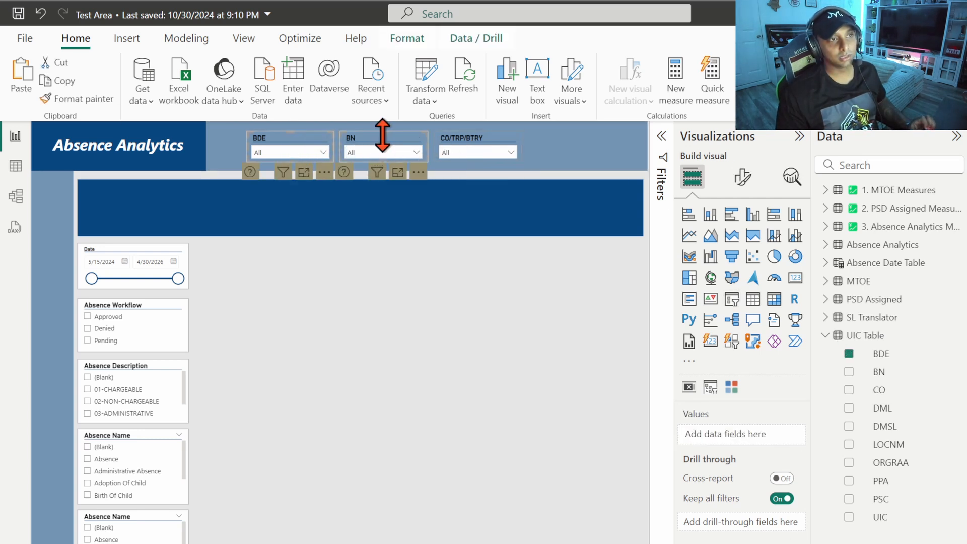
{"action": "left_click", "coordinate": [471, 144], "text": "ctrl"}
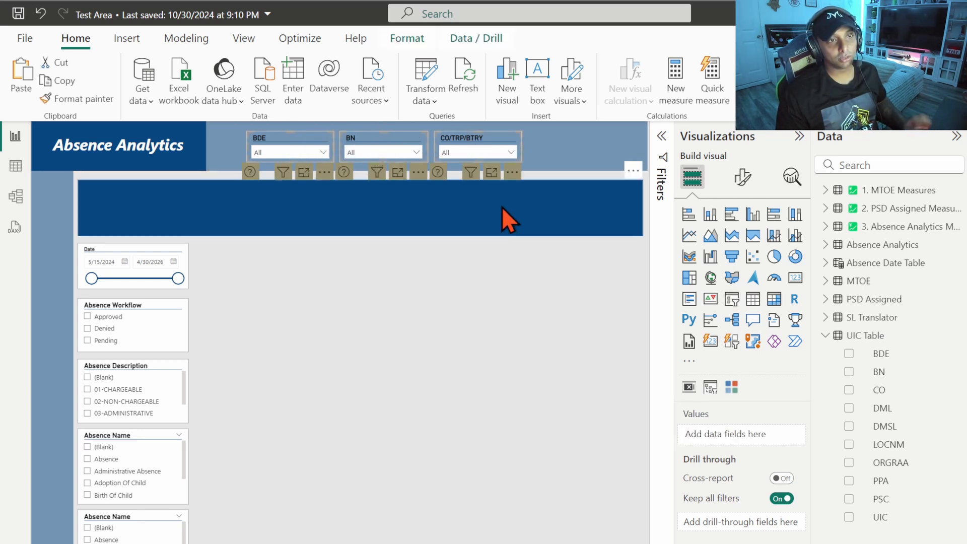
{"action": "left_click", "coordinate": [743, 177]}
{"action": "left_click", "coordinate": [713, 314]}
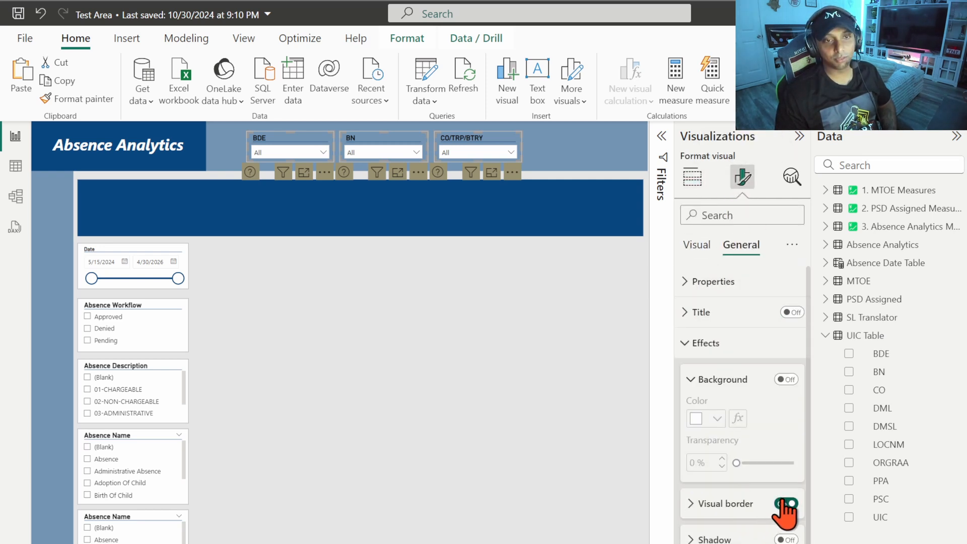
{"action": "left_click", "coordinate": [787, 504]}
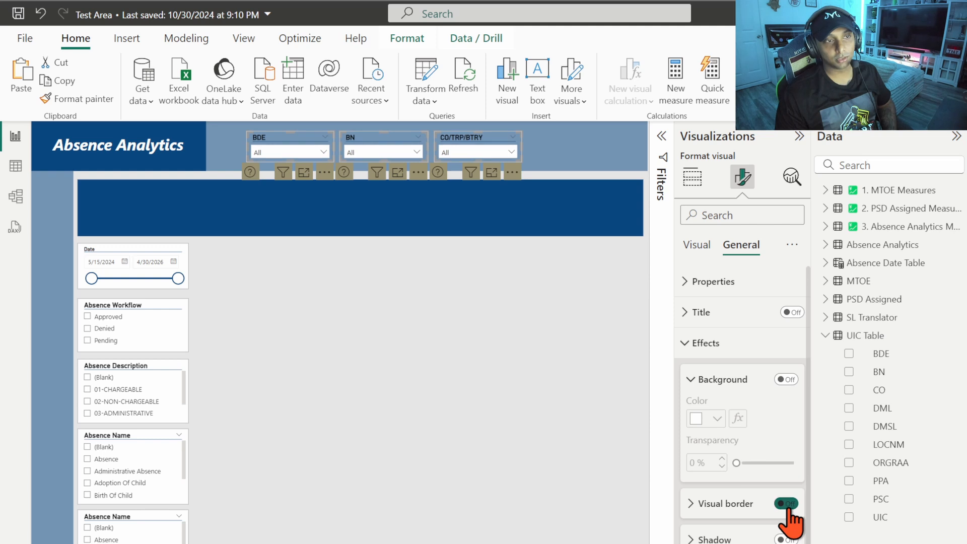
{"action": "left_click", "coordinate": [450, 381]}
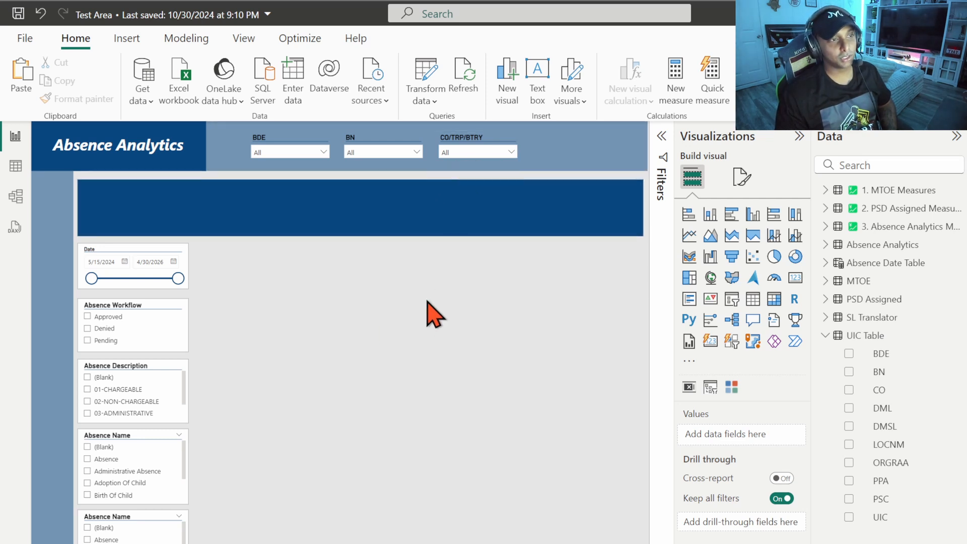
Step: Add a map visual beneath the content bar beside the Date slicer, making it narrower and taller
{"action": "left_click", "coordinate": [711, 279]}
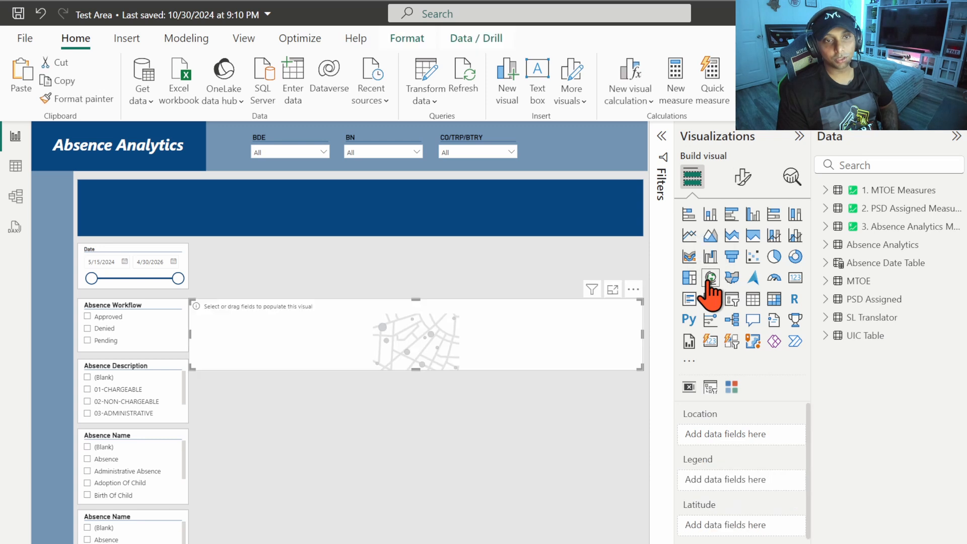
{"action": "left_click_drag", "start_coordinate": [384, 341], "coordinate": [391, 281]}
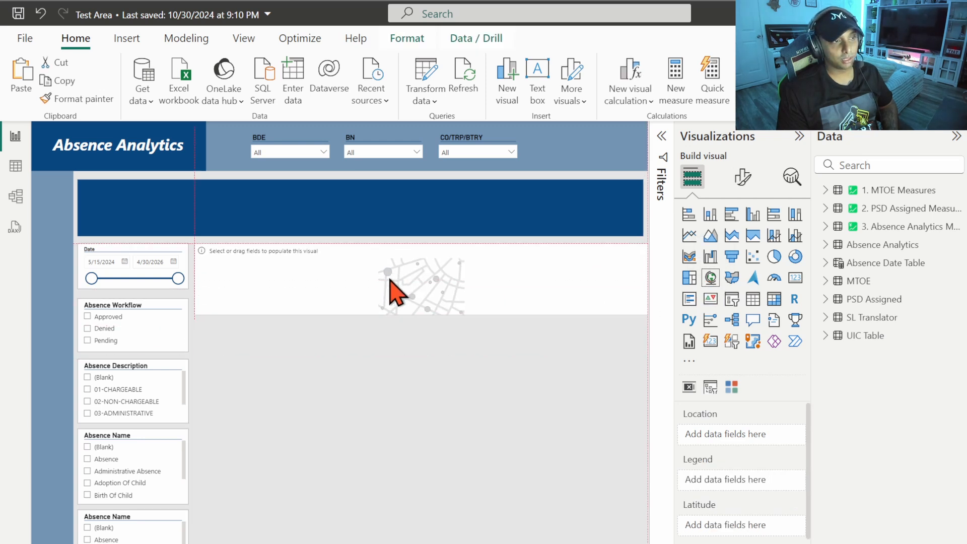
{"action": "left_click_drag", "start_coordinate": [647, 282], "coordinate": [477, 298]}
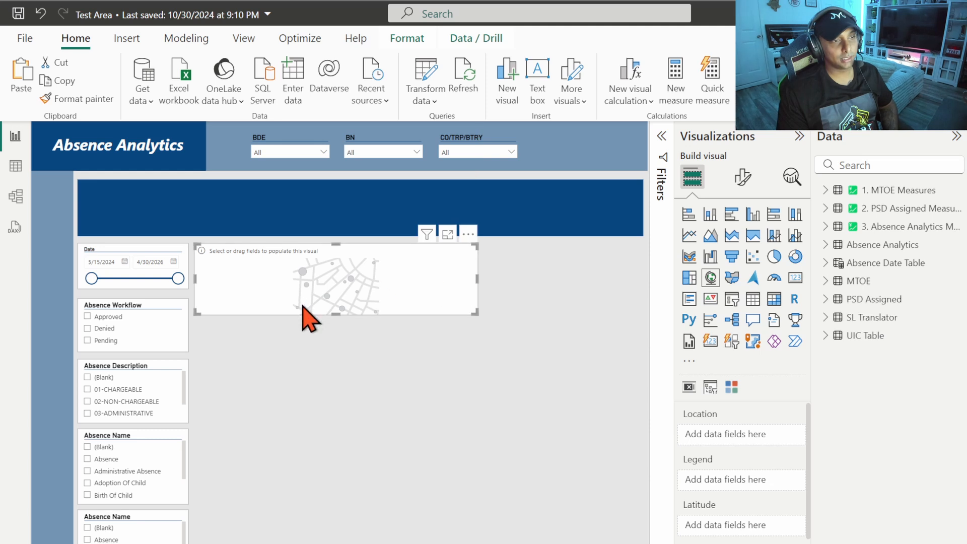
{"action": "left_click_drag", "start_coordinate": [335, 314], "coordinate": [333, 415]}
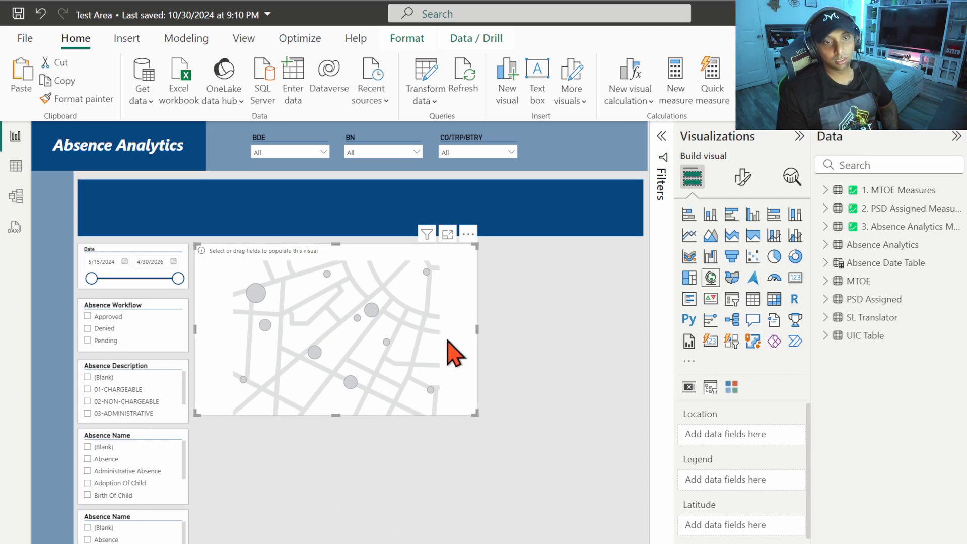
Step: Add the City field from the Absence Analytics table as the map's location
{"action": "left_click", "coordinate": [831, 246]}
{"action": "scroll", "coordinate": [848, 419], "scroll_direction": "down", "scroll_amount": 4}
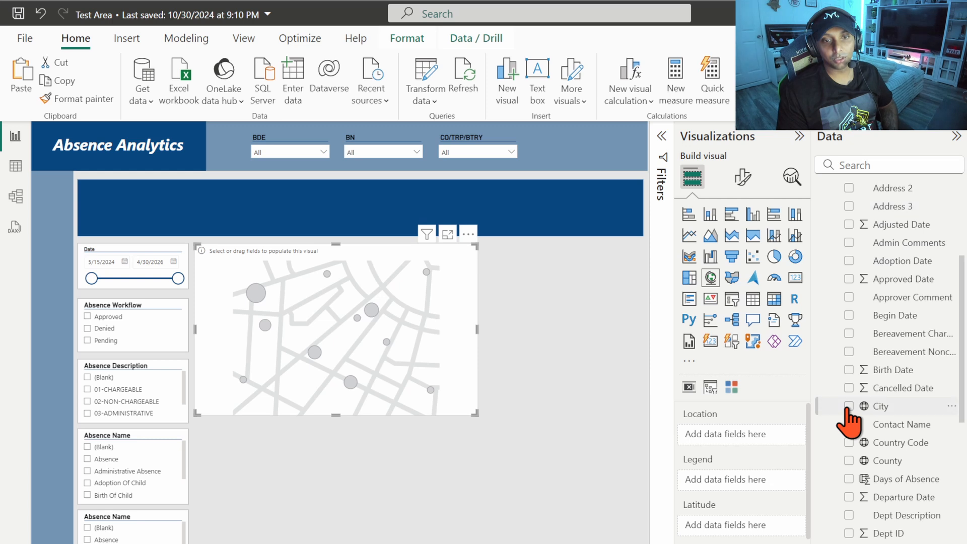
{"action": "scroll", "coordinate": [848, 411], "scroll_direction": "down", "scroll_amount": 4}
{"action": "scroll", "coordinate": [851, 418], "scroll_direction": "up", "scroll_amount": 4}
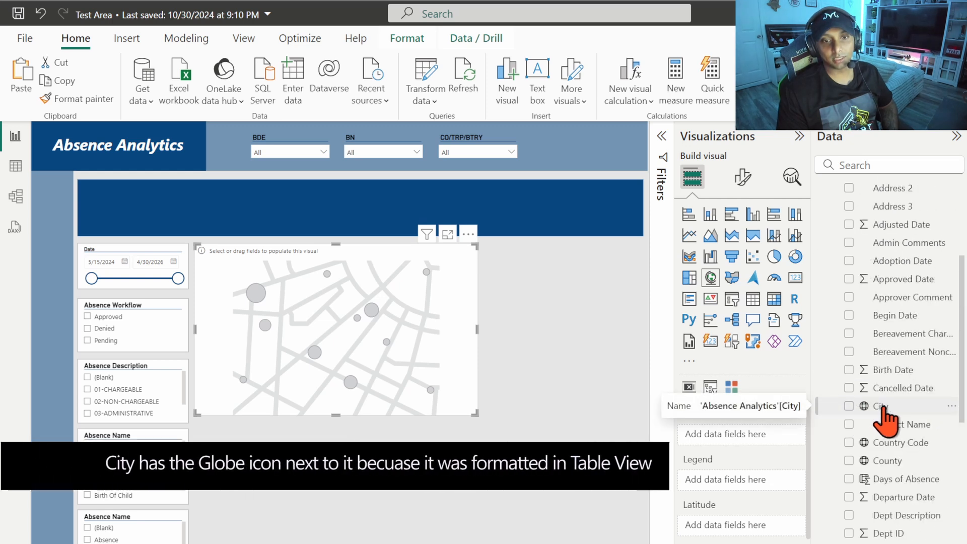
{"action": "left_click_drag", "start_coordinate": [881, 407], "coordinate": [741, 434]}
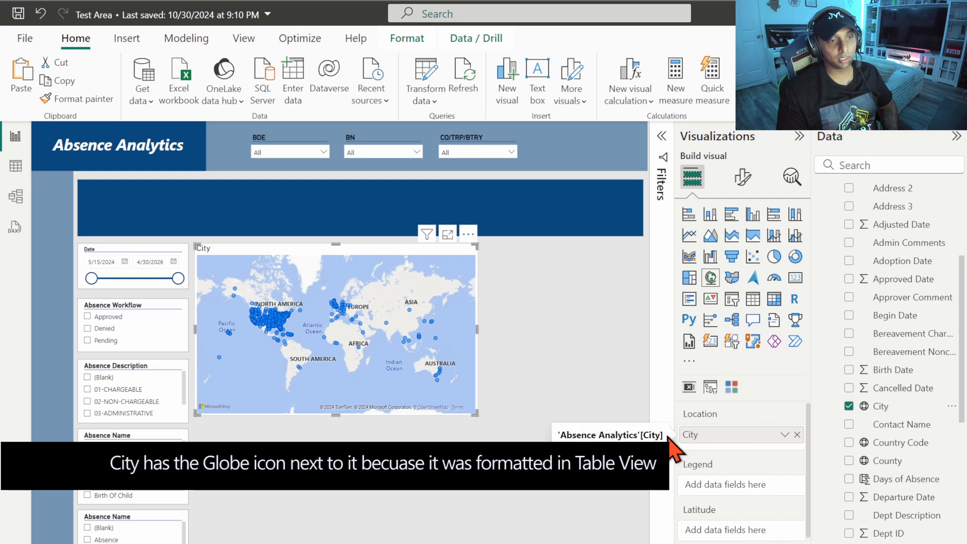
Step: Review the DAX formula of the On Absence measure in the Absence Analytics measures table
{"action": "scroll", "coordinate": [831, 248], "scroll_direction": "up", "scroll_amount": 10}
{"action": "left_click", "coordinate": [826, 245]}
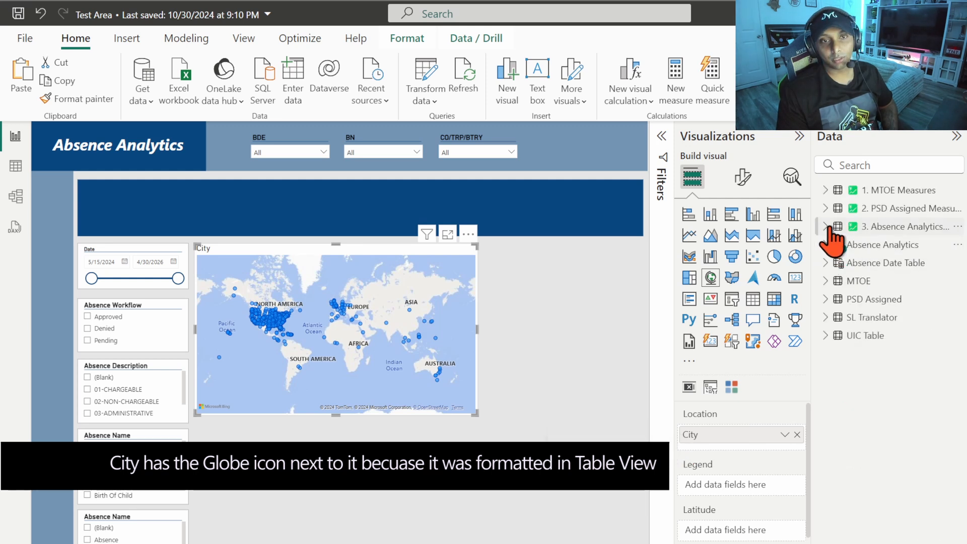
{"action": "left_click", "coordinate": [825, 228]}
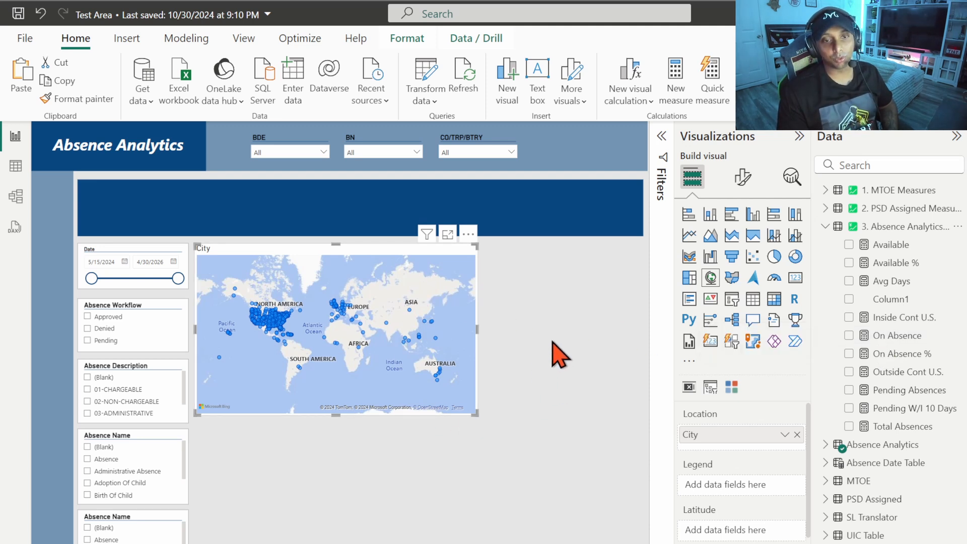
{"action": "left_click", "coordinate": [893, 336]}
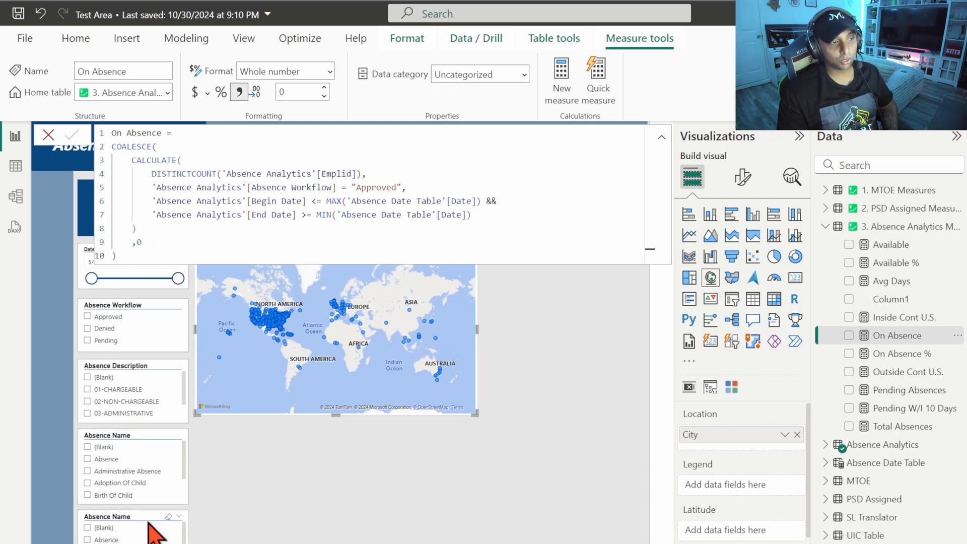
{"action": "left_click", "coordinate": [406, 542]}
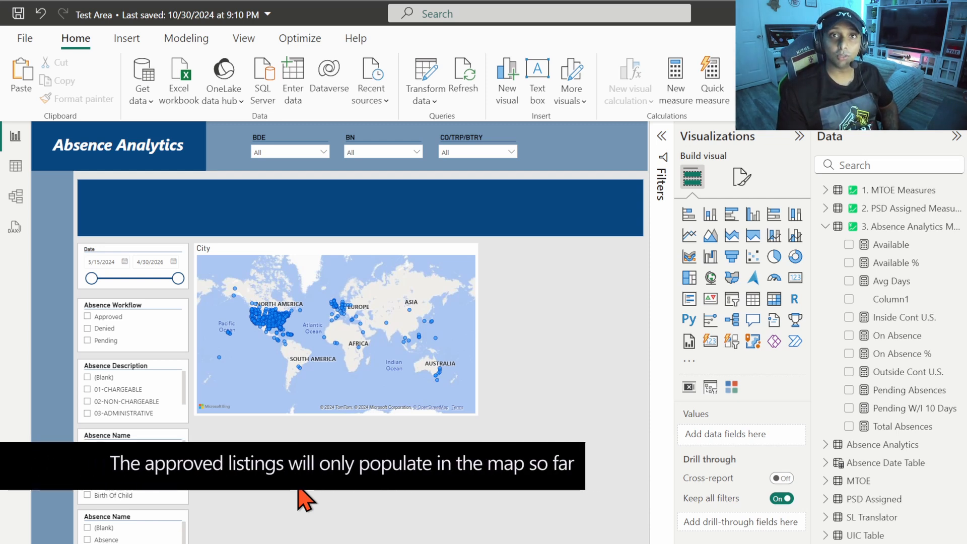
Step: Size the map's bubbles by the On Absence measure and inspect the bubbles over the United States
{"action": "left_click", "coordinate": [364, 252]}
{"action": "scroll", "coordinate": [758, 448], "scroll_direction": "down", "scroll_amount": 3}
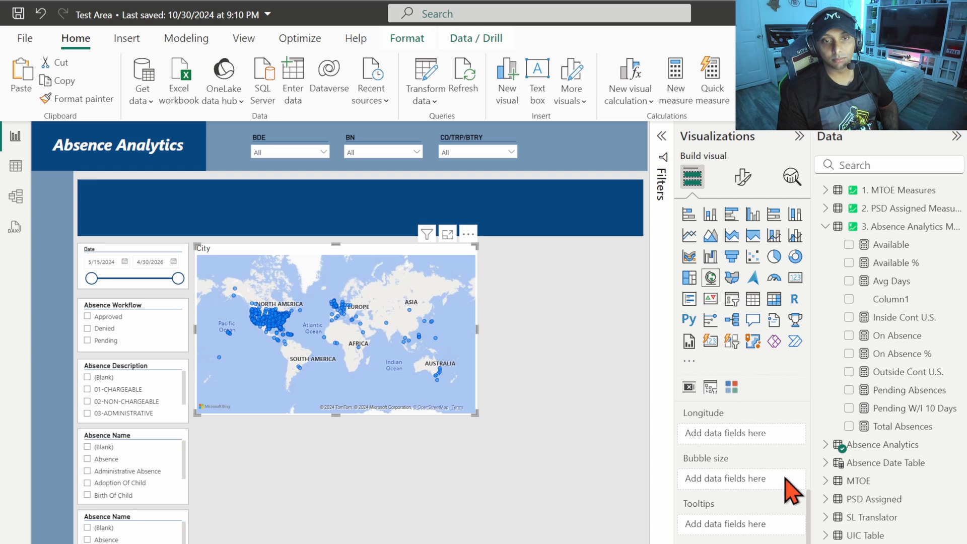
{"action": "left_click_drag", "start_coordinate": [904, 345], "coordinate": [756, 496]}
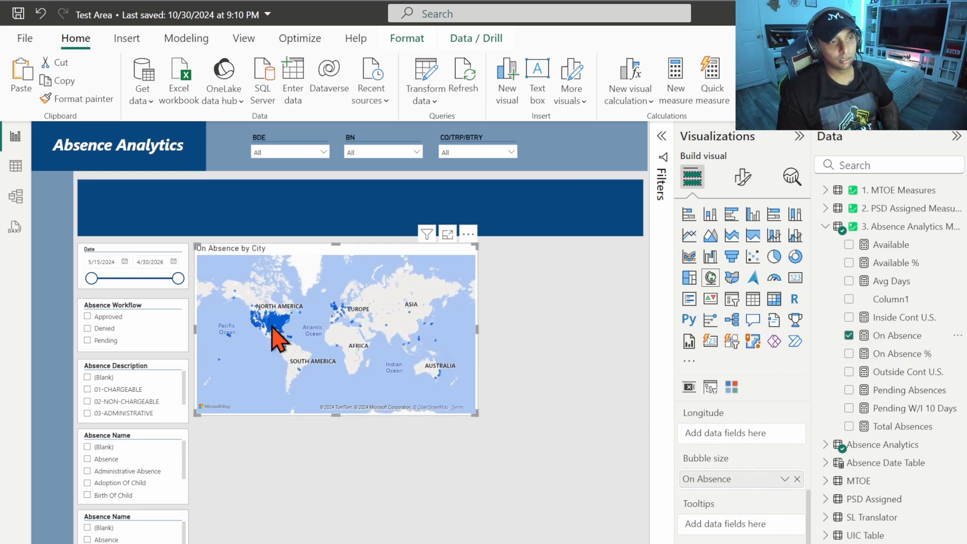
{"action": "mouse_move", "coordinate": [283, 317]}
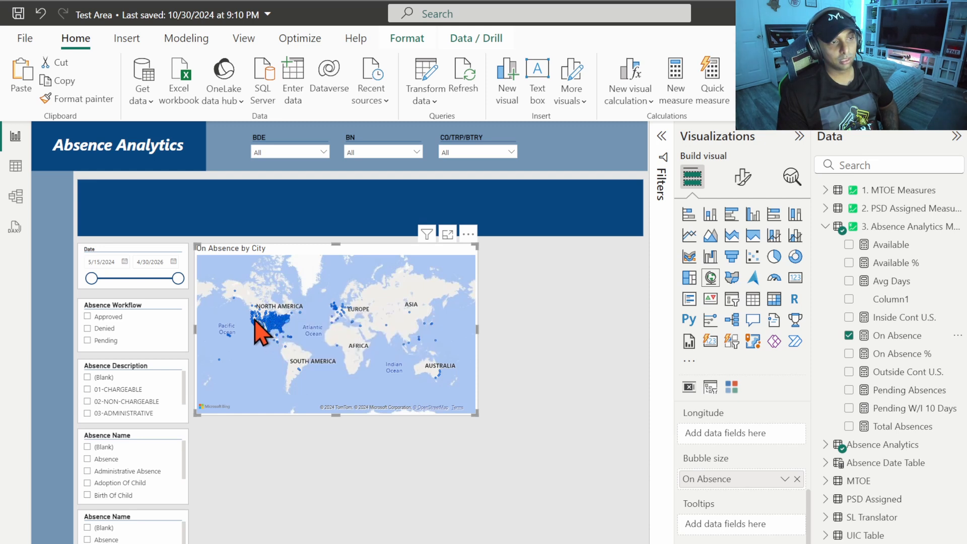
{"action": "scroll", "coordinate": [263, 331], "scroll_direction": "up", "scroll_amount": 2}
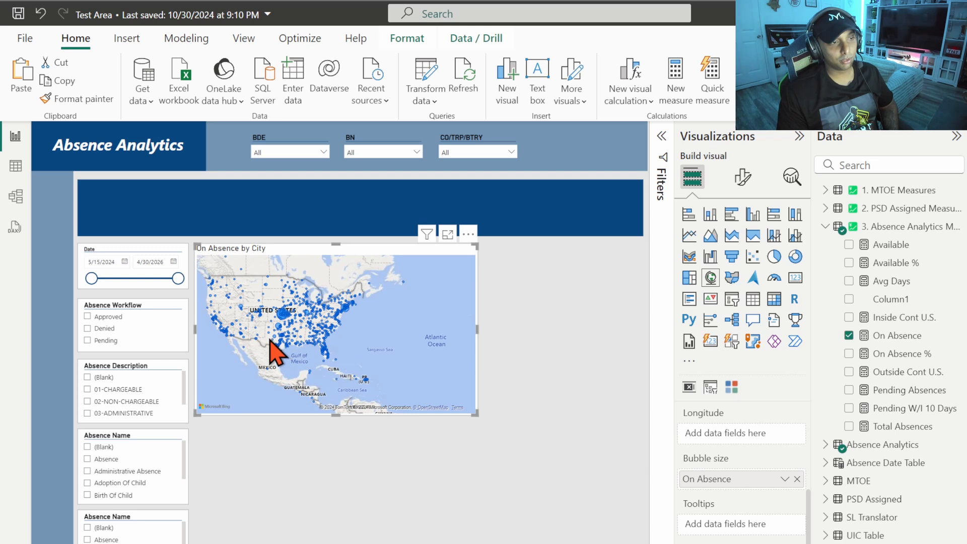
{"action": "mouse_move", "coordinate": [223, 290]}
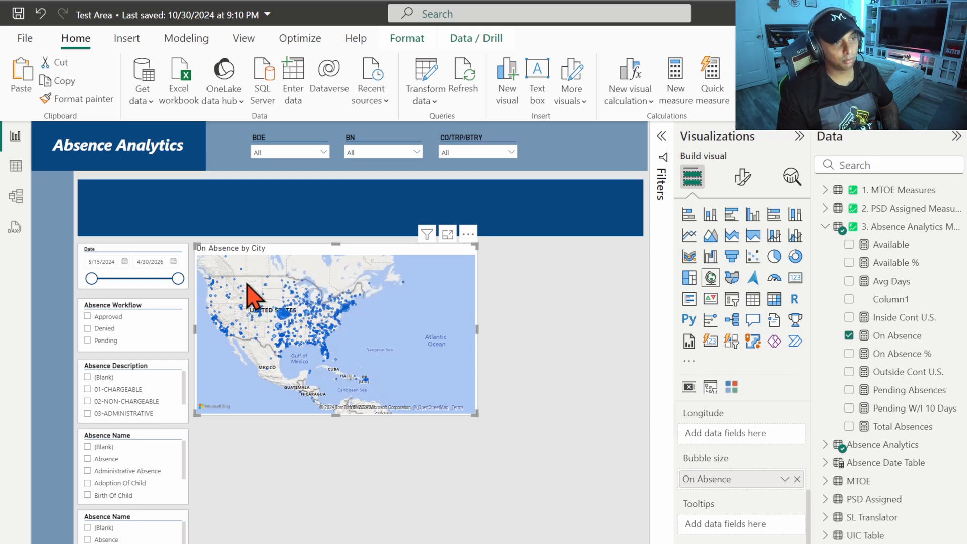
Step: Try the Aerial and Dark styles on the map visual and settle on the Light style
{"action": "left_click", "coordinate": [354, 251]}
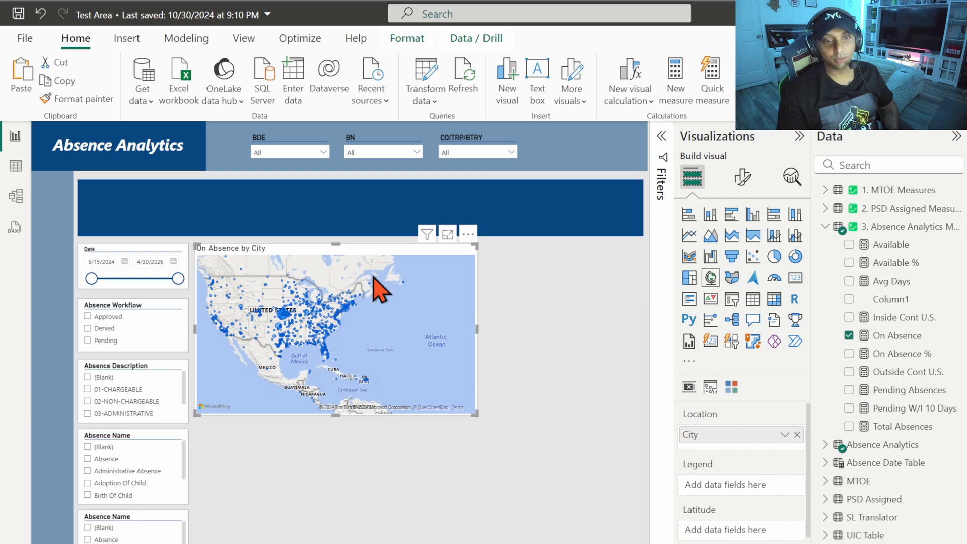
{"action": "left_click", "coordinate": [743, 178]}
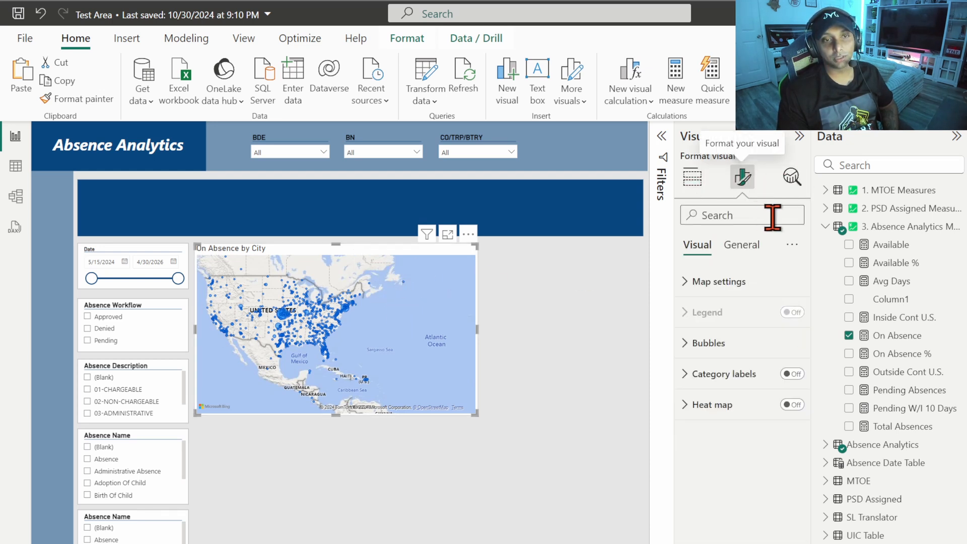
{"action": "left_click", "coordinate": [792, 244]}
{"action": "left_click", "coordinate": [811, 276]}
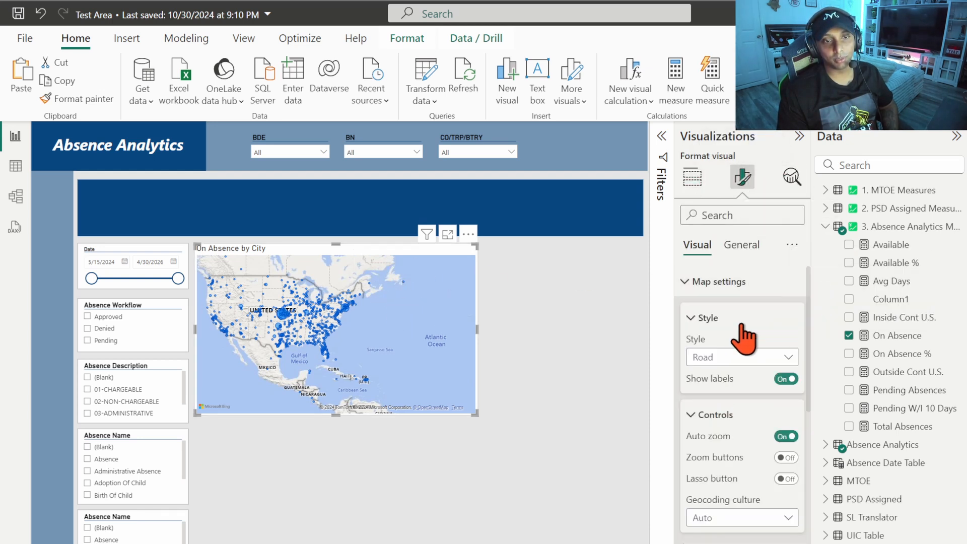
{"action": "left_click", "coordinate": [741, 357]}
{"action": "left_click", "coordinate": [725, 374]}
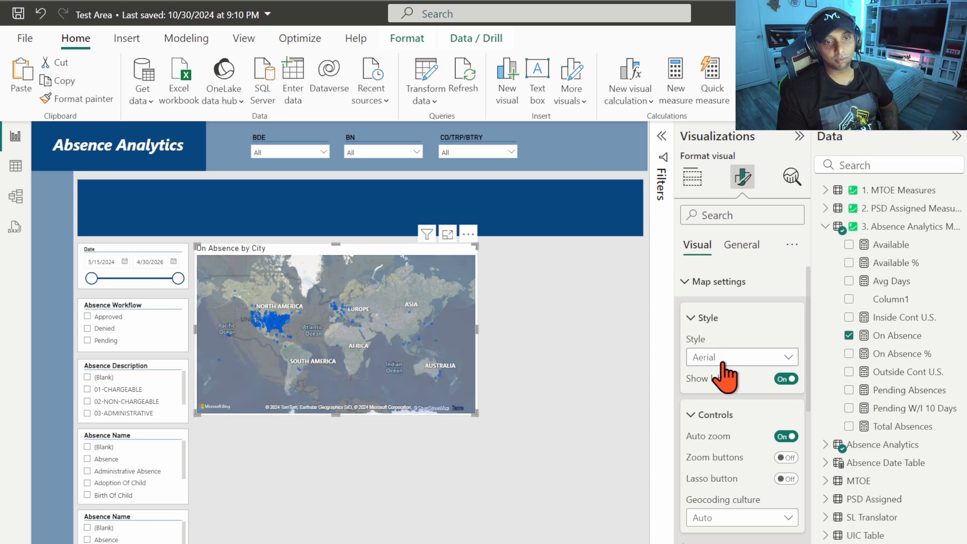
{"action": "left_click", "coordinate": [724, 359]}
{"action": "left_click", "coordinate": [729, 392]}
{"action": "left_click", "coordinate": [728, 361]}
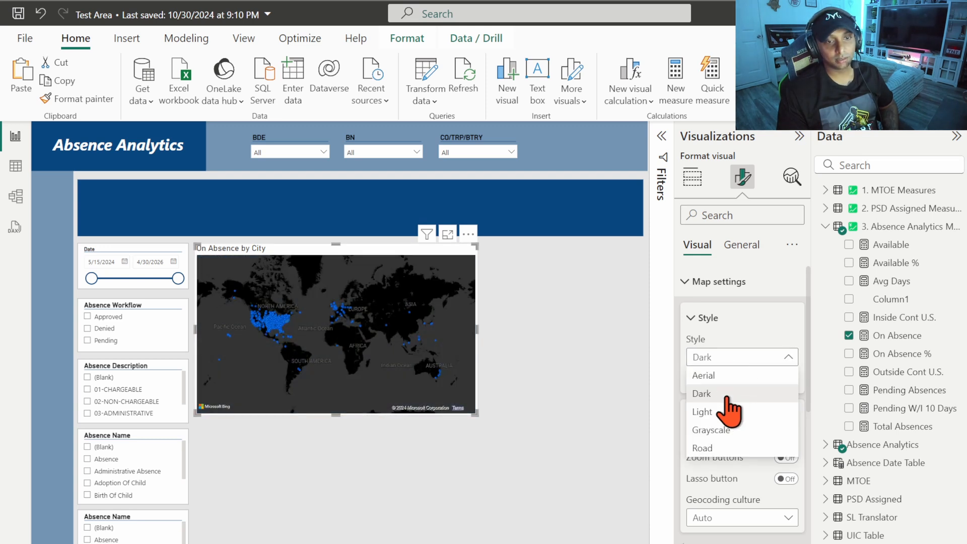
{"action": "left_click", "coordinate": [728, 412]}
Step: Enable the map's lasso button instead of the zoom buttons, keeping the geocoding culture at Auto
{"action": "left_click", "coordinate": [786, 458]}
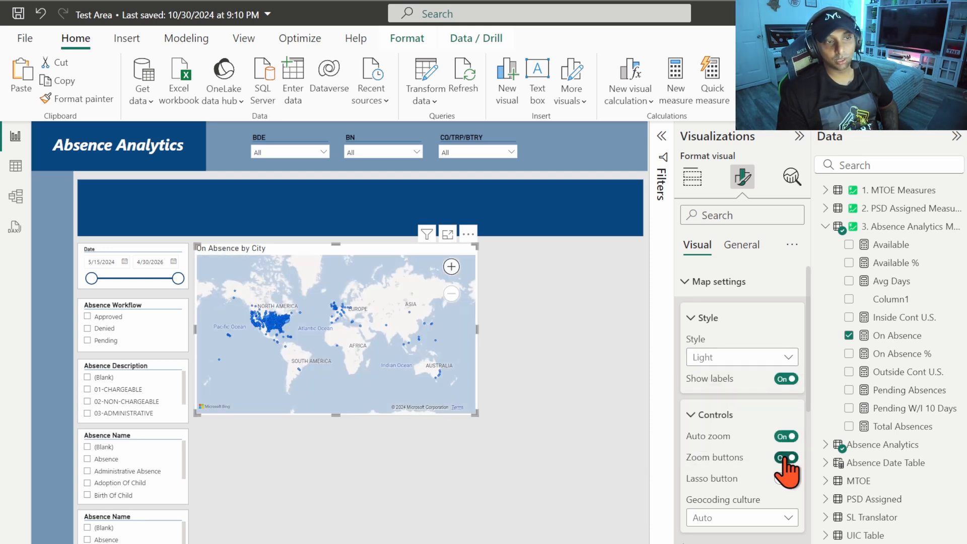
{"action": "left_click", "coordinate": [786, 479]}
{"action": "scroll", "coordinate": [746, 454], "scroll_direction": "down", "scroll_amount": 4}
{"action": "left_click", "coordinate": [739, 317]}
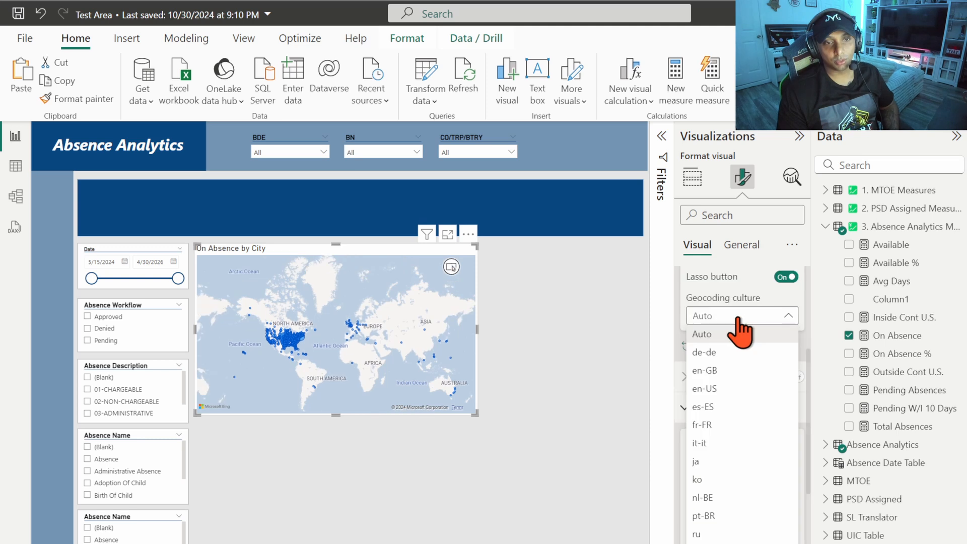
{"action": "left_click", "coordinate": [739, 333]}
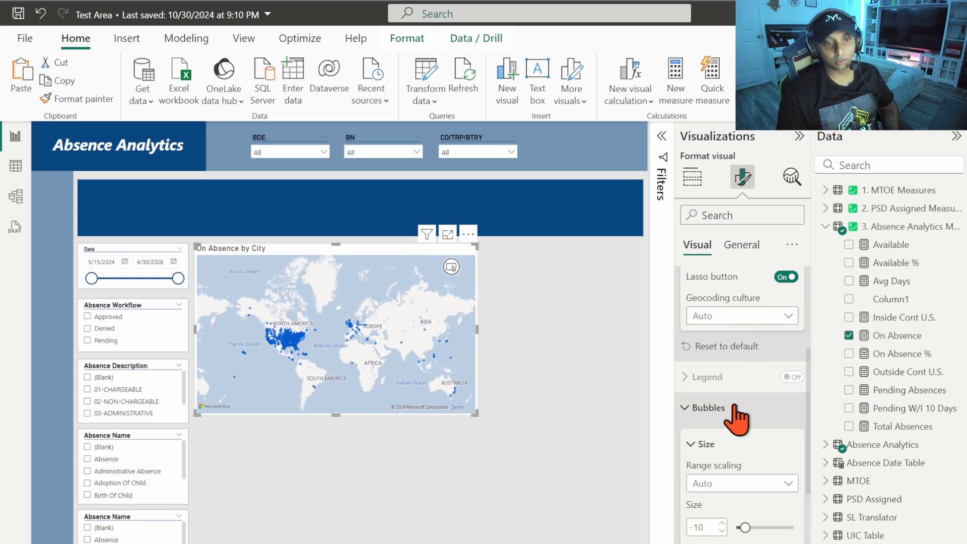
Step: Set the map's bubble size to 7 with Auto range scaling and check the bubbles at different map scales
{"action": "scroll", "coordinate": [739, 414], "scroll_direction": "down", "scroll_amount": 3}
{"action": "scroll", "coordinate": [738, 415], "scroll_direction": "up", "scroll_amount": 3}
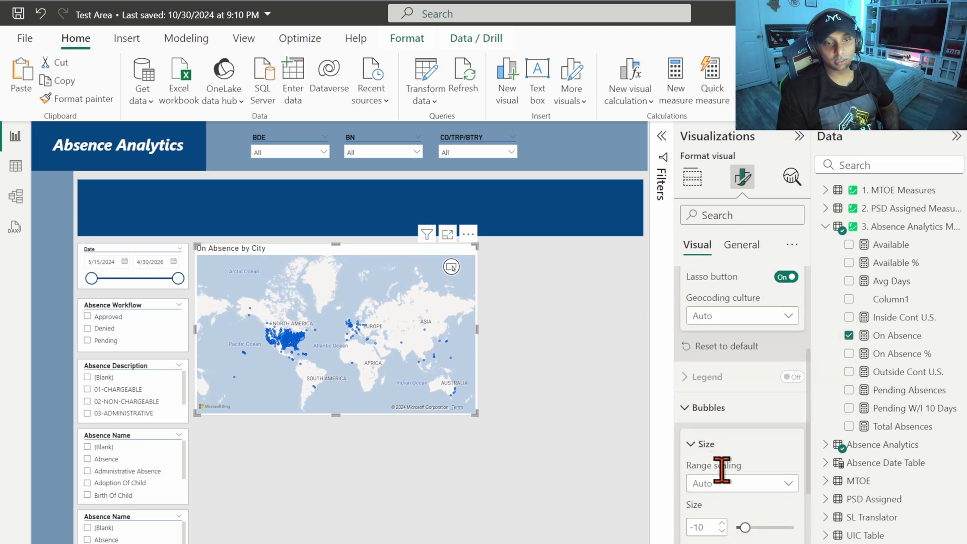
{"action": "left_click", "coordinate": [730, 484]}
{"action": "left_click", "coordinate": [751, 536]}
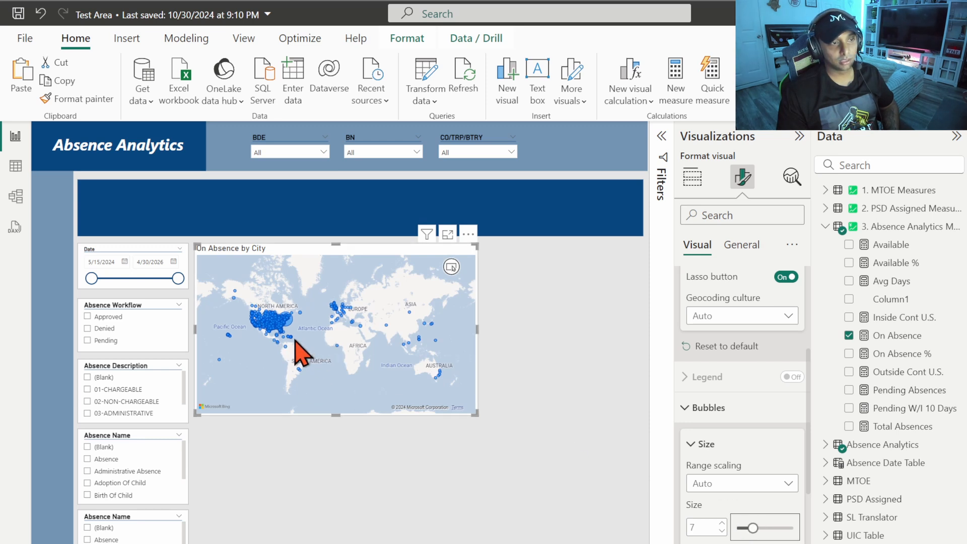
{"action": "scroll", "coordinate": [290, 353], "scroll_direction": "up", "scroll_amount": 4}
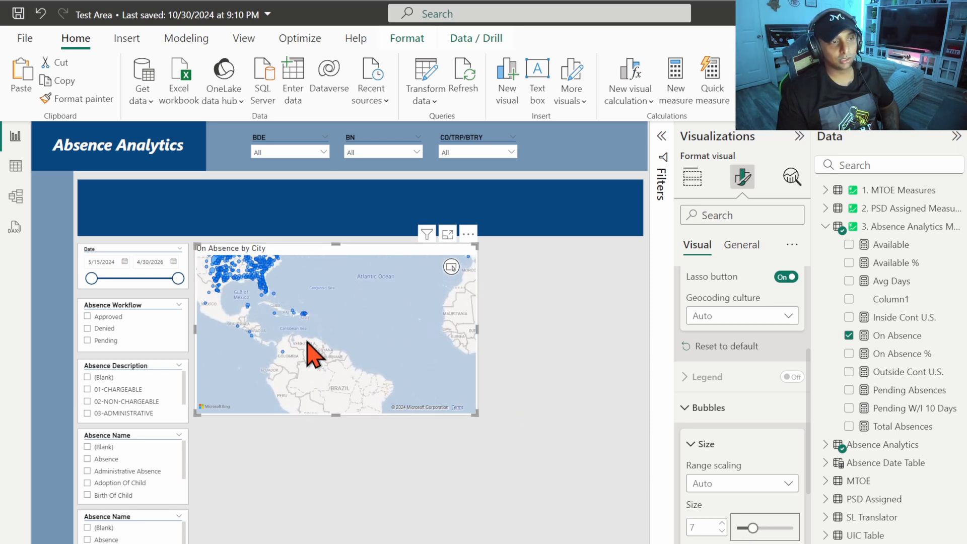
{"action": "scroll", "coordinate": [348, 346], "scroll_direction": "up", "scroll_amount": 2}
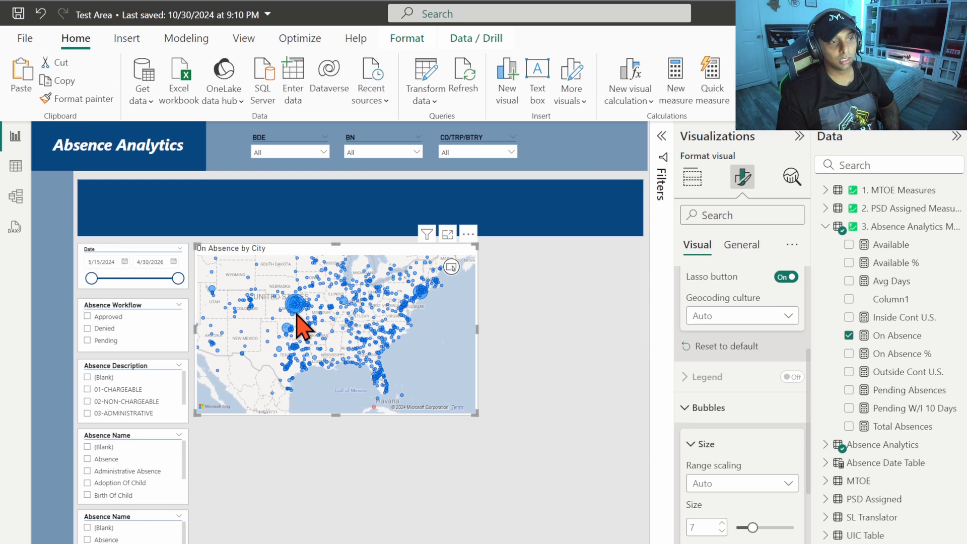
{"action": "scroll", "coordinate": [335, 329], "scroll_direction": "down", "scroll_amount": 3}
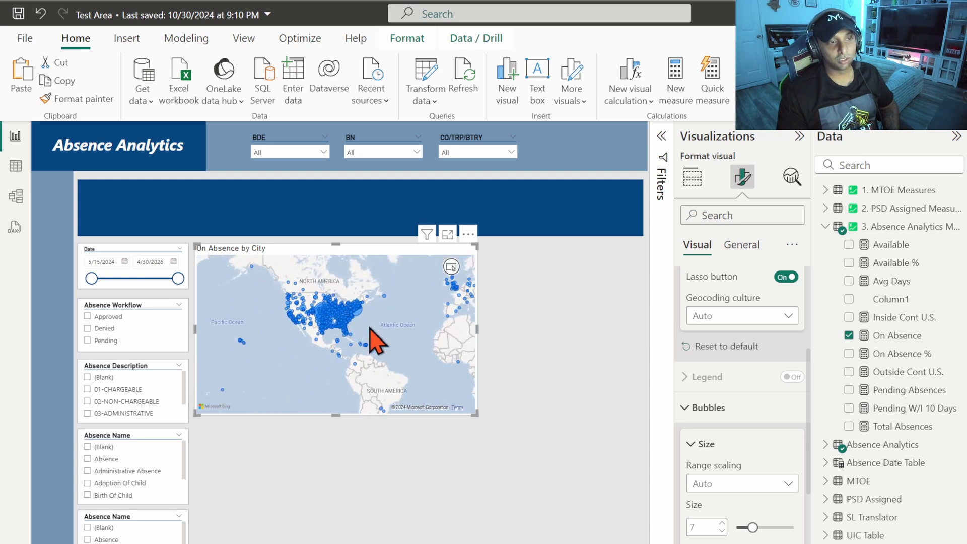
{"action": "scroll", "coordinate": [371, 328], "scroll_direction": "down", "scroll_amount": 3}
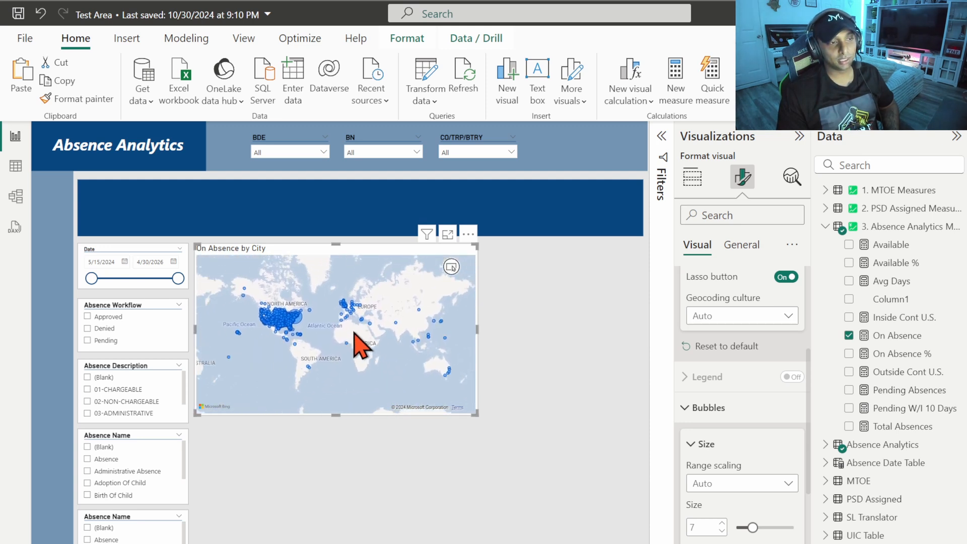
{"action": "left_click_drag", "start_coordinate": [336, 336], "coordinate": [342, 333]}
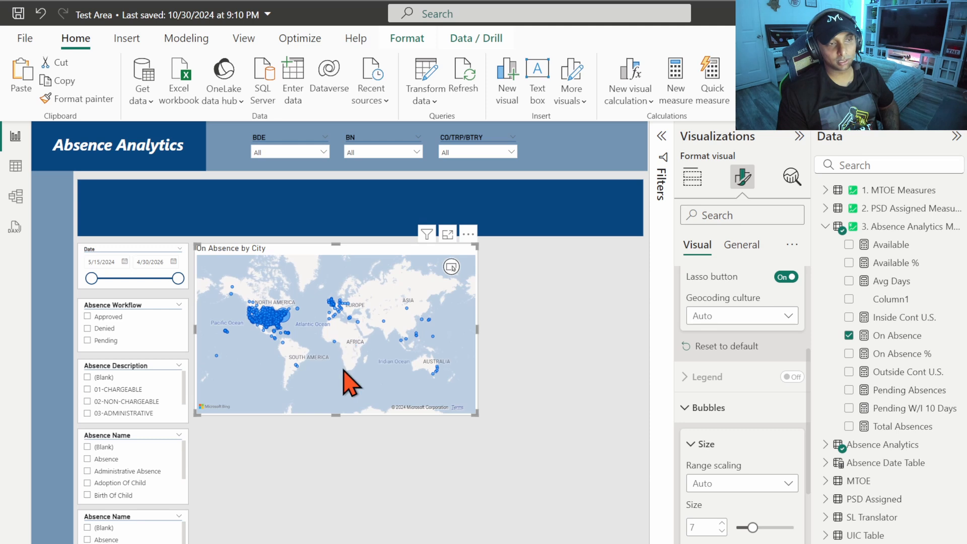
Step: Try the heat map display on the map visual and switch it back off
{"action": "scroll", "coordinate": [695, 454], "scroll_direction": "down", "scroll_amount": 5}
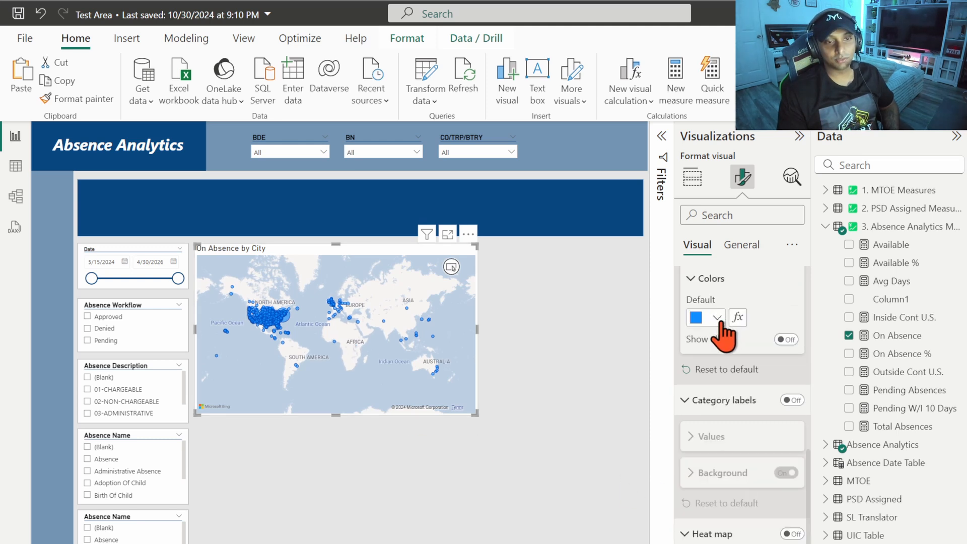
{"action": "left_click", "coordinate": [791, 533]}
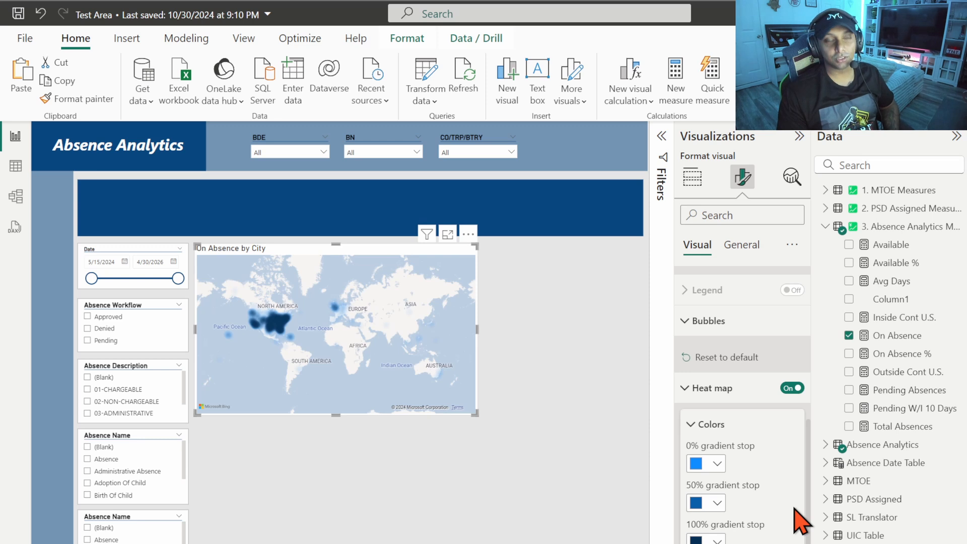
{"action": "left_click", "coordinate": [793, 390]}
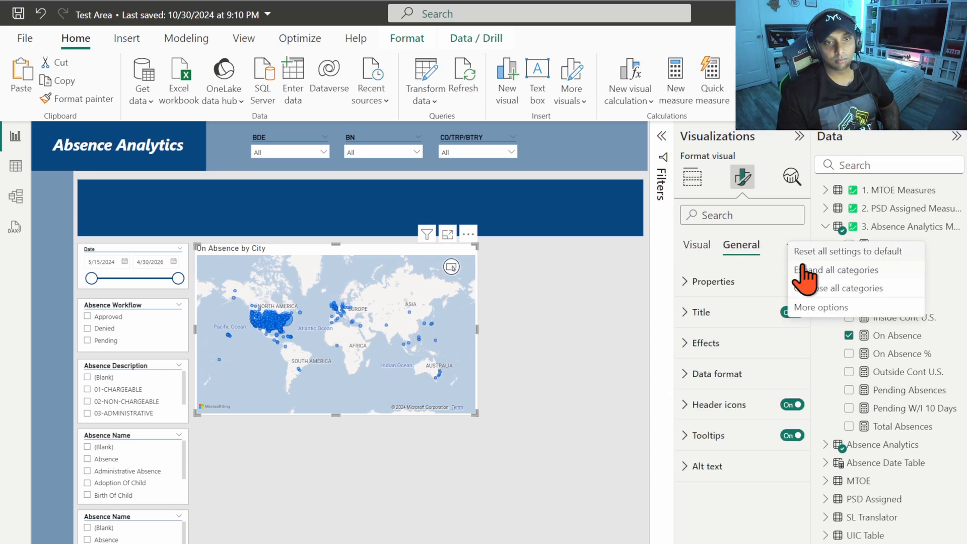
Step: Turn off the map visual's title
{"action": "left_click", "coordinate": [803, 270]}
{"action": "scroll", "coordinate": [758, 332], "scroll_direction": "down", "scroll_amount": 4}
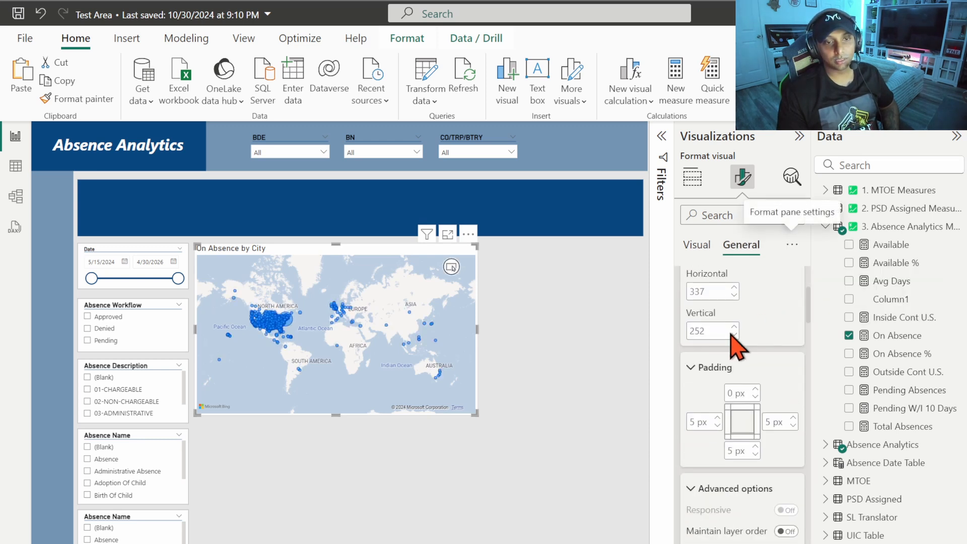
{"action": "scroll", "coordinate": [748, 426], "scroll_direction": "down", "scroll_amount": 5}
{"action": "triple_click", "coordinate": [734, 282]}
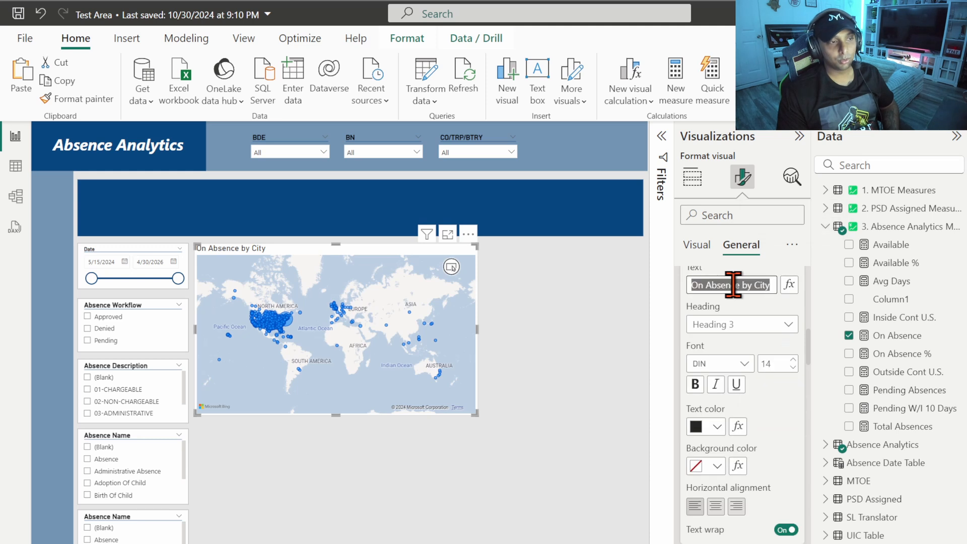
{"action": "scroll", "coordinate": [756, 332], "scroll_direction": "up", "scroll_amount": 3}
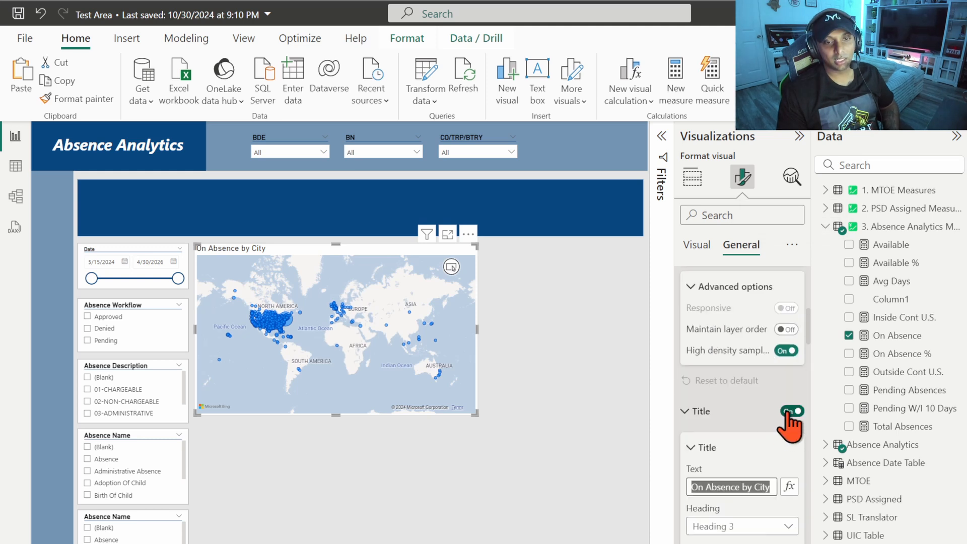
{"action": "left_click", "coordinate": [790, 411]}
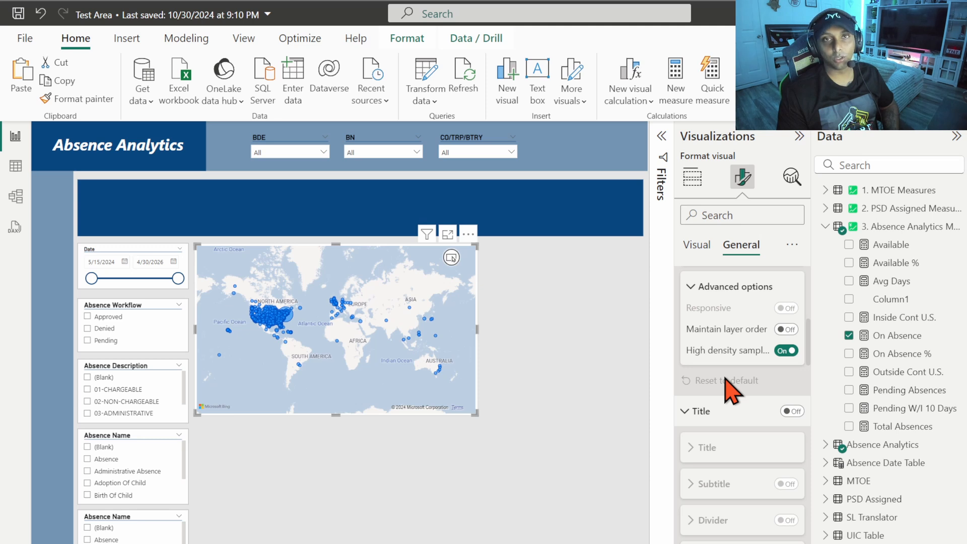
{"action": "scroll", "coordinate": [726, 380], "scroll_direction": "down", "scroll_amount": 3}
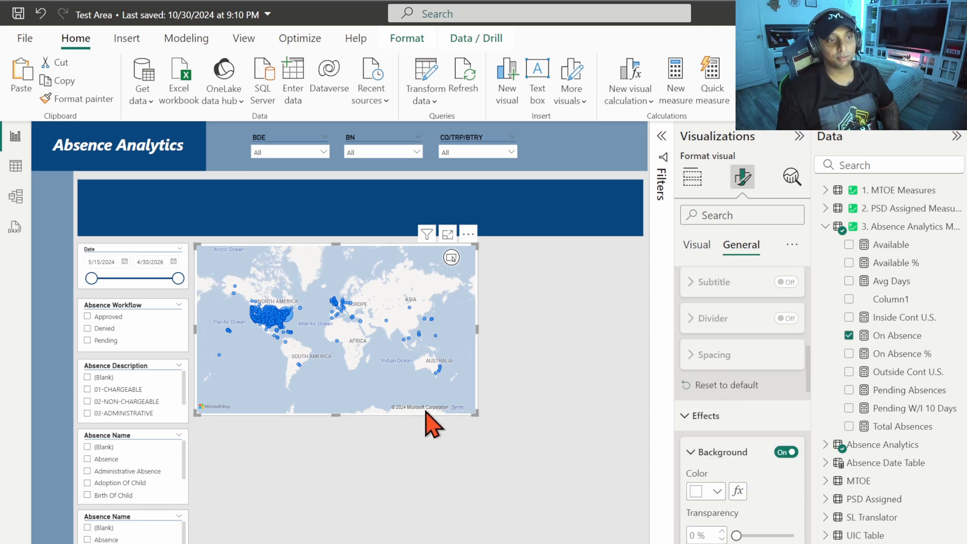
Step: Turn off the map visual's background and look through its remaining data format, header icon and tooltip settings
{"action": "left_click", "coordinate": [787, 452]}
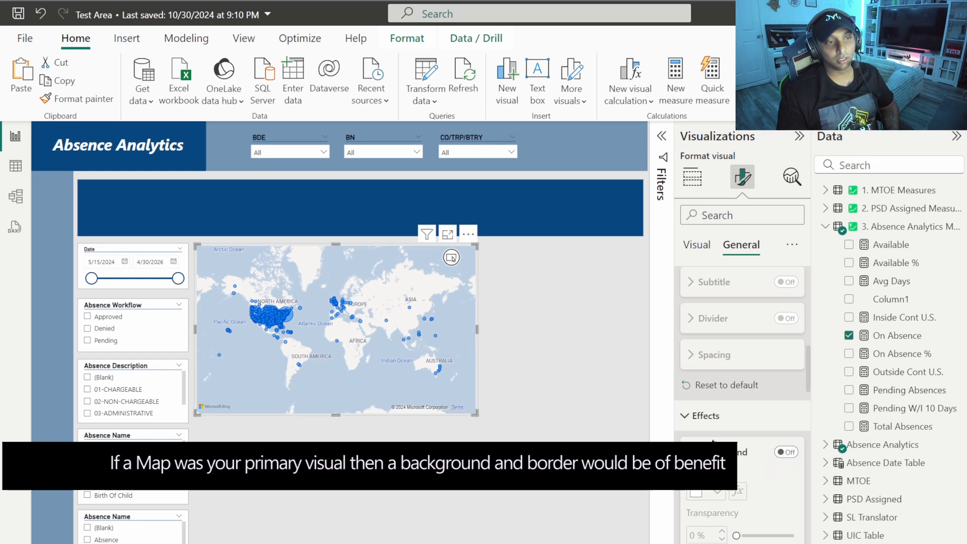
{"action": "scroll", "coordinate": [714, 443], "scroll_direction": "down", "scroll_amount": 5}
{"action": "scroll", "coordinate": [749, 357], "scroll_direction": "down", "scroll_amount": 10}
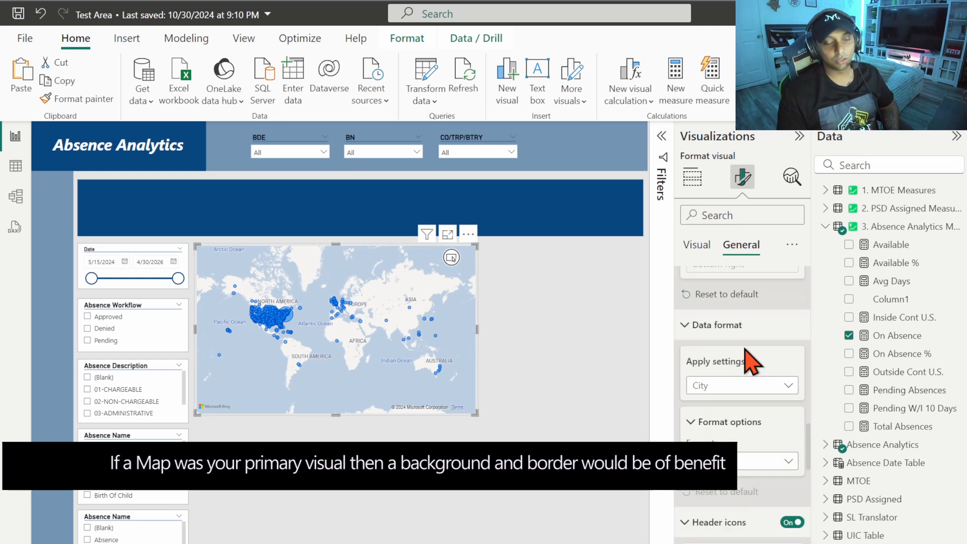
{"action": "scroll", "coordinate": [732, 383], "scroll_direction": "down", "scroll_amount": 5}
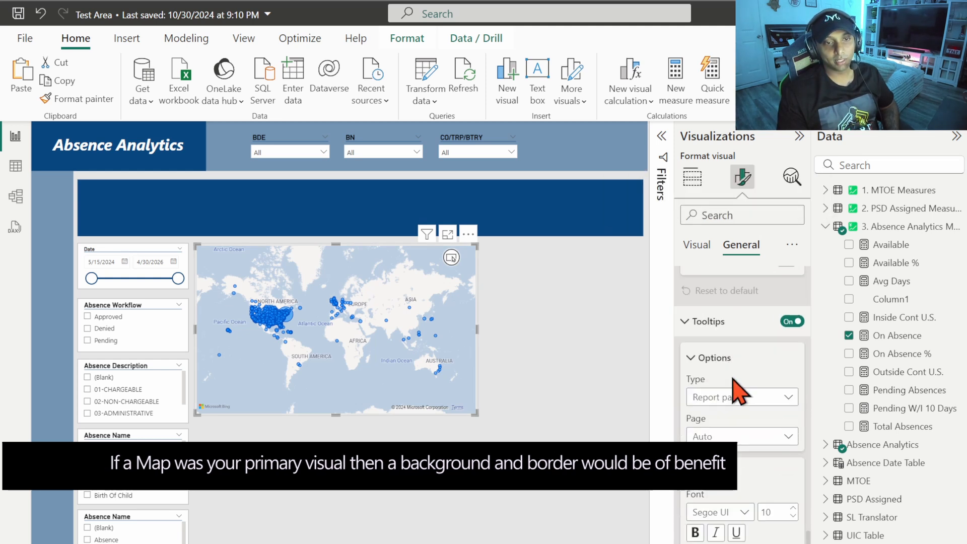
{"action": "scroll", "coordinate": [731, 373], "scroll_direction": "down", "scroll_amount": 3}
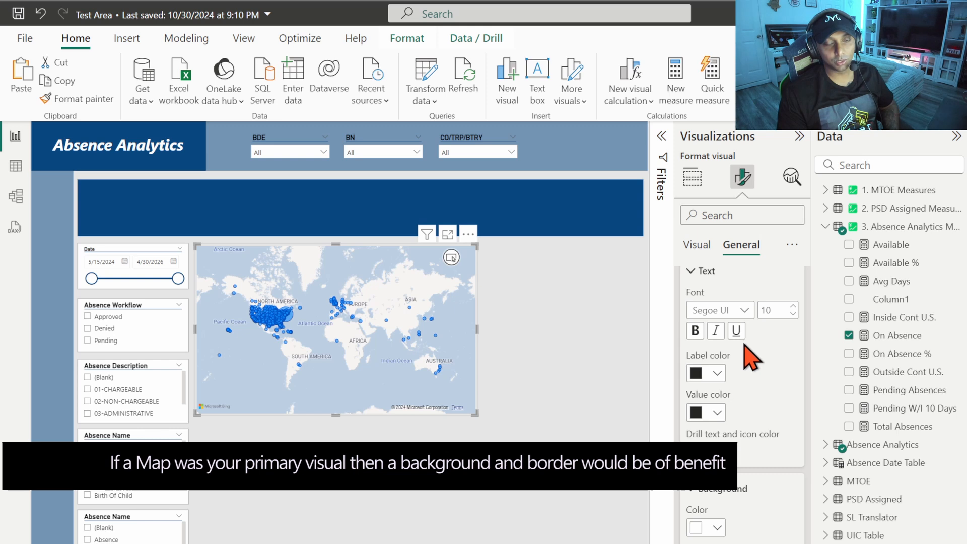
{"action": "scroll", "coordinate": [703, 392], "scroll_direction": "down", "scroll_amount": 3}
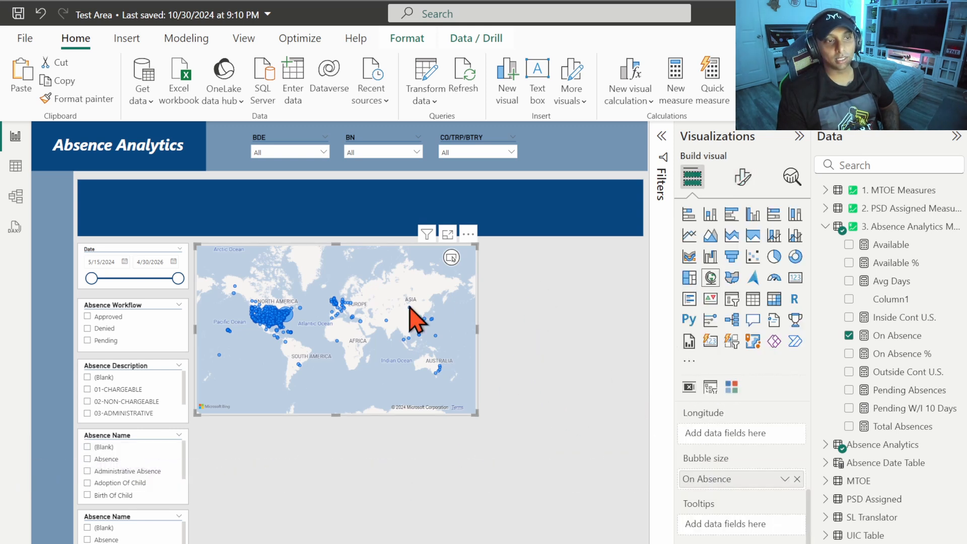
Step: Rename the map's bubble size field from On Absence to Total for this visual and check the bubble tooltip
{"action": "mouse_move", "coordinate": [410, 310]}
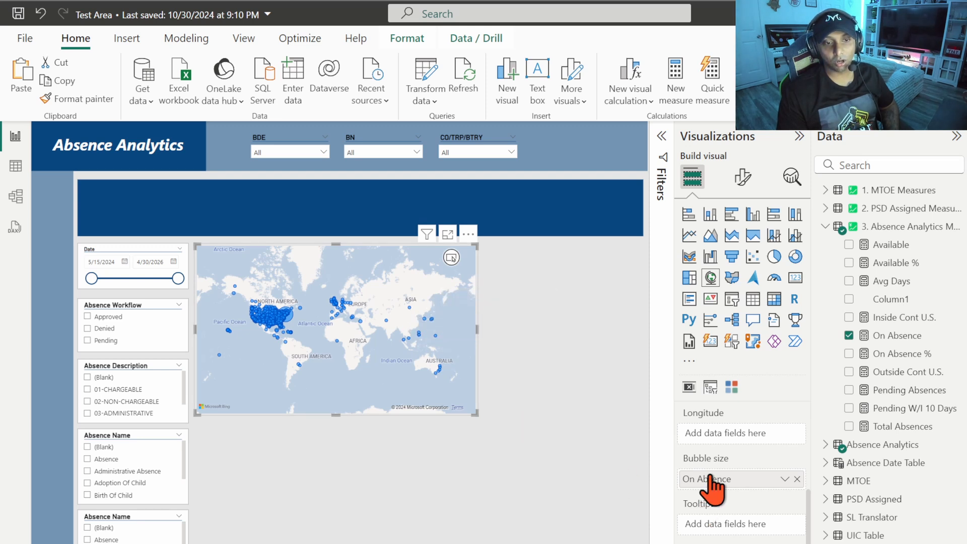
{"action": "scroll", "coordinate": [712, 482], "scroll_direction": "up", "scroll_amount": 3}
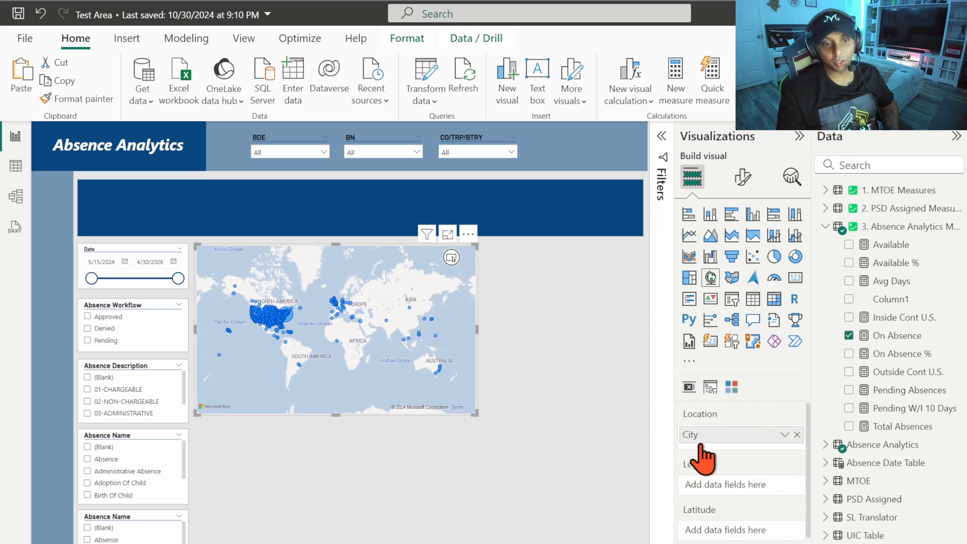
{"action": "scroll", "coordinate": [700, 473], "scroll_direction": "down", "scroll_amount": 3}
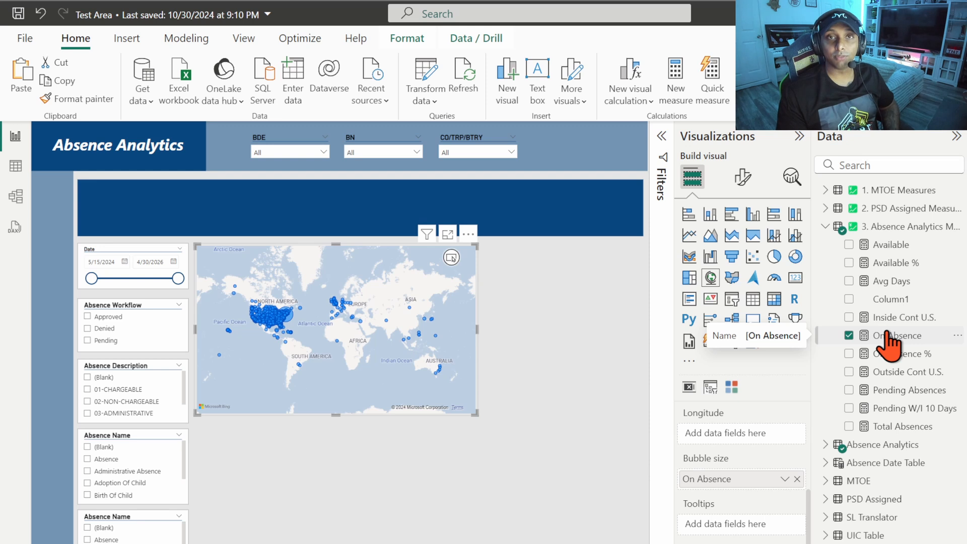
{"action": "double_click", "coordinate": [708, 481]}
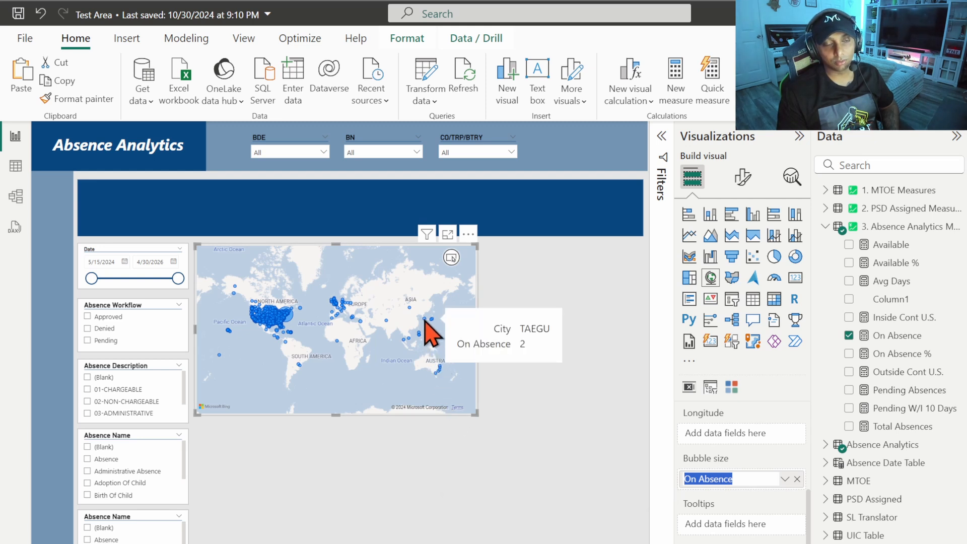
{"action": "left_click_drag", "start_coordinate": [737, 478], "coordinate": [701, 475]}
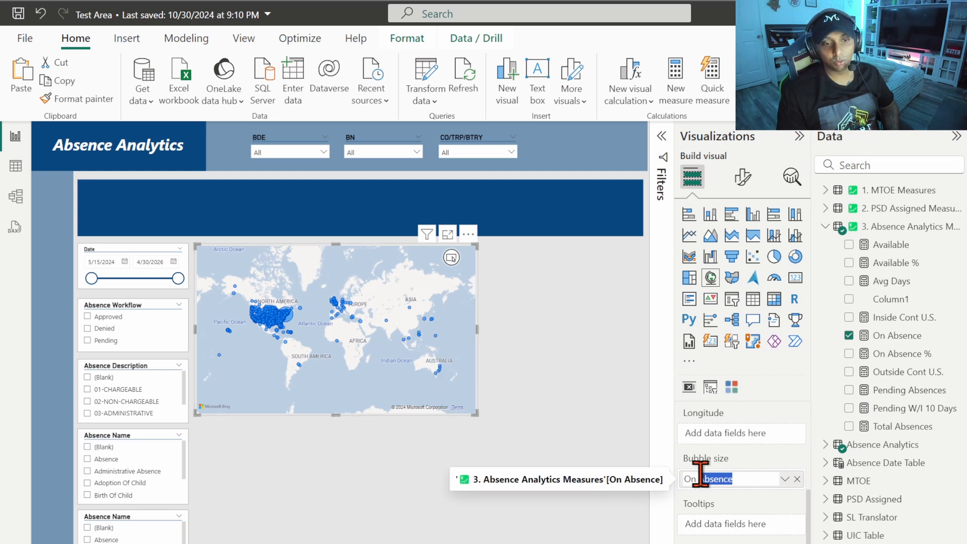
{"action": "type", "text": "Tot"}
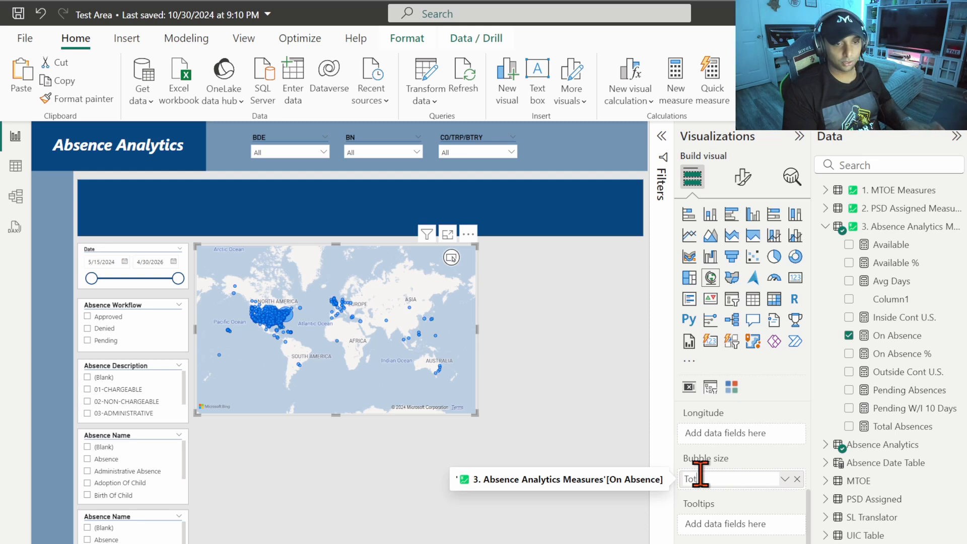
{"action": "type", "text": "al"}
{"action": "key", "text": "Return"}
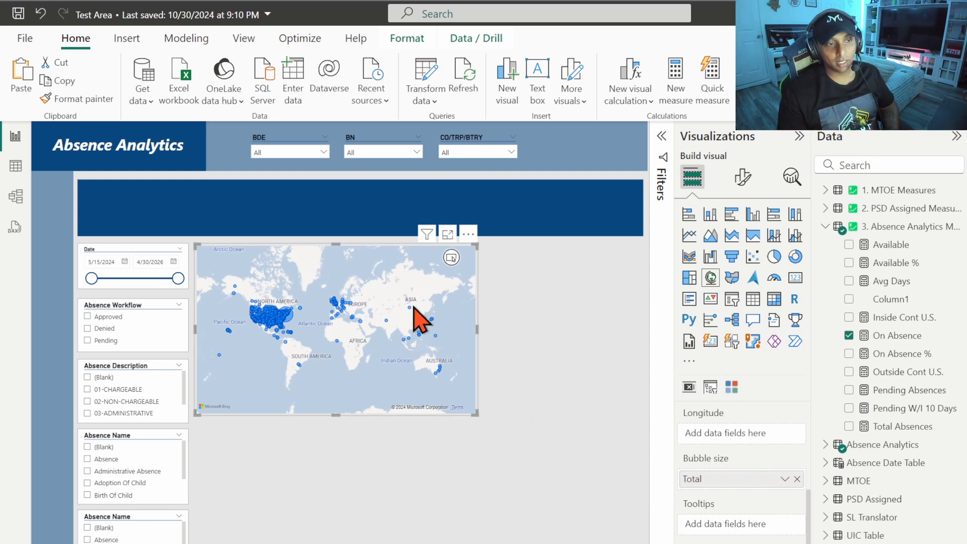
{"action": "mouse_move", "coordinate": [410, 309]}
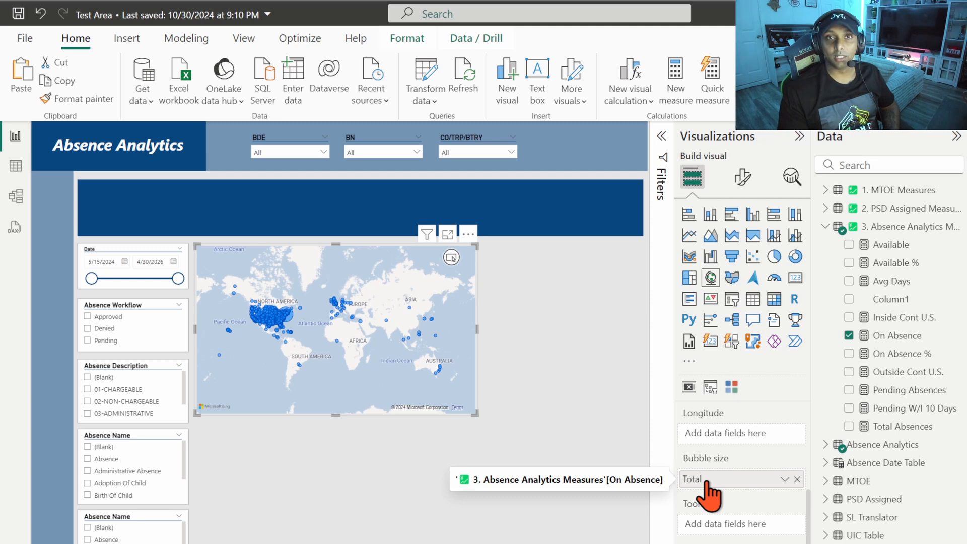
Step: Duplicate the wide dark blue rectangle below the header and place the copy beneath the map
{"action": "left_click", "coordinate": [382, 200]}
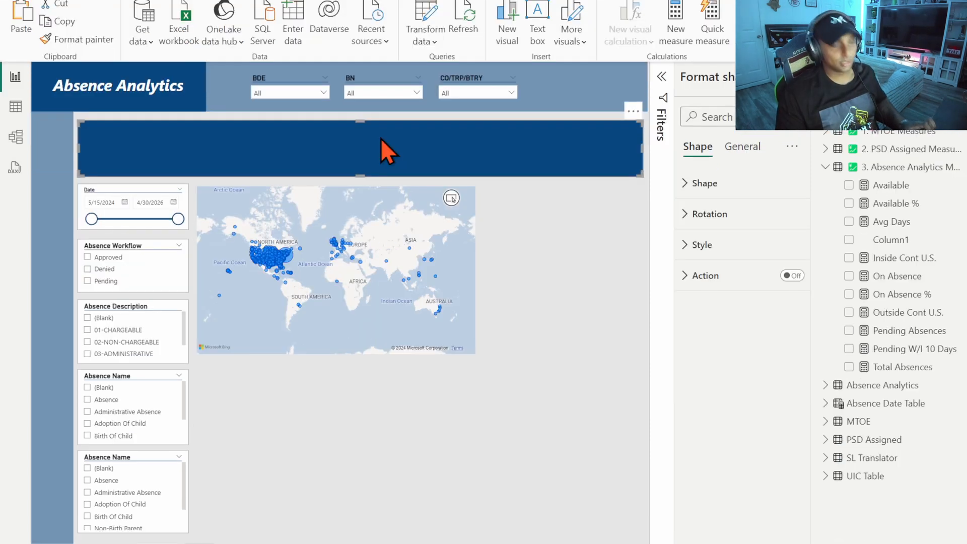
{"action": "key", "text": "ctrl+c"}
{"action": "key", "text": "ctrl+v"}
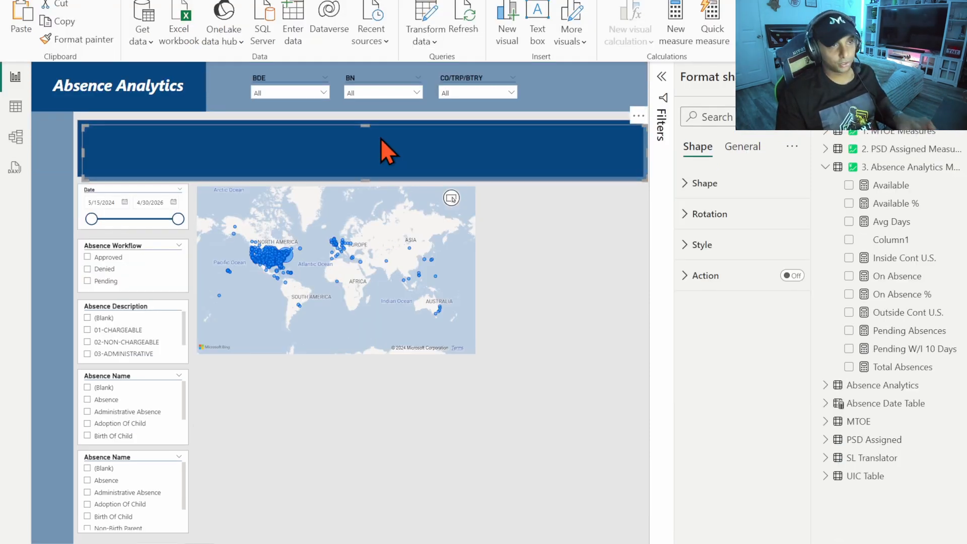
{"action": "left_click_drag", "start_coordinate": [381, 140], "coordinate": [496, 400]}
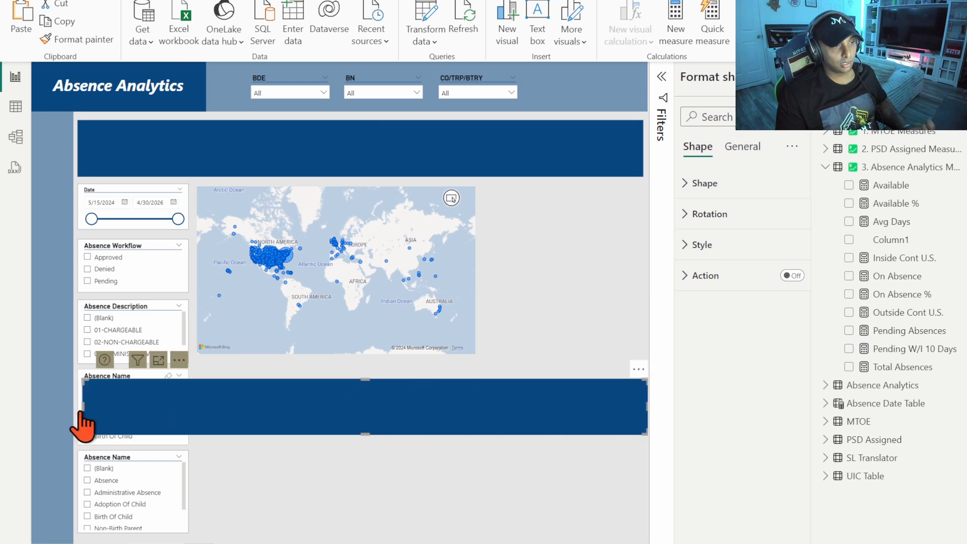
Step: Resize the copied rectangle into a tall, narrow panel just under the map, reaching down to the bottom of the slicer column
{"action": "left_click_drag", "start_coordinate": [82, 408], "coordinate": [198, 412]}
{"action": "left_click_drag", "start_coordinate": [419, 379], "coordinate": [422, 365]}
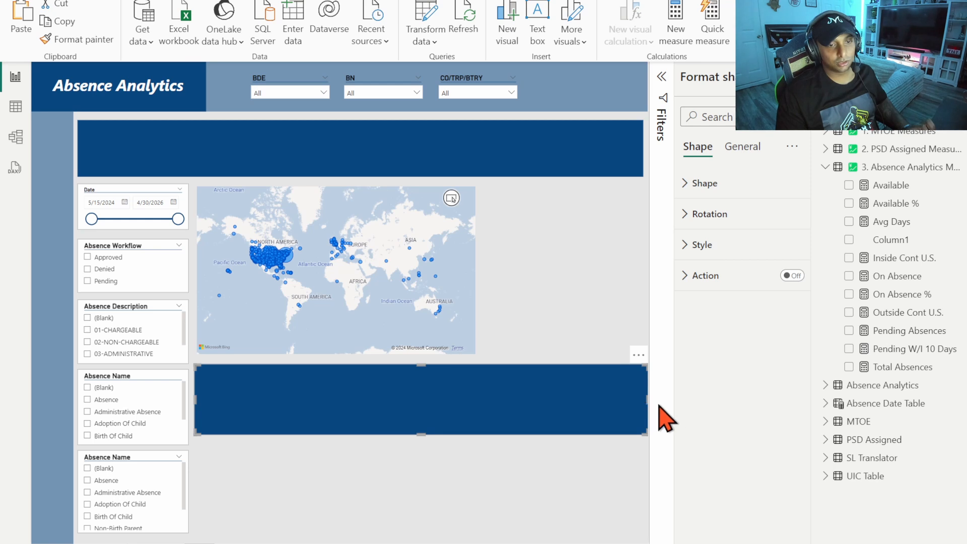
{"action": "left_click_drag", "start_coordinate": [645, 402], "coordinate": [299, 396]}
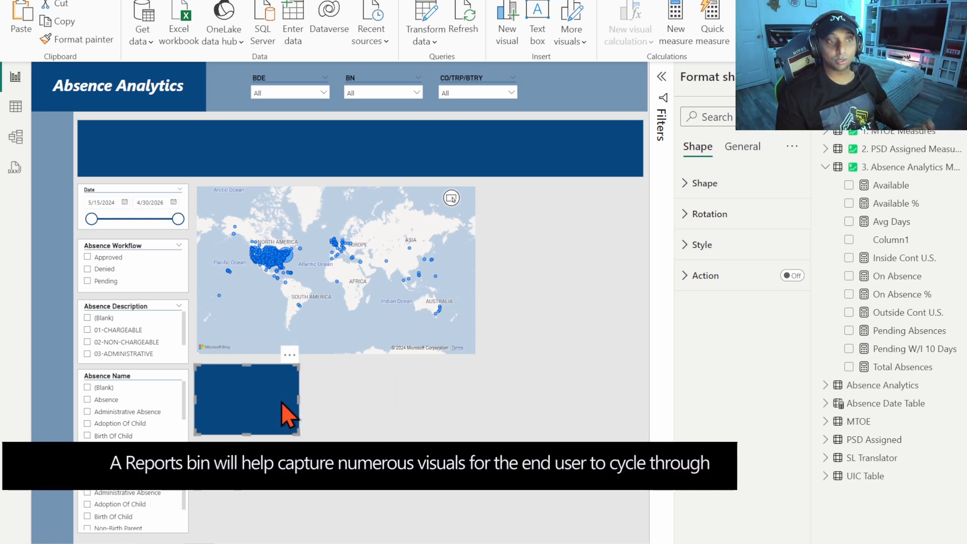
{"action": "left_click_drag", "start_coordinate": [246, 433], "coordinate": [256, 533]}
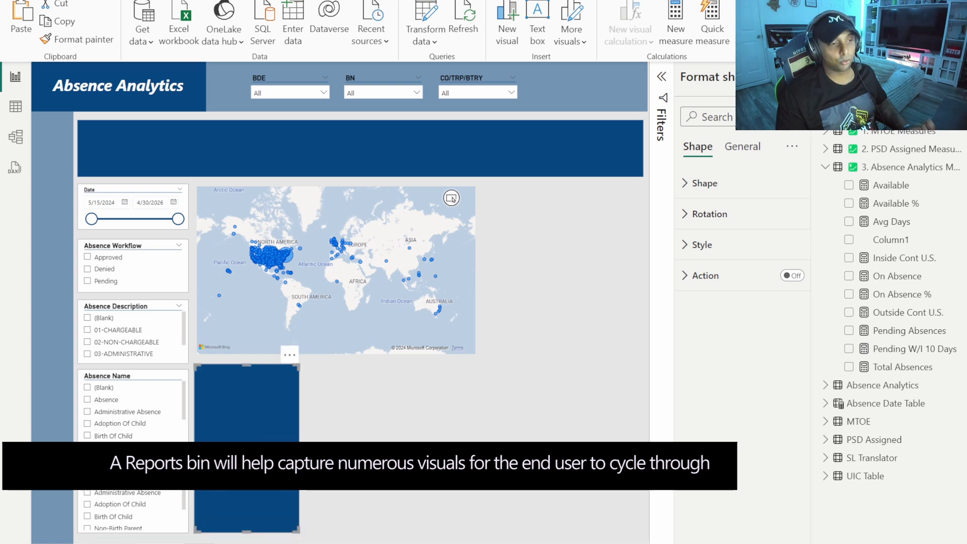
{"action": "left_click_drag", "start_coordinate": [250, 436], "coordinate": [249, 433]}
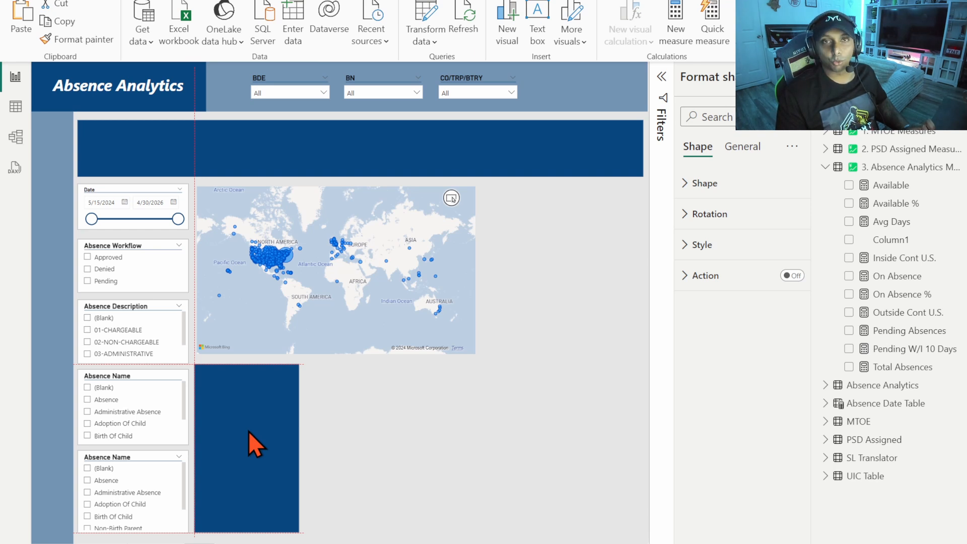
{"action": "left_click_drag", "start_coordinate": [249, 432], "coordinate": [249, 432]}
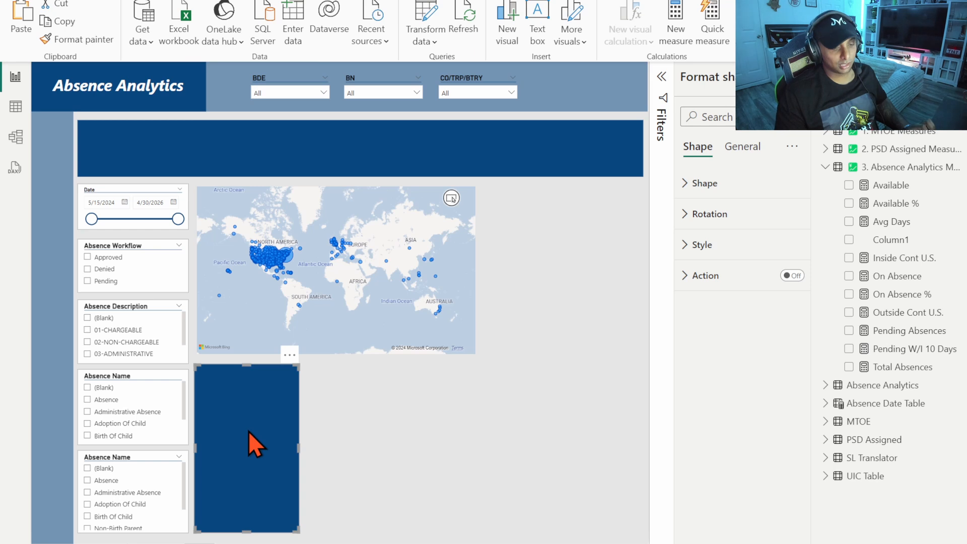
Step: Nudge the dark blue panel sideways to align with the map's left edge and extend its lower edge slightly
{"action": "key", "text": "Right"}
{"action": "key", "text": "Right"}
{"action": "key", "text": "Right"}
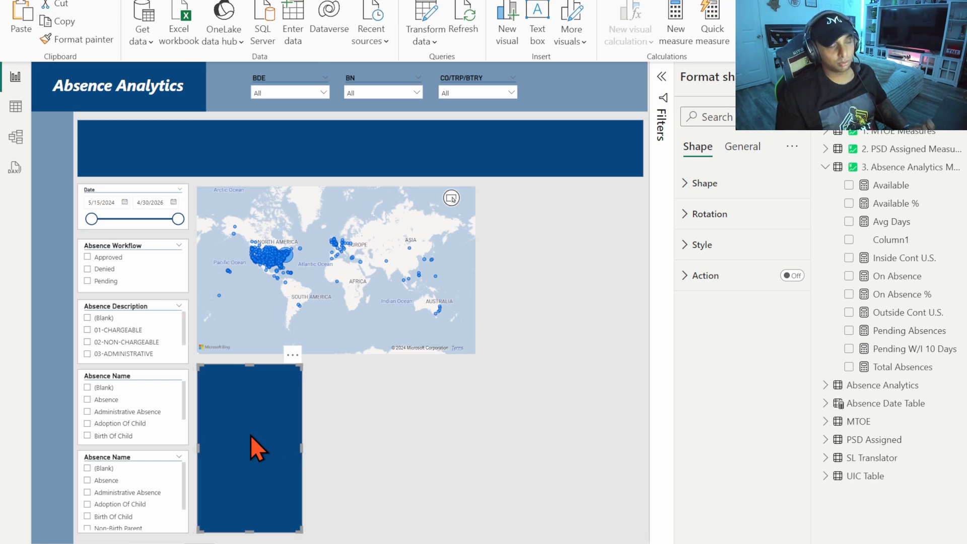
{"action": "left_click", "coordinate": [385, 437]}
{"action": "left_click", "coordinate": [240, 414]}
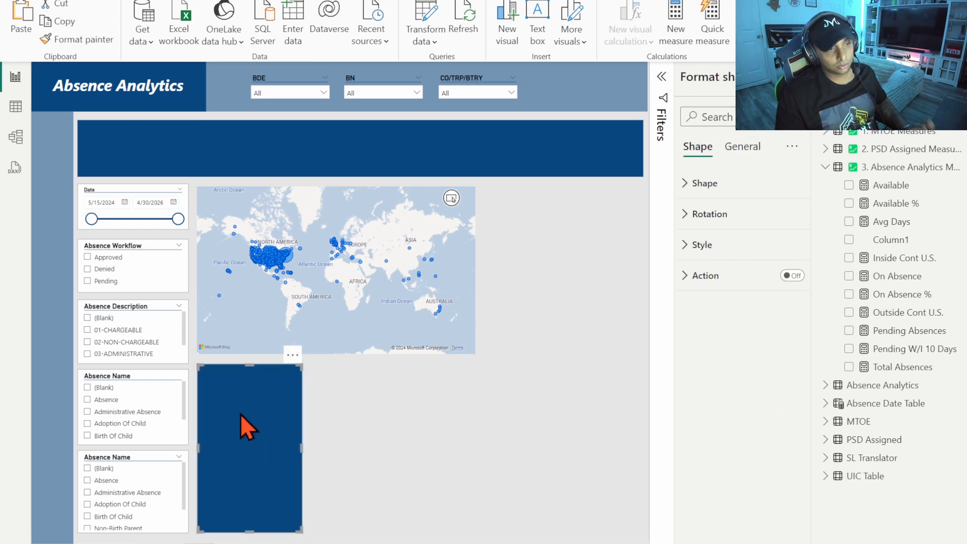
{"action": "left_click", "coordinate": [371, 443]}
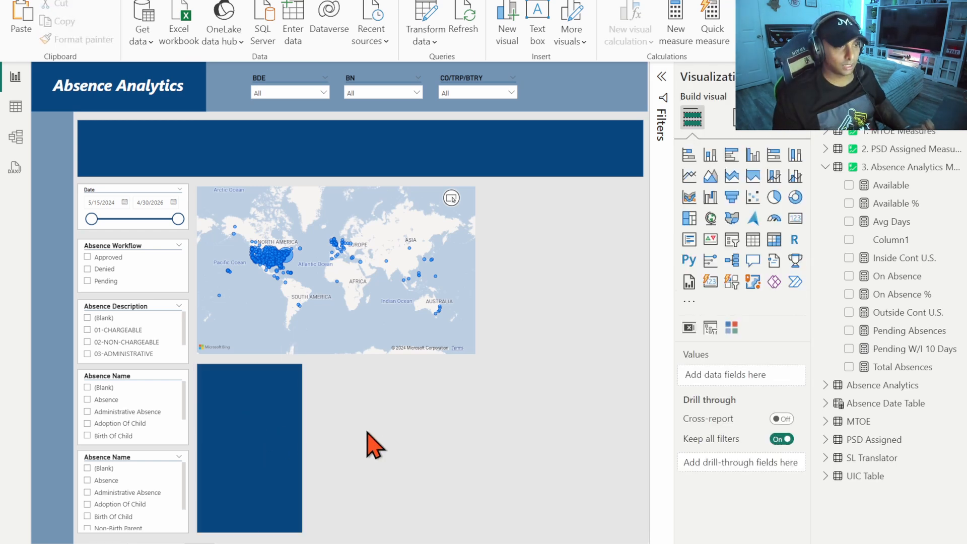
{"action": "left_click", "coordinate": [253, 442]}
{"action": "key", "text": "Left"}
{"action": "left_click", "coordinate": [422, 460]}
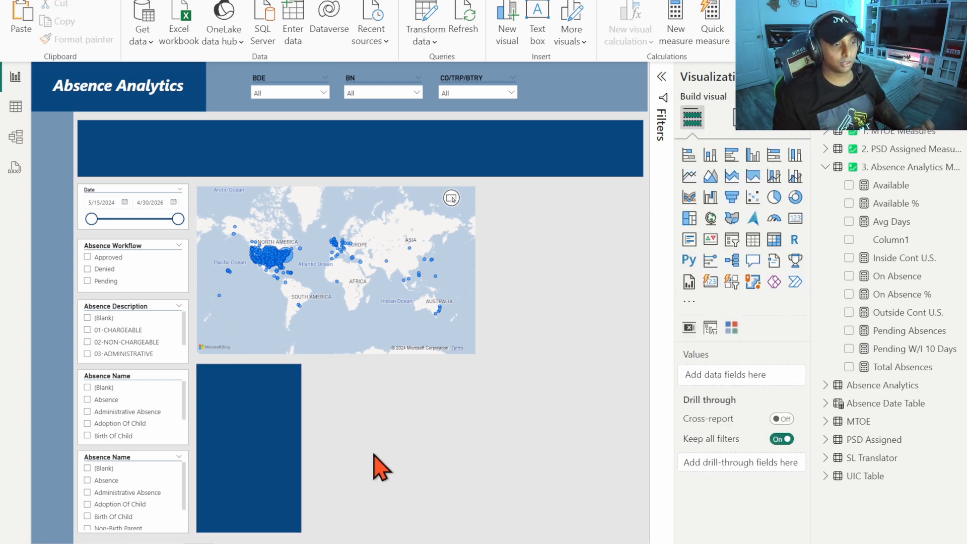
{"action": "left_click", "coordinate": [270, 471]}
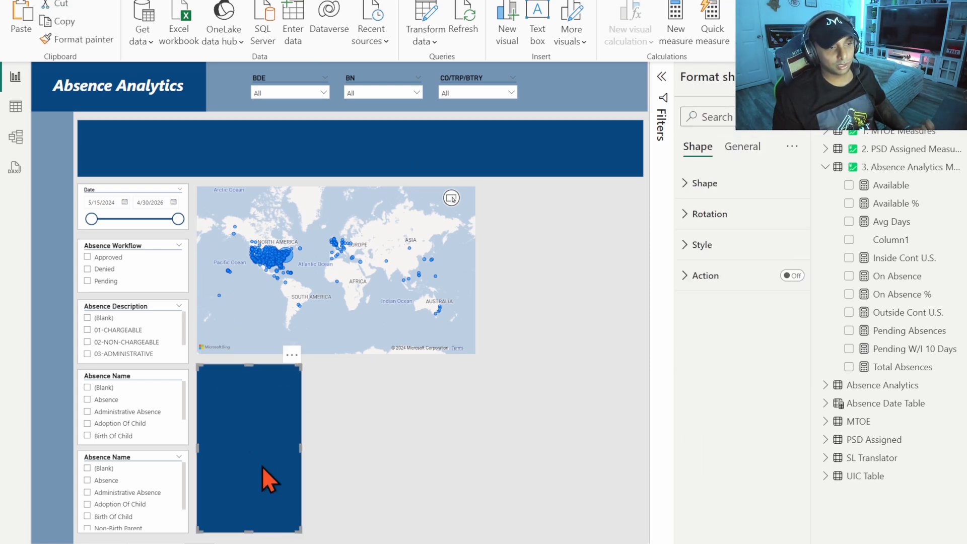
{"action": "left_click", "coordinate": [361, 424]}
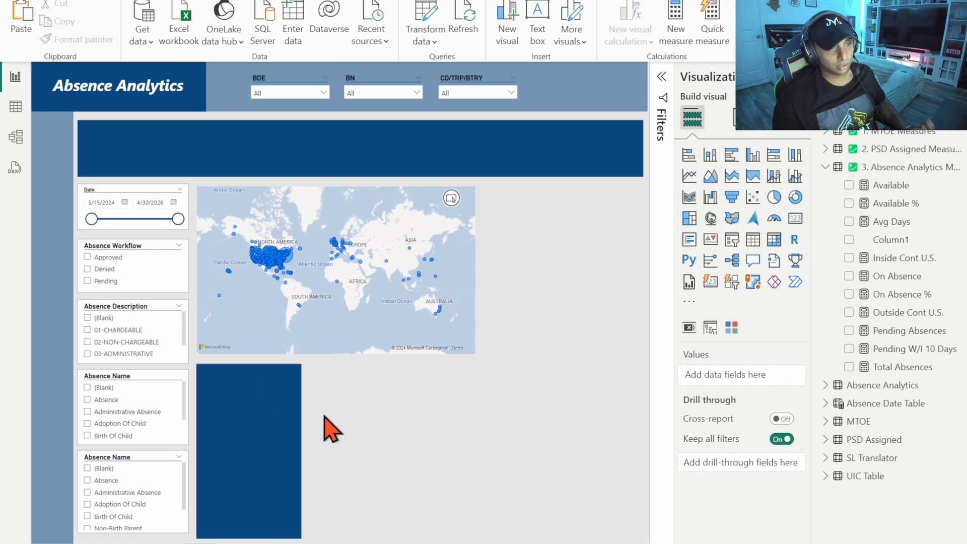
Step: Place a copy of the Absence Analytics title text box at the top of the dark blue panel and change its text to "Reports"
{"action": "left_click", "coordinate": [141, 84]}
{"action": "left_click", "coordinate": [145, 73]}
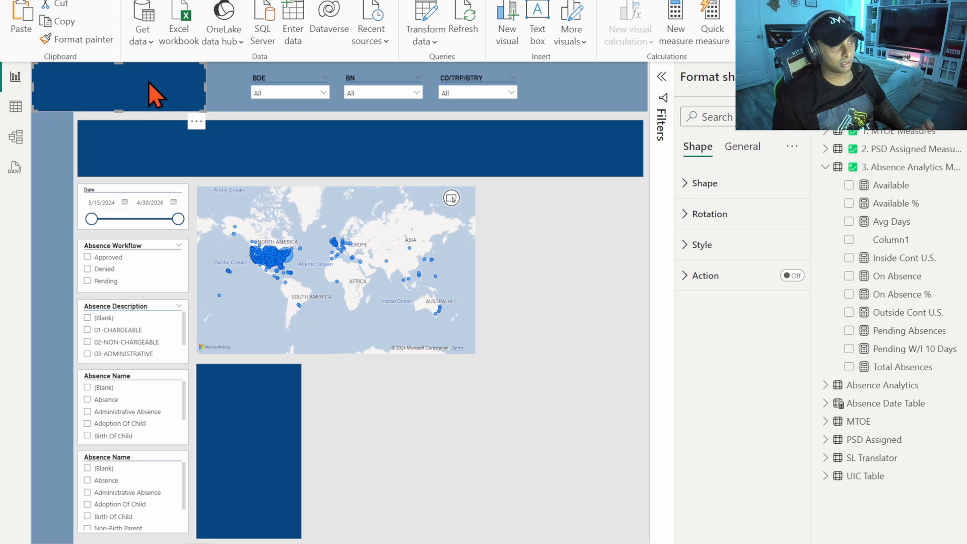
{"action": "left_click", "coordinate": [422, 459]}
{"action": "left_click", "coordinate": [146, 85]}
{"action": "left_click", "coordinate": [154, 86]}
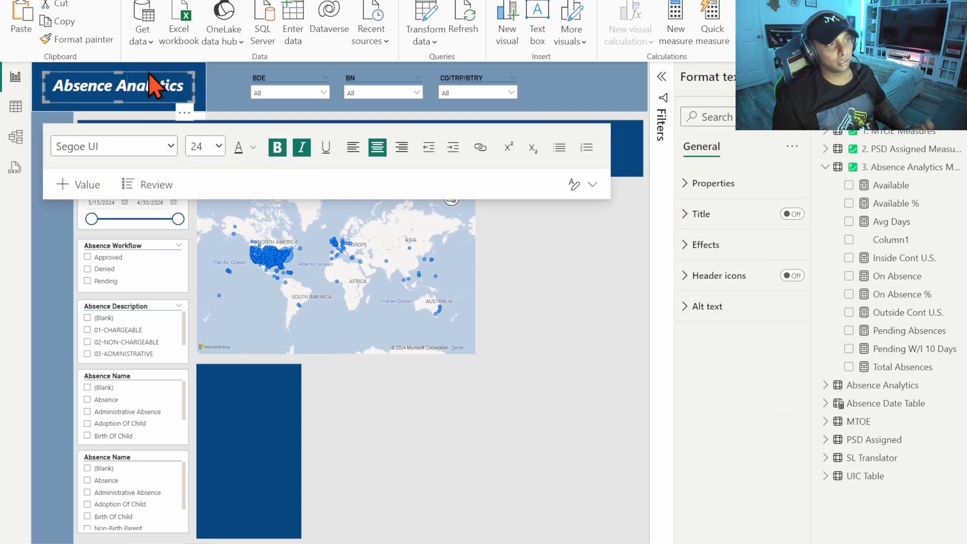
{"action": "left_click", "coordinate": [153, 87]}
{"action": "left_click", "coordinate": [453, 447]}
{"action": "left_click", "coordinate": [146, 83]}
{"action": "left_click", "coordinate": [146, 83]}
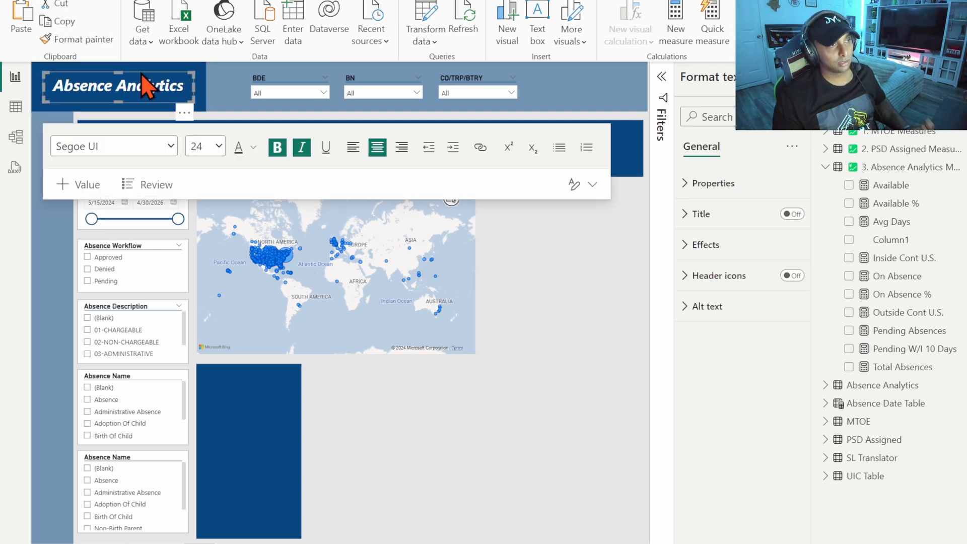
{"action": "left_click_drag", "start_coordinate": [141, 74], "coordinate": [324, 372]}
{"action": "triple_click", "coordinate": [253, 378]}
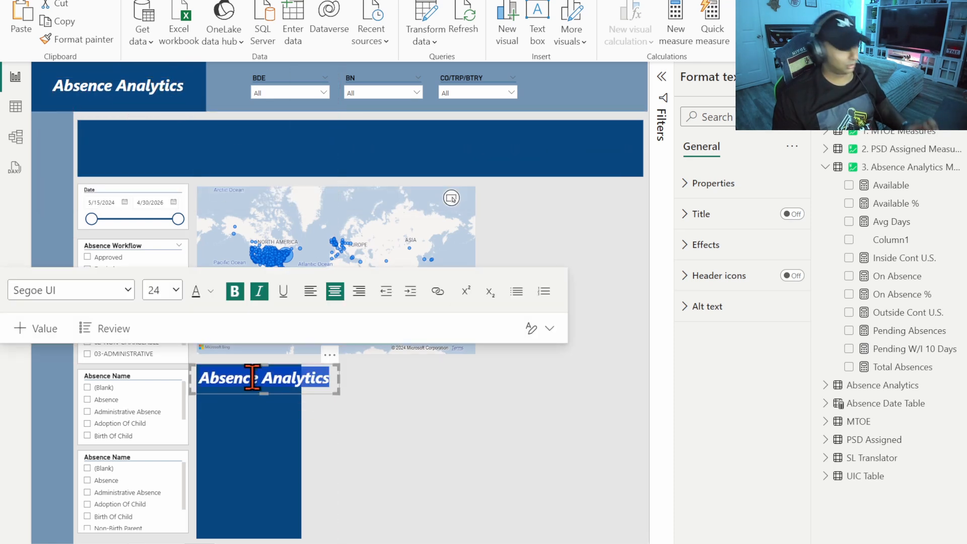
{"action": "type", "text": "Reports"}
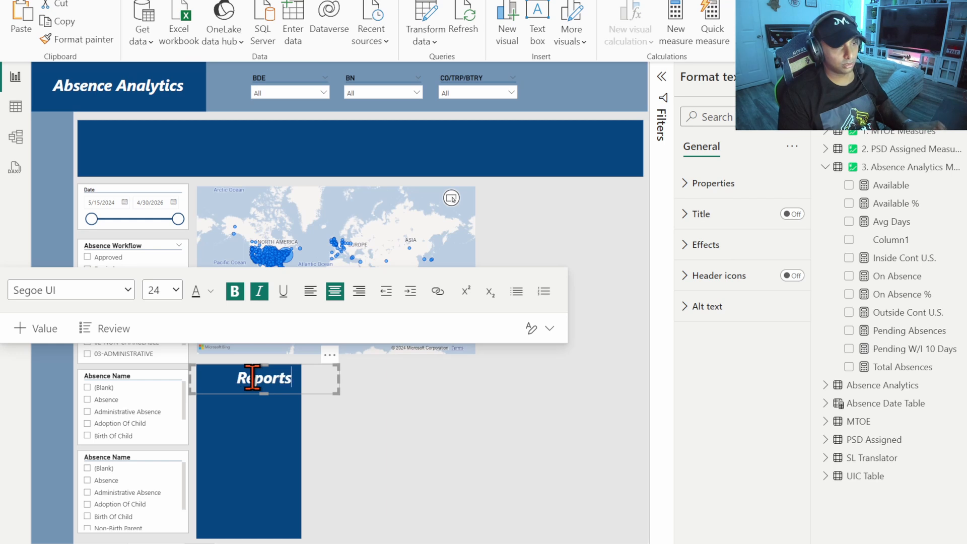
Step: Add the line "(Select One)" below "Reports" in the text box and set that line's font size to 11
{"action": "key", "text": "Return"}
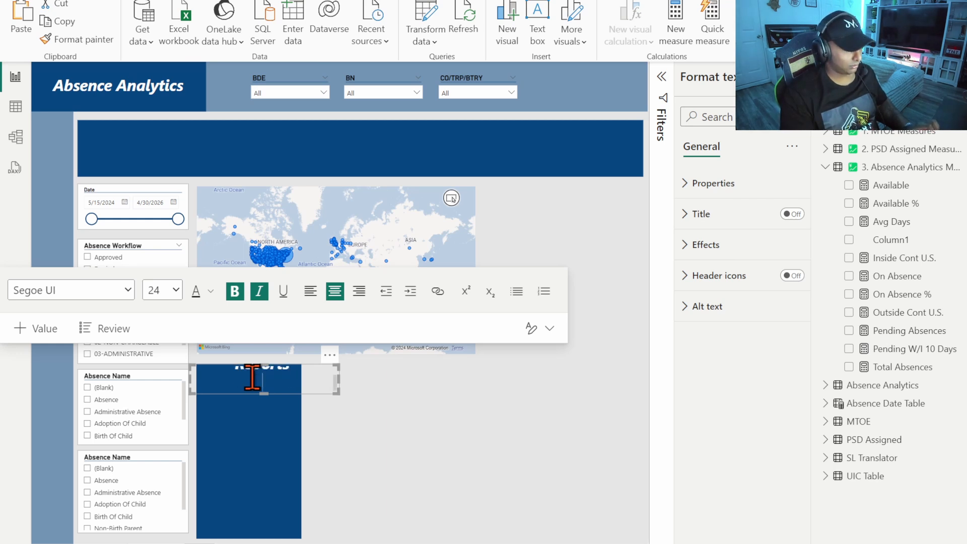
{"action": "type", "text": "(Select One)"}
{"action": "left_click_drag", "start_coordinate": [326, 385], "coordinate": [213, 381]}
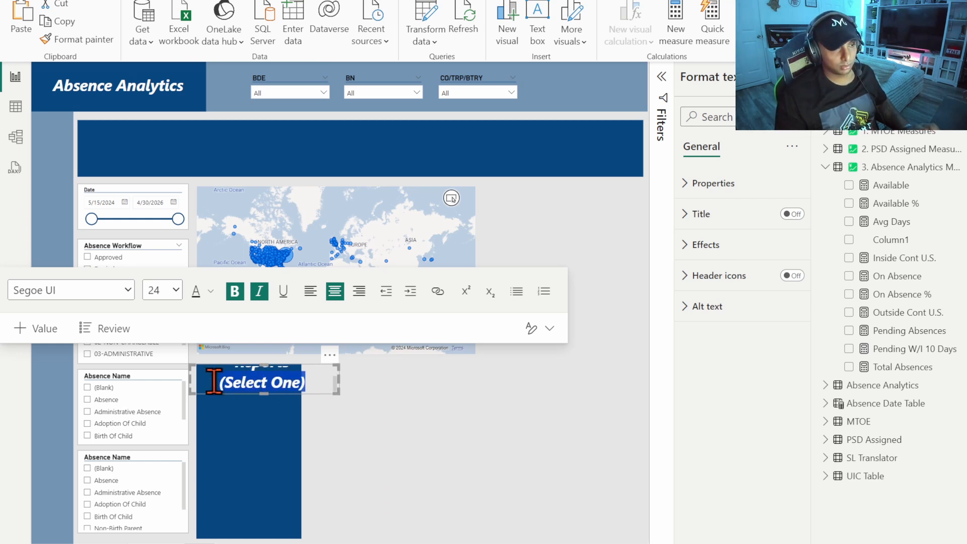
{"action": "left_click", "coordinate": [176, 292]}
{"action": "left_click", "coordinate": [176, 183]}
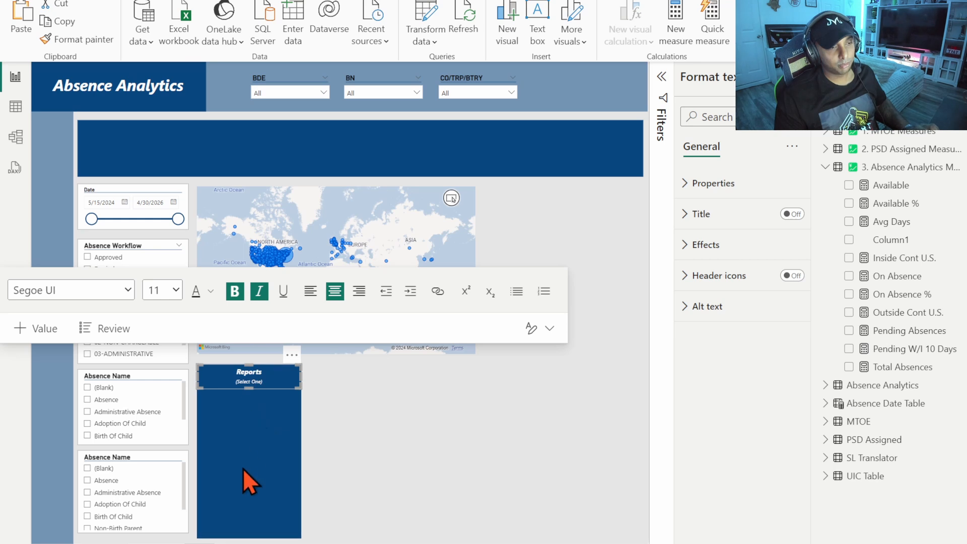
{"action": "left_click", "coordinate": [324, 434]}
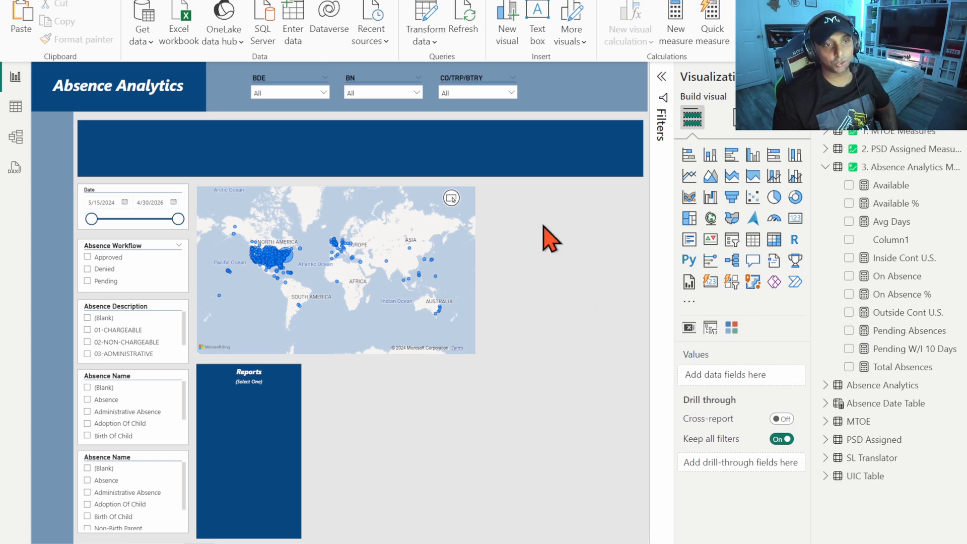
Step: Insert a clustered column chart beside the map and fit it between the map and the end of the blue banner
{"action": "left_click", "coordinate": [753, 155]}
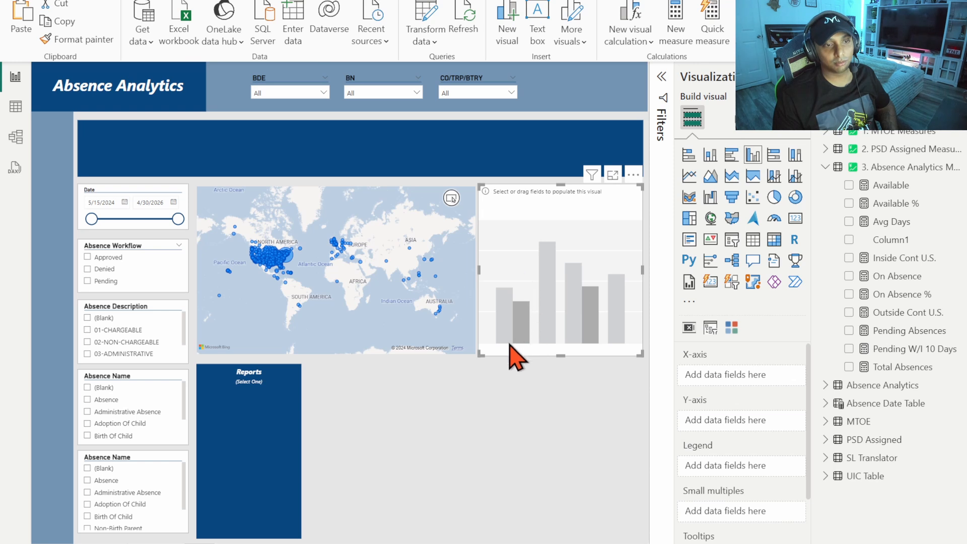
{"action": "left_click_drag", "start_coordinate": [589, 226], "coordinate": [584, 216]}
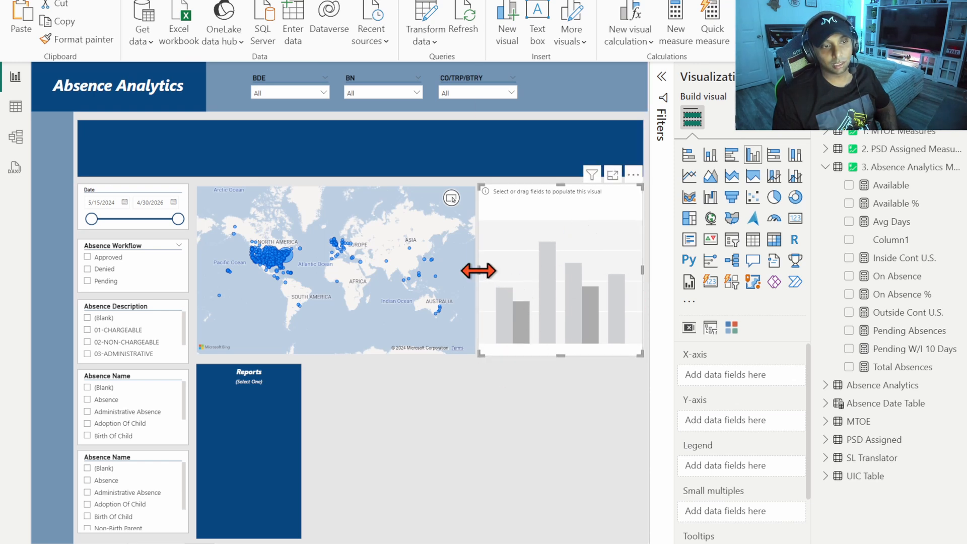
{"action": "left_click_drag", "start_coordinate": [481, 271], "coordinate": [484, 271]}
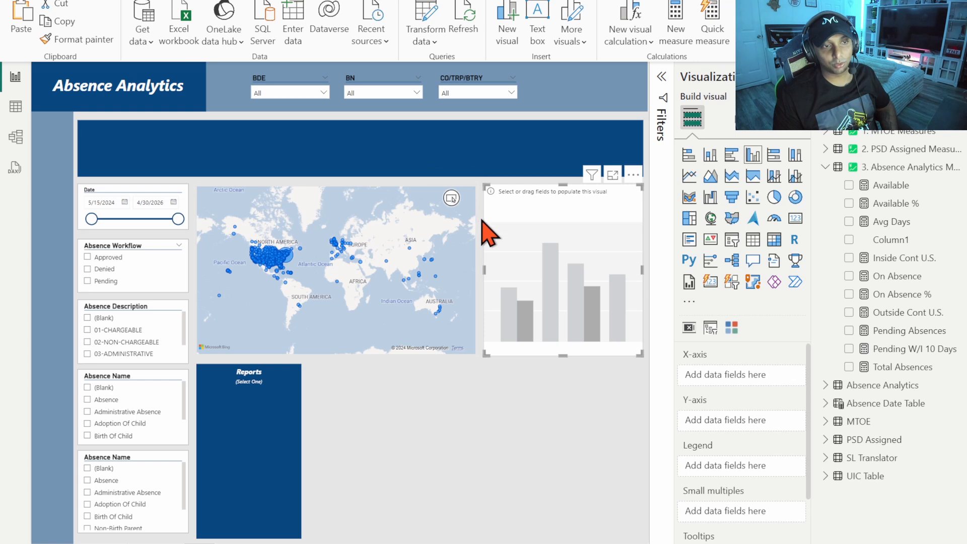
{"action": "key", "text": "Left"}
{"action": "key", "text": "Left"}
{"action": "key", "text": "Left"}
{"action": "key", "text": "Left"}
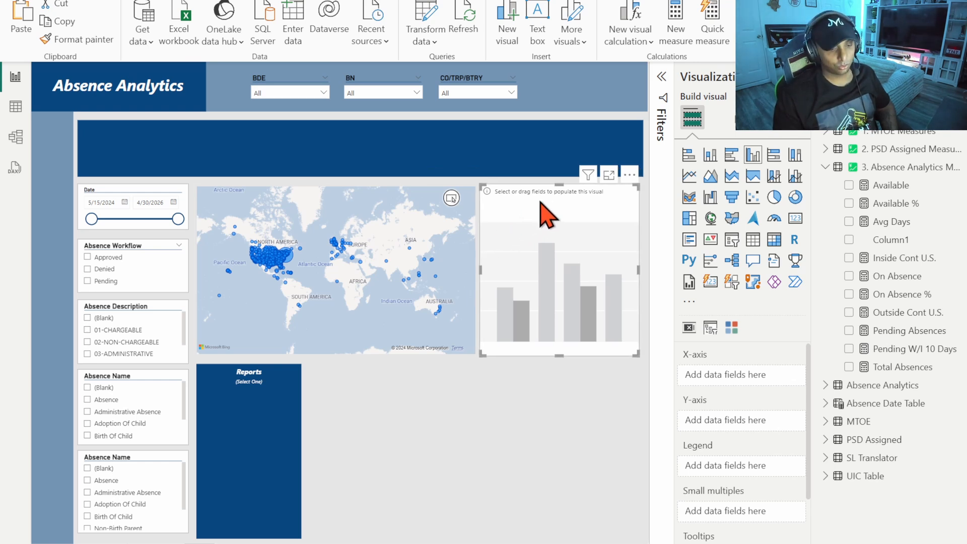
{"action": "key", "text": "Right"}
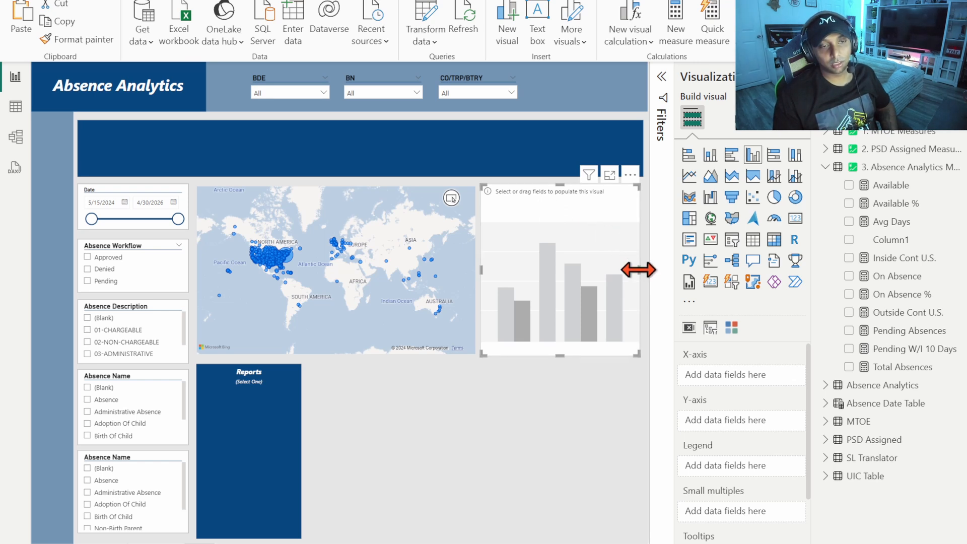
{"action": "left_click_drag", "start_coordinate": [641, 270], "coordinate": [644, 272]}
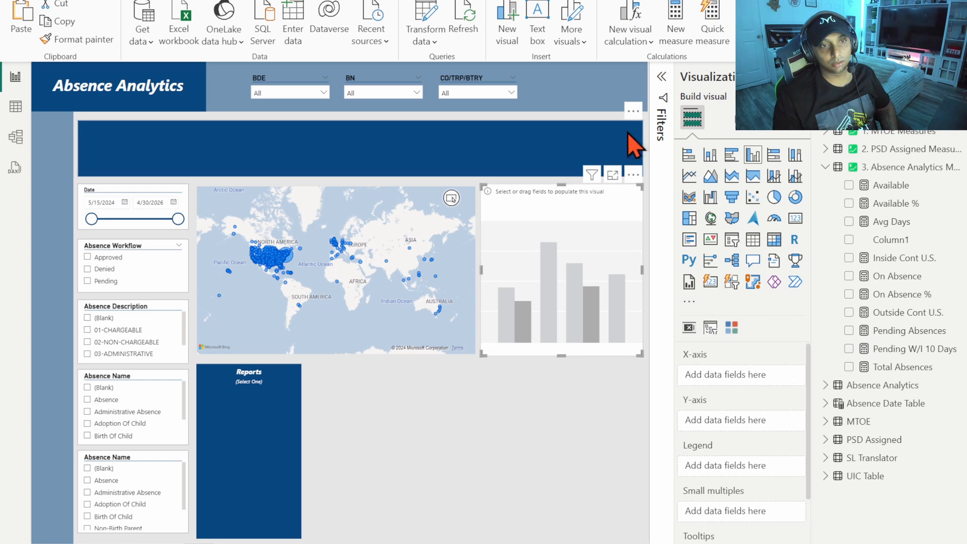
{"action": "left_click", "coordinate": [594, 415]}
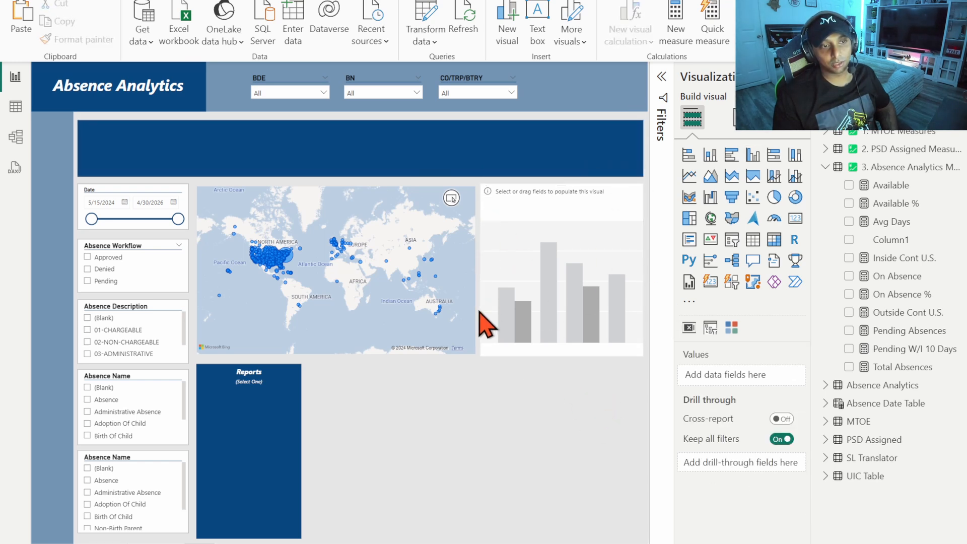
Step: Assign Absence Workflow from the Absence Analytics table to the column chart's X-axis
{"action": "left_click", "coordinate": [575, 222]}
{"action": "left_click", "coordinate": [824, 167]}
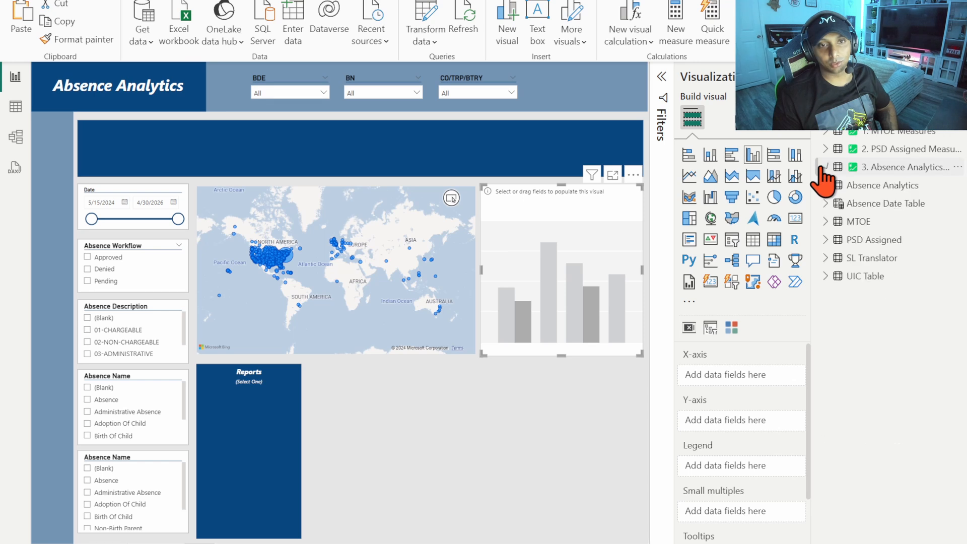
{"action": "left_click", "coordinate": [826, 185]}
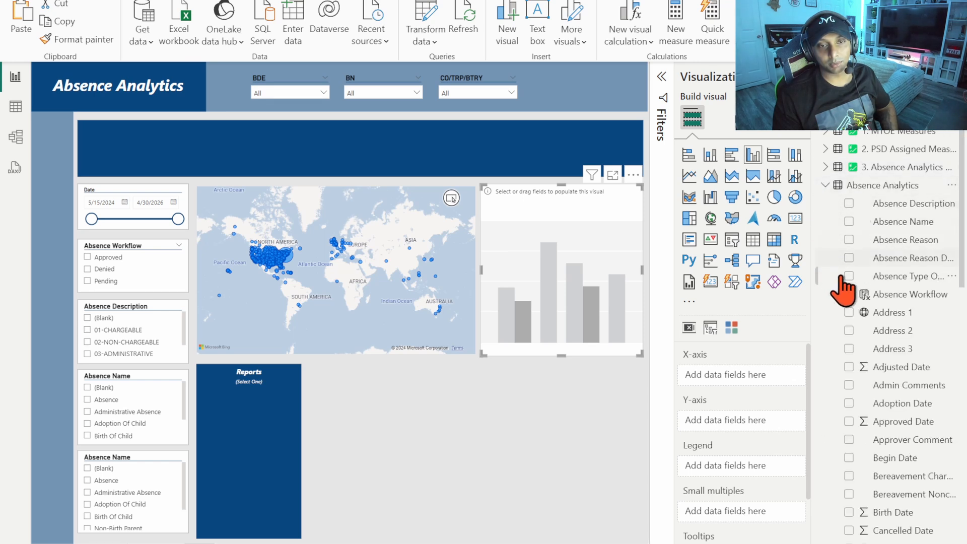
{"action": "left_click", "coordinate": [849, 295]}
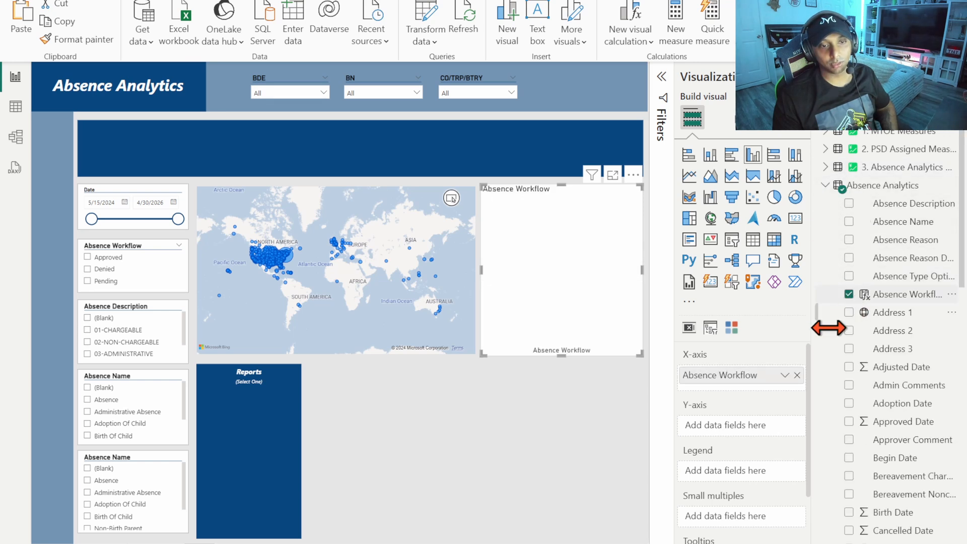
Step: Add Member Name from the Absence Analytics table to the column chart's Y-axis as a count
{"action": "scroll", "coordinate": [882, 370], "scroll_direction": "down", "scroll_amount": 5}
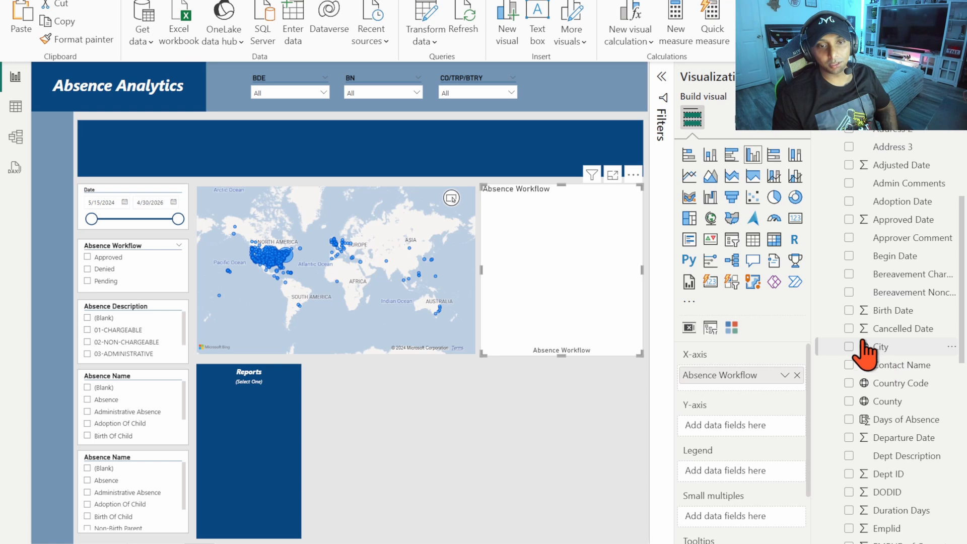
{"action": "scroll", "coordinate": [853, 277], "scroll_direction": "down", "scroll_amount": 3}
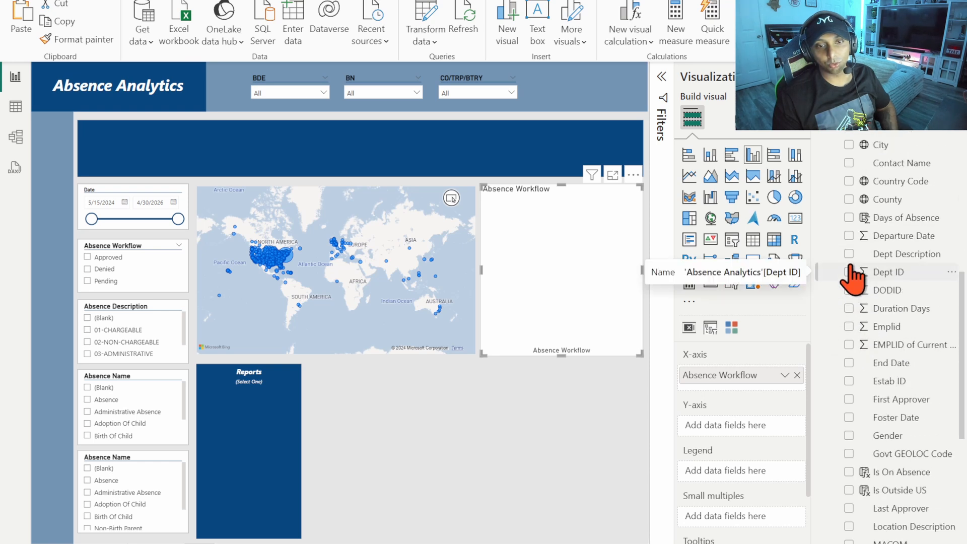
{"action": "scroll", "coordinate": [855, 282], "scroll_direction": "down", "scroll_amount": 3}
{"action": "scroll", "coordinate": [855, 286], "scroll_direction": "down", "scroll_amount": 2}
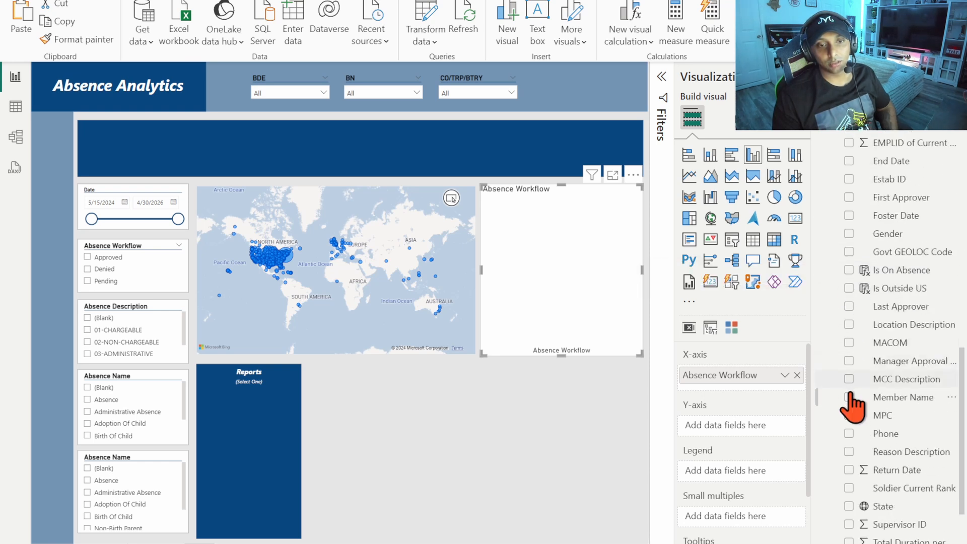
{"action": "left_click_drag", "start_coordinate": [851, 398], "coordinate": [695, 432]}
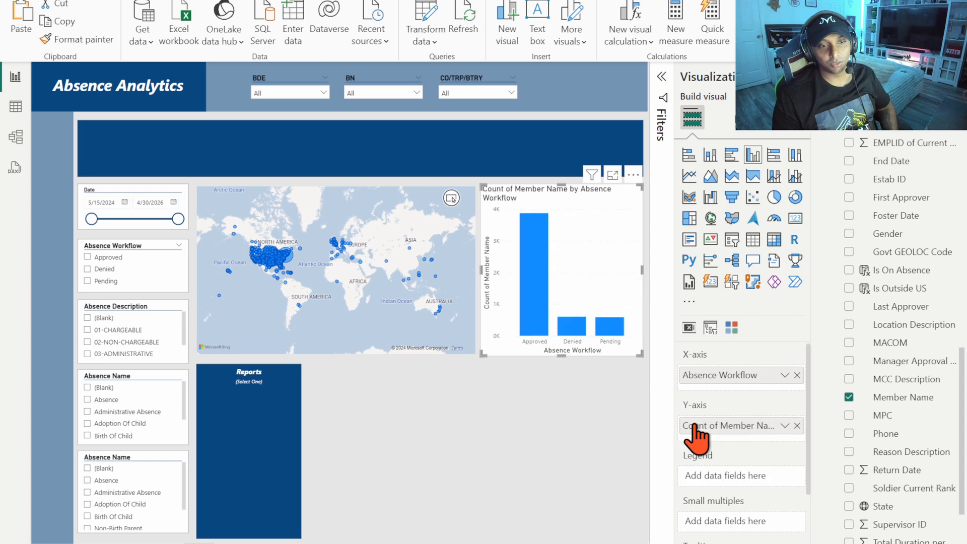
Step: Rename the column chart's Y-axis field to "Total"
{"action": "double_click", "coordinate": [714, 426]}
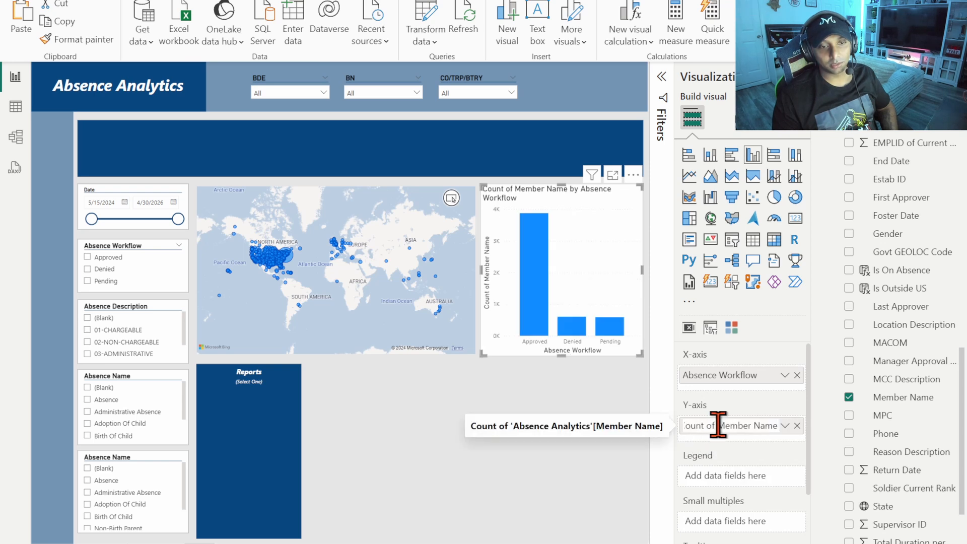
{"action": "triple_click", "coordinate": [720, 425]}
{"action": "type", "text": "Total"}
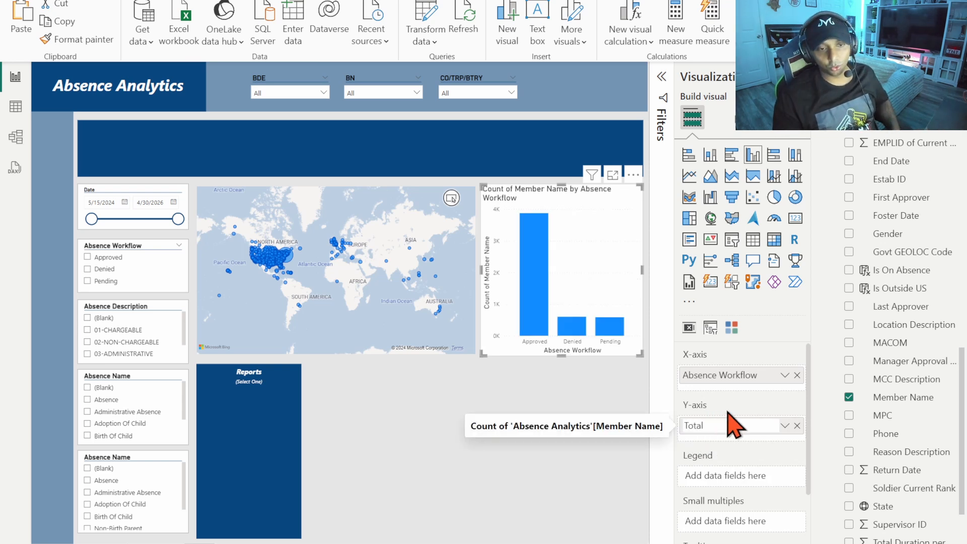
{"action": "key", "text": "Return"}
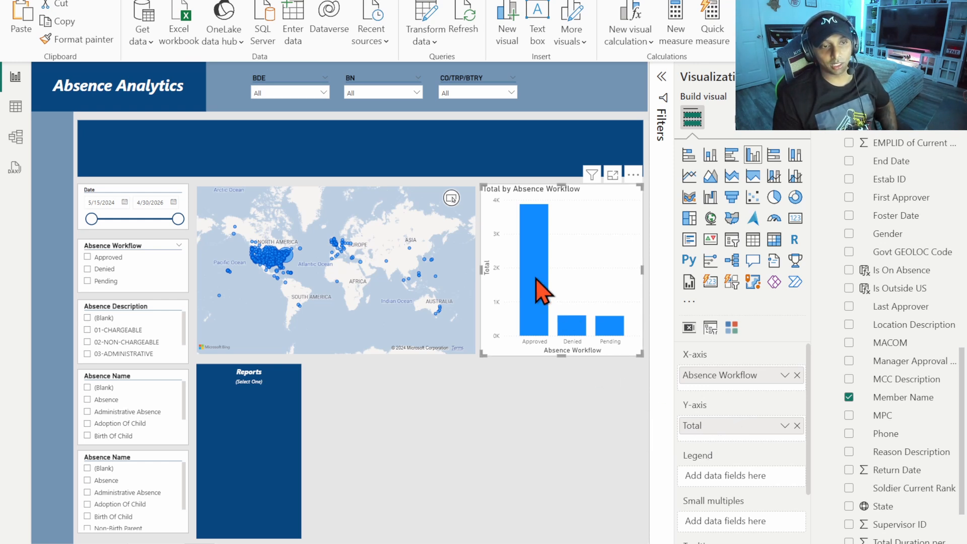
{"action": "mouse_move", "coordinate": [536, 280]}
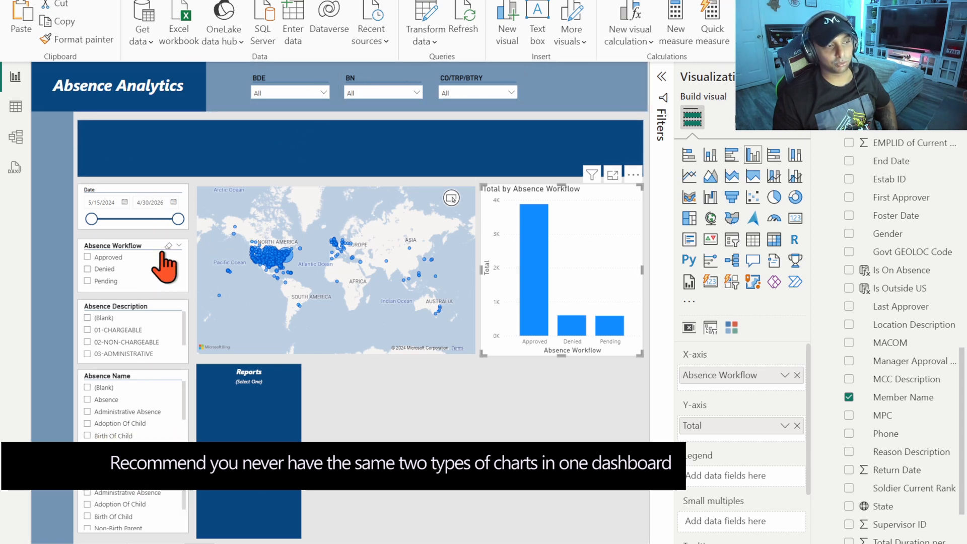
Step: Set the color of the column chart's X-axis values to black
{"action": "left_click", "coordinate": [743, 118]}
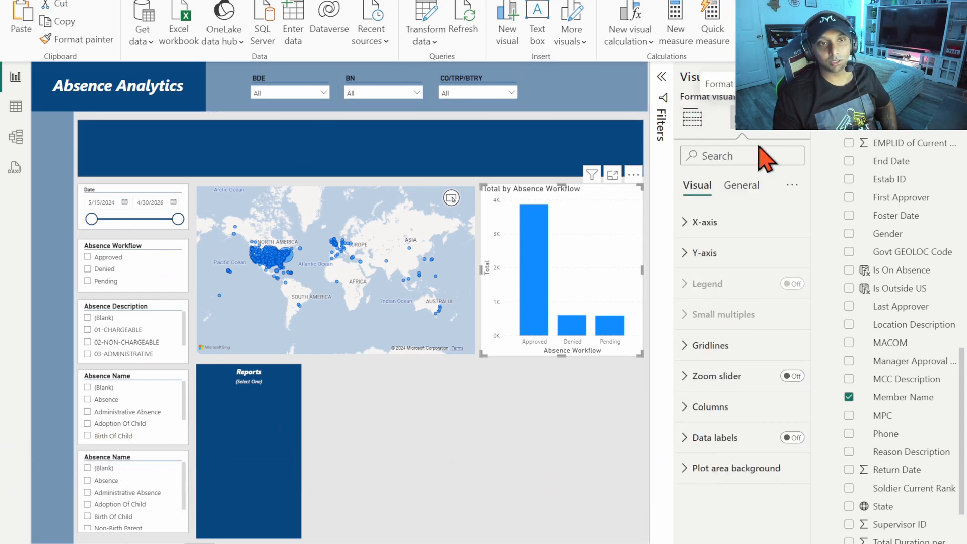
{"action": "left_click", "coordinate": [717, 360]}
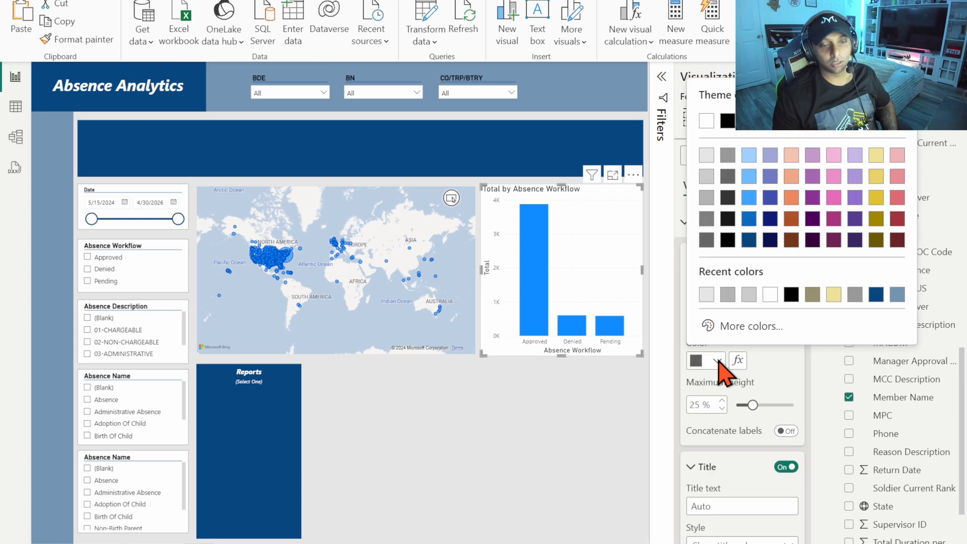
{"action": "key", "text": "Escape"}
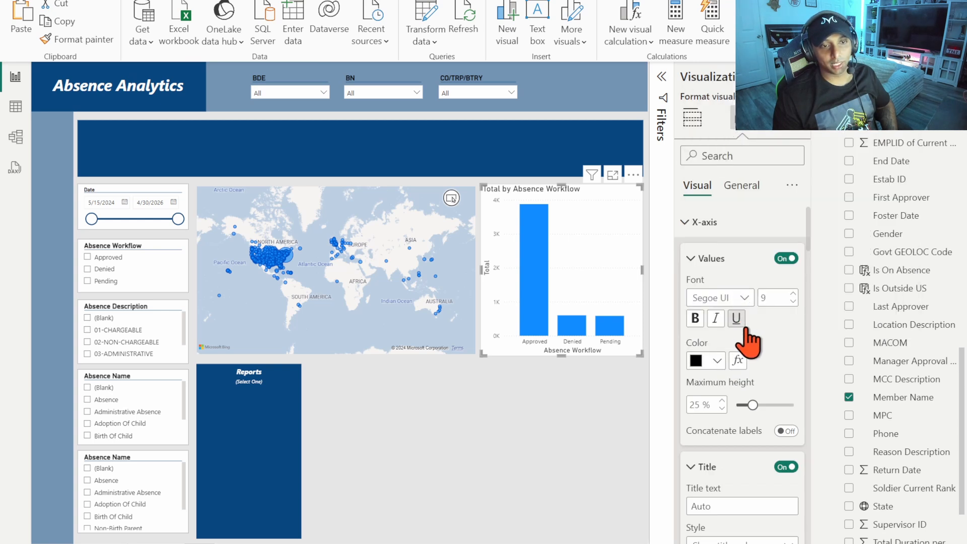
Step: Italicize the column chart's X-axis title and turn that title off
{"action": "scroll", "coordinate": [754, 303], "scroll_direction": "down", "scroll_amount": 4}
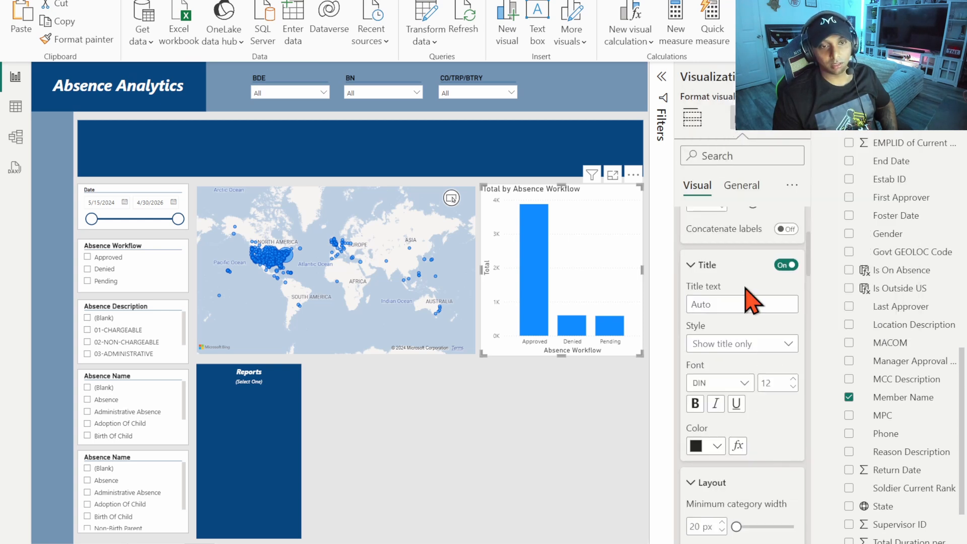
{"action": "left_click", "coordinate": [716, 404]}
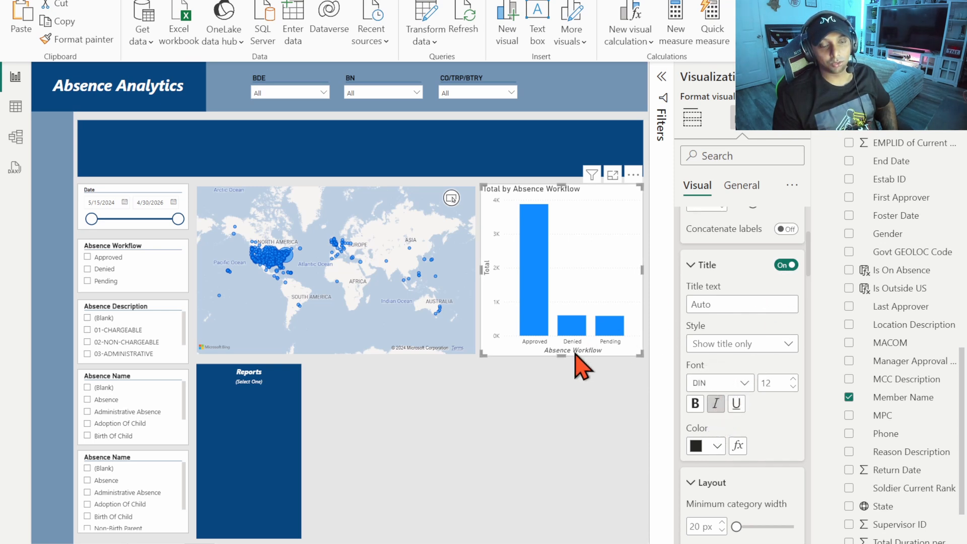
{"action": "left_click", "coordinate": [783, 264]}
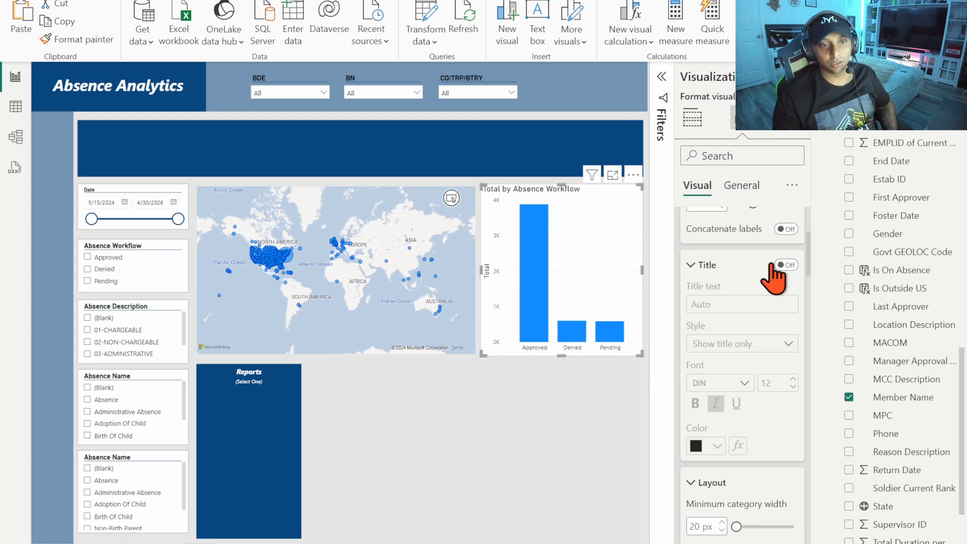
Step: Set the color of the column chart's Y-axis values to black
{"action": "scroll", "coordinate": [756, 297], "scroll_direction": "down", "scroll_amount": 4}
{"action": "scroll", "coordinate": [759, 303], "scroll_direction": "up", "scroll_amount": 2}
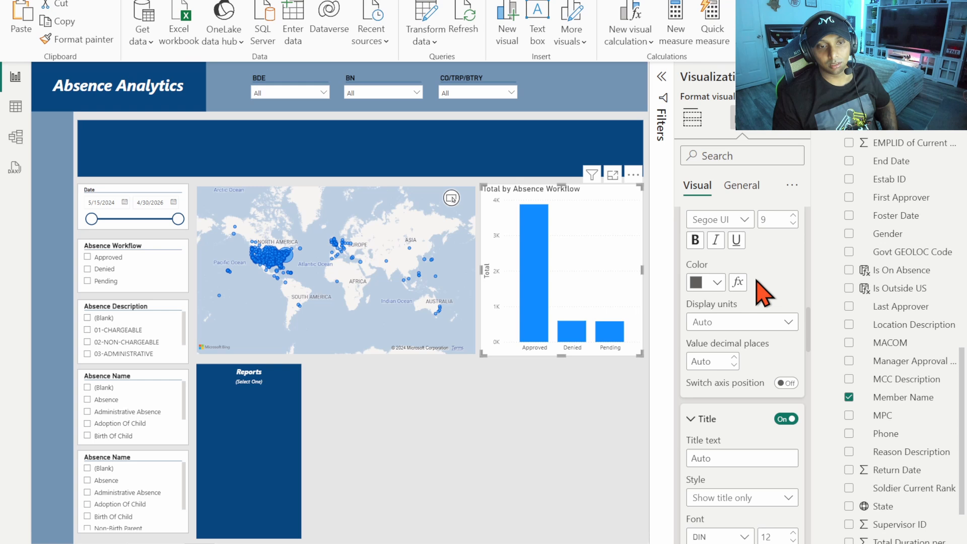
{"action": "left_click", "coordinate": [718, 283]}
{"action": "left_click", "coordinate": [728, 335]}
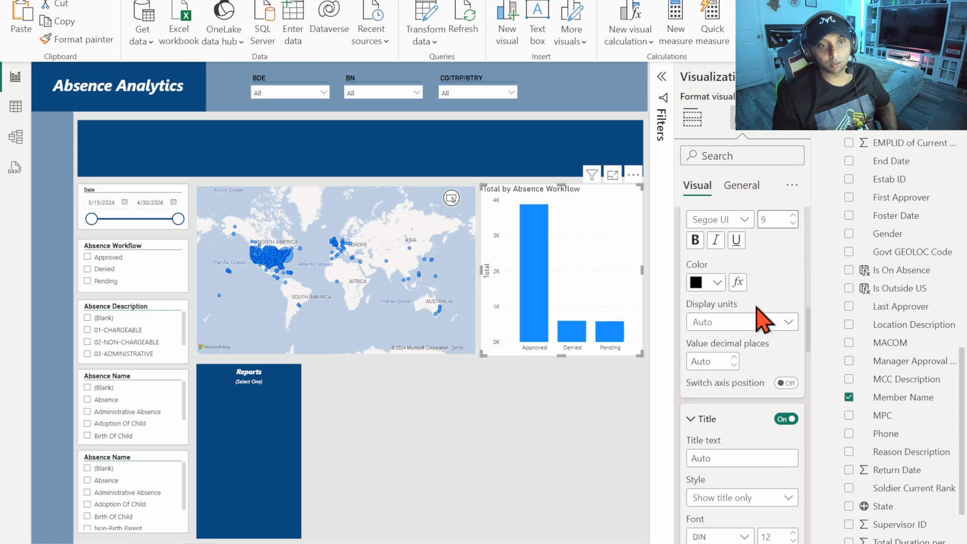
Step: Try the column chart without its Y-axis title and restore the title
{"action": "scroll", "coordinate": [752, 325], "scroll_direction": "down", "scroll_amount": 4}
{"action": "left_click", "coordinate": [784, 218]}
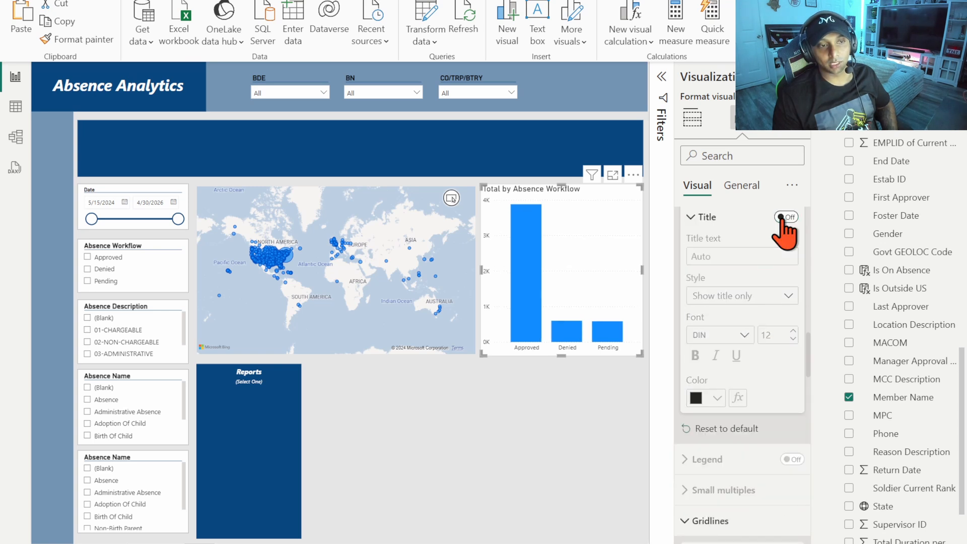
{"action": "left_click", "coordinate": [782, 217]}
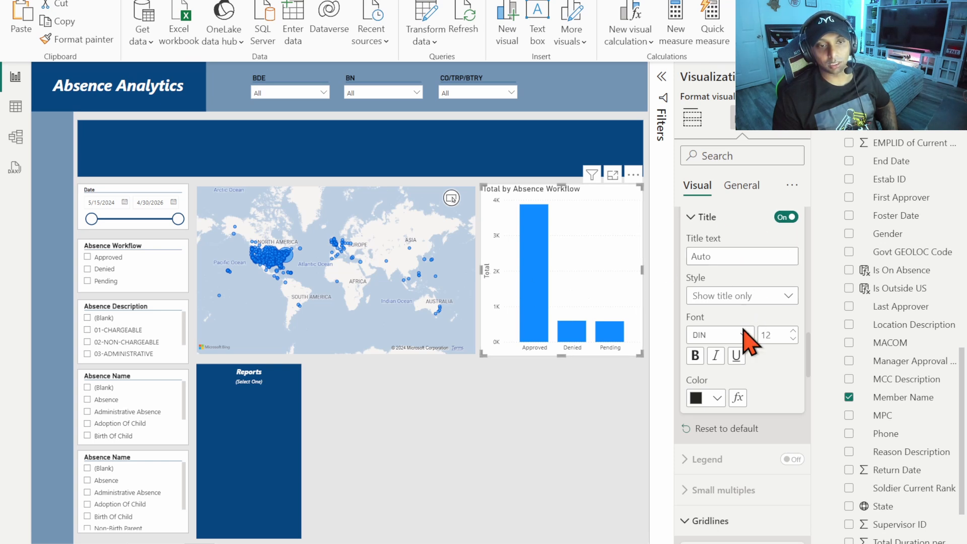
Step: Set the fill color of all columns in the absence workflow chart to the dark blue used for the page banner
{"action": "scroll", "coordinate": [809, 383], "scroll_direction": "down", "scroll_amount": 5}
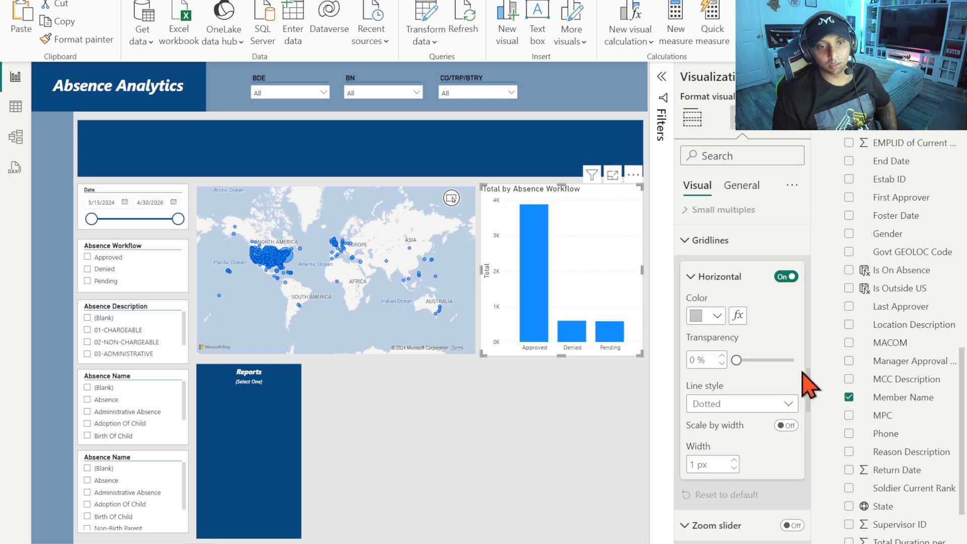
{"action": "scroll", "coordinate": [810, 387], "scroll_direction": "down", "scroll_amount": 6}
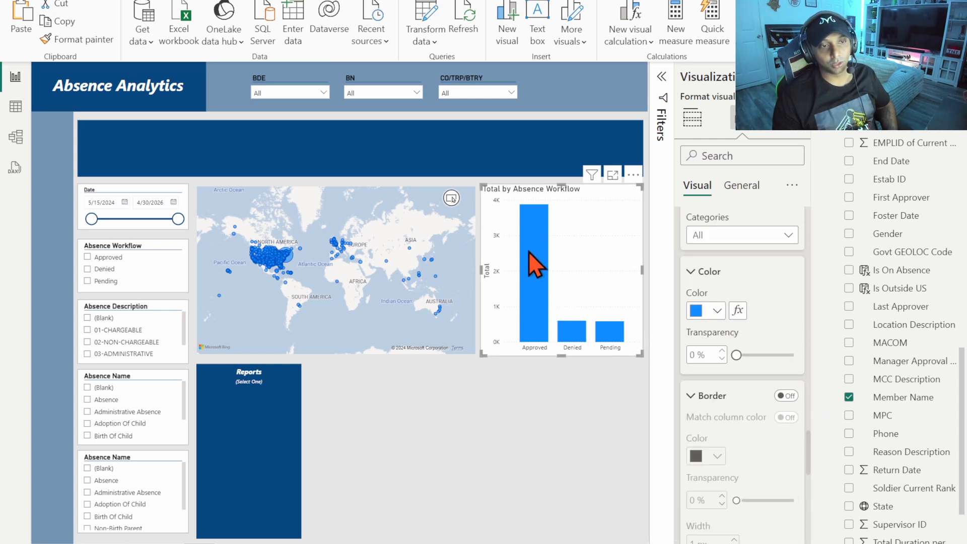
{"action": "mouse_move", "coordinate": [536, 319]}
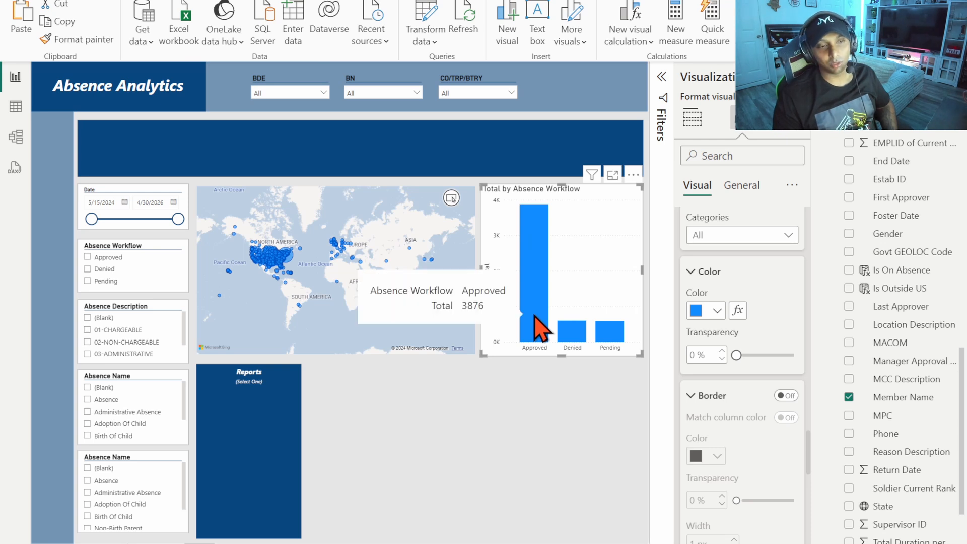
{"action": "left_click", "coordinate": [718, 311]}
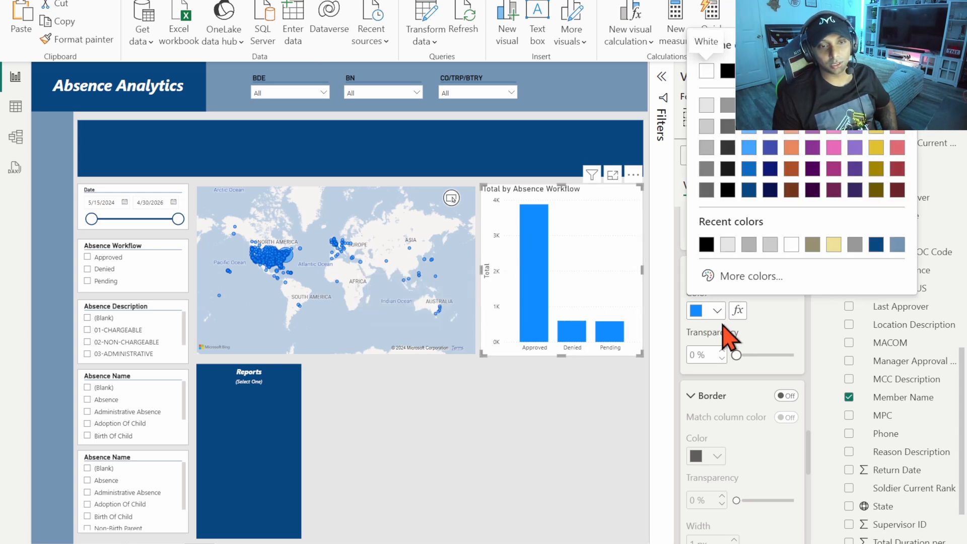
{"action": "left_click", "coordinate": [876, 246]}
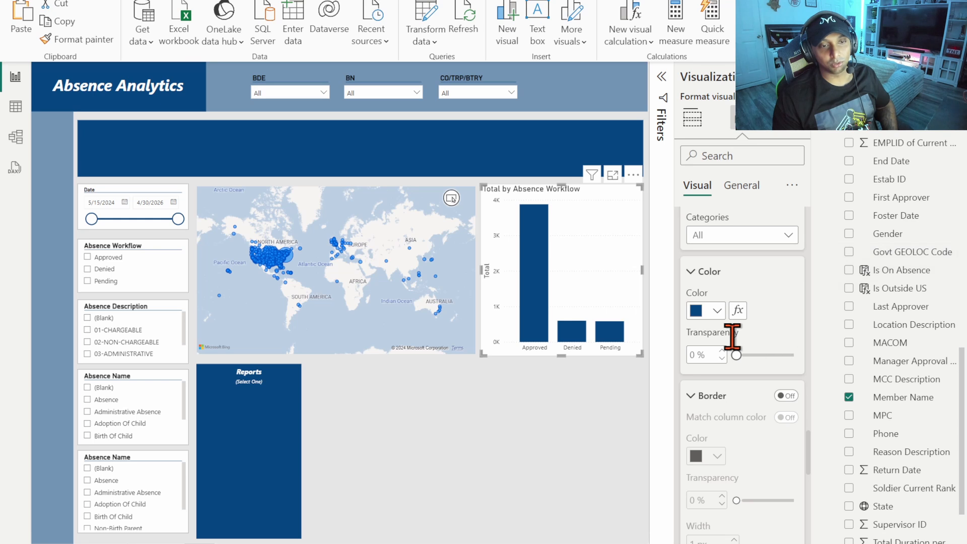
Step: Turn on data labels for the column chart and set their value color to black
{"action": "scroll", "coordinate": [781, 302], "scroll_direction": "down", "scroll_amount": 5}
{"action": "left_click", "coordinate": [792, 303]}
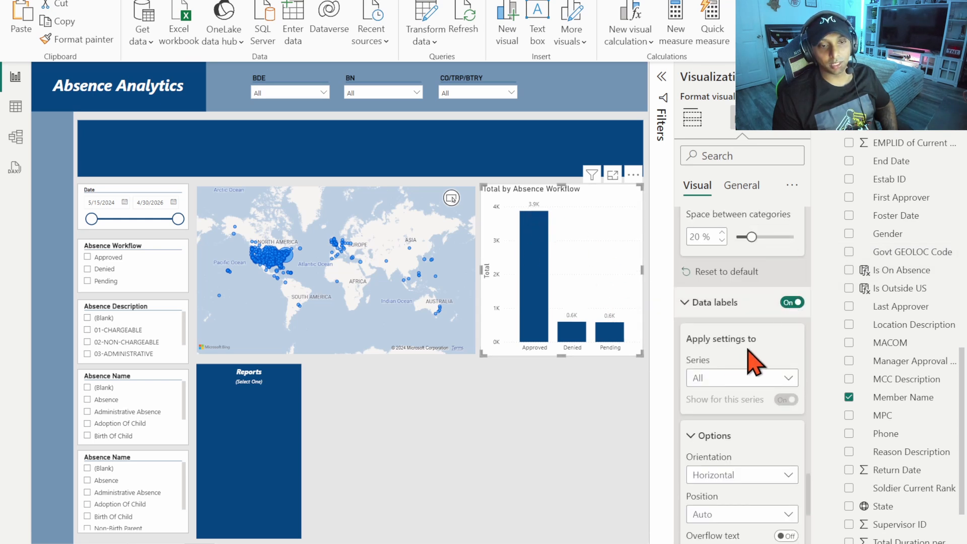
{"action": "scroll", "coordinate": [725, 312], "scroll_direction": "down", "scroll_amount": 5}
{"action": "left_click", "coordinate": [690, 251]}
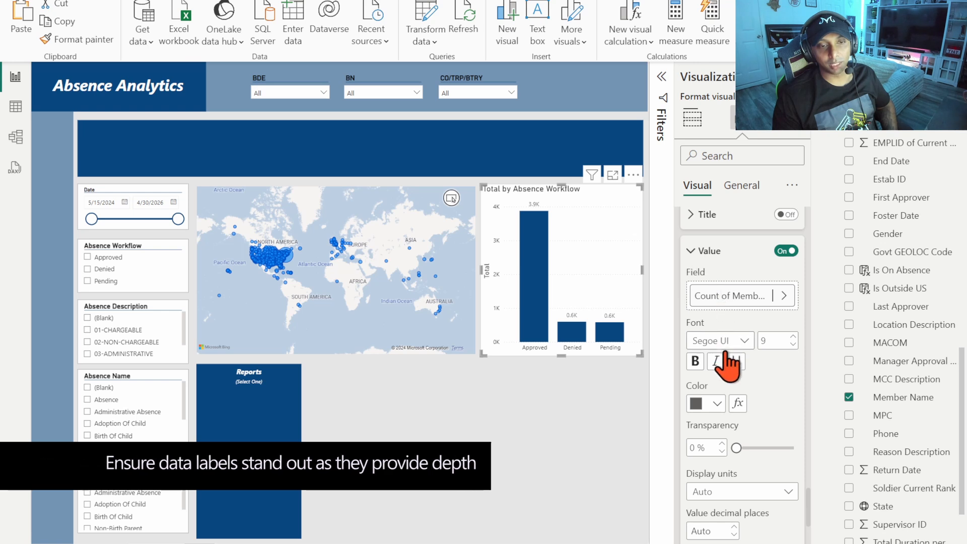
{"action": "left_click", "coordinate": [718, 404]}
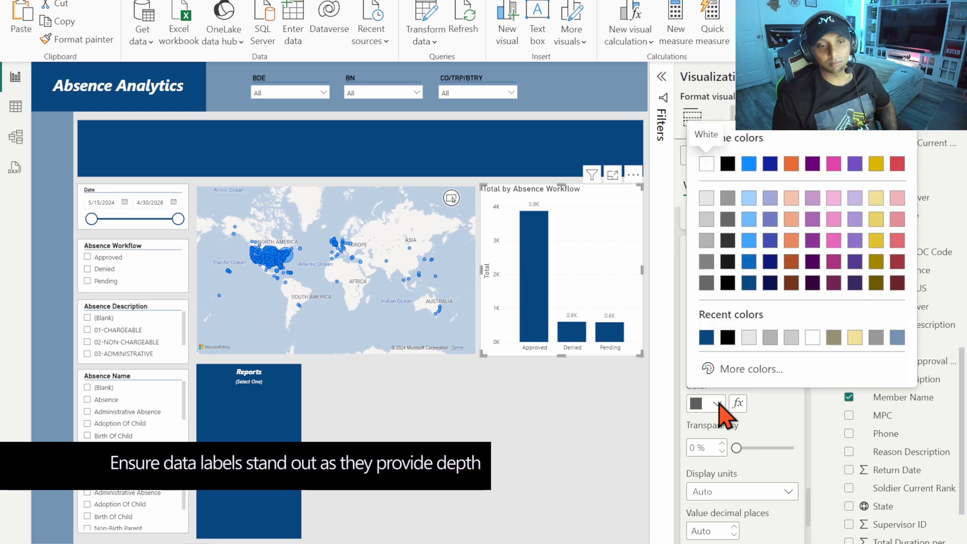
{"action": "left_click", "coordinate": [727, 165]}
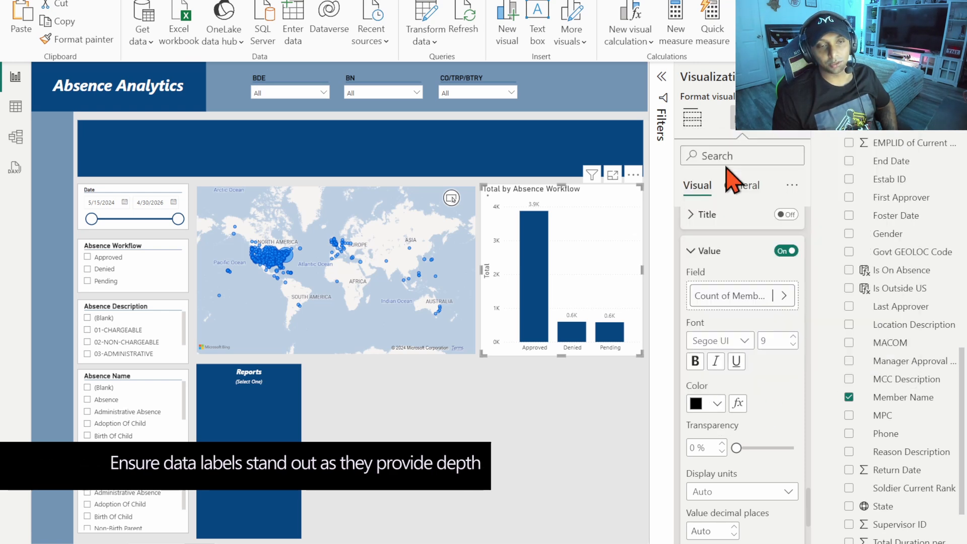
Step: Set the column chart's data label values to font size 11, bold and italic
{"action": "left_click", "coordinate": [794, 336]}
{"action": "left_click", "coordinate": [794, 336]}
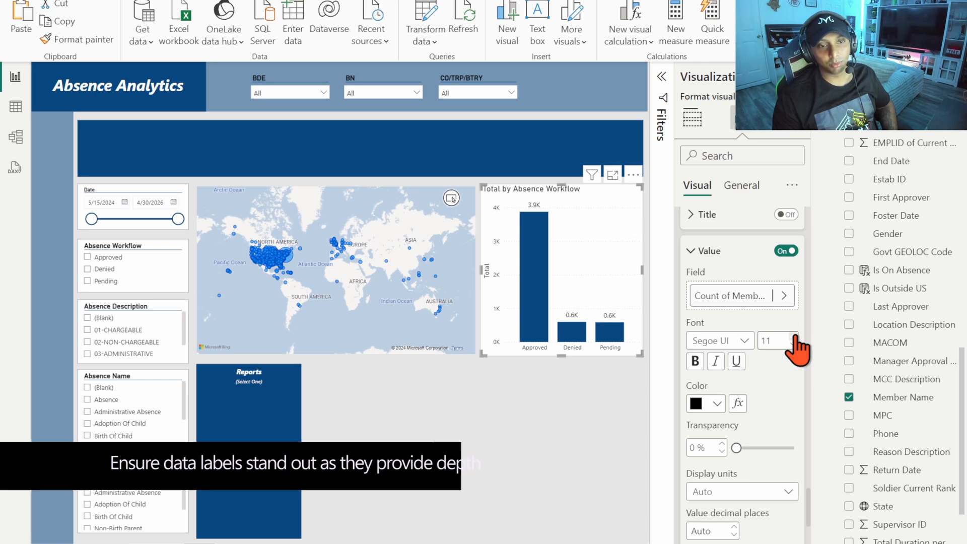
{"action": "left_click", "coordinate": [696, 361]}
{"action": "left_click", "coordinate": [720, 368]}
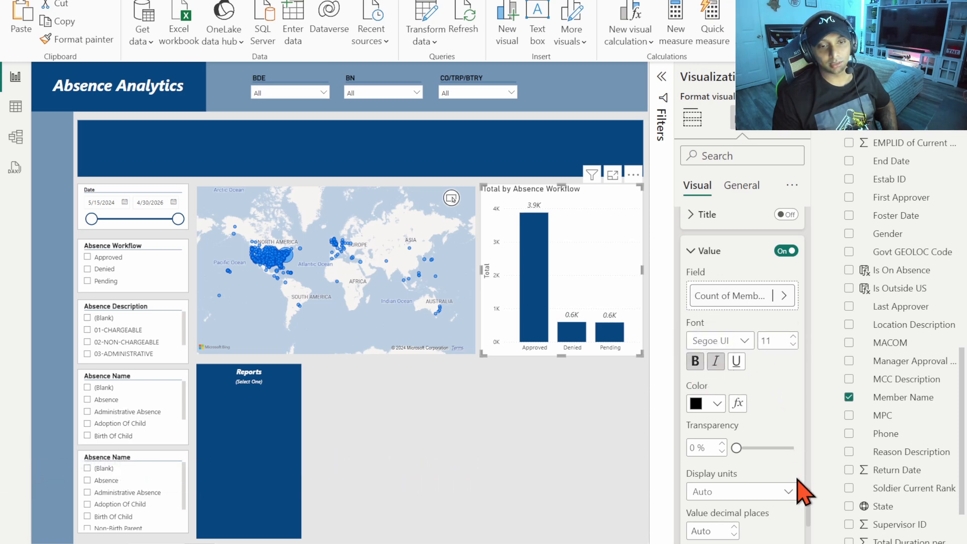
Step: Set the data labels' display units to None and their value decimal places to 0
{"action": "scroll", "coordinate": [741, 403], "scroll_direction": "down", "scroll_amount": 5}
{"action": "left_click", "coordinate": [736, 261]}
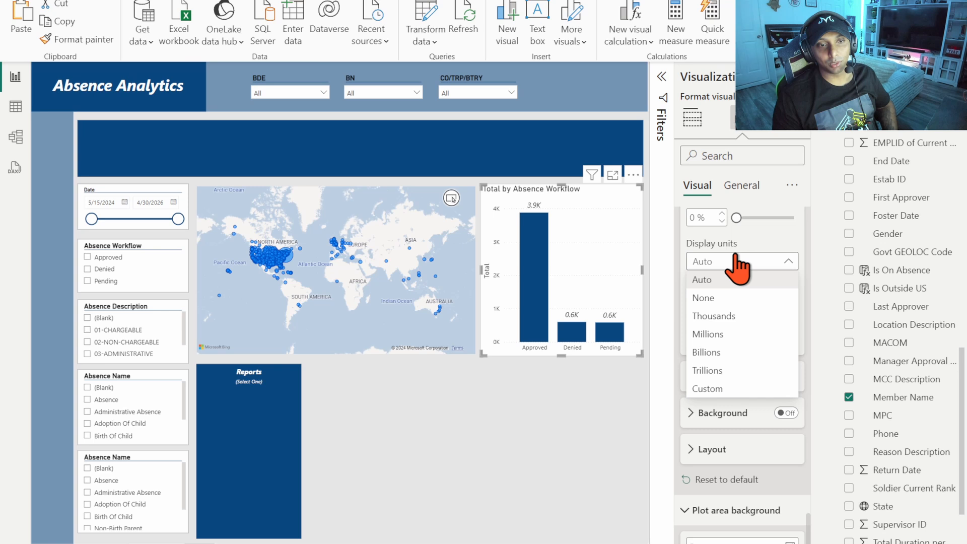
{"action": "left_click", "coordinate": [729, 298]}
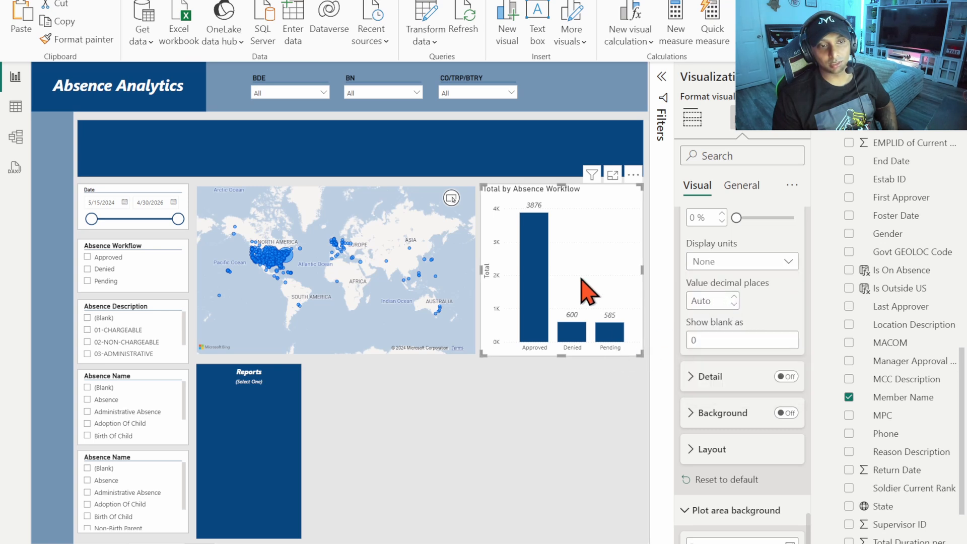
{"action": "left_click", "coordinate": [733, 298]}
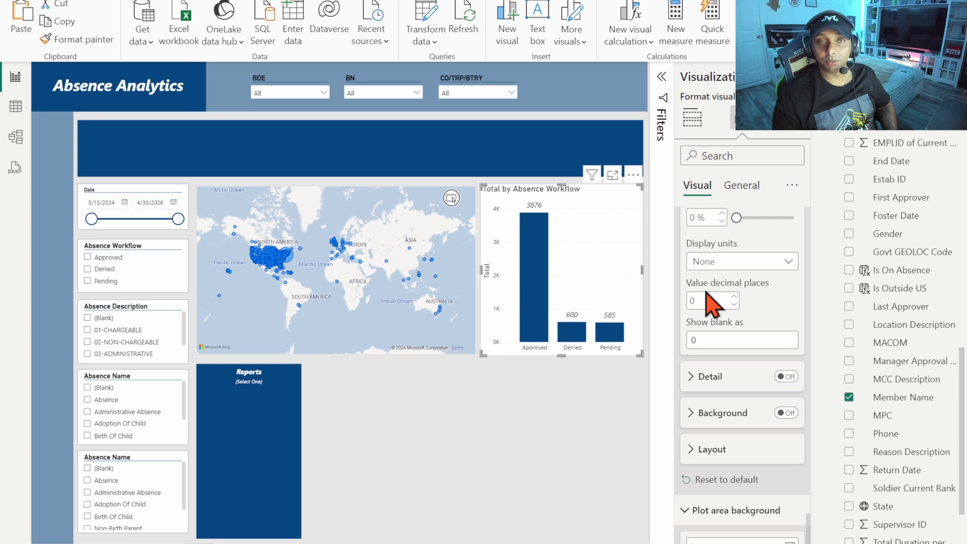
Step: Turn on the data labels' background and set its transparency to 80%
{"action": "left_click", "coordinate": [783, 411]}
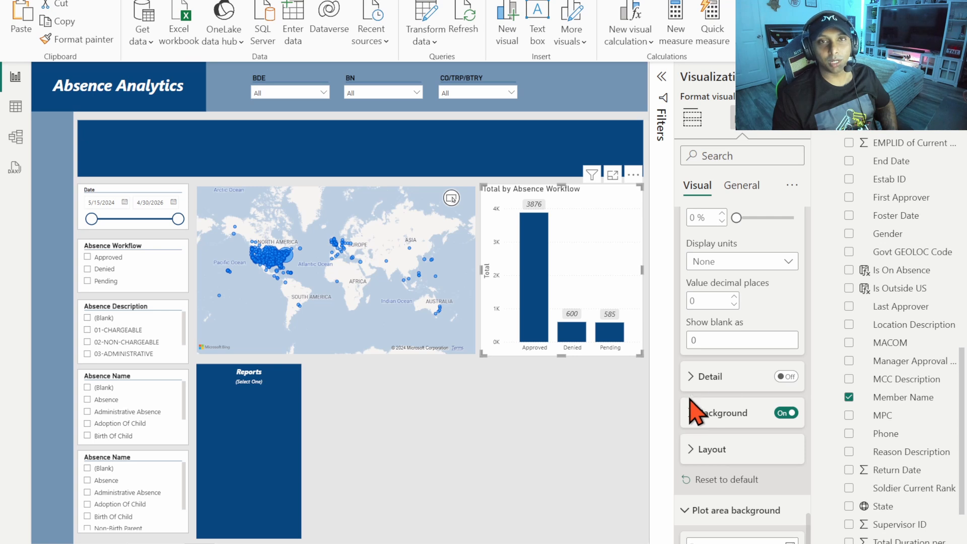
{"action": "scroll", "coordinate": [734, 322], "scroll_direction": "down", "scroll_amount": 1}
{"action": "scroll", "coordinate": [710, 307], "scroll_direction": "down", "scroll_amount": 3}
{"action": "left_click", "coordinate": [693, 294]}
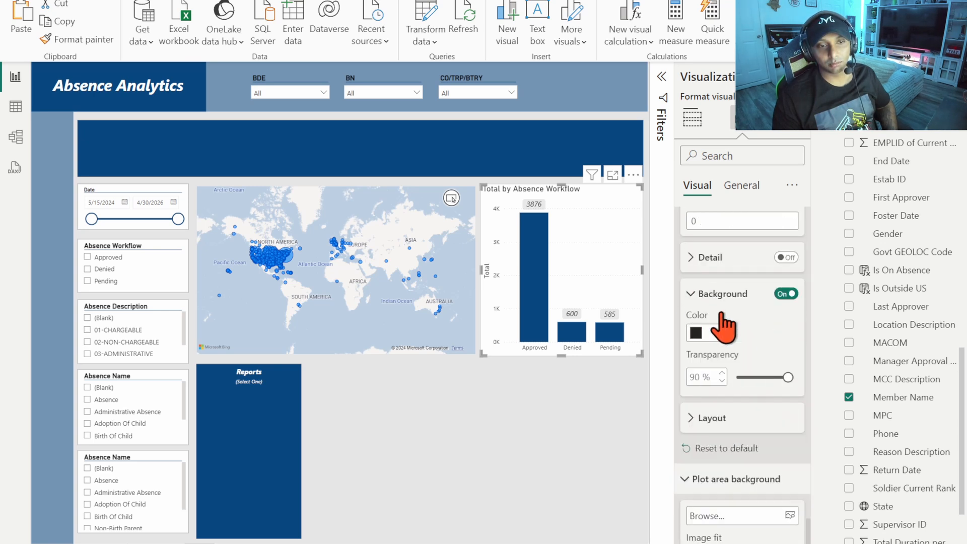
{"action": "left_click_drag", "start_coordinate": [787, 377], "coordinate": [777, 377]}
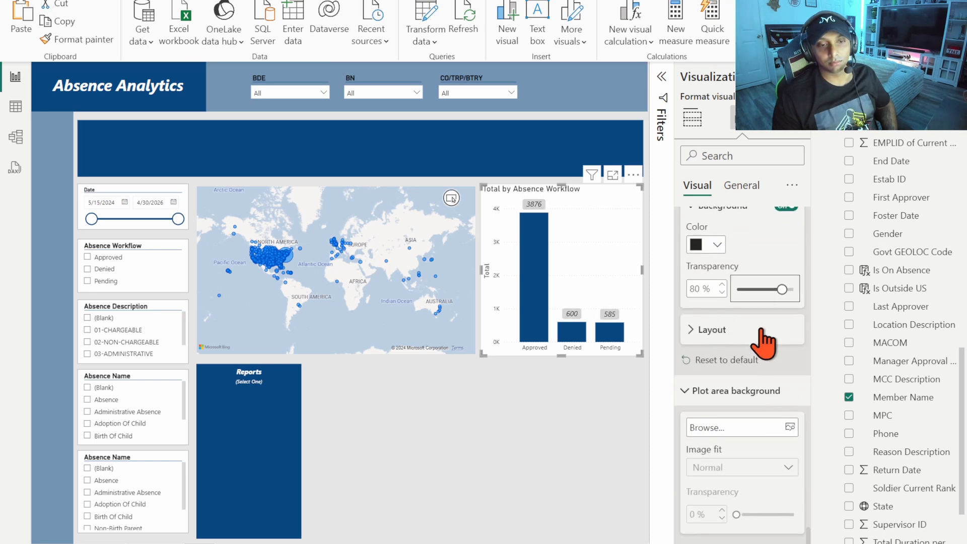
Step: Make the column chart's title, Total by Absence Workflow, bold and italic
{"action": "left_click", "coordinate": [741, 185]}
{"action": "left_click", "coordinate": [792, 185]}
{"action": "left_click", "coordinate": [807, 212]}
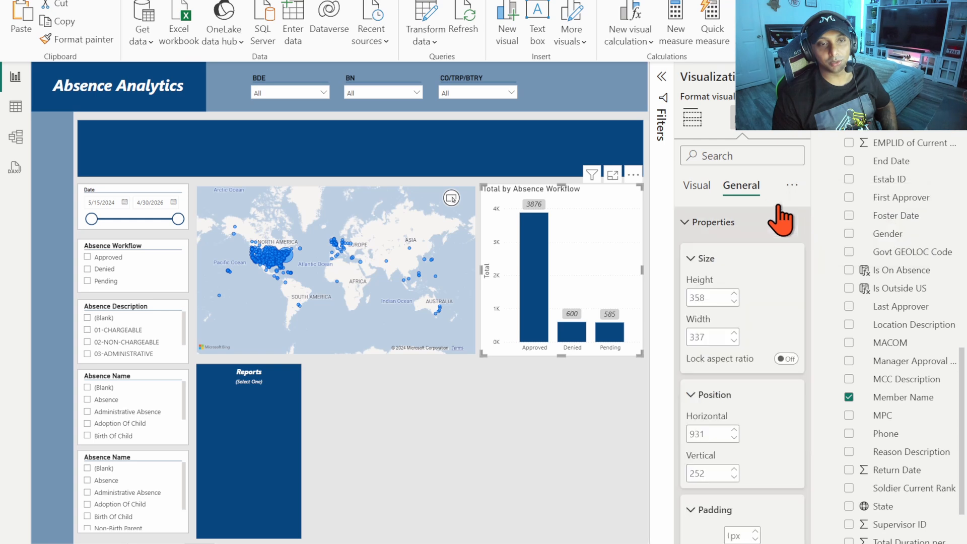
{"action": "scroll", "coordinate": [741, 242], "scroll_direction": "down", "scroll_amount": 10}
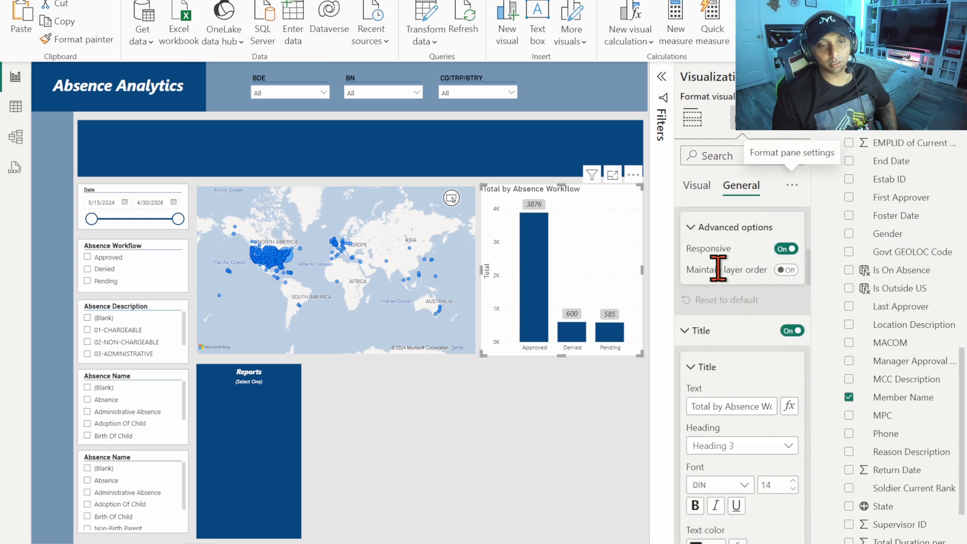
{"action": "scroll", "coordinate": [739, 290], "scroll_direction": "down", "scroll_amount": 4}
{"action": "scroll", "coordinate": [745, 255], "scroll_direction": "up", "scroll_amount": 4}
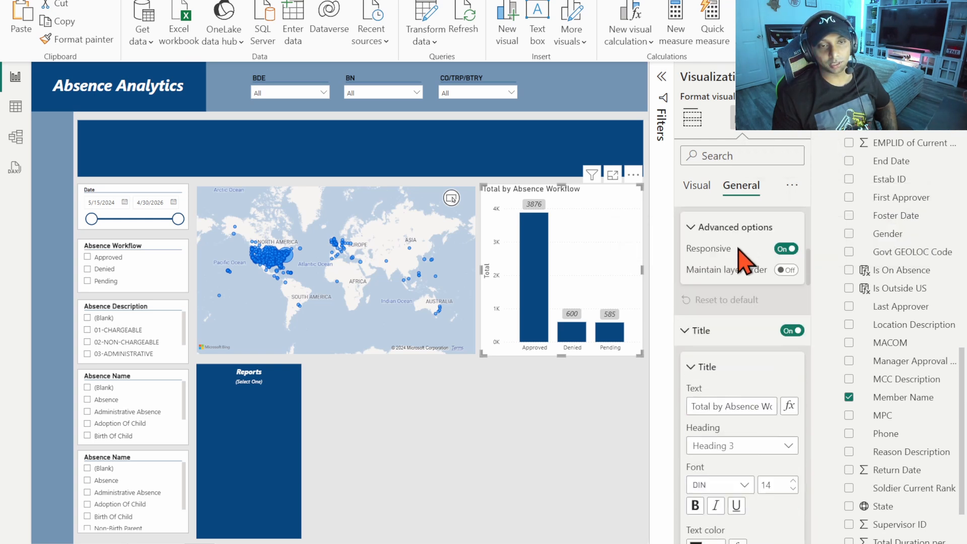
{"action": "scroll", "coordinate": [706, 353], "scroll_direction": "down", "scroll_amount": 2}
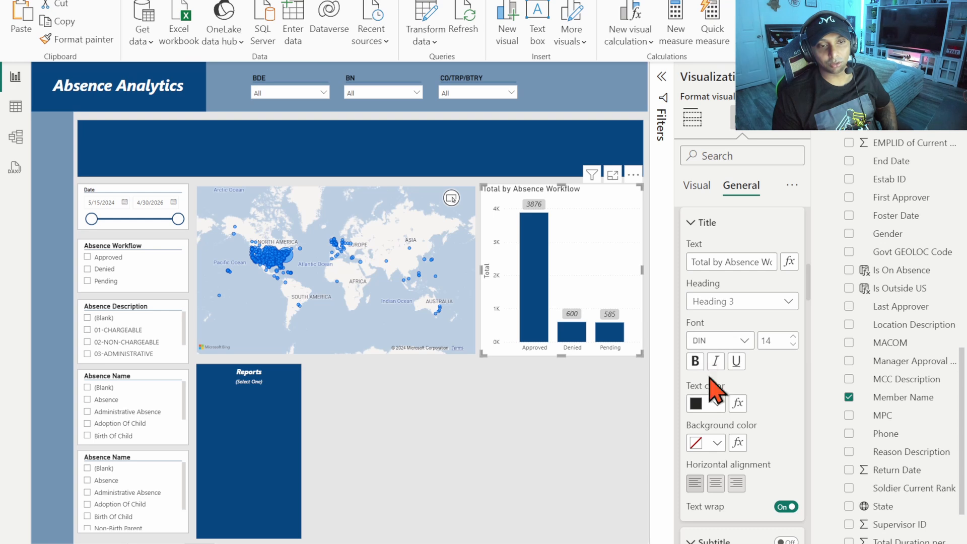
{"action": "left_click", "coordinate": [695, 362]}
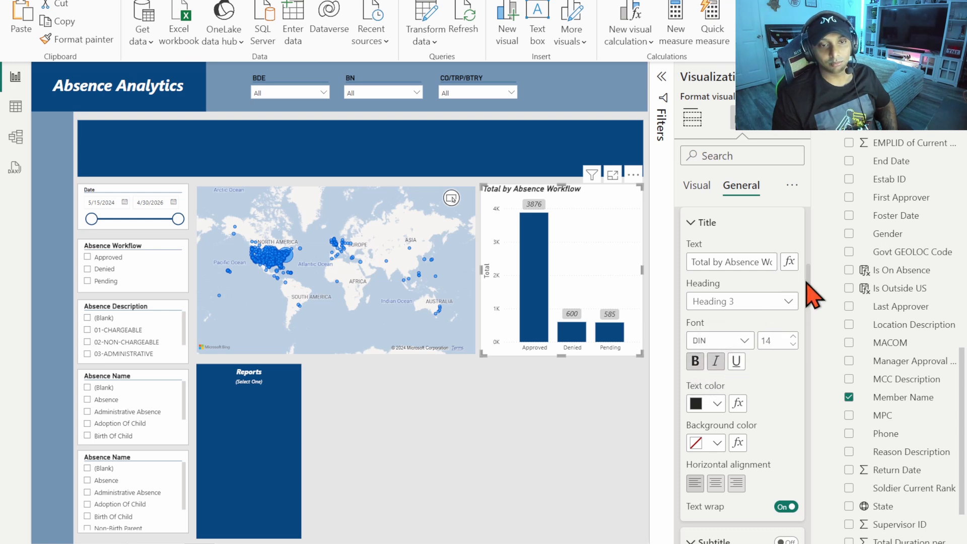
Step: Set the column chart's background to the recently used slate blue with 27% transparency
{"action": "left_click_drag", "start_coordinate": [807, 281], "coordinate": [807, 363]}
{"action": "left_click", "coordinate": [718, 338]}
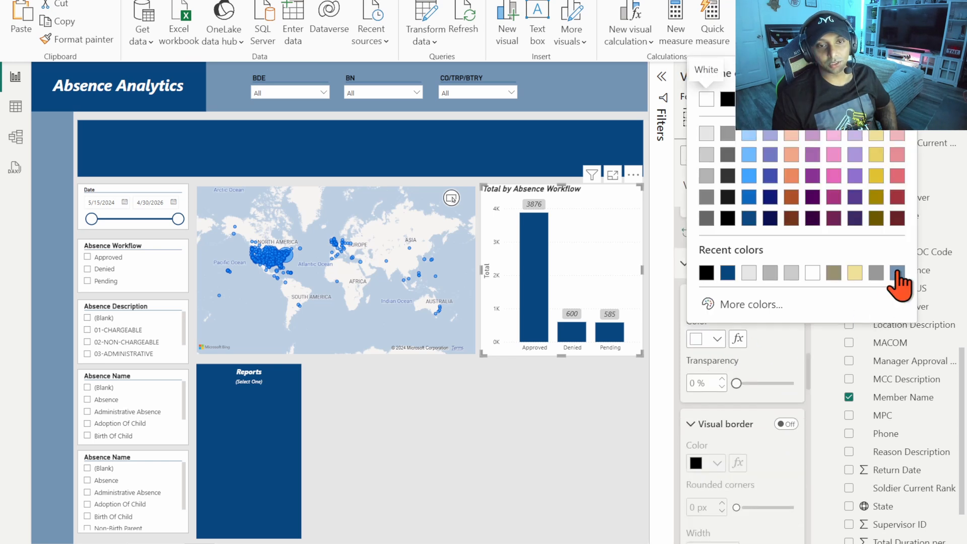
{"action": "left_click", "coordinate": [899, 277]}
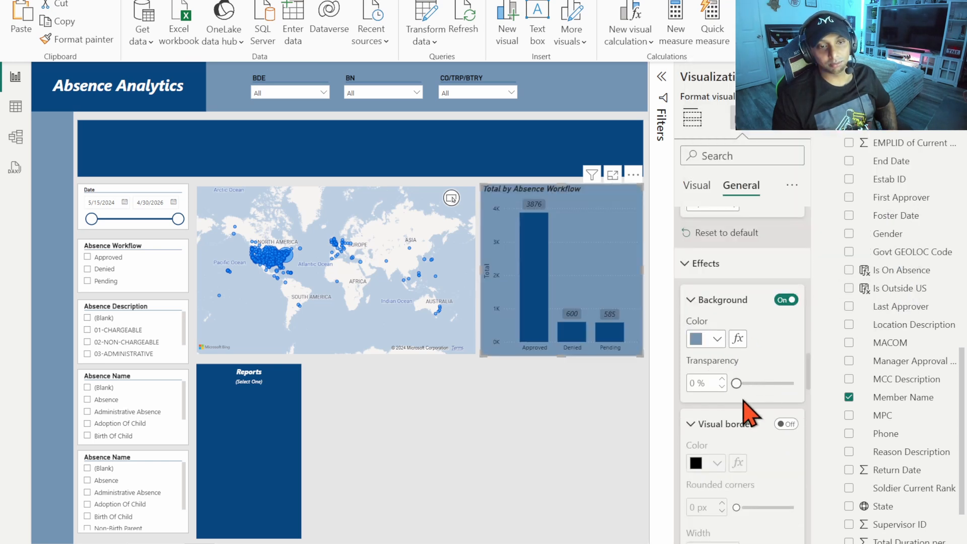
{"action": "left_click_drag", "start_coordinate": [736, 383], "coordinate": [745, 387]}
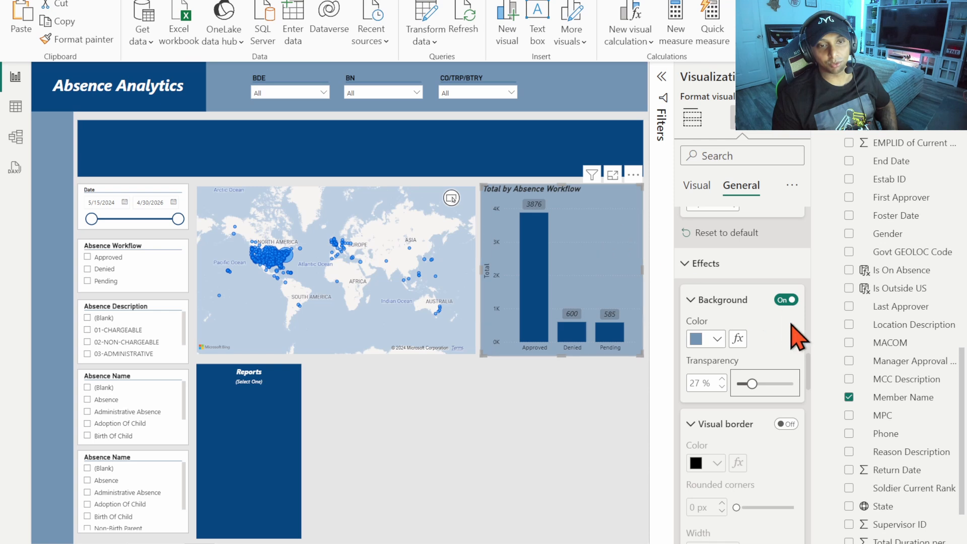
Step: Try a visual border on the column chart and turn it back off
{"action": "scroll", "coordinate": [809, 365], "scroll_direction": "down", "scroll_amount": 1}
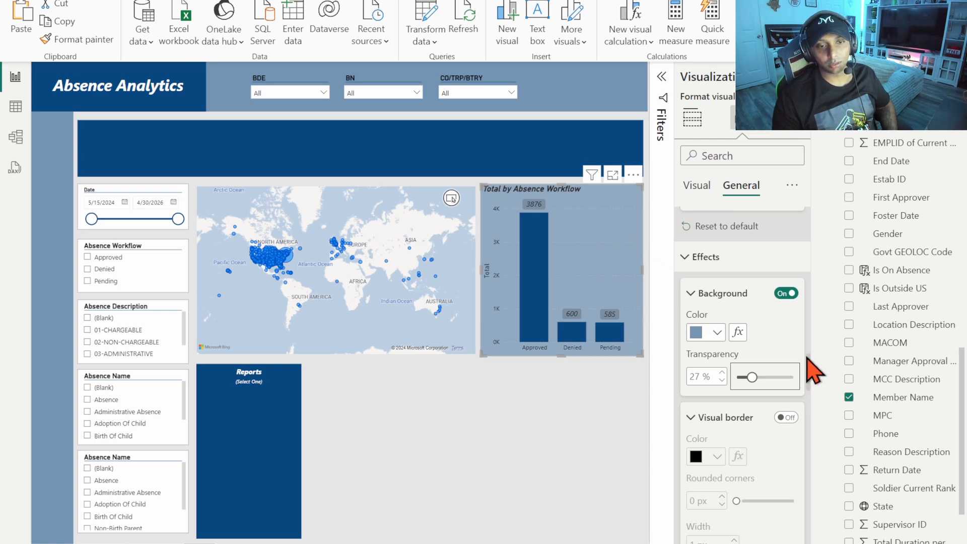
{"action": "scroll", "coordinate": [815, 373], "scroll_direction": "down", "scroll_amount": 3}
{"action": "left_click", "coordinate": [786, 330]}
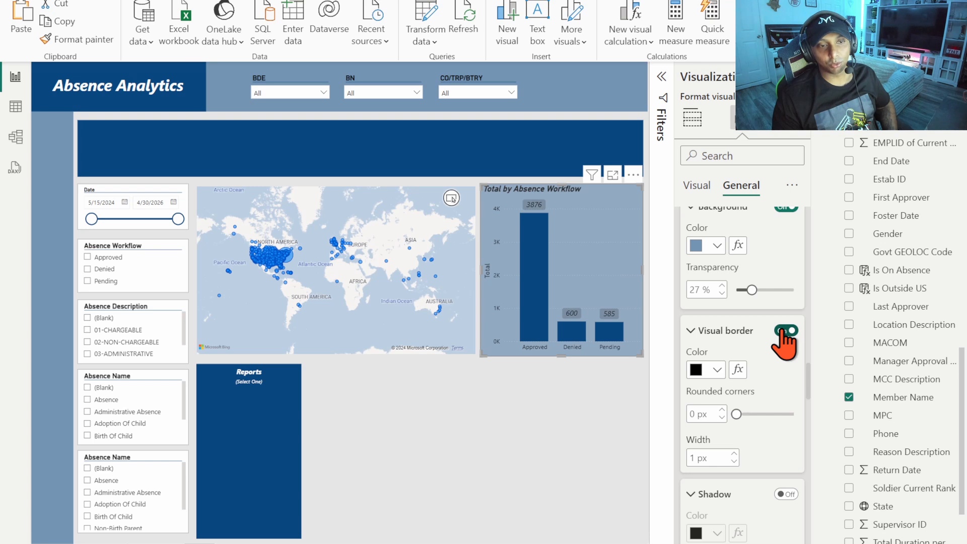
{"action": "left_click", "coordinate": [786, 331]}
{"action": "scroll", "coordinate": [812, 395], "scroll_direction": "down", "scroll_amount": 2}
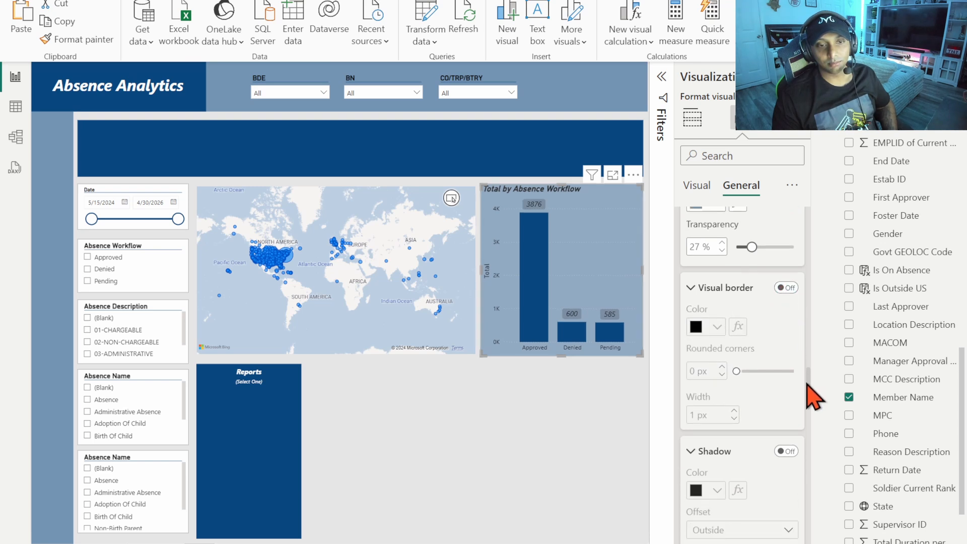
Step: Set the color of the column chart's horizontal gridlines to white
{"action": "left_click_drag", "start_coordinate": [808, 384], "coordinate": [804, 487]}
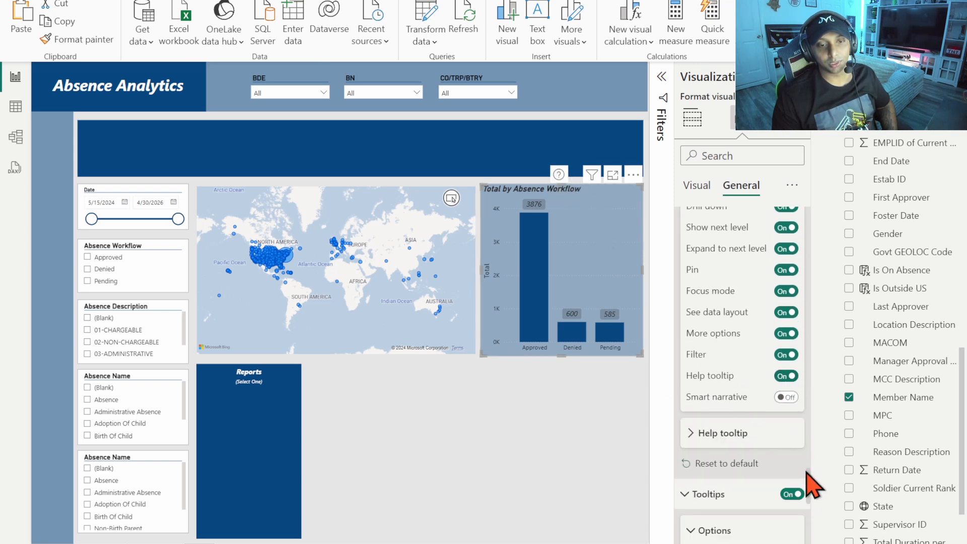
{"action": "left_click", "coordinate": [697, 186]}
{"action": "scroll", "coordinate": [744, 335], "scroll_direction": "down", "scroll_amount": 10}
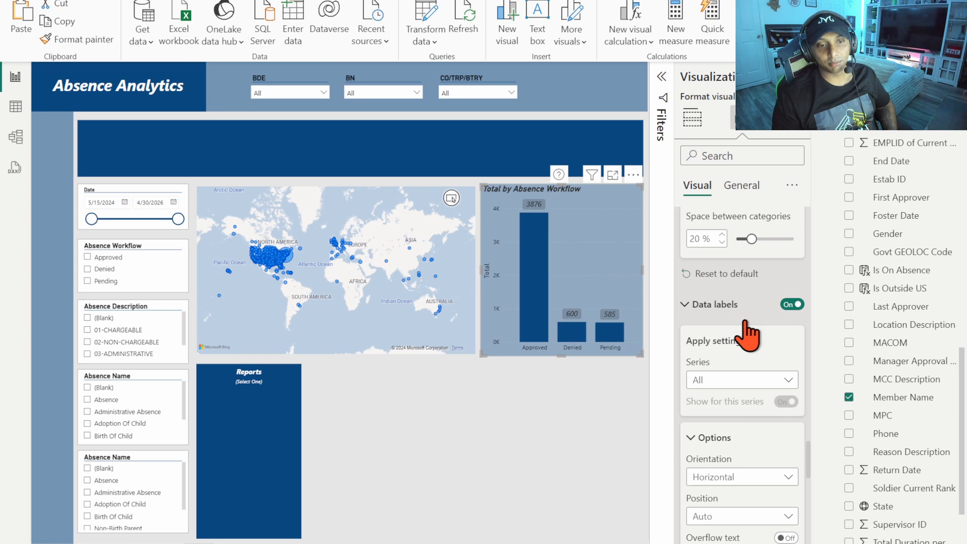
{"action": "scroll", "coordinate": [749, 335], "scroll_direction": "up", "scroll_amount": 10}
{"action": "left_click", "coordinate": [716, 274]}
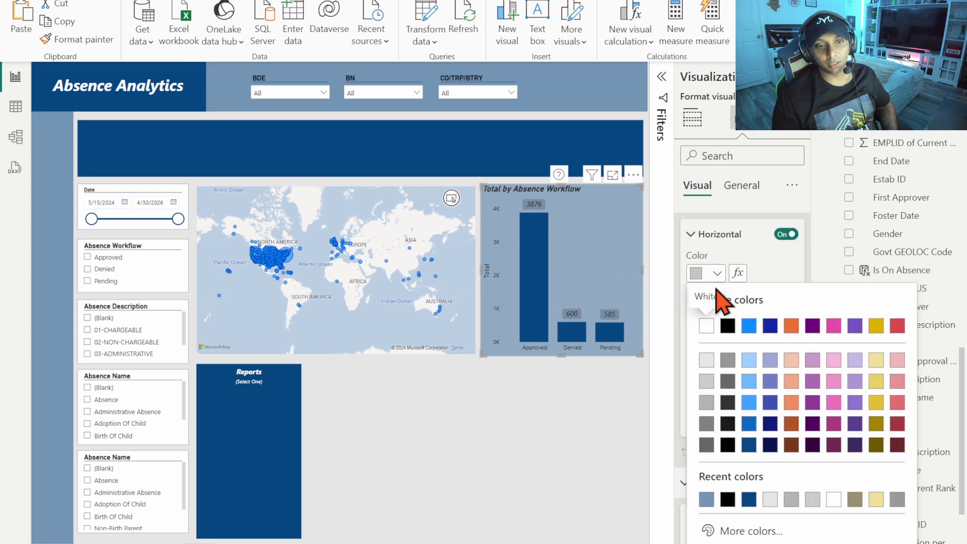
{"action": "left_click", "coordinate": [708, 326]}
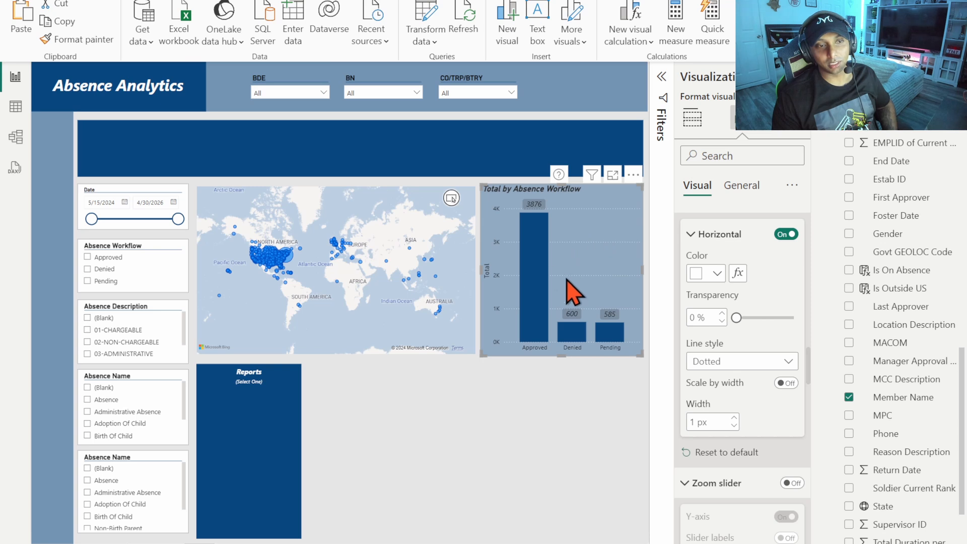
Step: Nudge the column chart slightly downward to line it up beside the map
{"action": "left_click", "coordinate": [508, 282]}
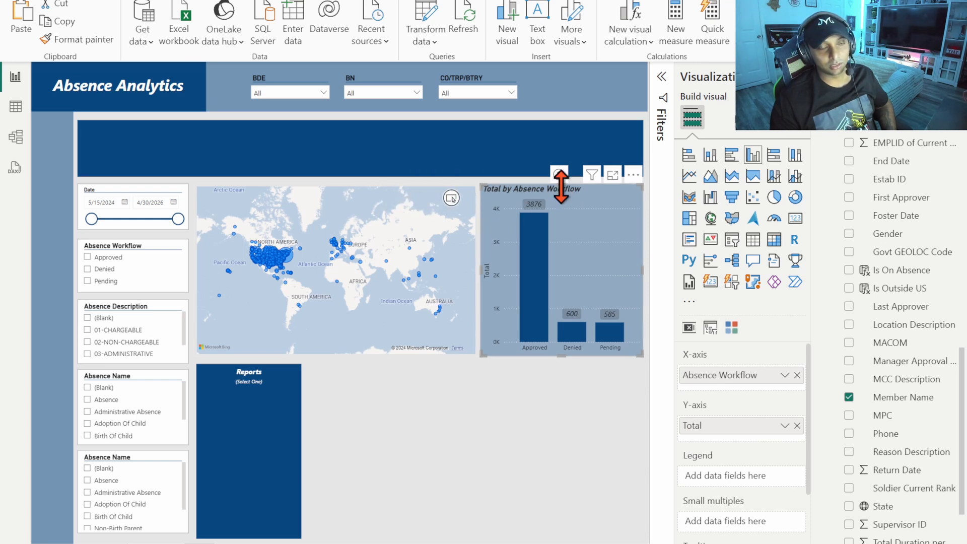
{"action": "key", "text": "Down"}
{"action": "key", "text": "Down"}
{"action": "key", "text": "Down"}
{"action": "key", "text": "Down"}
{"action": "key", "text": "Down"}
{"action": "key", "text": "Down"}
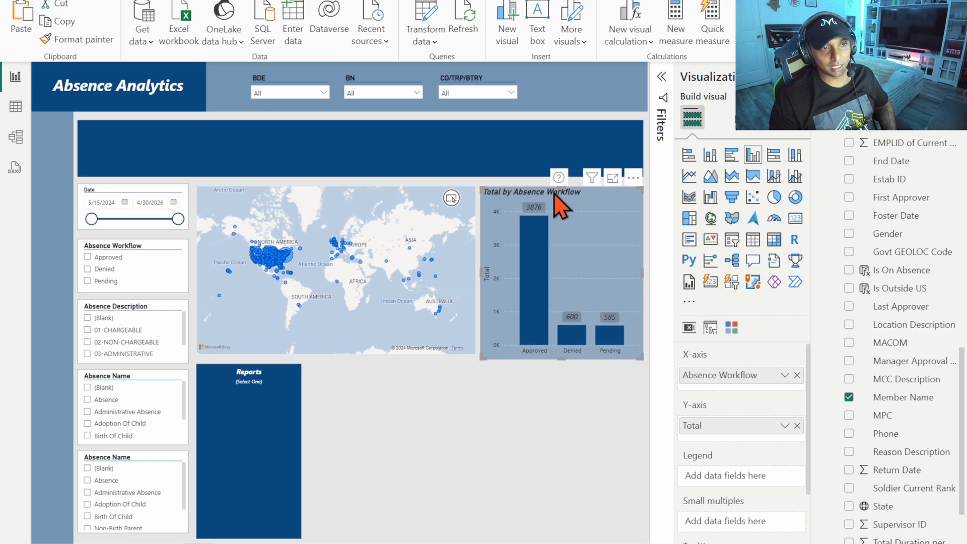
{"action": "key", "text": "Up"}
{"action": "key", "text": "Up"}
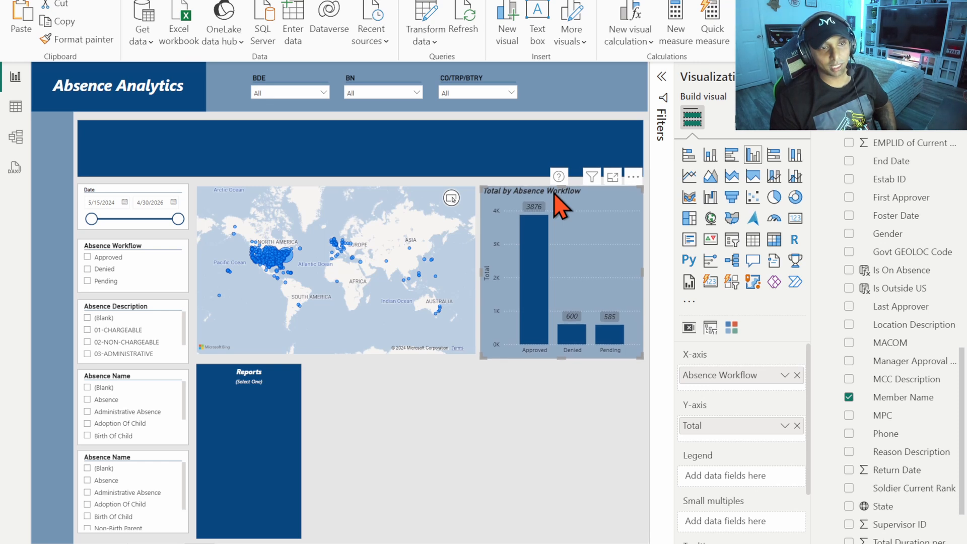
Step: Insert a clustered bar chart and fit it between the Reports panel and the map's outer edge
{"action": "left_click", "coordinate": [492, 453]}
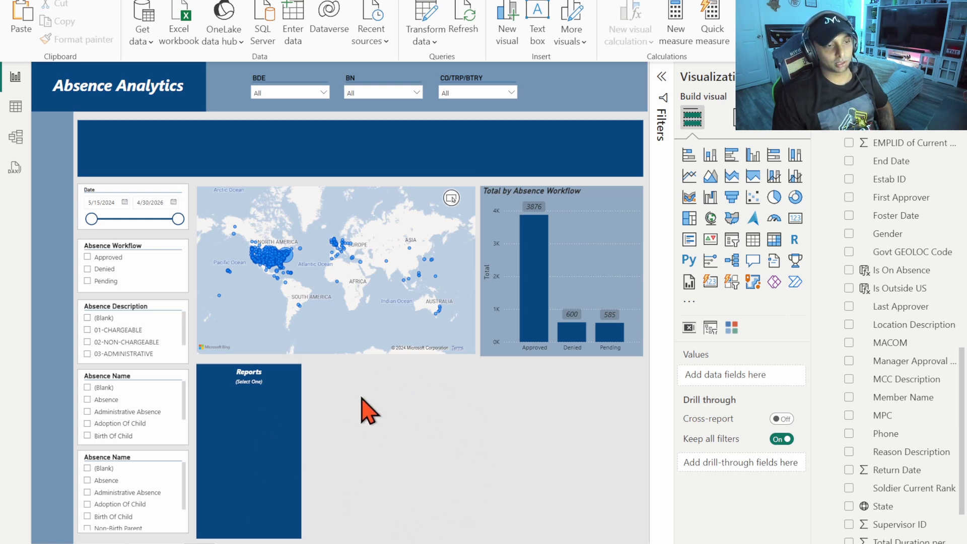
{"action": "left_click", "coordinate": [731, 156]}
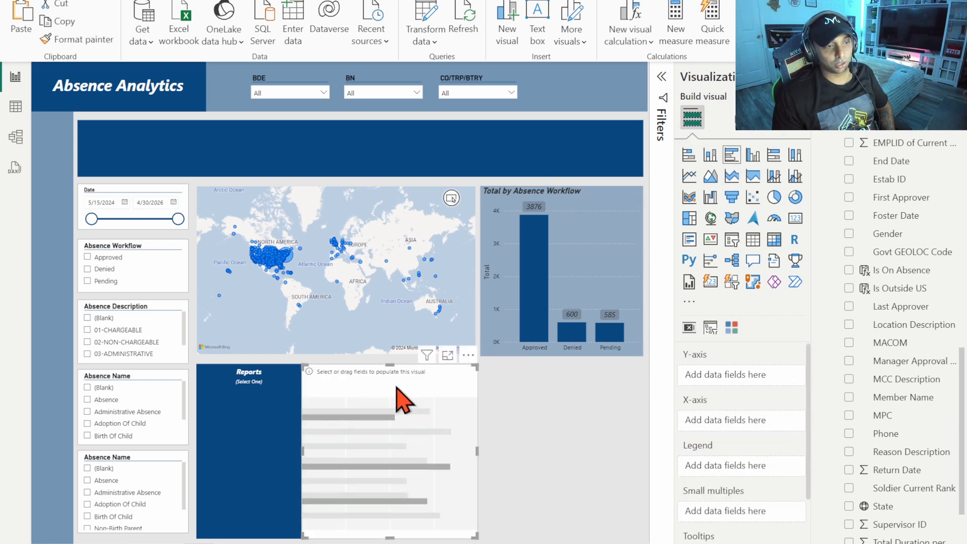
{"action": "left_click_drag", "start_coordinate": [397, 389], "coordinate": [409, 394]}
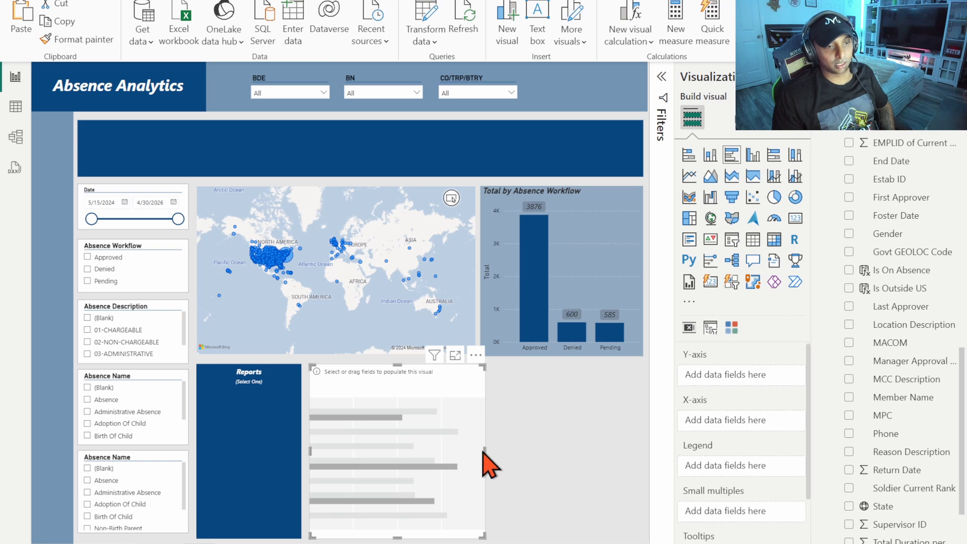
{"action": "mouse_move", "coordinate": [483, 452]}
{"action": "left_mouse_down"}
{"action": "mouse_move", "coordinate": [472, 452]}
{"action": "mouse_move", "coordinate": [476, 461]}
{"action": "mouse_move", "coordinate": [475, 451]}
{"action": "left_mouse_up"}
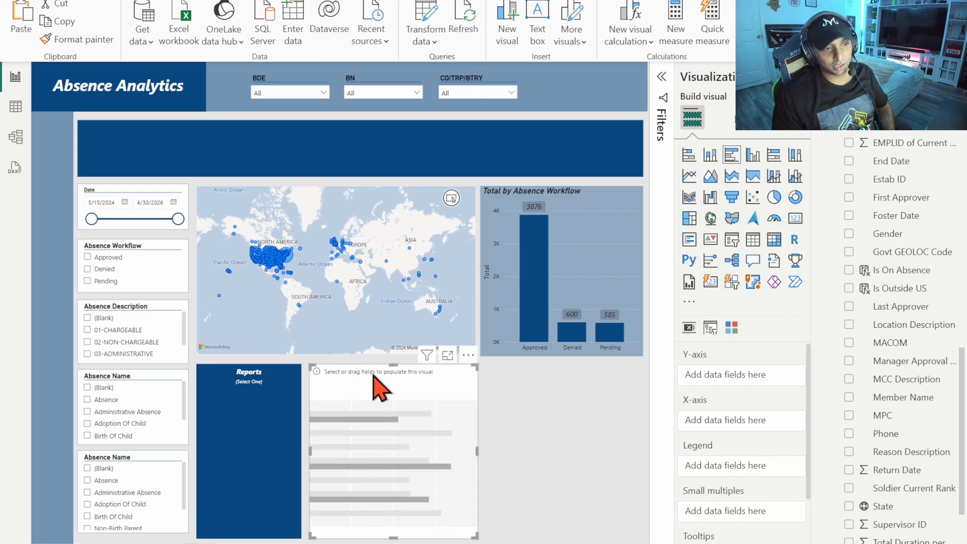
{"action": "left_click", "coordinate": [506, 434]}
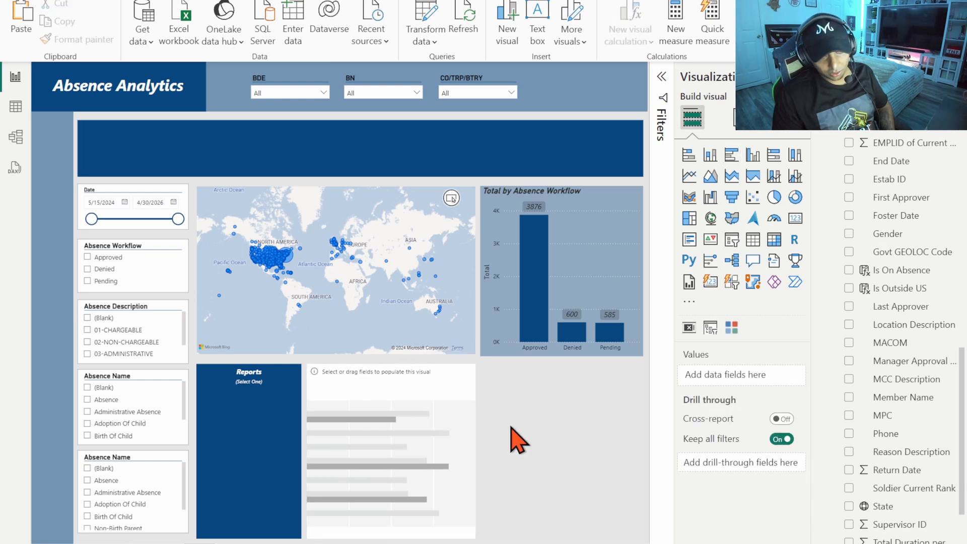
{"action": "left_click", "coordinate": [404, 381]}
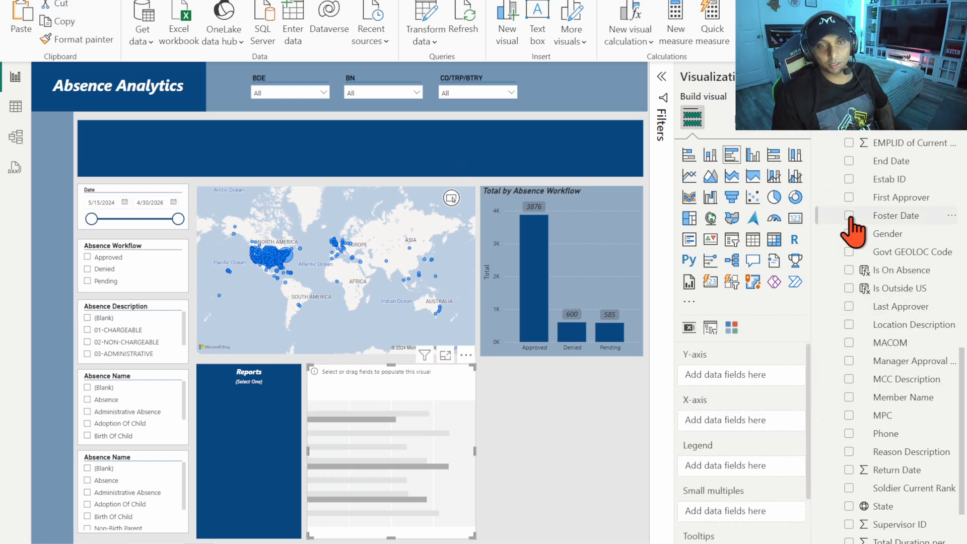
Step: Plot the count of Absence Workflow on the bar chart's X-axis against BN and CO from the UIC Table on its Y-axis
{"action": "scroll", "coordinate": [853, 229], "scroll_direction": "up", "scroll_amount": 10}
{"action": "left_click", "coordinate": [826, 186]}
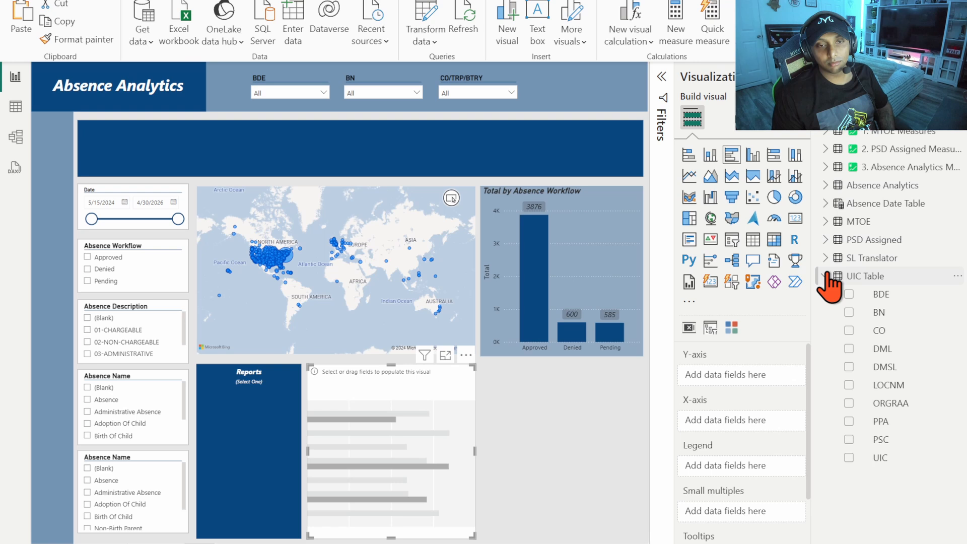
{"action": "left_click", "coordinate": [850, 312]}
{"action": "left_click", "coordinate": [849, 331]}
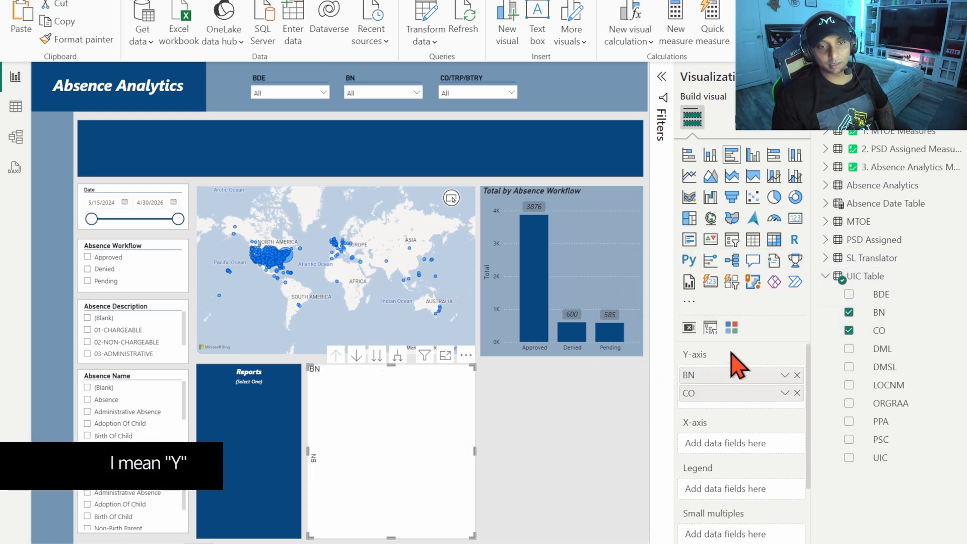
{"action": "left_click", "coordinate": [825, 186]}
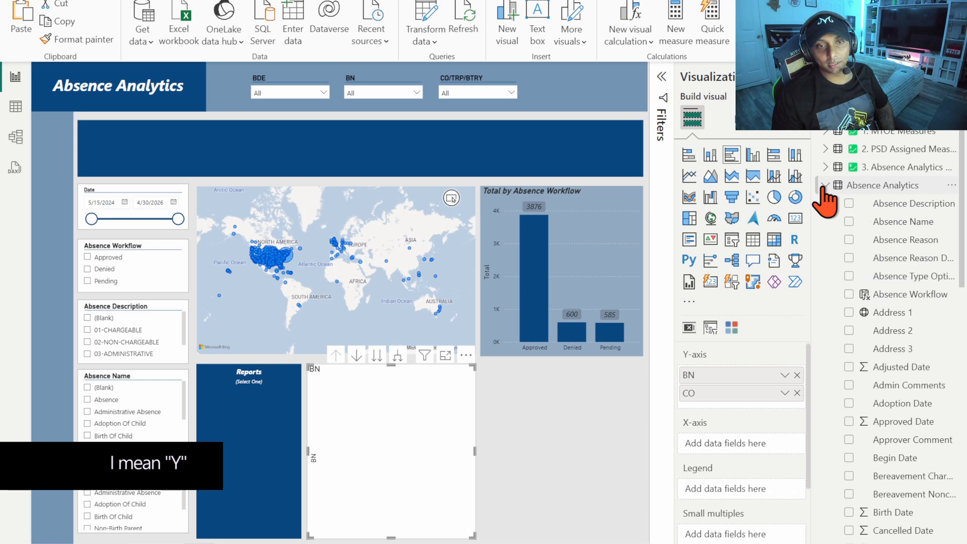
{"action": "left_click_drag", "start_coordinate": [886, 295], "coordinate": [720, 443]}
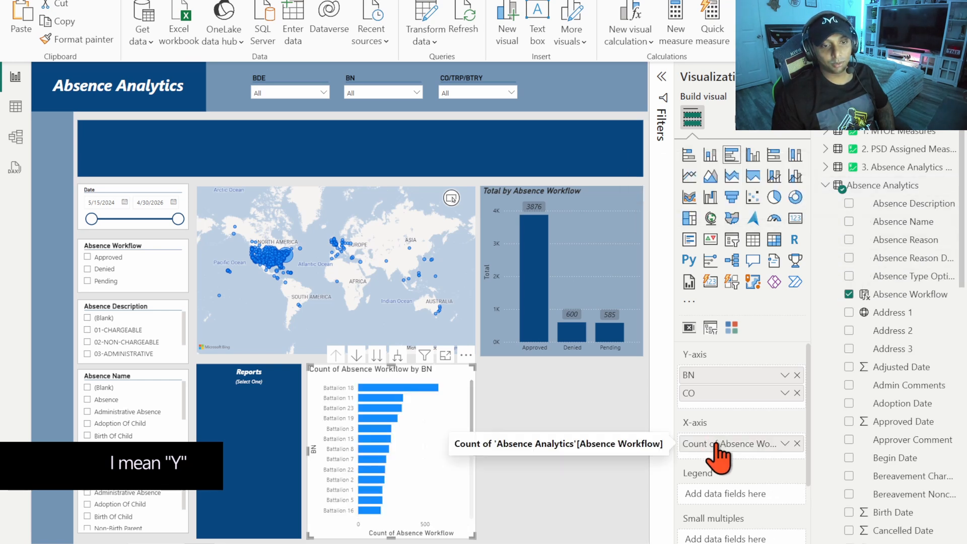
Step: Rename the bar chart's X-axis value to Total, and delete the unformatted chart from the page
{"action": "double_click", "coordinate": [714, 445]}
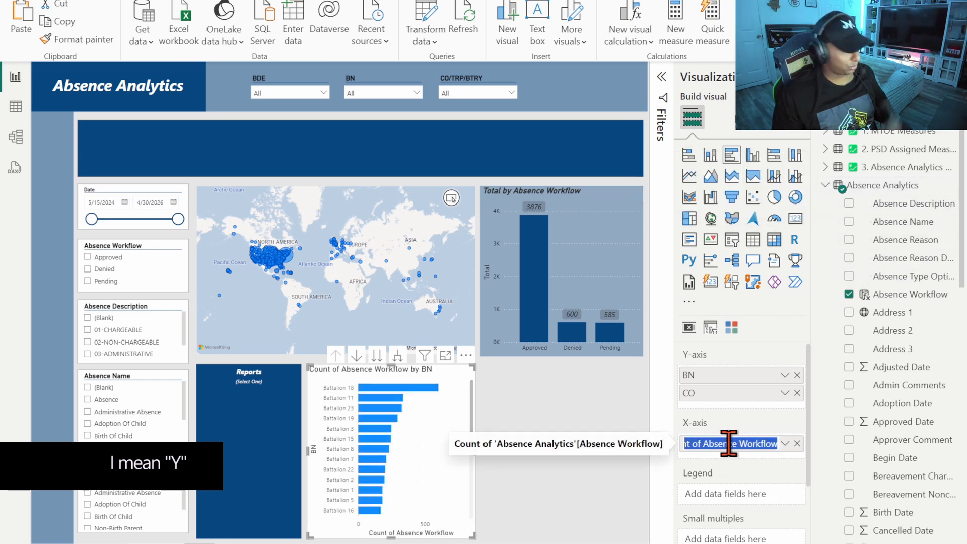
{"action": "type", "text": "T"}
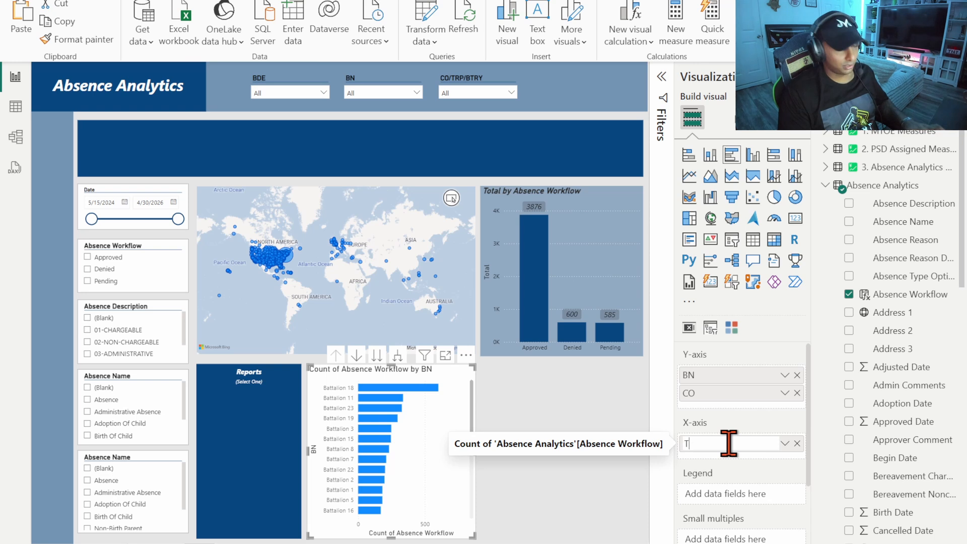
{"action": "type", "text": "Otal"}
{"action": "key", "text": "Return"}
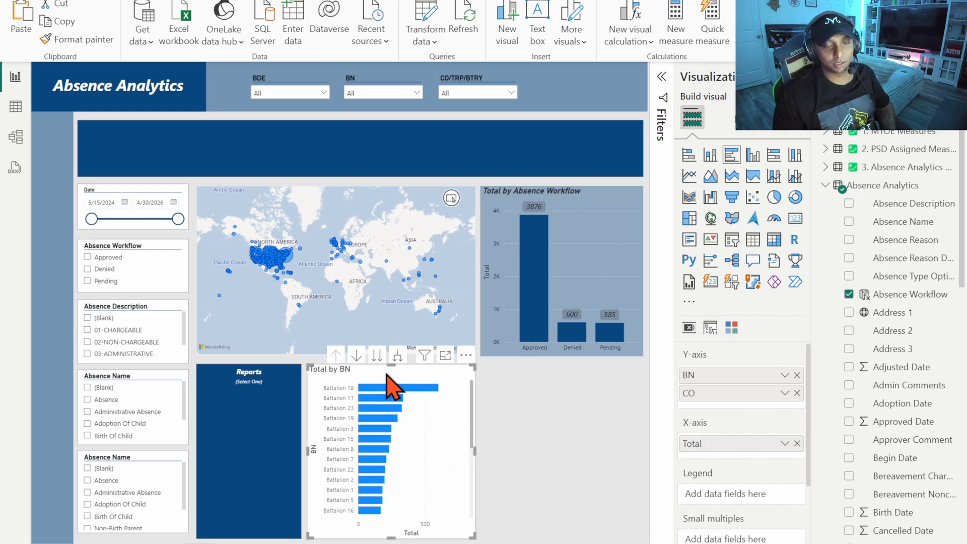
{"action": "left_click", "coordinate": [467, 355]}
{"action": "left_click", "coordinate": [514, 434]}
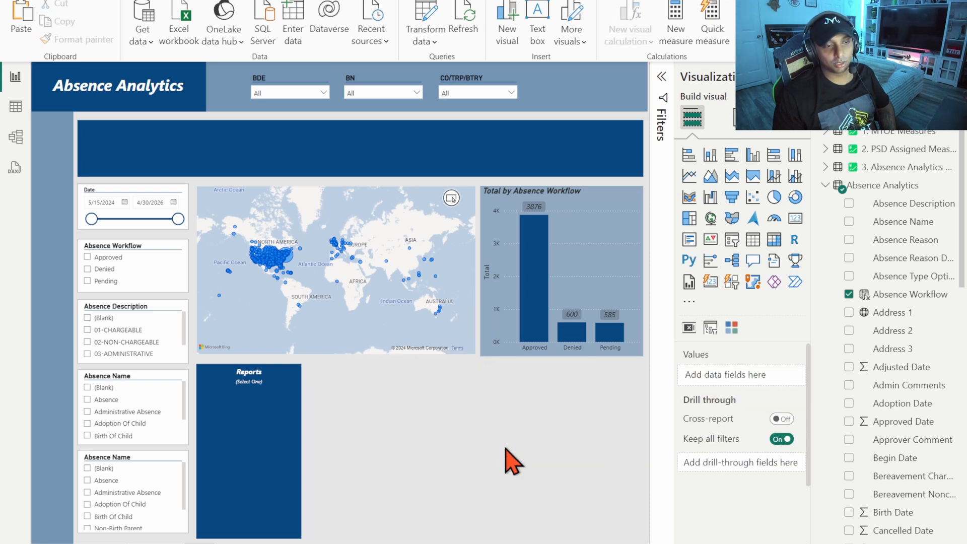
Step: Duplicate the Total by Absence Workflow column chart and fit the copy beside the Reports panel, aligned with the map above
{"action": "left_click", "coordinate": [513, 195]}
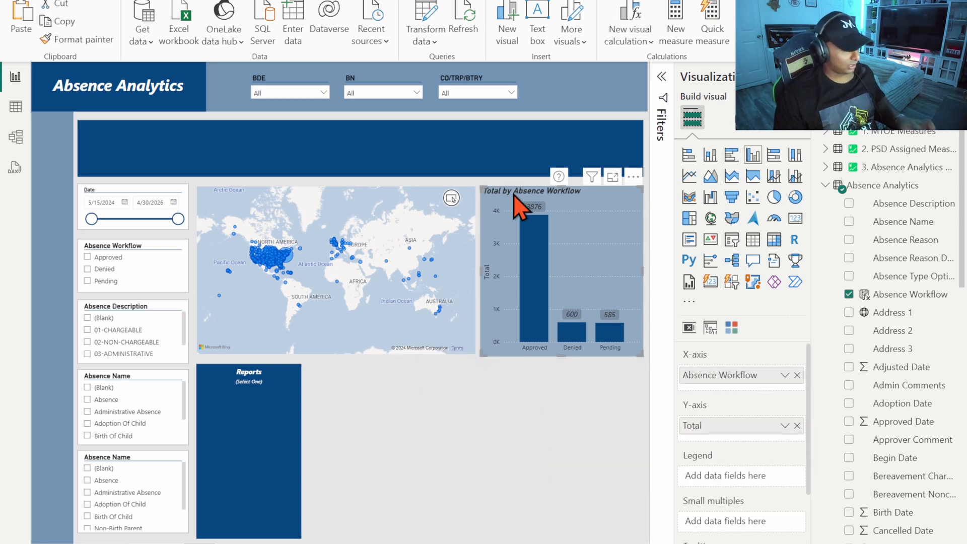
{"action": "key", "text": "ctrl+c"}
{"action": "key", "text": "ctrl+v"}
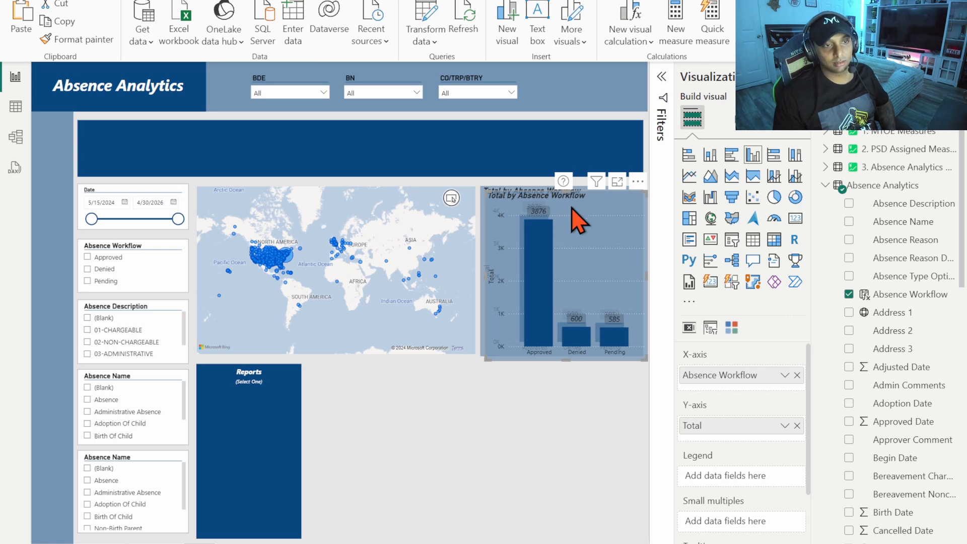
{"action": "left_click_drag", "start_coordinate": [570, 205], "coordinate": [396, 379]}
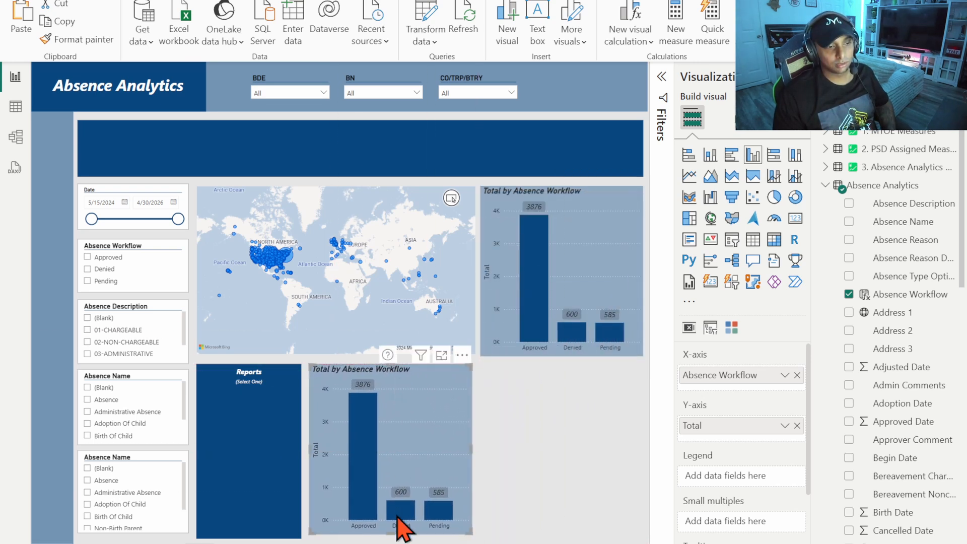
{"action": "left_click_drag", "start_coordinate": [392, 534], "coordinate": [392, 539]}
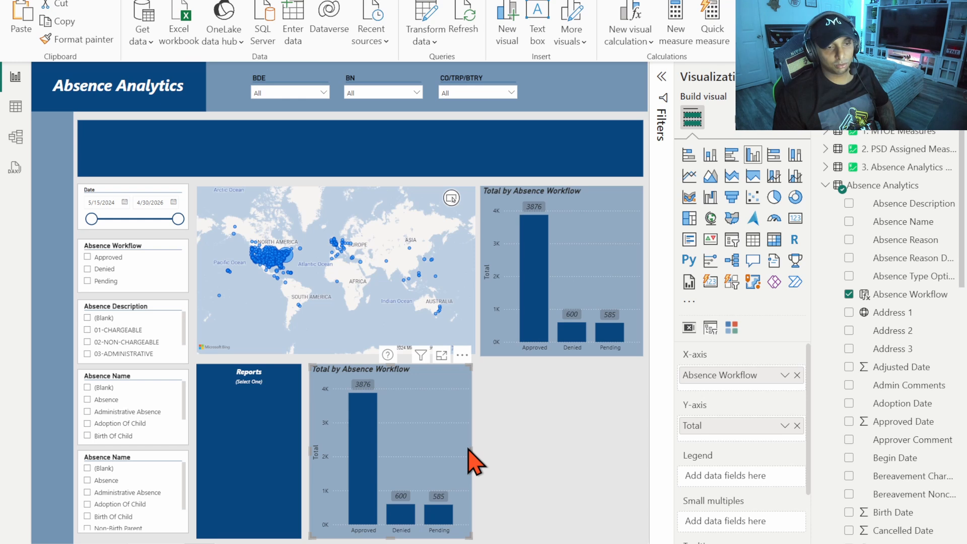
{"action": "left_click_drag", "start_coordinate": [474, 448], "coordinate": [478, 447]}
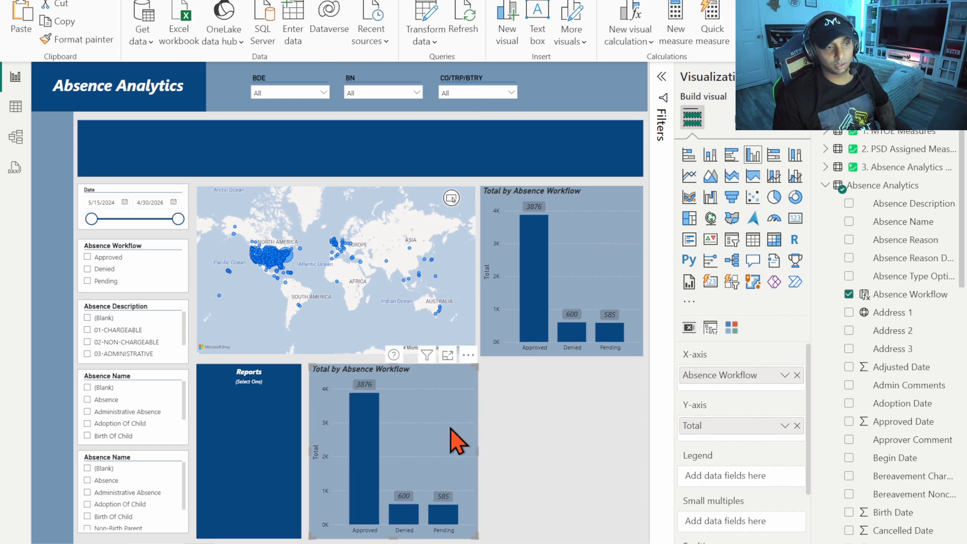
{"action": "left_click_drag", "start_coordinate": [428, 364], "coordinate": [425, 364]}
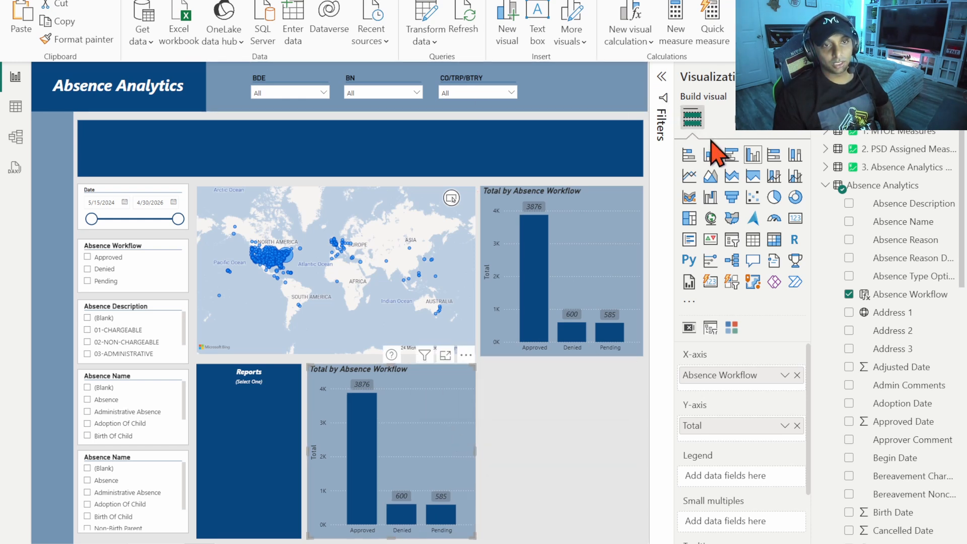
Step: Convert the copied chart to a clustered bar chart plotting the Absence Workflow count, renamed Total, against BN and CO from the UIC Table
{"action": "left_click", "coordinate": [732, 154]}
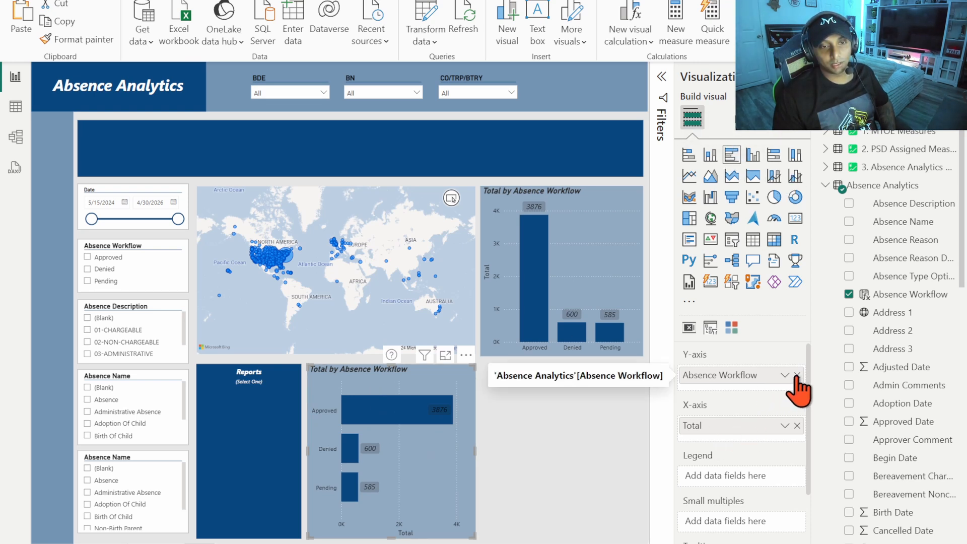
{"action": "left_click_drag", "start_coordinate": [736, 378], "coordinate": [733, 426]}
{"action": "double_click", "coordinate": [732, 421]}
{"action": "type", "text": "T"}
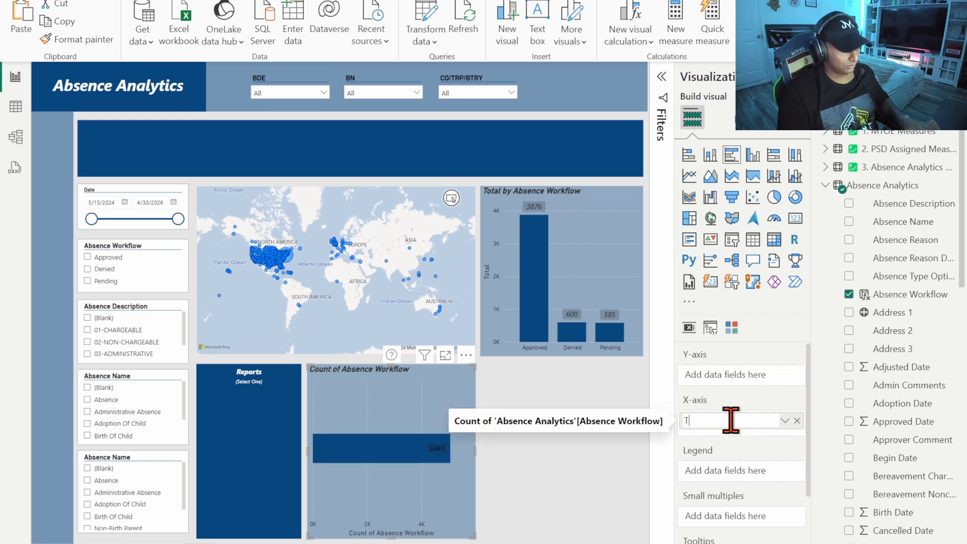
{"action": "type", "text": "ota"}
{"action": "type", "text": "l"}
{"action": "key", "text": "Return"}
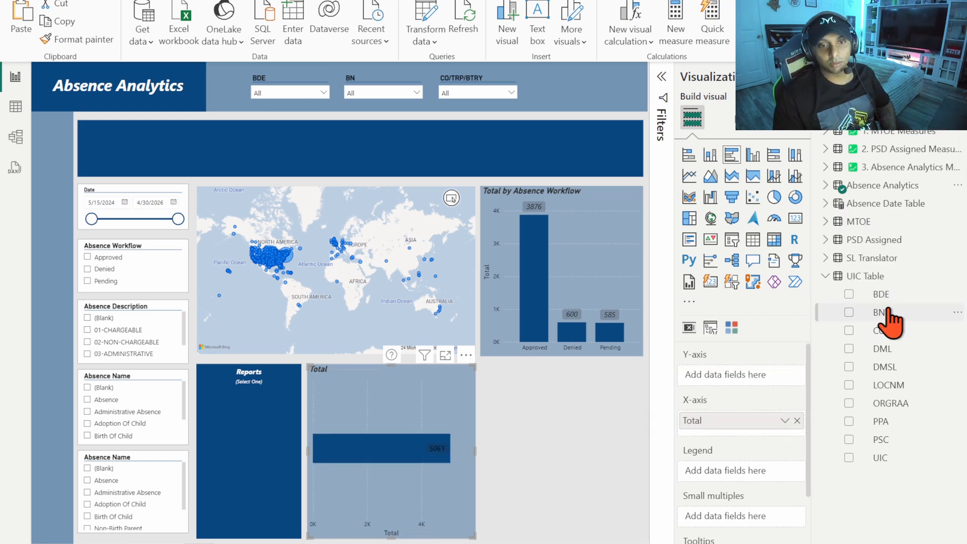
{"action": "left_click_drag", "start_coordinate": [892, 313], "coordinate": [758, 384]}
{"action": "left_click_drag", "start_coordinate": [887, 338], "coordinate": [741, 394]}
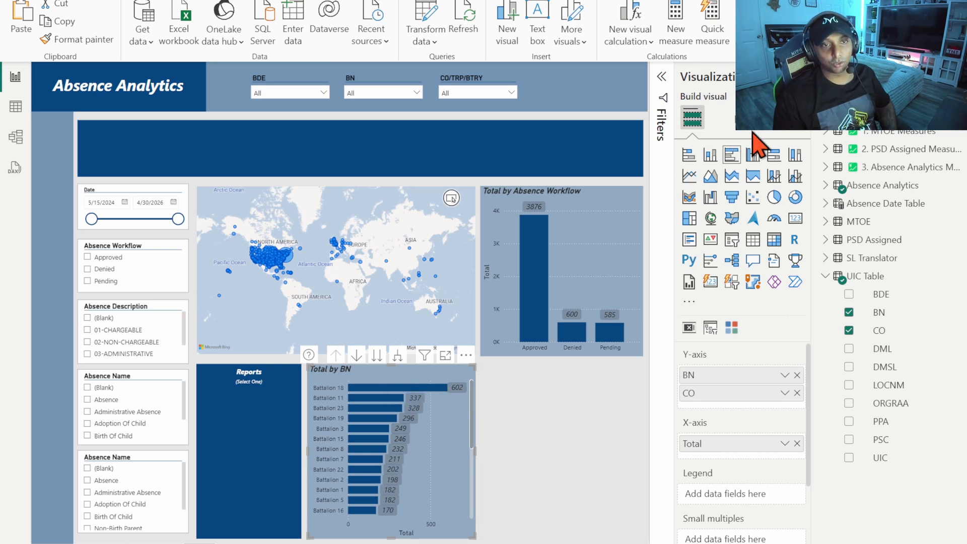
Step: Set the color of the battalion bar chart's bars to white
{"action": "left_click", "coordinate": [741, 117]}
{"action": "left_click", "coordinate": [792, 185]}
{"action": "left_click", "coordinate": [803, 213]}
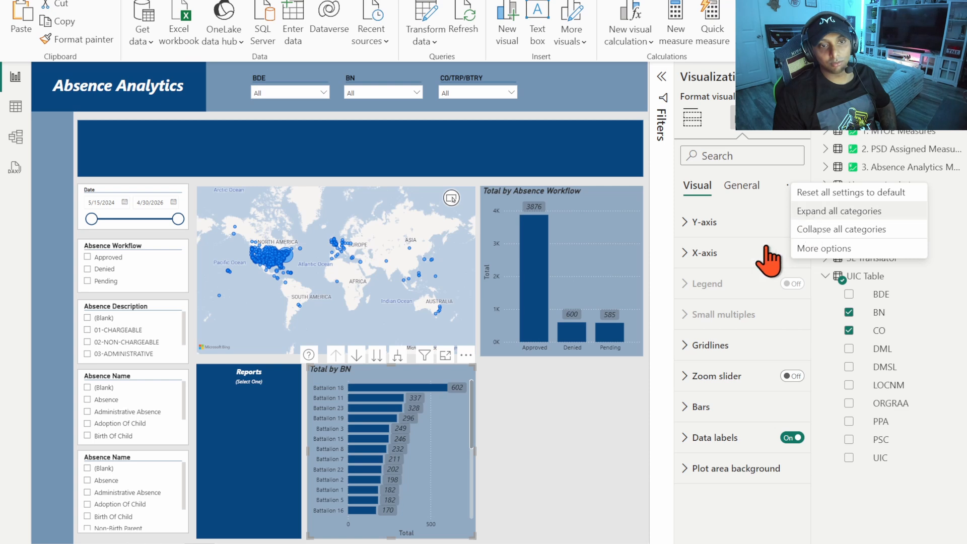
{"action": "scroll", "coordinate": [719, 276], "scroll_direction": "down", "scroll_amount": 5}
{"action": "scroll", "coordinate": [719, 276], "scroll_direction": "down", "scroll_amount": 10}
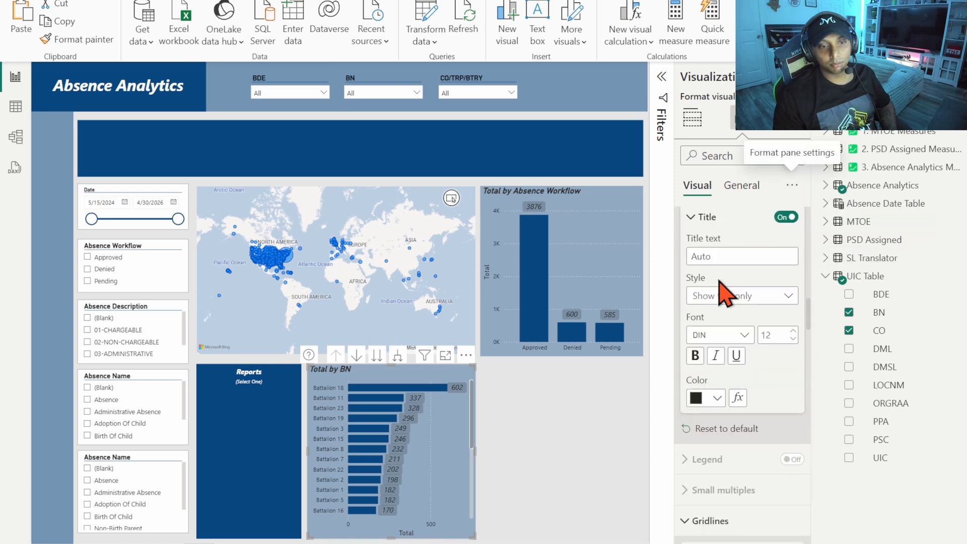
{"action": "scroll", "coordinate": [761, 353], "scroll_direction": "up", "scroll_amount": 3}
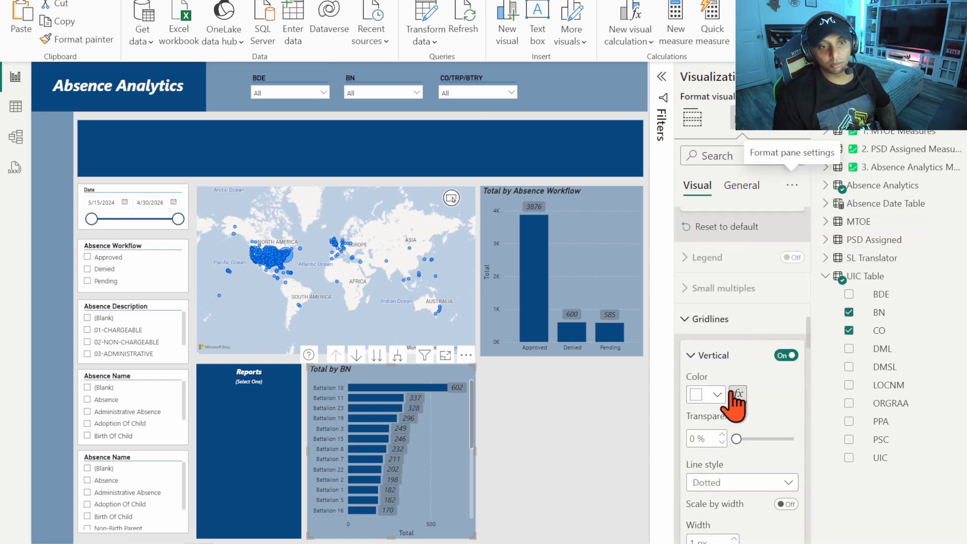
{"action": "scroll", "coordinate": [769, 388], "scroll_direction": "down", "scroll_amount": 8}
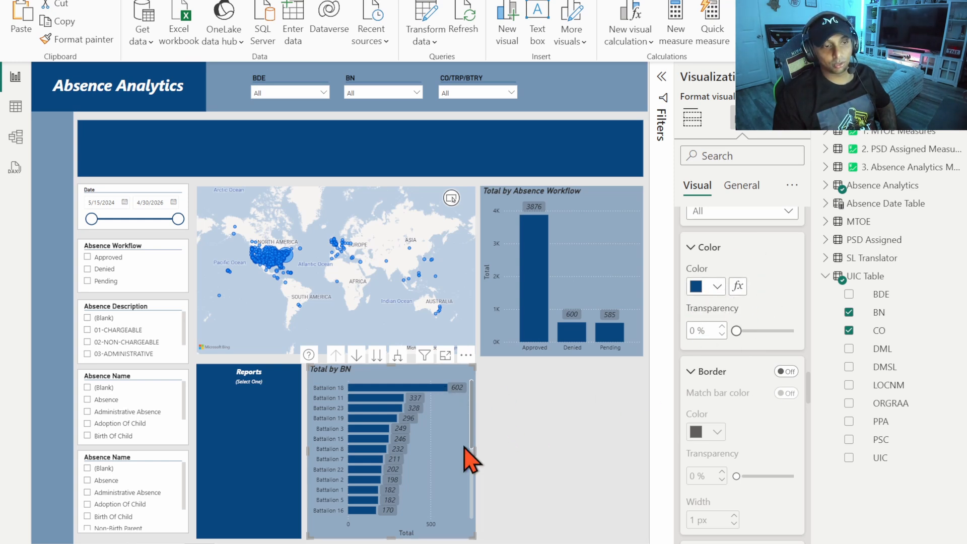
{"action": "left_click", "coordinate": [713, 286]}
{"action": "left_click", "coordinate": [706, 339]}
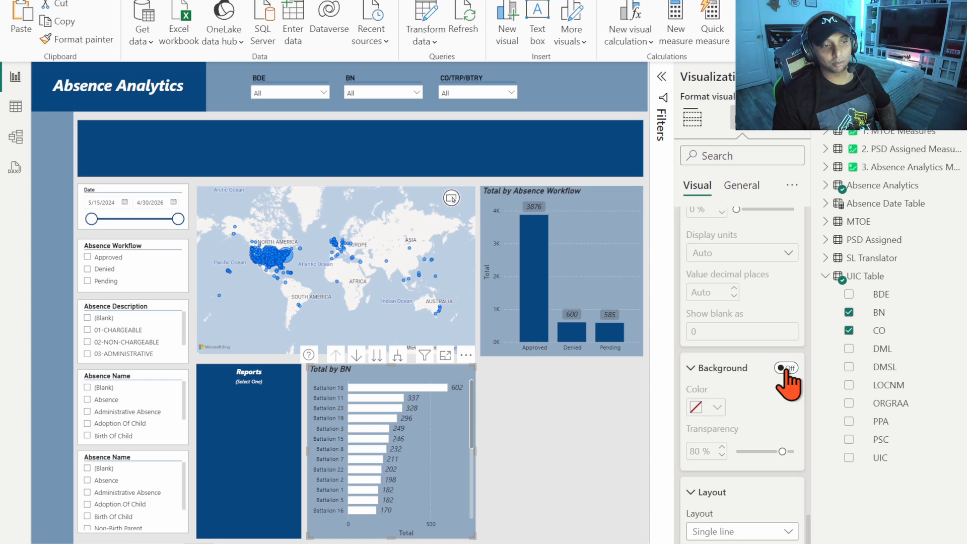
Step: Turn off the background of the bar chart's data labels and make their values bold
{"action": "left_click", "coordinate": [787, 368]}
{"action": "scroll", "coordinate": [766, 368], "scroll_direction": "up", "scroll_amount": 2}
{"action": "scroll", "coordinate": [767, 371], "scroll_direction": "up", "scroll_amount": 3}
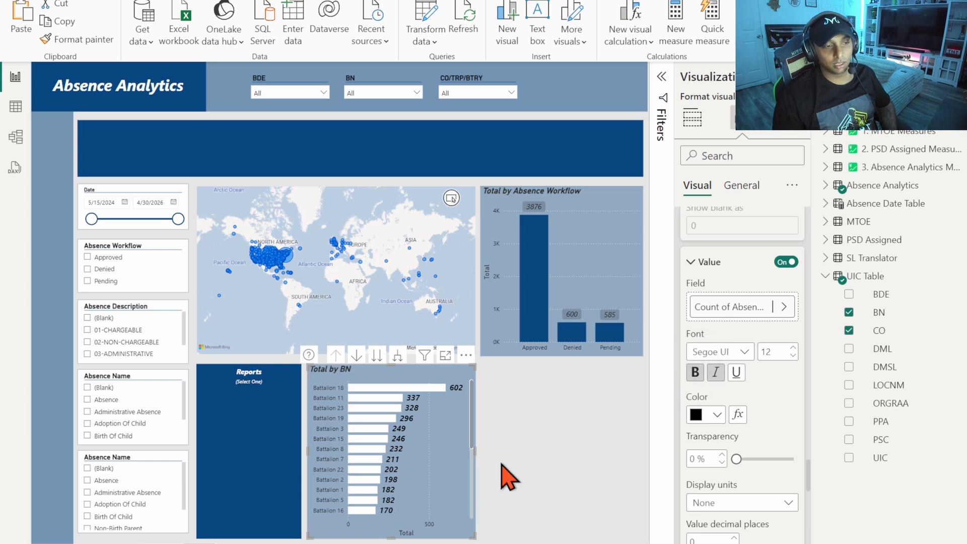
Step: Replace the battalion bar chart's title text with "All Approved"
{"action": "left_click", "coordinate": [691, 120]}
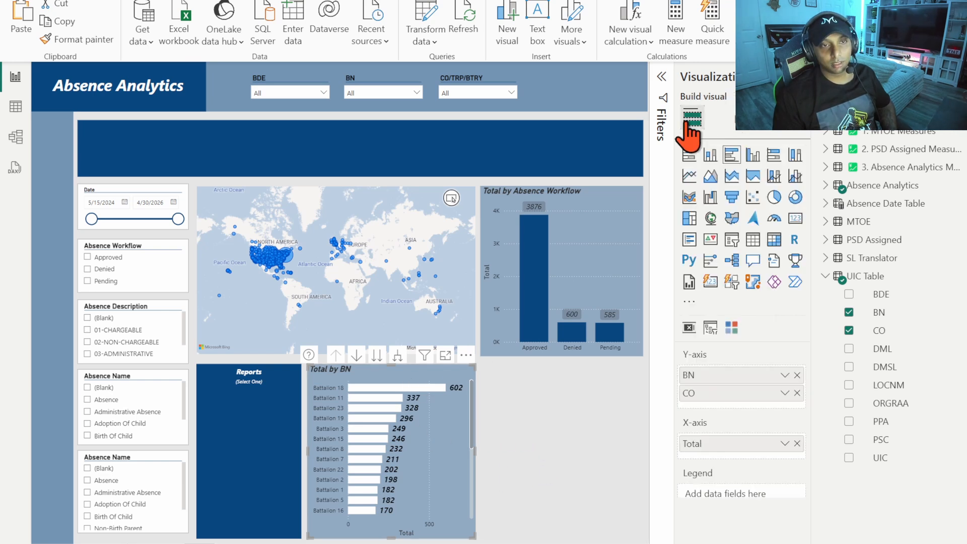
{"action": "left_click", "coordinate": [737, 120]}
{"action": "left_click", "coordinate": [729, 186]}
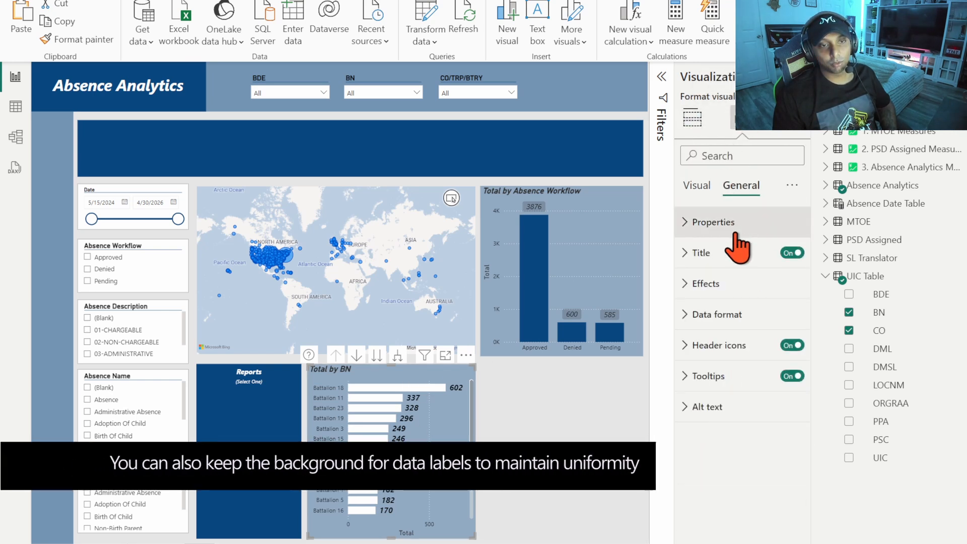
{"action": "left_click", "coordinate": [686, 253]}
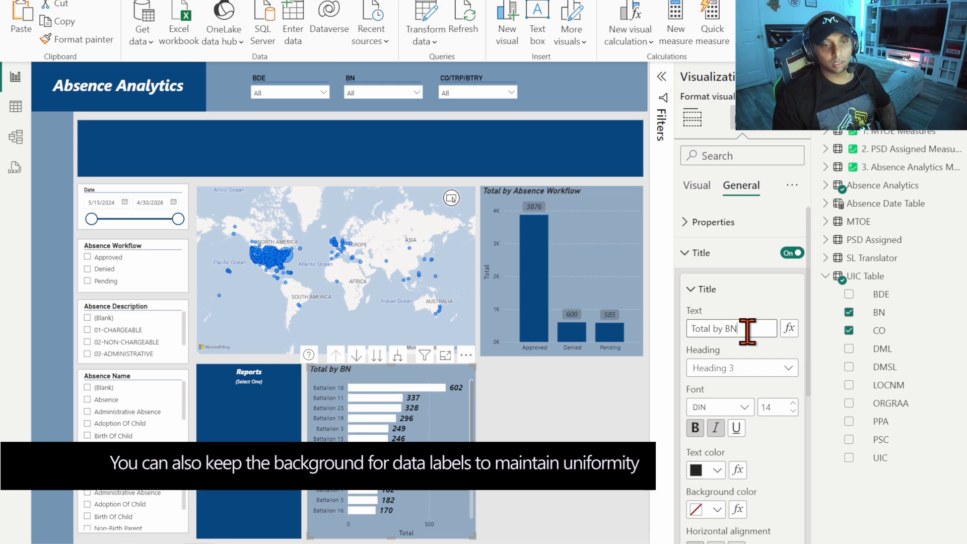
{"action": "left_click_drag", "start_coordinate": [748, 332], "coordinate": [694, 330]}
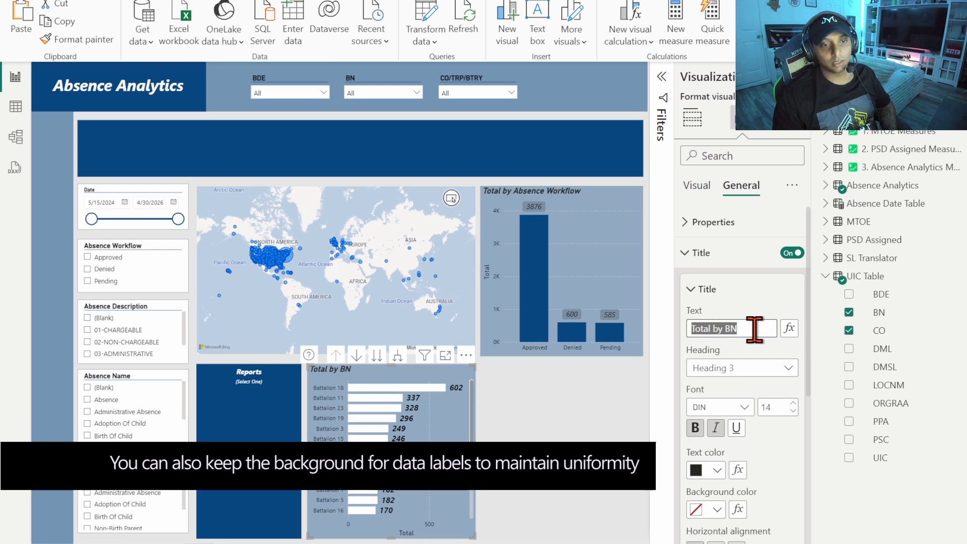
{"action": "type", "text": "All Approved"}
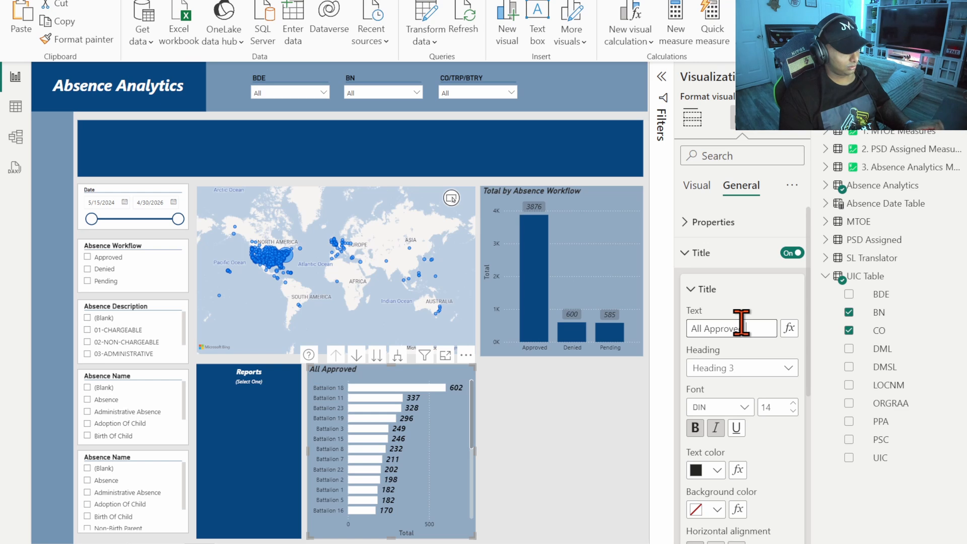
Step: Complete the battalion bar chart's title as "All Approved Absences" and filter only that visual to the Approved value of Absence Workflow
{"action": "type", "text": " Absences"}
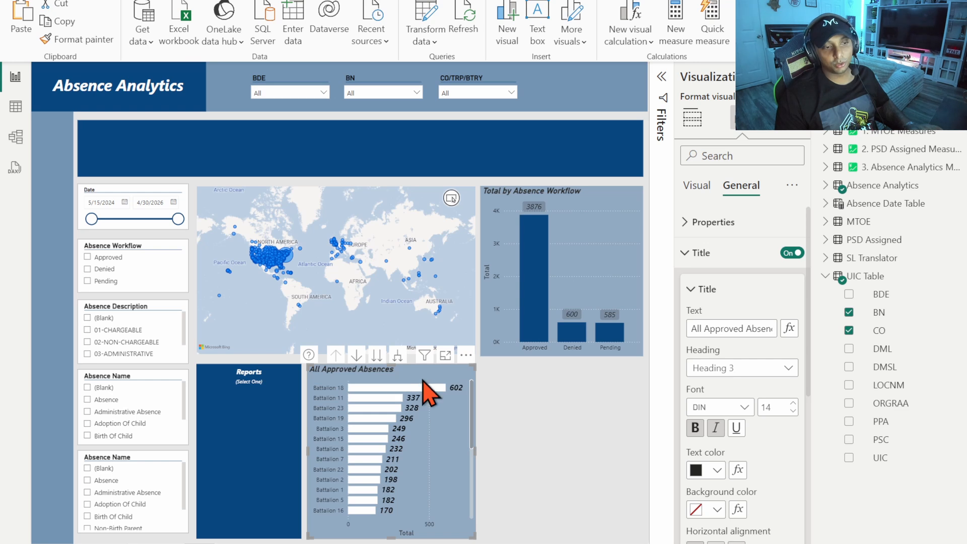
{"action": "left_click", "coordinate": [662, 77]}
{"action": "left_click", "coordinate": [693, 117]}
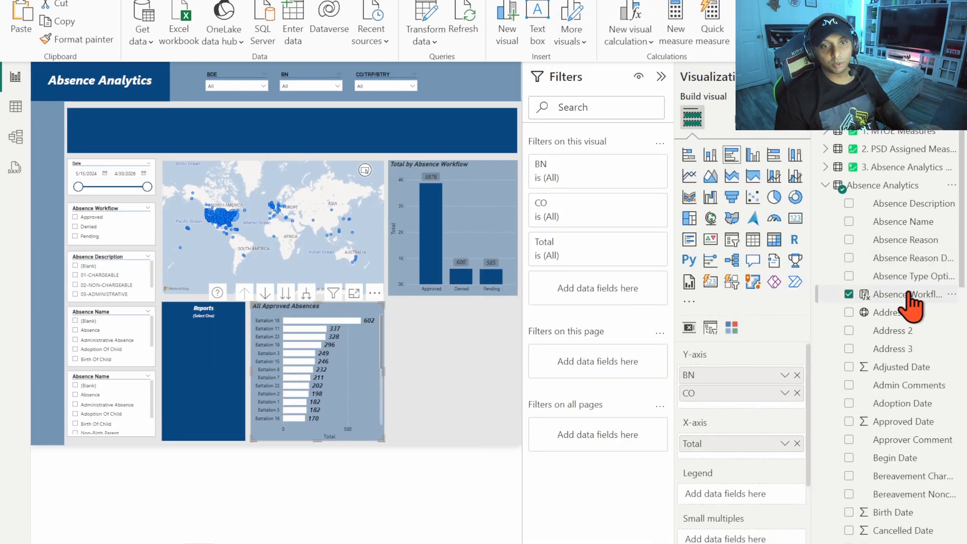
{"action": "left_click_drag", "start_coordinate": [910, 298], "coordinate": [636, 295]}
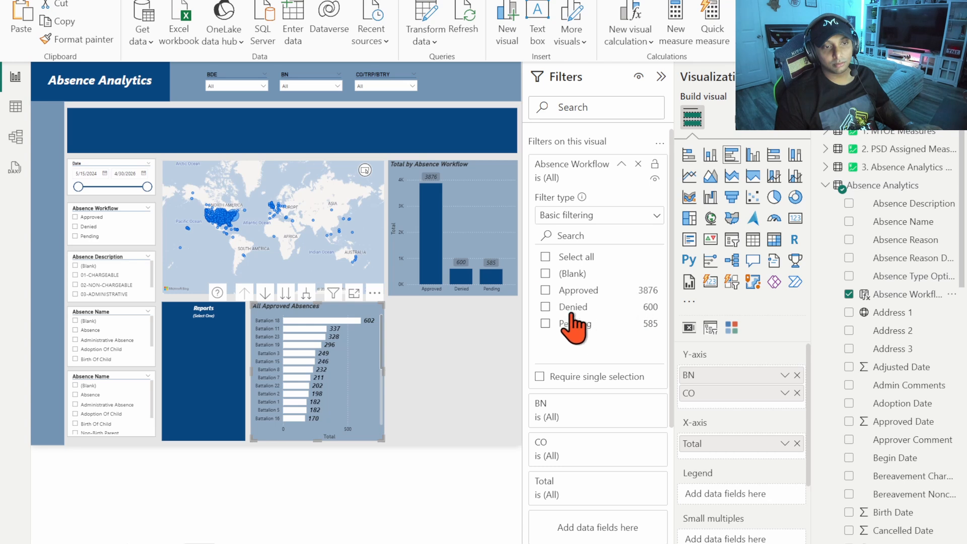
{"action": "left_click", "coordinate": [546, 291]}
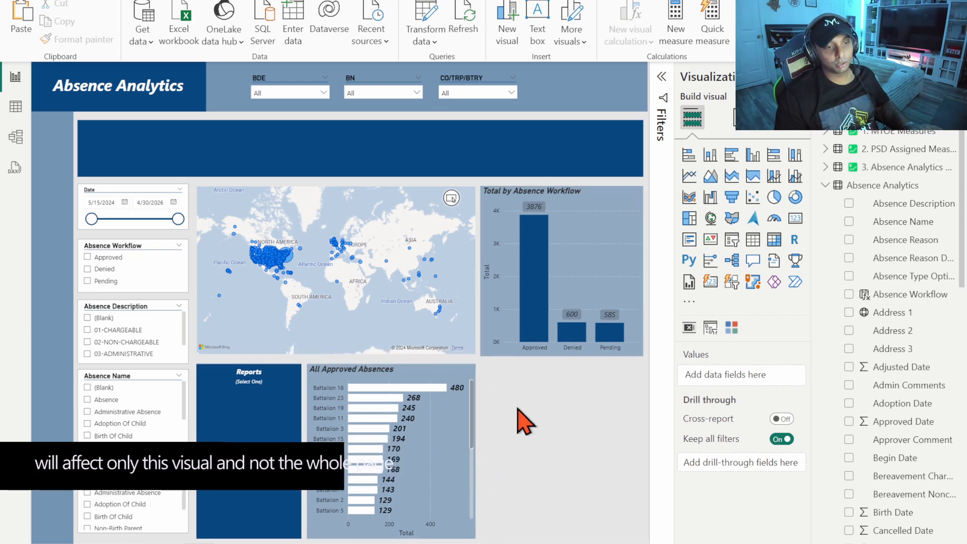
Step: Insert a blank button and place it in the Reports panel just below the "(Select One)" text
{"action": "left_click", "coordinate": [153, 2]}
{"action": "left_click", "coordinate": [497, 33]}
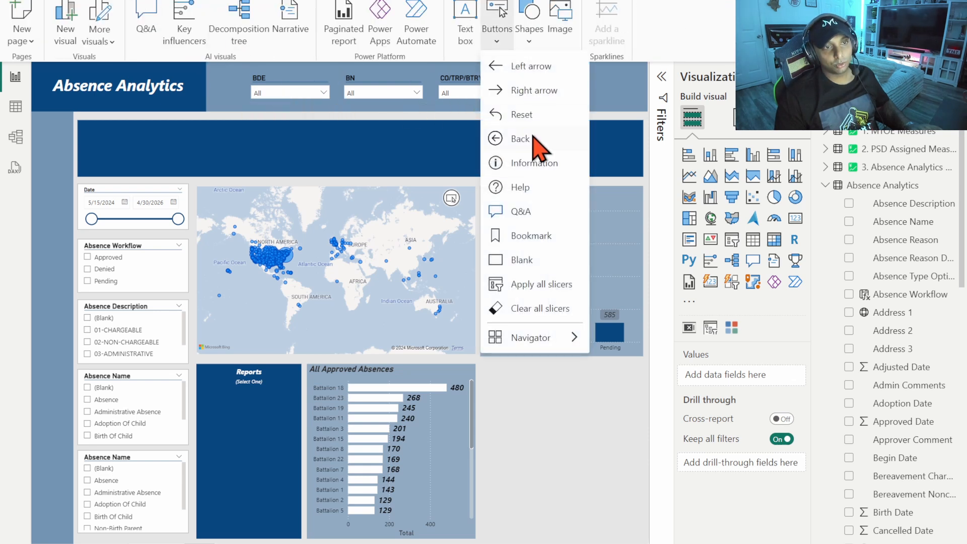
{"action": "left_click", "coordinate": [521, 260]}
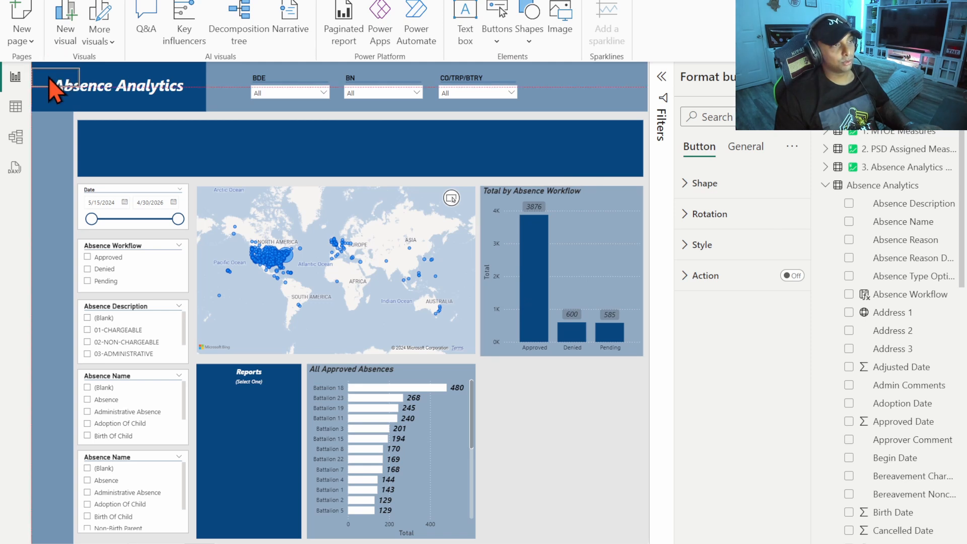
{"action": "left_click_drag", "start_coordinate": [49, 78], "coordinate": [247, 400]}
Step: Label the new button "All Approved Absences" and set its font color to white
{"action": "left_click", "coordinate": [695, 245]}
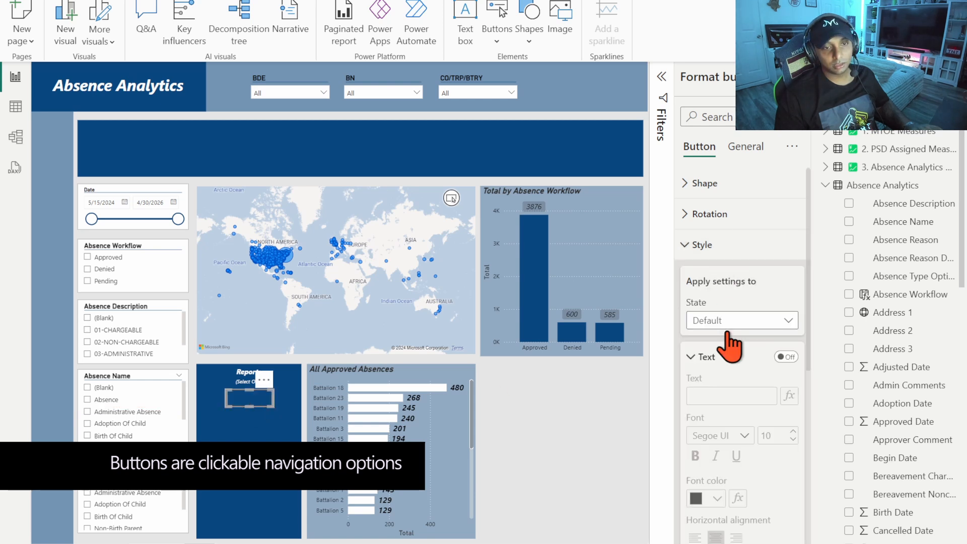
{"action": "left_click", "coordinate": [719, 398]}
{"action": "type", "text": "All"}
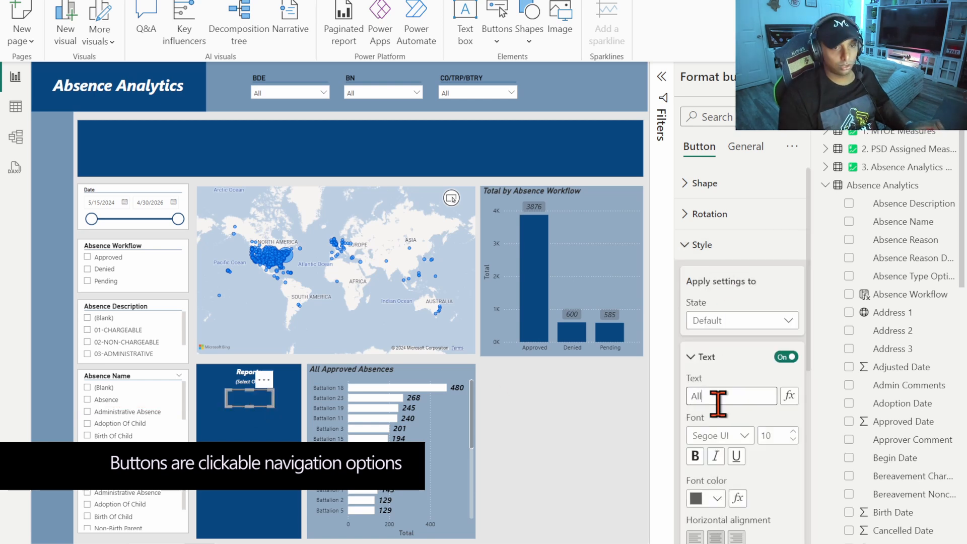
{"action": "type", "text": " Approved Absences"}
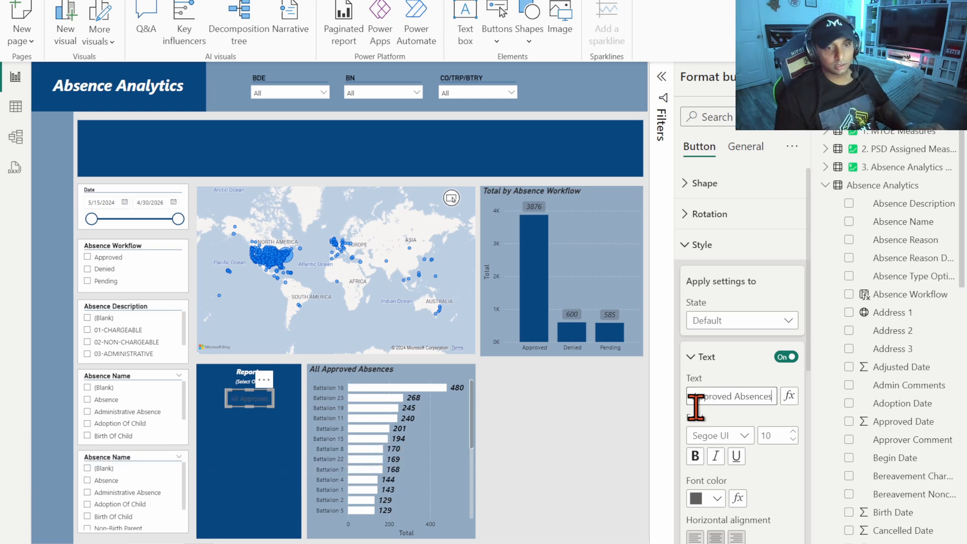
{"action": "left_click", "coordinate": [717, 498]}
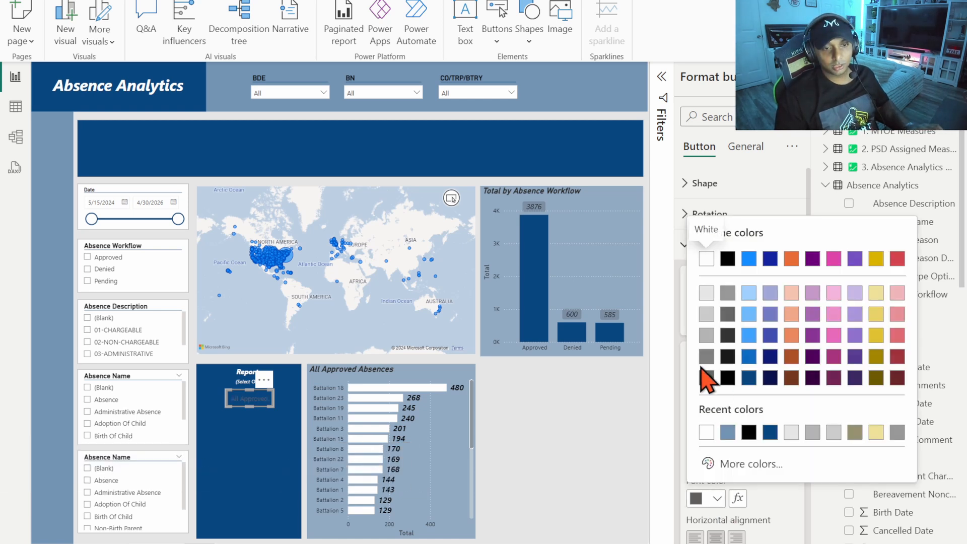
{"action": "left_click", "coordinate": [704, 426]}
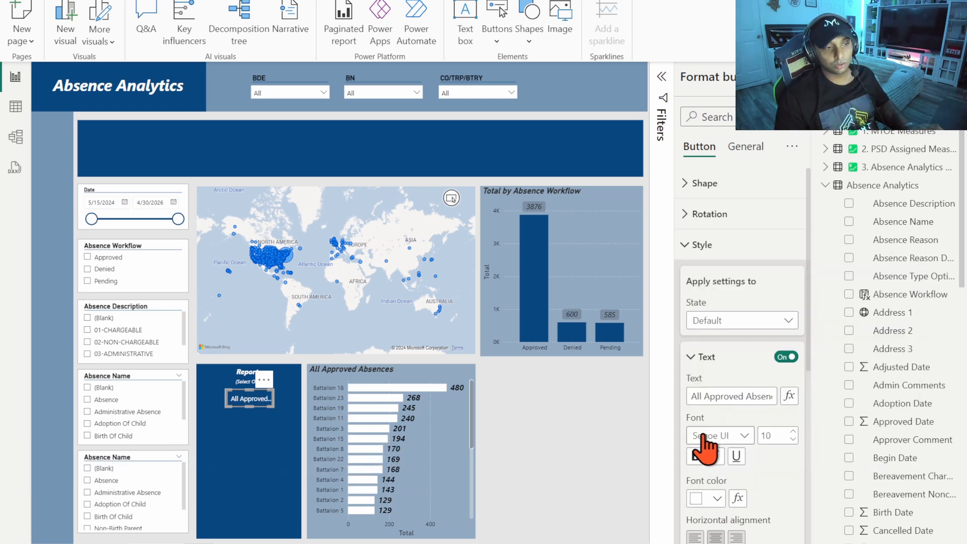
Step: Widen the button on both sides to fit its label and place a copy of it directly below
{"action": "left_click_drag", "start_coordinate": [222, 400], "coordinate": [209, 400]}
{"action": "left_click_drag", "start_coordinate": [272, 396], "coordinate": [291, 398]}
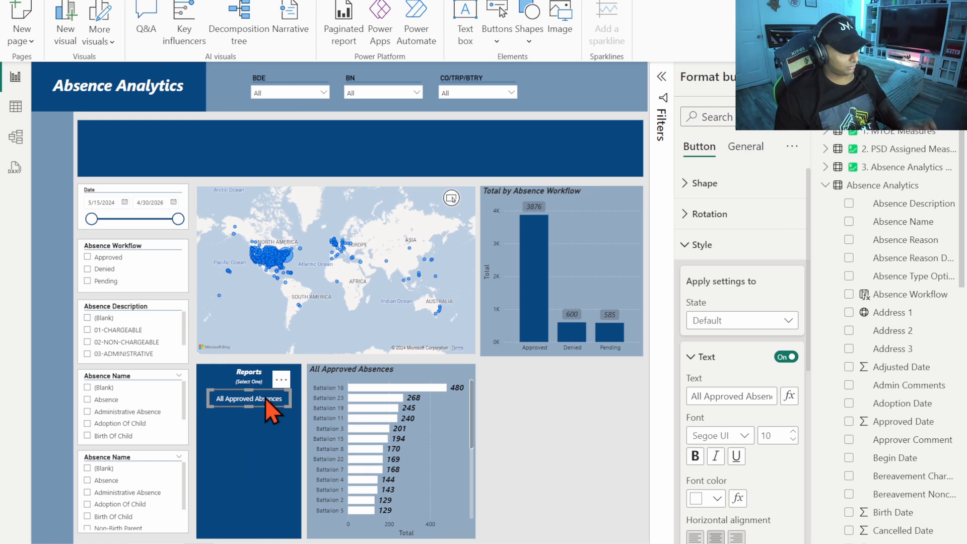
{"action": "key", "text": "ctrl+v"}
{"action": "left_click_drag", "start_coordinate": [265, 399], "coordinate": [255, 416]}
Step: Turn off the border on both buttons in the Reports panel
{"action": "left_click", "coordinate": [243, 394]}
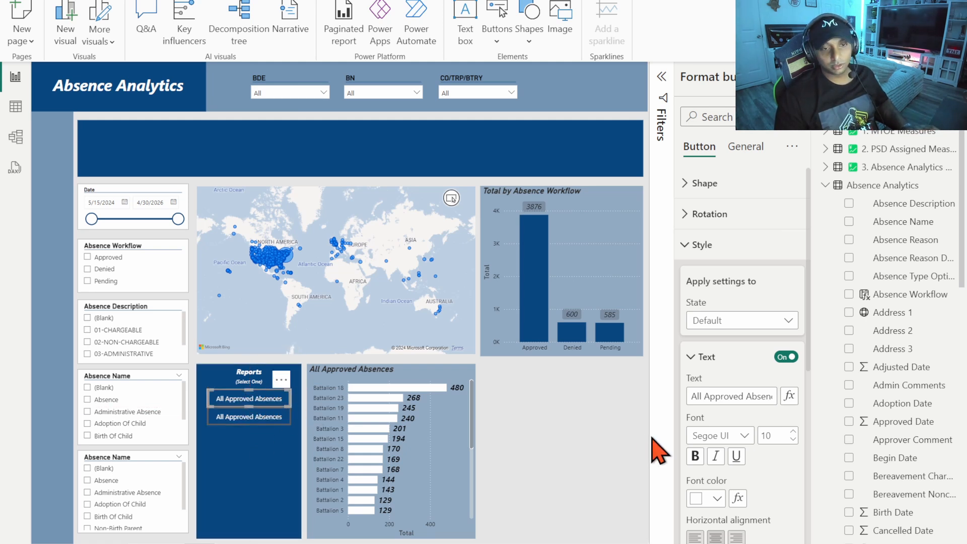
{"action": "scroll", "coordinate": [756, 352], "scroll_direction": "down", "scroll_amount": 4}
{"action": "scroll", "coordinate": [754, 364], "scroll_direction": "down", "scroll_amount": 3}
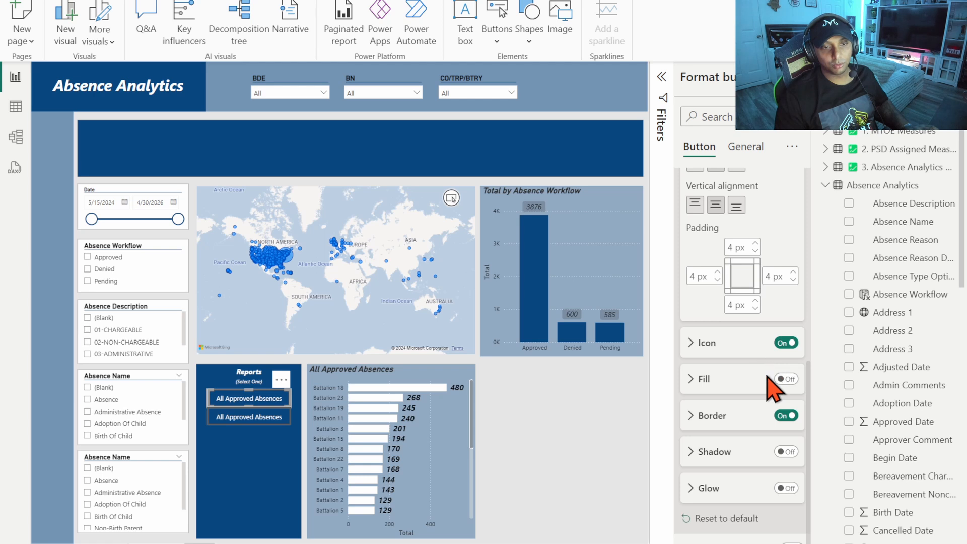
{"action": "left_click", "coordinate": [277, 419]}
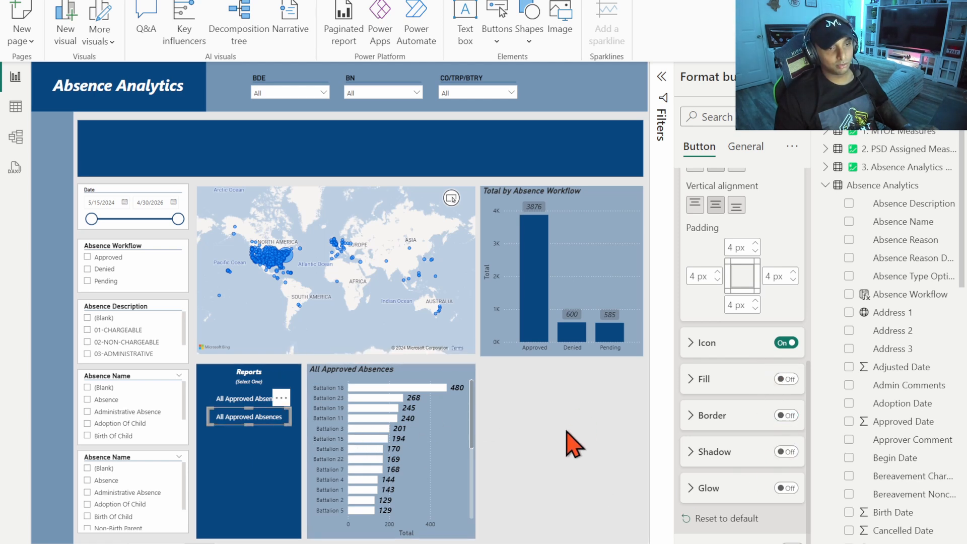
Step: Change the second button's text to "Outside Cont. U.S."
{"action": "scroll", "coordinate": [746, 395], "scroll_direction": "up", "scroll_amount": 5}
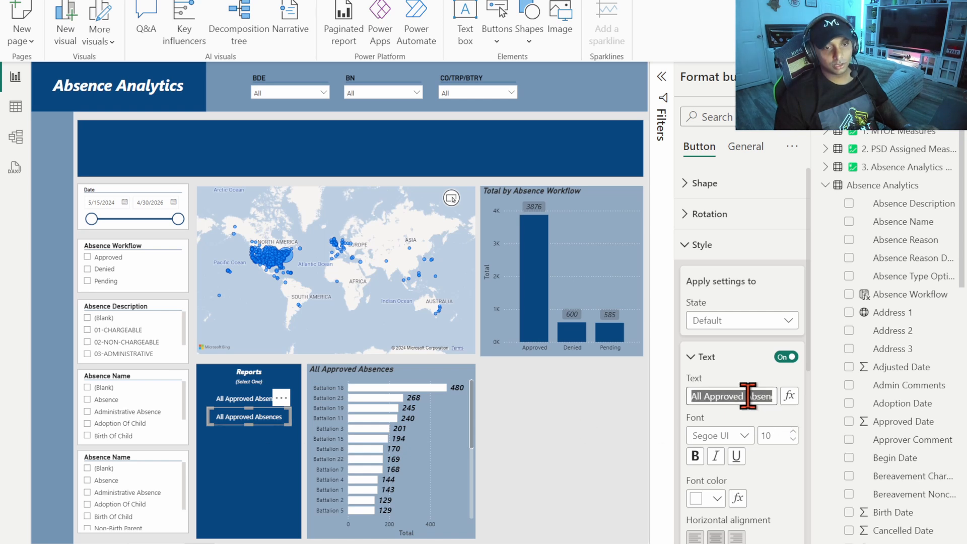
{"action": "left_click", "coordinate": [745, 396]}
{"action": "key", "text": "ctrl+a"}
{"action": "type", "text": "Out"}
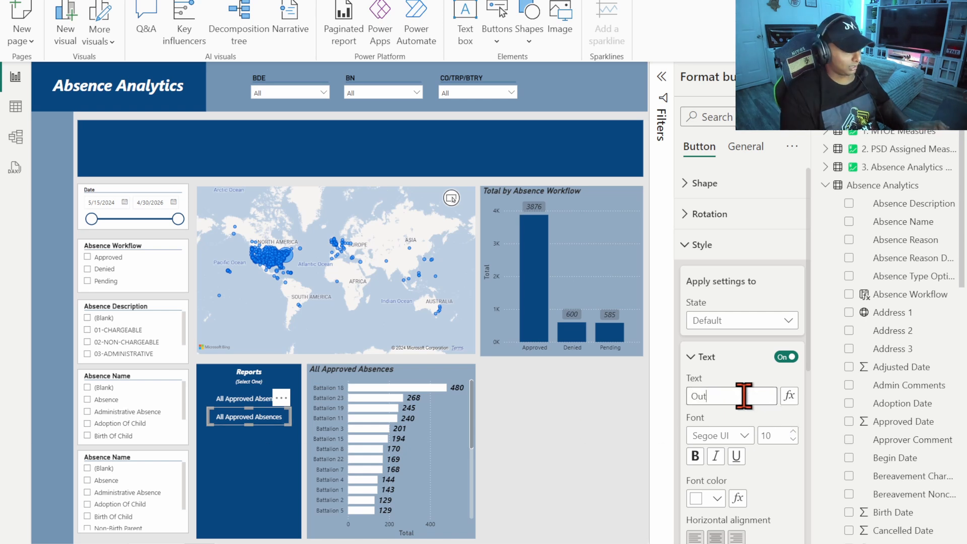
{"action": "type", "text": "side COn"}
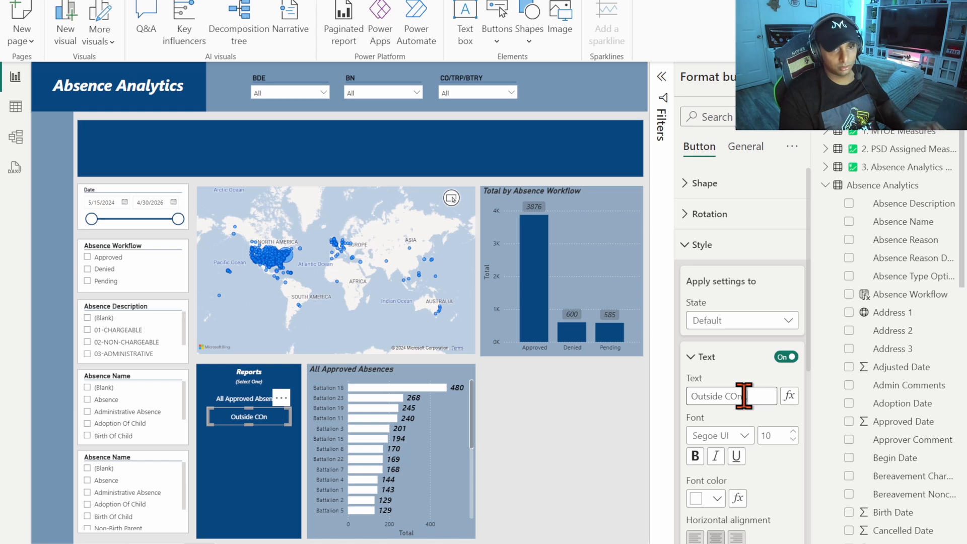
{"action": "key", "text": "BackSpace"}
{"action": "key", "text": "BackSpace"}
{"action": "type", "text": "ont. U.S."}
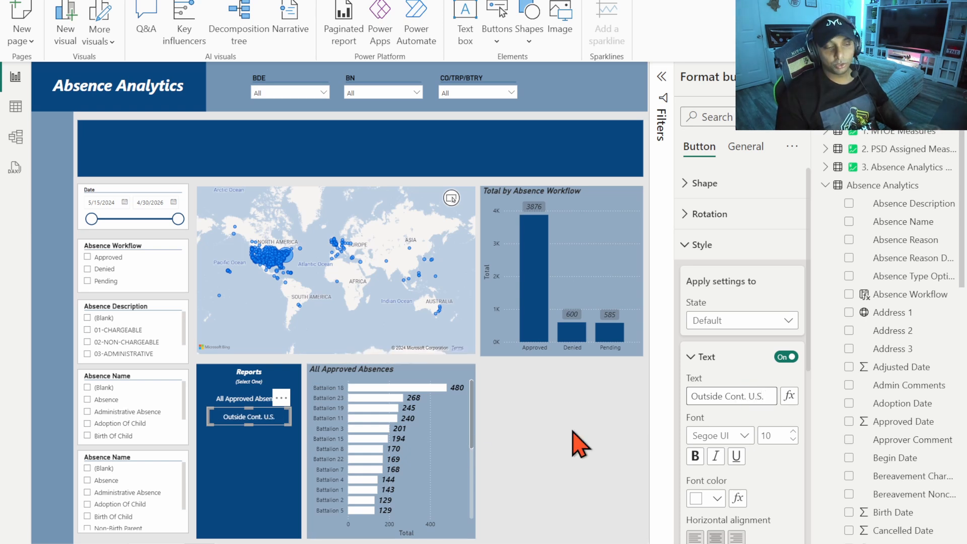
{"action": "left_click", "coordinate": [580, 445]}
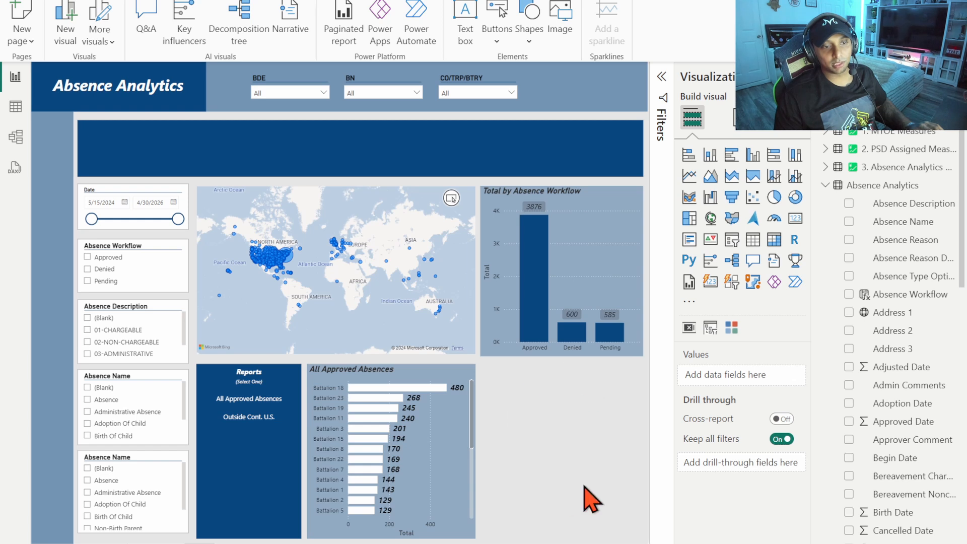
Step: Add a card visual in the empty area under the workflow column chart, narrowed and shortened to a small rectangle
{"action": "left_click", "coordinate": [796, 221]}
{"action": "left_click_drag", "start_coordinate": [566, 541], "coordinate": [563, 407]}
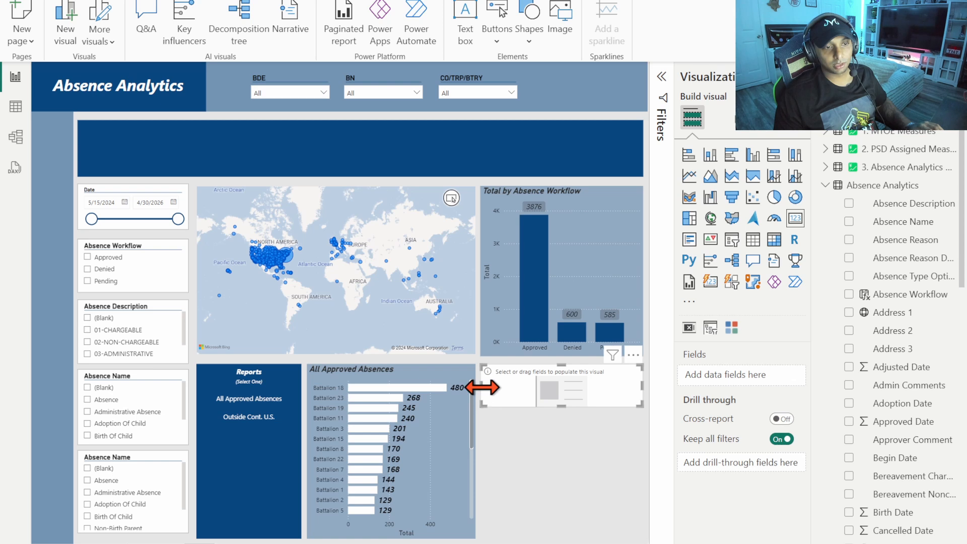
{"action": "left_click_drag", "start_coordinate": [481, 389], "coordinate": [509, 387]}
{"action": "left_click_drag", "start_coordinate": [575, 383], "coordinate": [566, 409]}
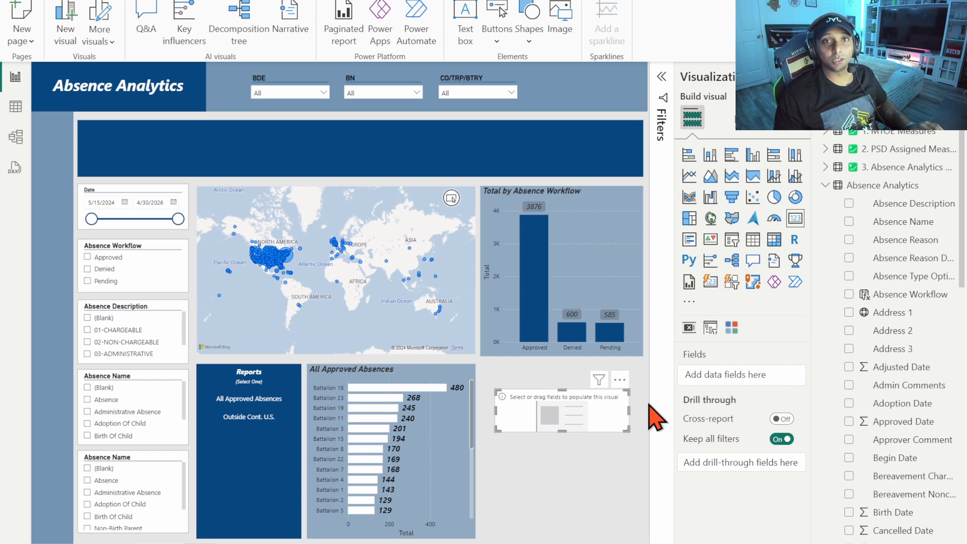
Step: Populate the card with the Pending W/I 10 Days measure from the Absence Analytics measures table and slightly increase its height
{"action": "left_click", "coordinate": [825, 185]}
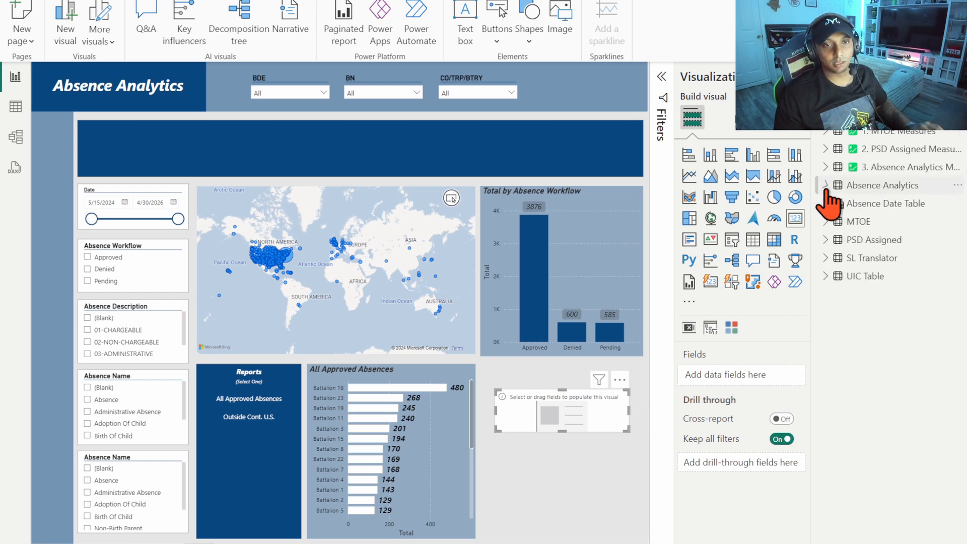
{"action": "left_click", "coordinate": [825, 167]}
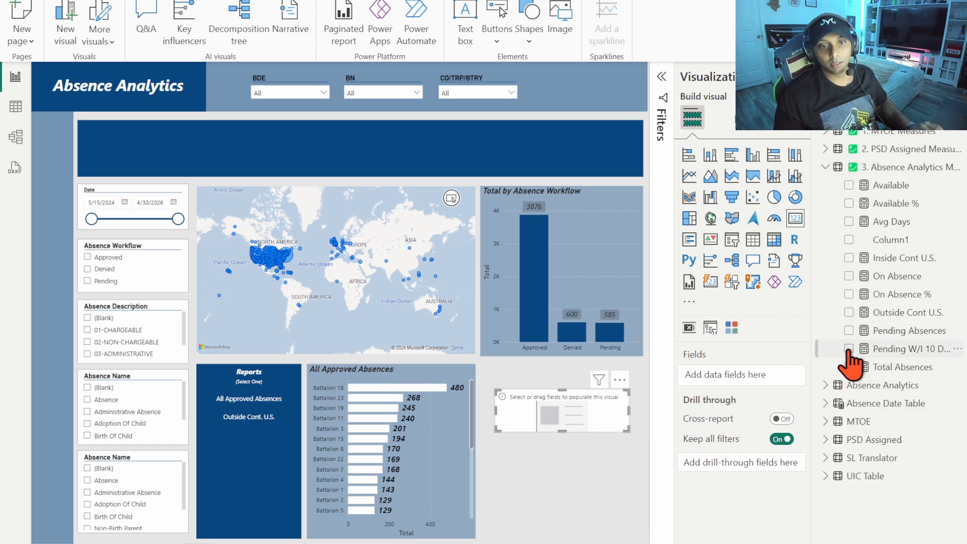
{"action": "left_click", "coordinate": [849, 349]}
{"action": "left_click_drag", "start_coordinate": [563, 432], "coordinate": [561, 434]}
Step: Set the card's callout value and category label colors to white
{"action": "left_click", "coordinate": [744, 124]}
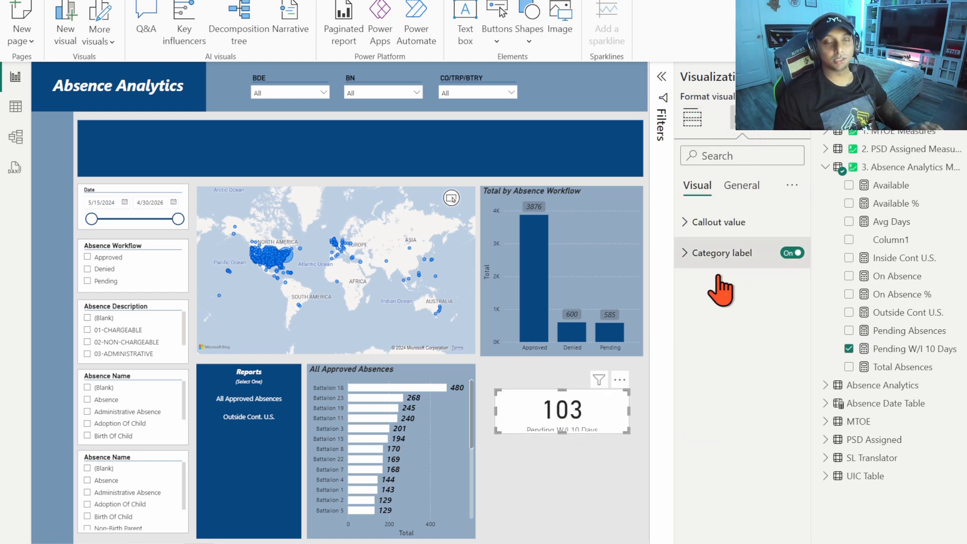
{"action": "left_click", "coordinate": [794, 186]}
{"action": "left_click", "coordinate": [829, 213]}
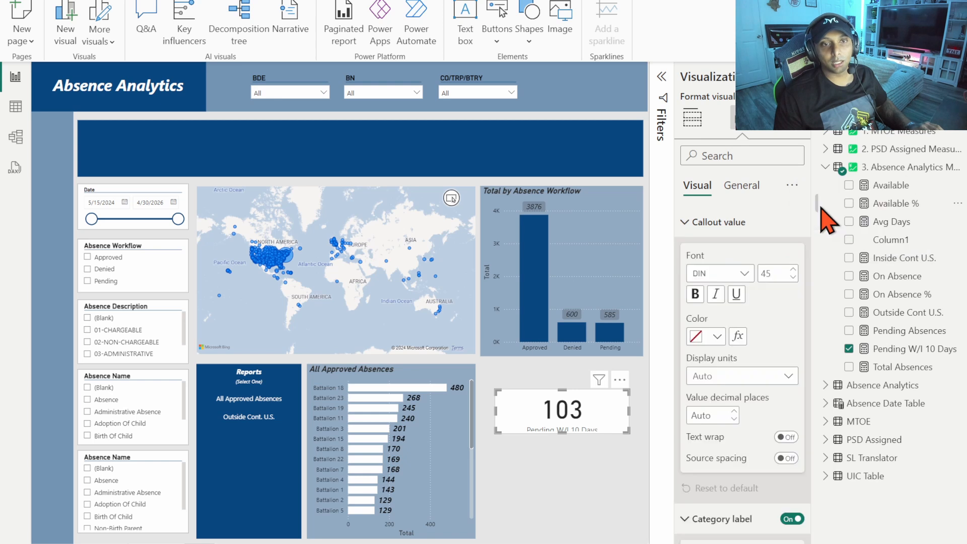
{"action": "left_click", "coordinate": [718, 336]}
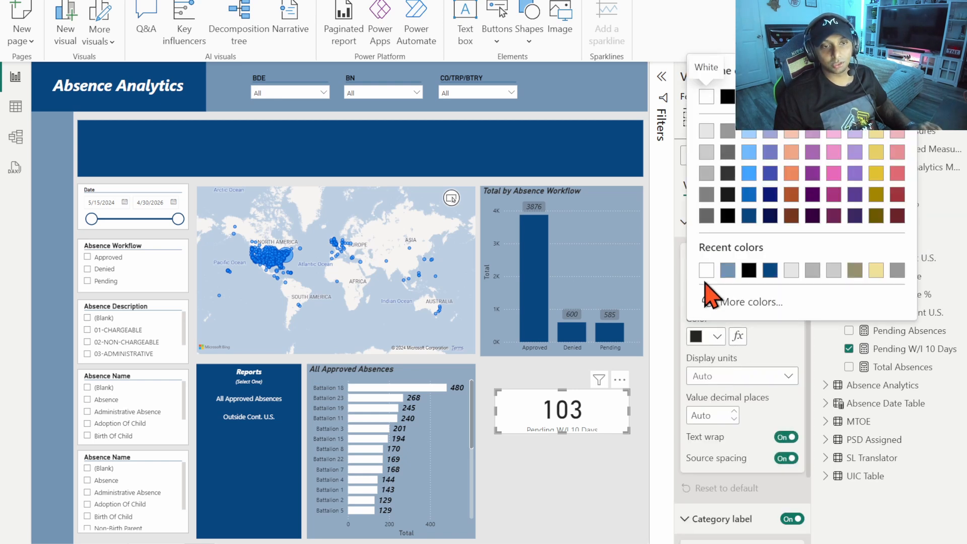
{"action": "left_click", "coordinate": [706, 270]}
{"action": "scroll", "coordinate": [735, 453], "scroll_direction": "down", "scroll_amount": 3}
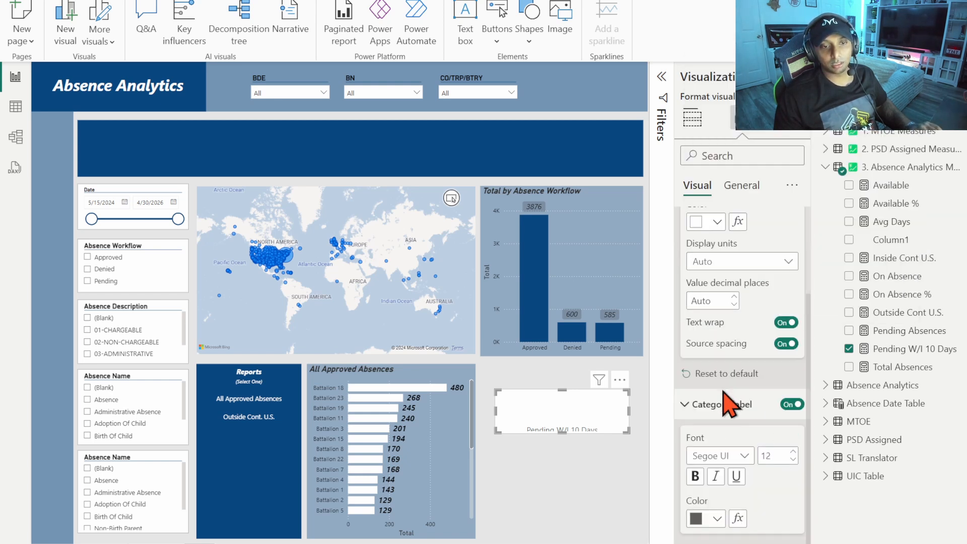
{"action": "left_click", "coordinate": [716, 524]}
{"action": "left_click", "coordinate": [705, 450]}
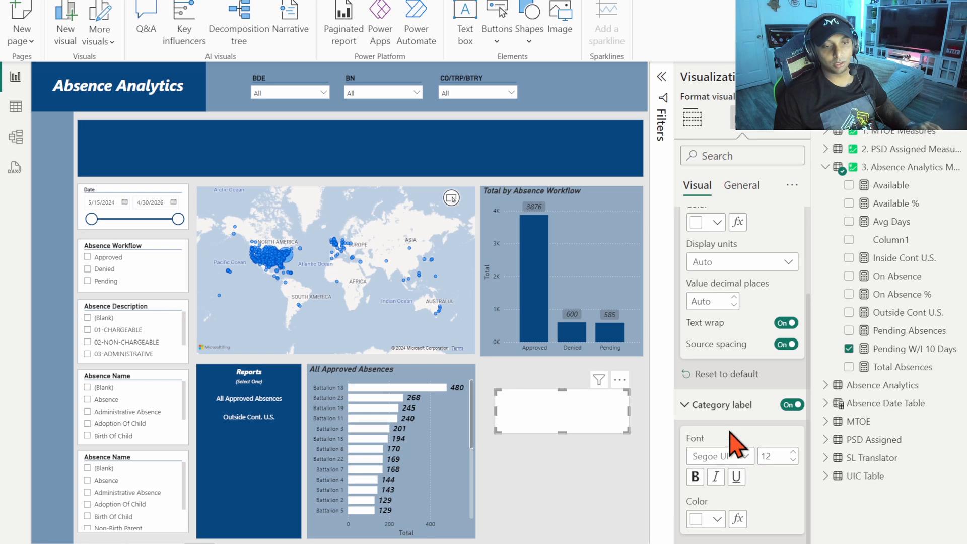
Step: Give the card a dark blue background and reduce its callout value font size to 37
{"action": "left_click", "coordinate": [741, 185]}
{"action": "left_click", "coordinate": [717, 359]}
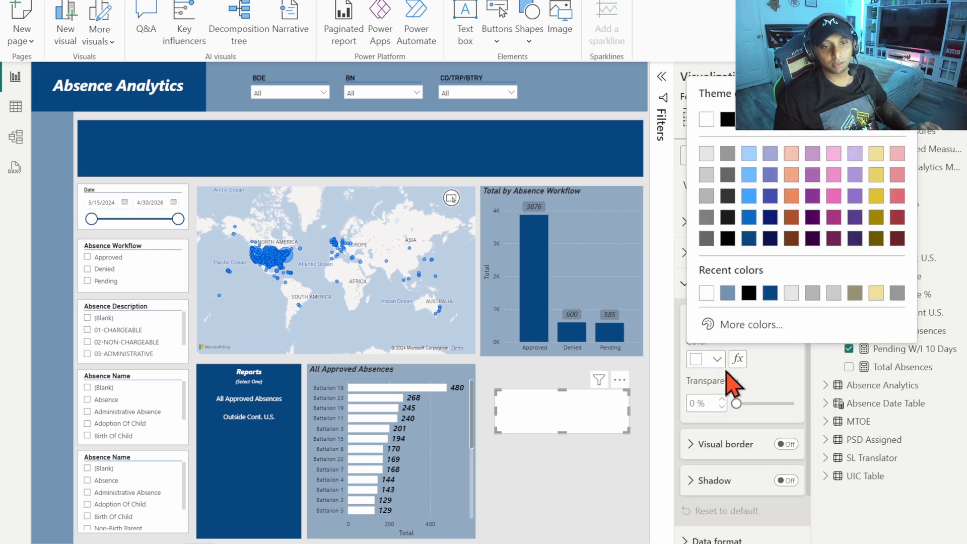
{"action": "left_click", "coordinate": [771, 294]}
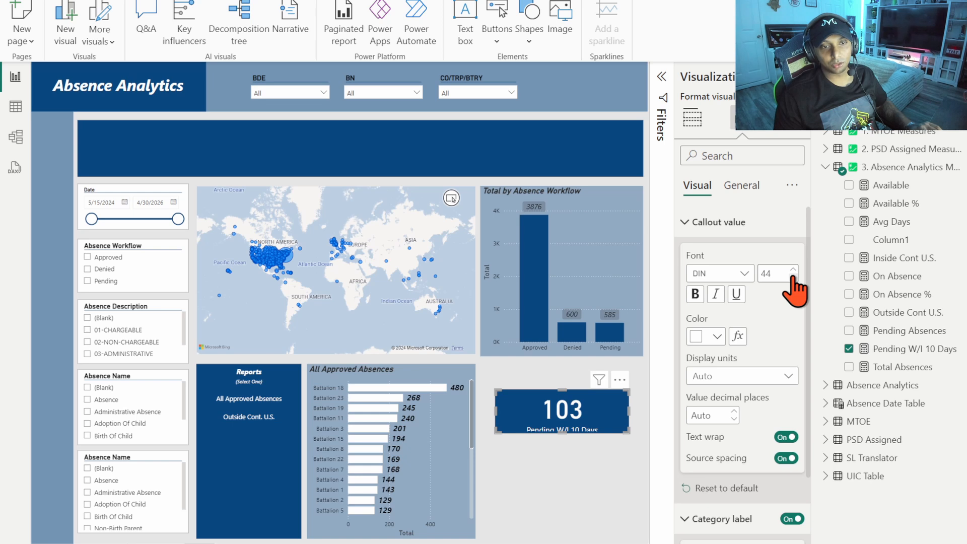
{"action": "scroll", "coordinate": [778, 365], "scroll_direction": "down", "scroll_amount": 3}
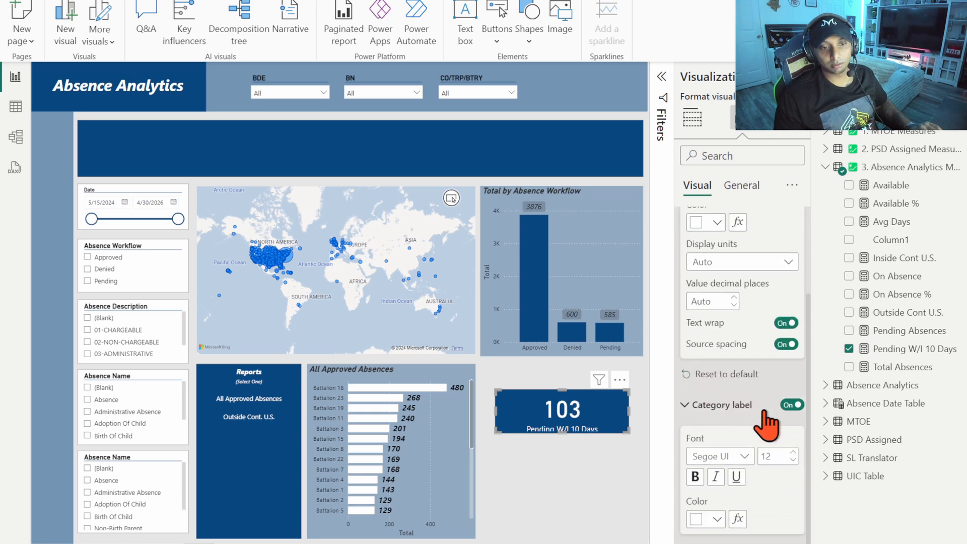
{"action": "triple_click", "coordinate": [793, 460]}
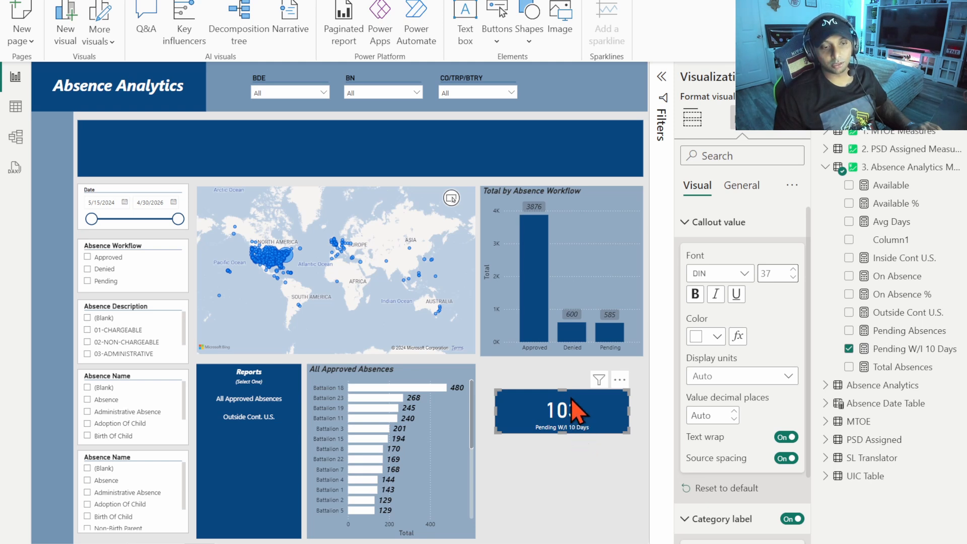
Step: Set the Pending W/I 10 Days card's top padding to 0 px and move the card up slightly to vertical position 669
{"action": "left_click", "coordinate": [738, 187]}
{"action": "left_click", "coordinate": [728, 230]}
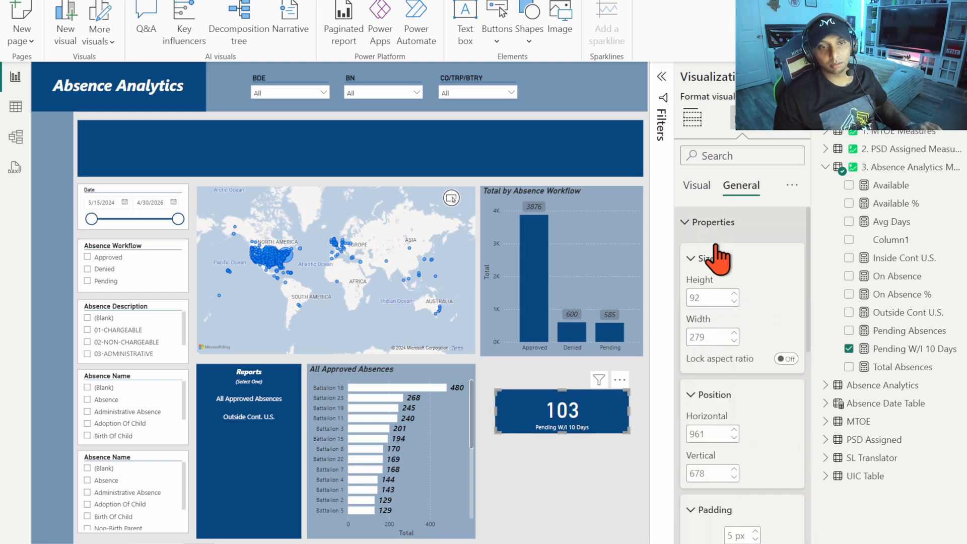
{"action": "scroll", "coordinate": [713, 374], "scroll_direction": "down", "scroll_amount": 5}
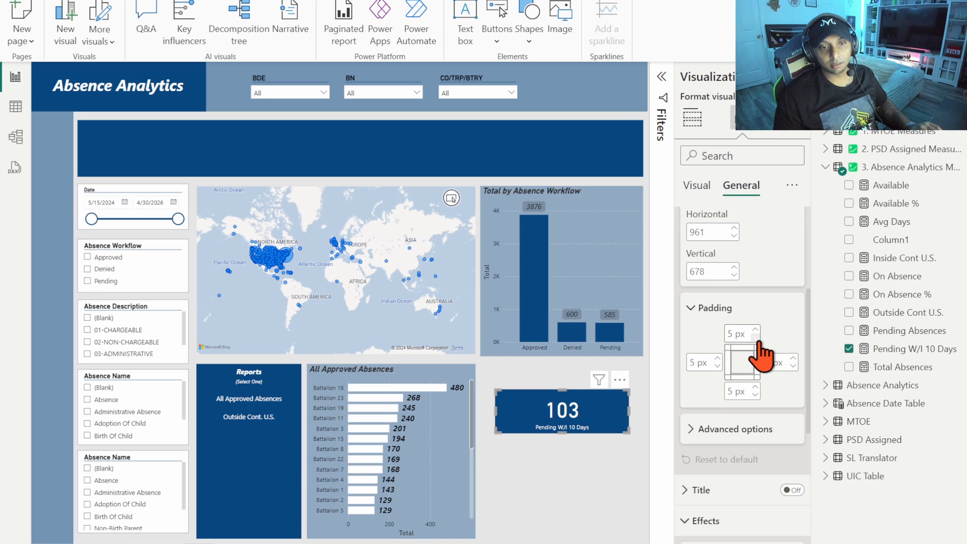
{"action": "left_click", "coordinate": [756, 337]}
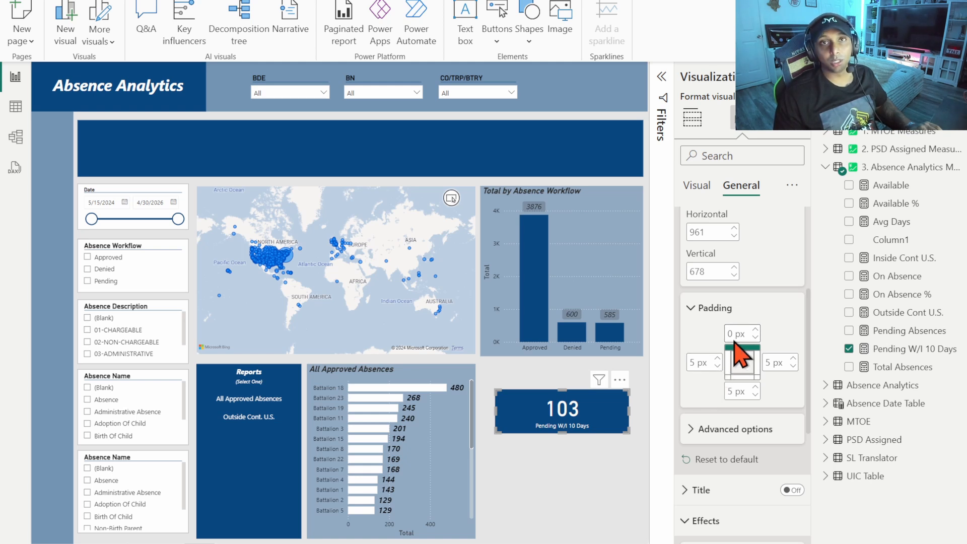
{"action": "left_click_drag", "start_coordinate": [566, 406], "coordinate": [566, 401]}
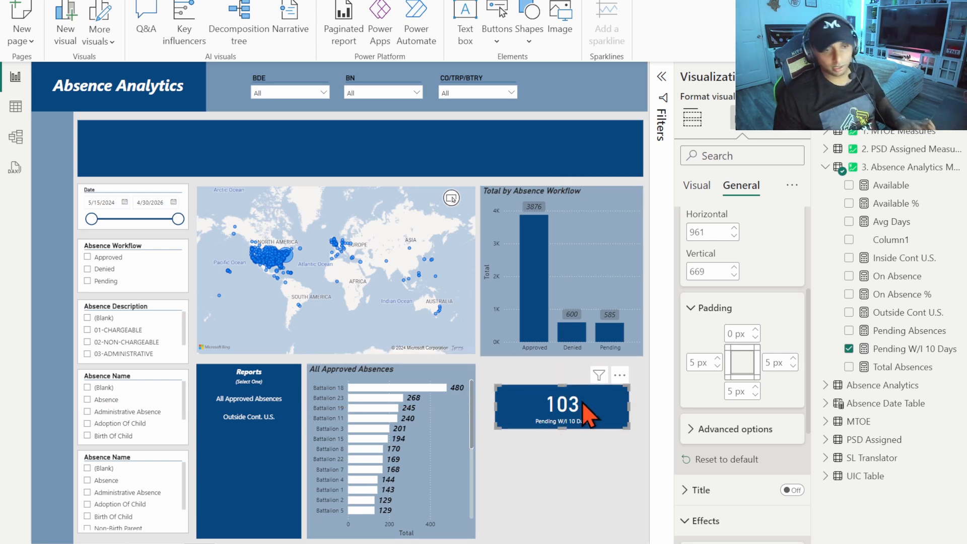
Step: Duplicate the card below the original at less than half its width and change its measure to Pending Absences
{"action": "key", "text": "ctrl+c"}
{"action": "key", "text": "ctrl+v"}
{"action": "left_click_drag", "start_coordinate": [585, 403], "coordinate": [548, 458]}
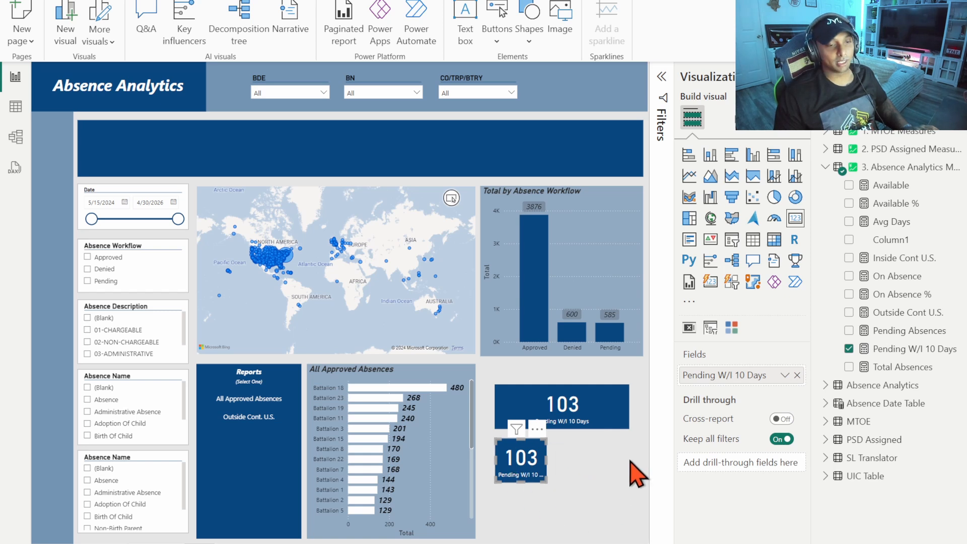
{"action": "left_click", "coordinate": [849, 331]}
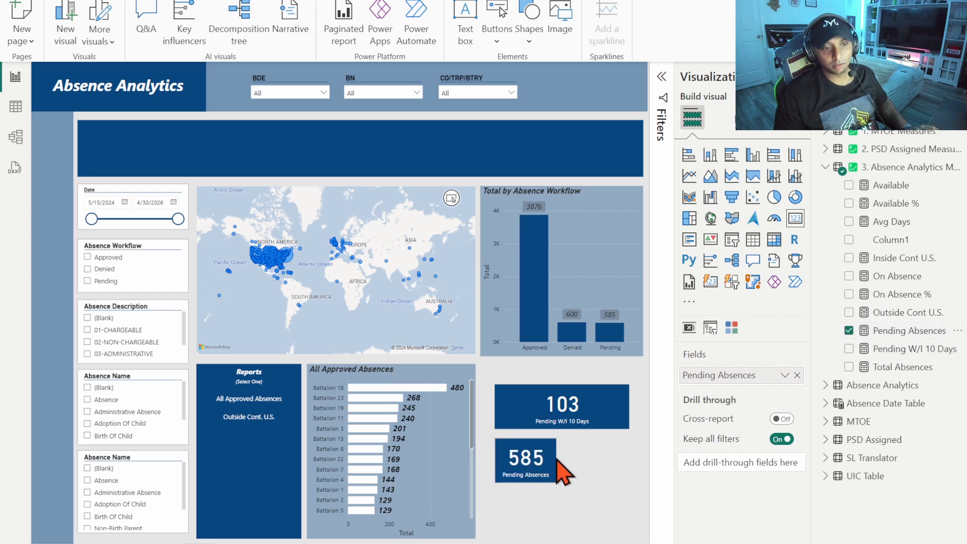
{"action": "left_click_drag", "start_coordinate": [548, 453], "coordinate": [557, 453]}
{"action": "left_click", "coordinate": [738, 117]}
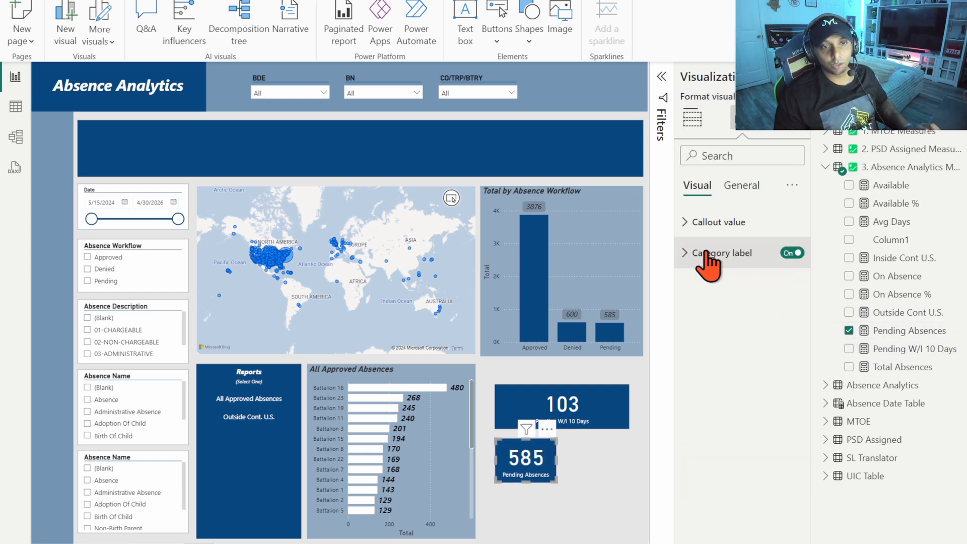
{"action": "left_click", "coordinate": [718, 253]}
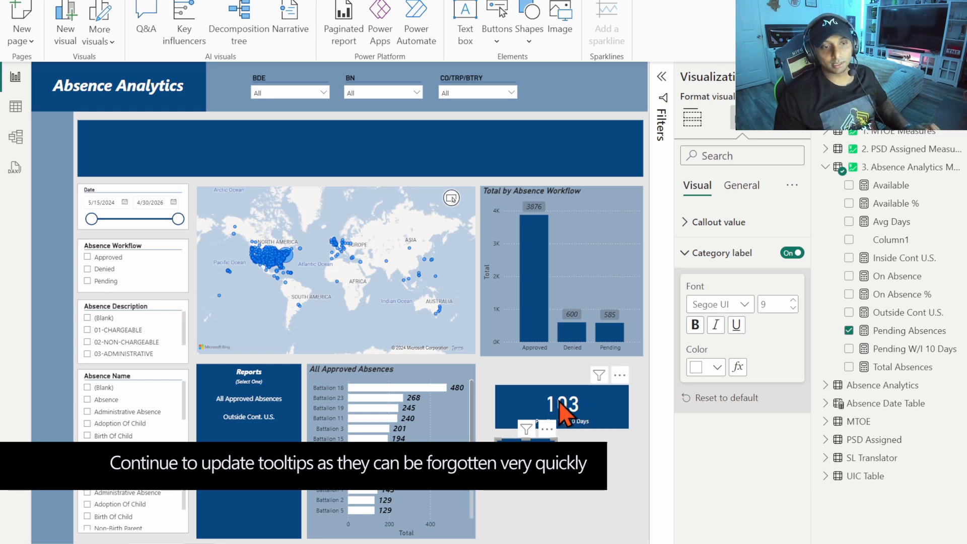
{"action": "left_click", "coordinate": [573, 453]}
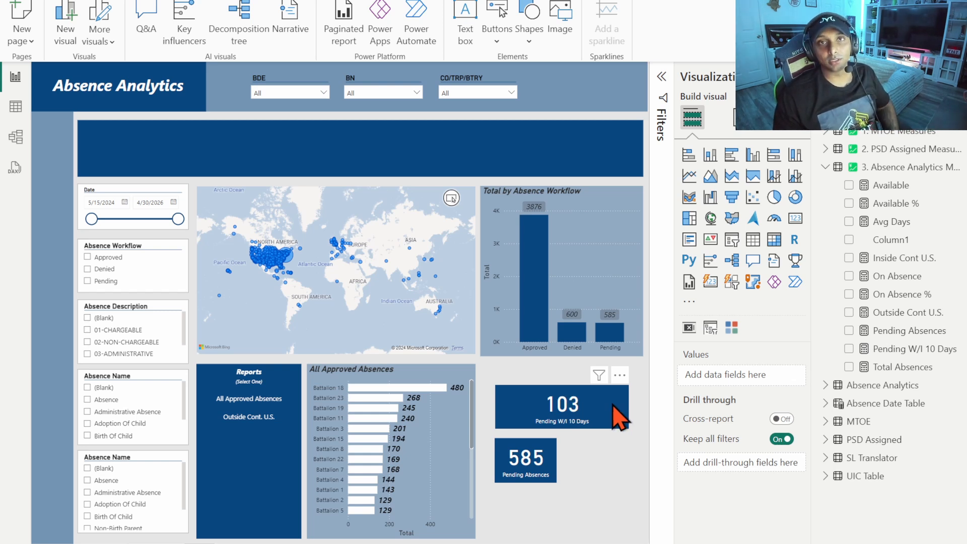
Step: Reduce the Pending Absences card's callout value font size to 29 and its category label font size to 8
{"action": "left_click", "coordinate": [535, 465]}
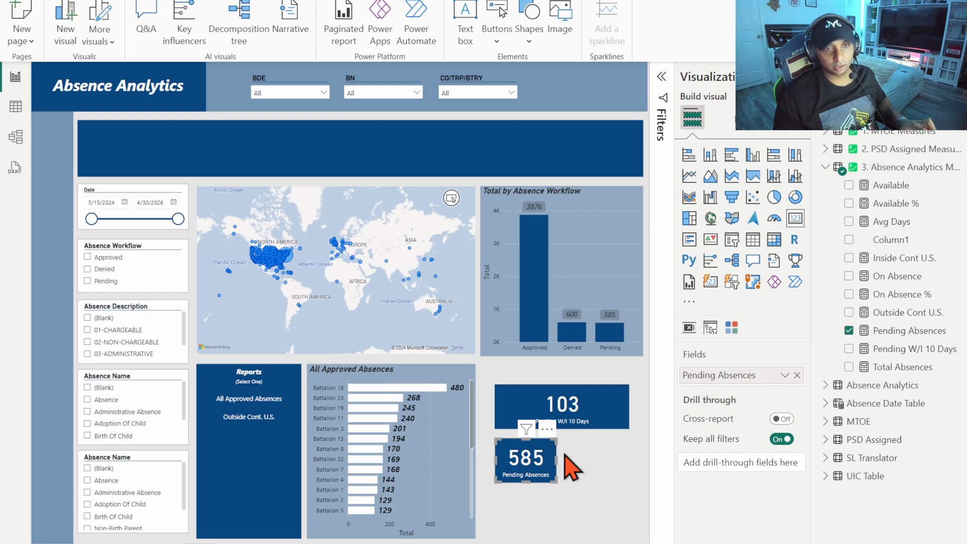
{"action": "left_click", "coordinate": [741, 125]}
{"action": "left_click", "coordinate": [719, 222]}
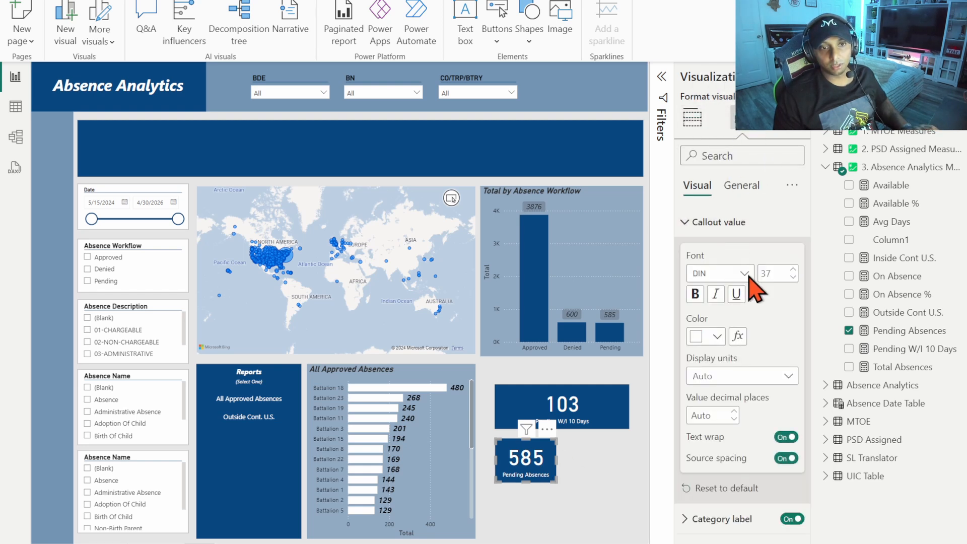
{"action": "left_click", "coordinate": [794, 278]}
{"action": "left_click", "coordinate": [794, 278]}
{"action": "left_click", "coordinate": [794, 279]}
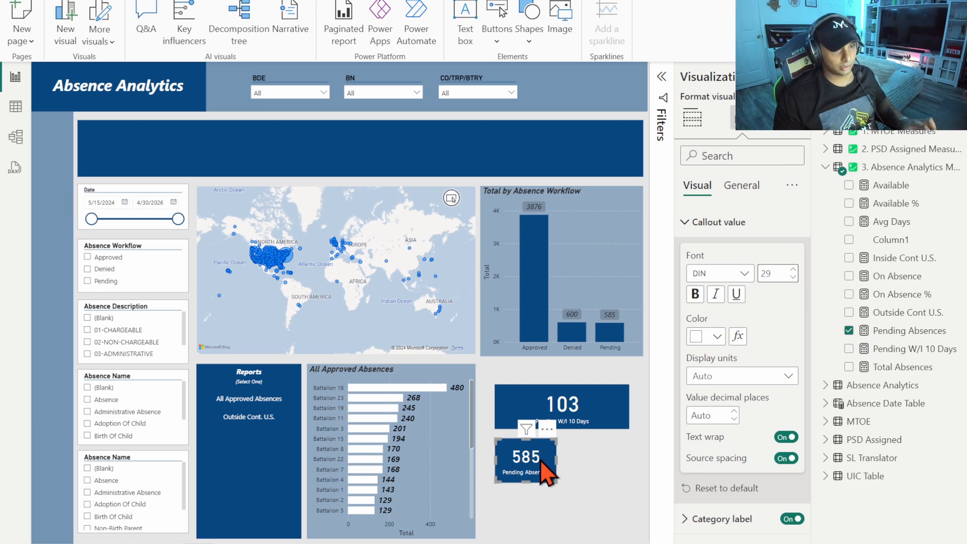
{"action": "left_click", "coordinate": [711, 519]}
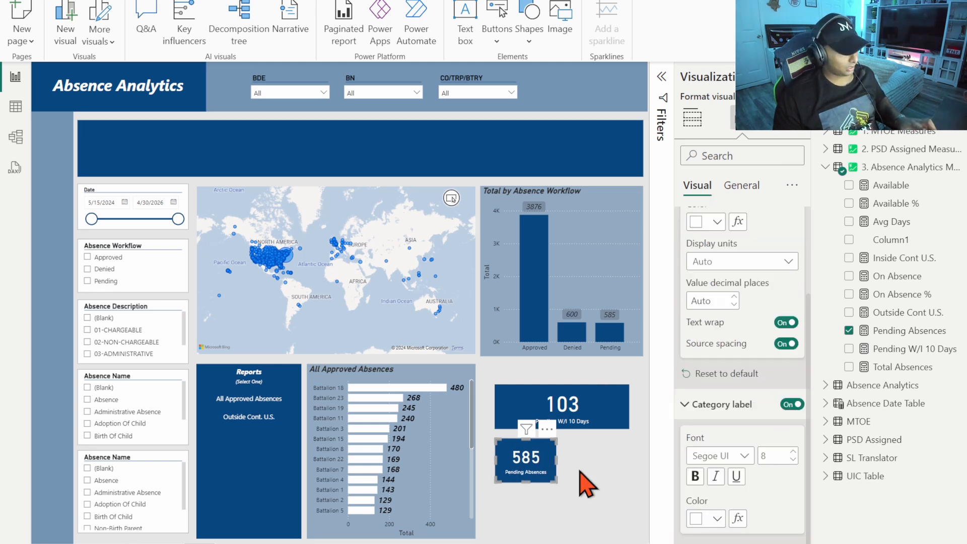
Step: Place a copy of the Pending Absences card to its right and change the copy's measure to Outside Cont U.S
{"action": "key", "text": "ctrl+c"}
{"action": "key", "text": "ctrl+v"}
{"action": "left_click_drag", "start_coordinate": [531, 479], "coordinate": [600, 473]}
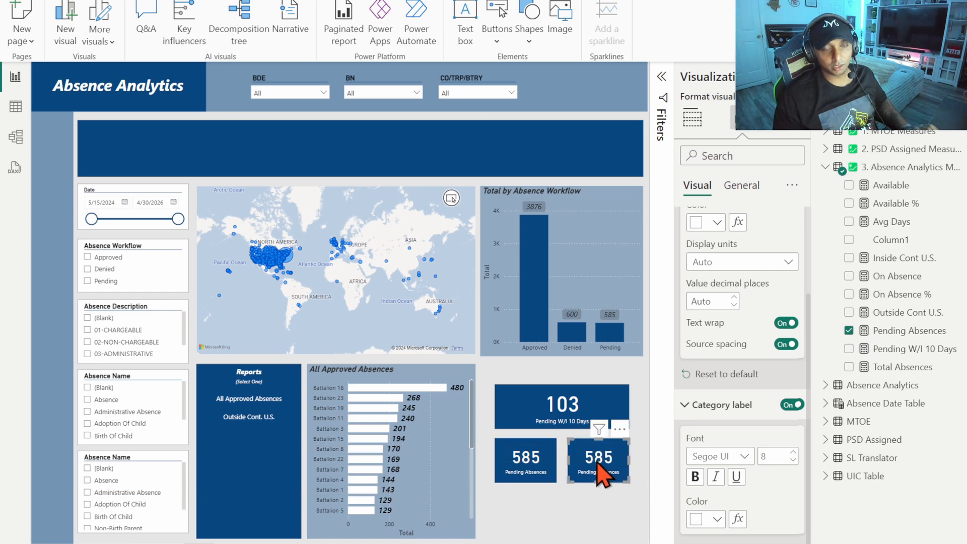
{"action": "left_click", "coordinate": [849, 331]}
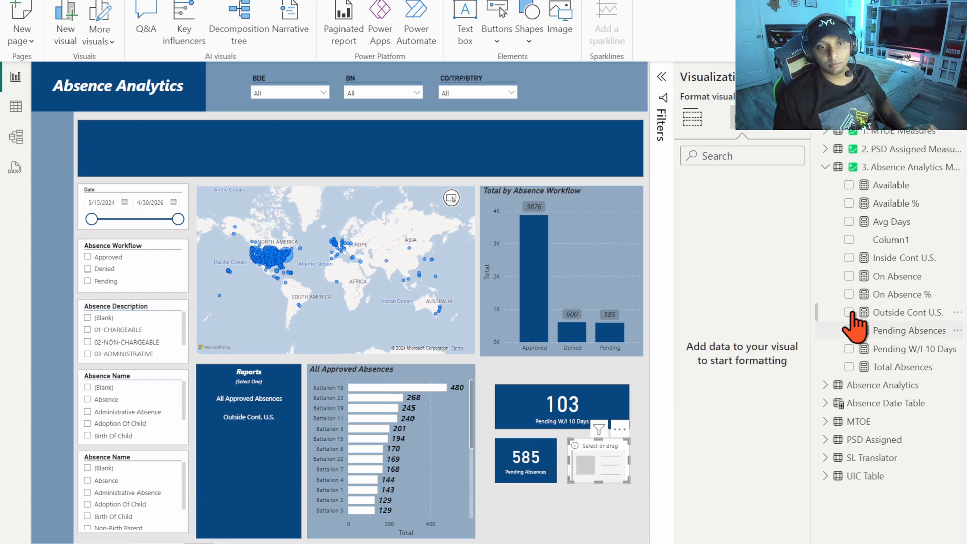
{"action": "left_click", "coordinate": [851, 314]}
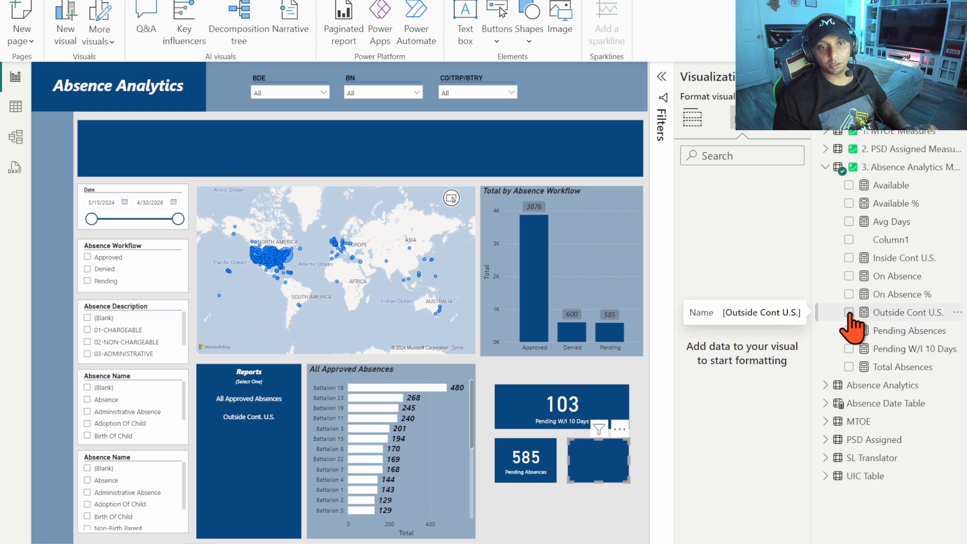
Step: Place a copy of the card beneath Pending Absences and change its measure to Total Absences
{"action": "left_click_drag", "start_coordinate": [543, 528], "coordinate": [527, 519]}
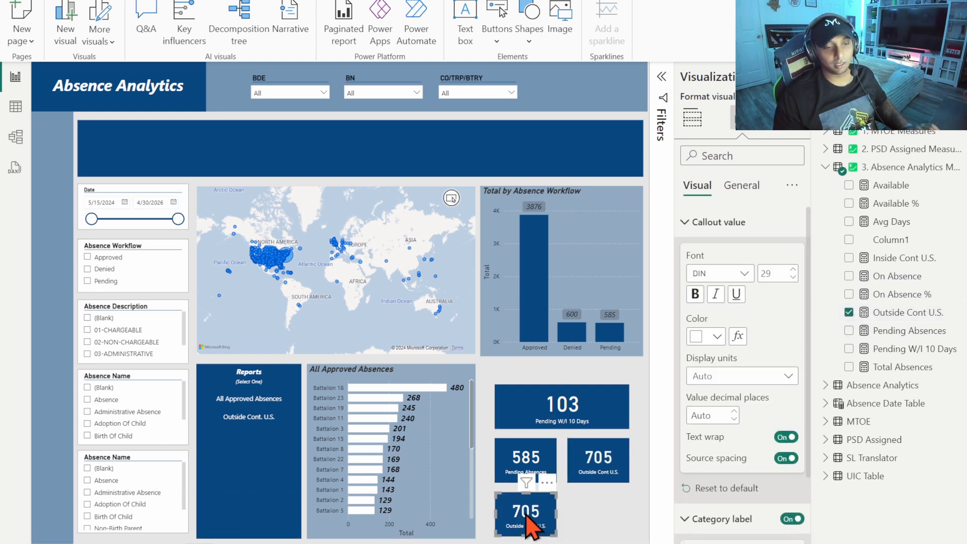
{"action": "left_click", "coordinate": [849, 313]}
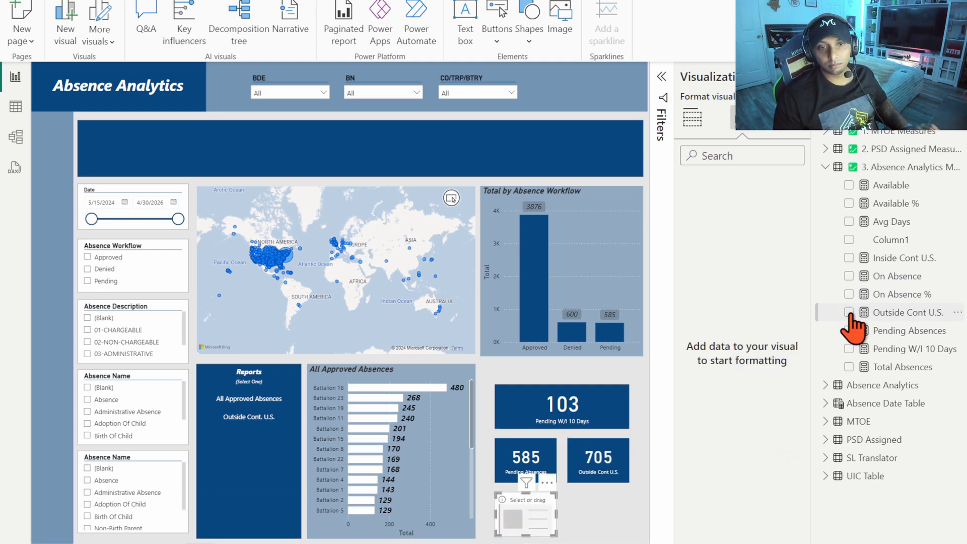
{"action": "left_click", "coordinate": [849, 368]}
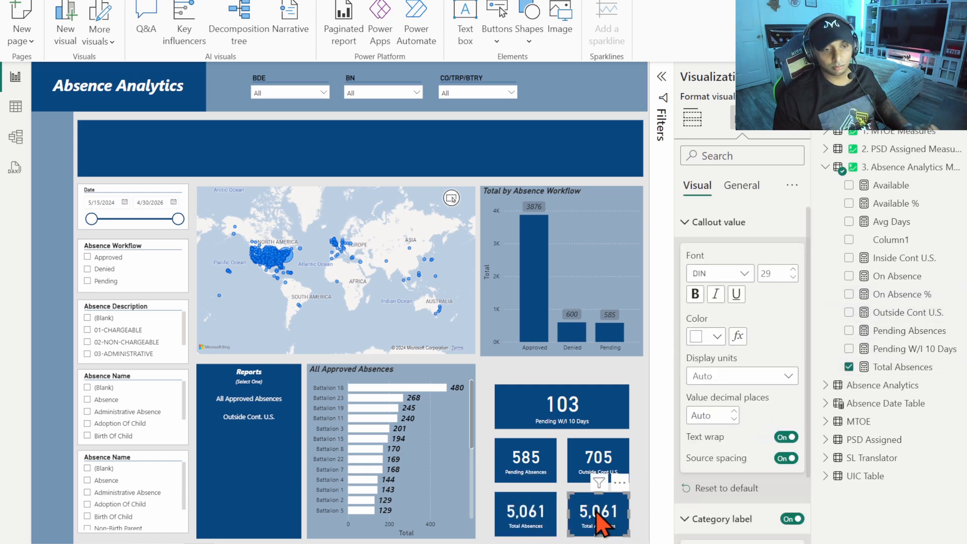
Step: Change the measure of the copied card beside Total Absences to Inside Cont U.S
{"action": "left_click", "coordinate": [849, 367]}
{"action": "left_click", "coordinate": [849, 258]}
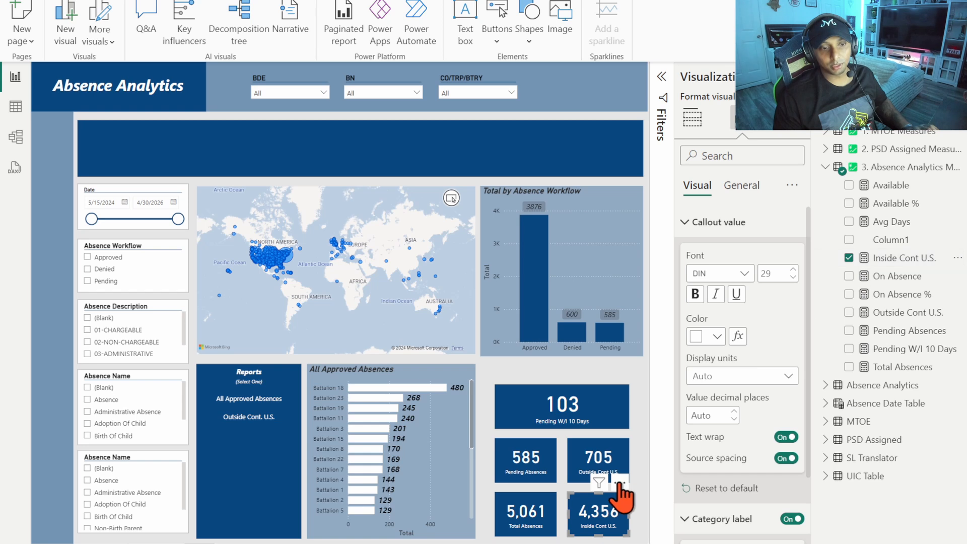
{"action": "left_click", "coordinate": [599, 379]}
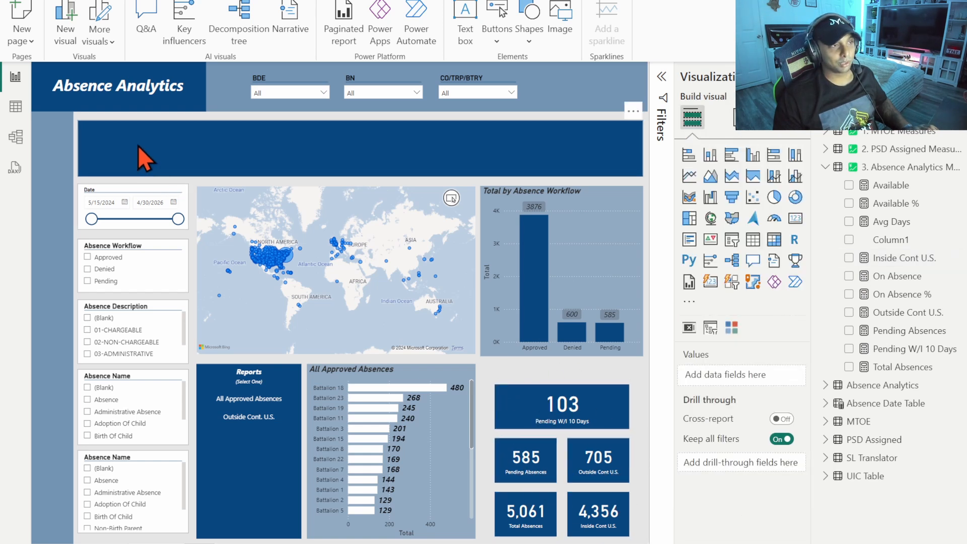
Step: Place a copy of the Pending Absences card at the left end of the dark blue banner under the page title
{"action": "left_click", "coordinate": [522, 452]}
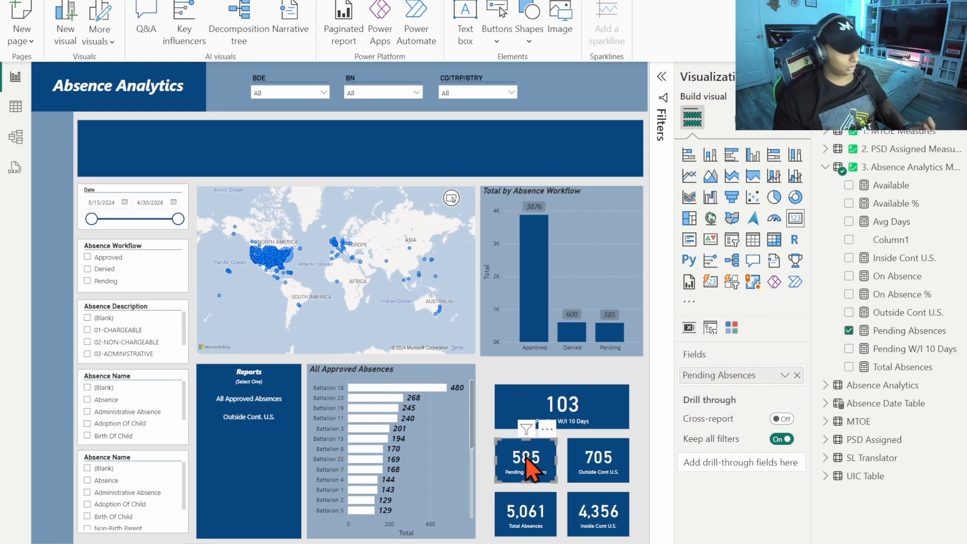
{"action": "left_click_drag", "start_coordinate": [527, 459], "coordinate": [127, 151]}
{"action": "double_click", "coordinate": [127, 153]}
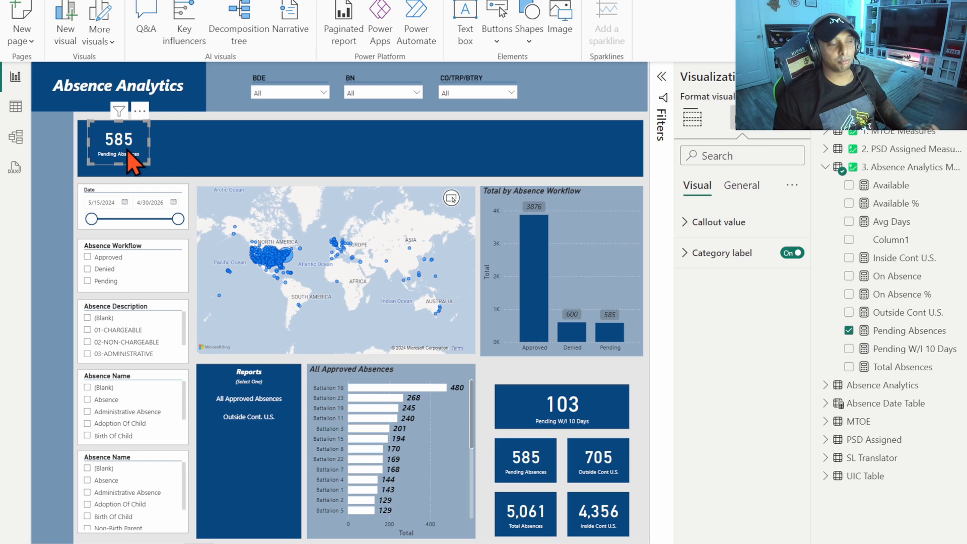
{"action": "left_click_drag", "start_coordinate": [118, 138], "coordinate": [119, 144]}
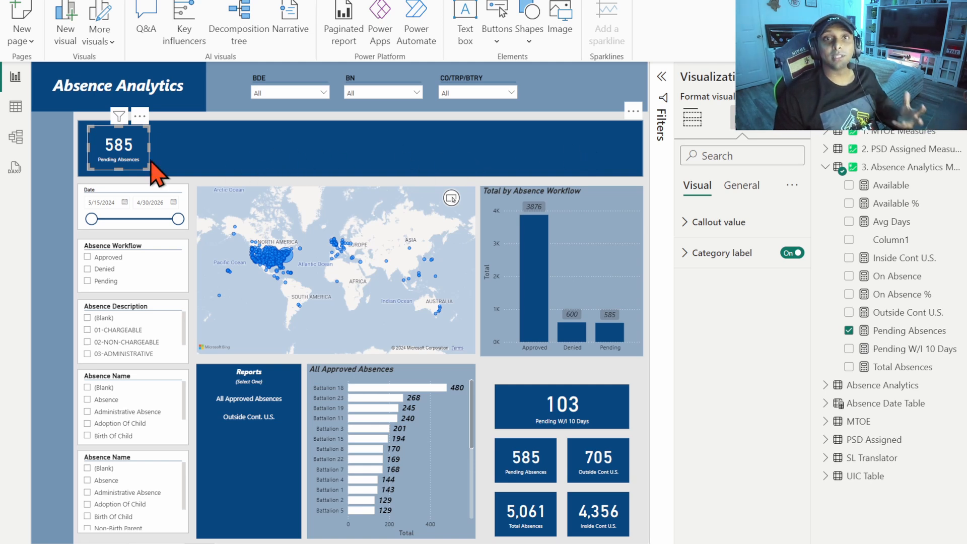
Step: Reduce the banner card's callout value font size to 22 and shorten the card
{"action": "left_click", "coordinate": [715, 222]}
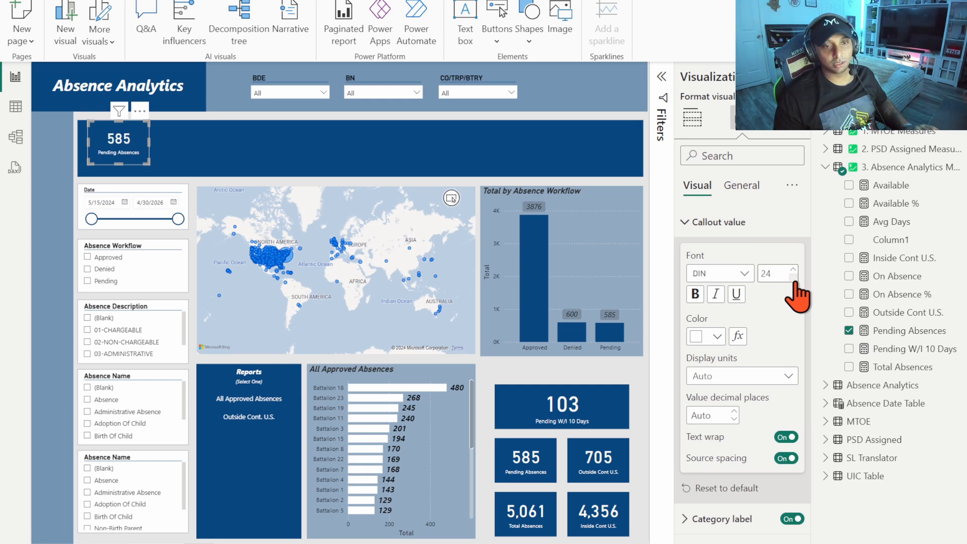
{"action": "left_click", "coordinate": [793, 270]}
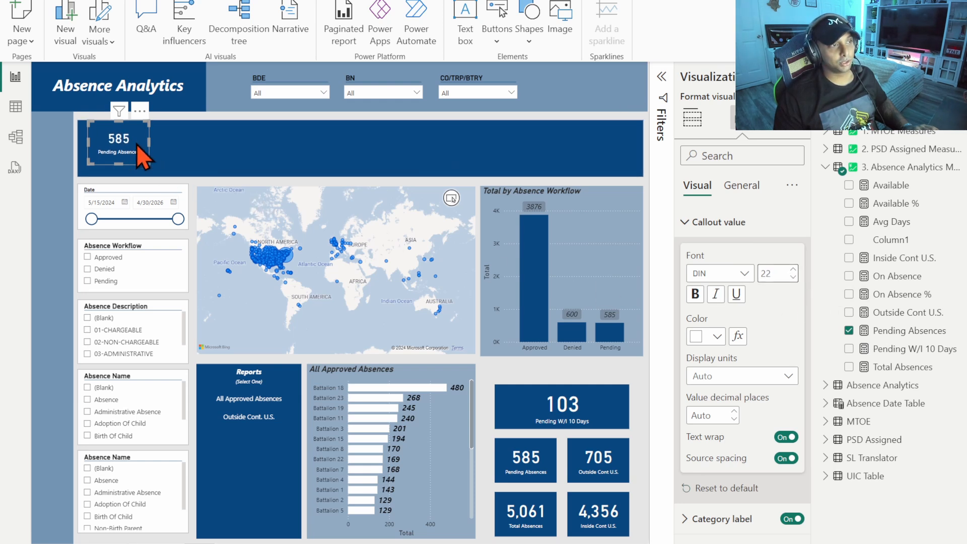
{"action": "left_click", "coordinate": [111, 150]}
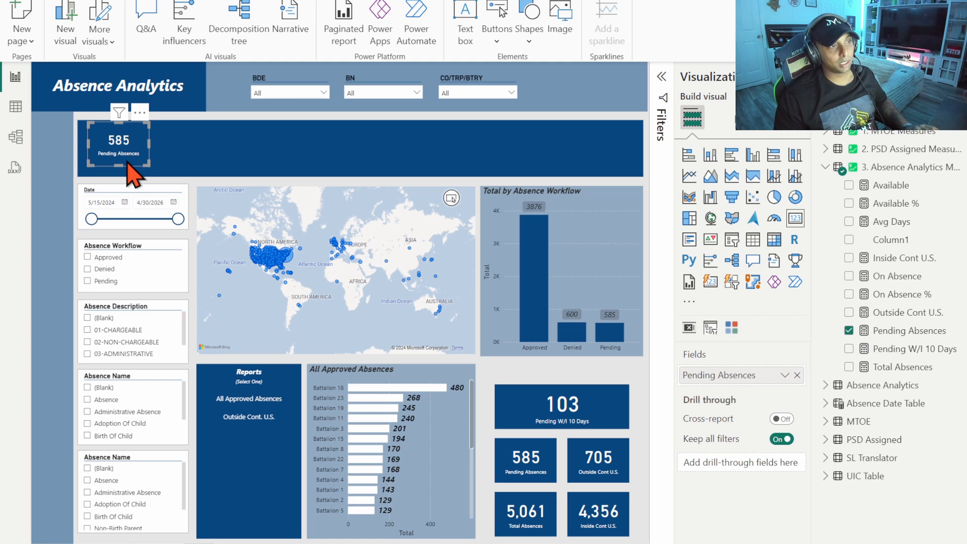
{"action": "left_click_drag", "start_coordinate": [121, 166], "coordinate": [127, 154]}
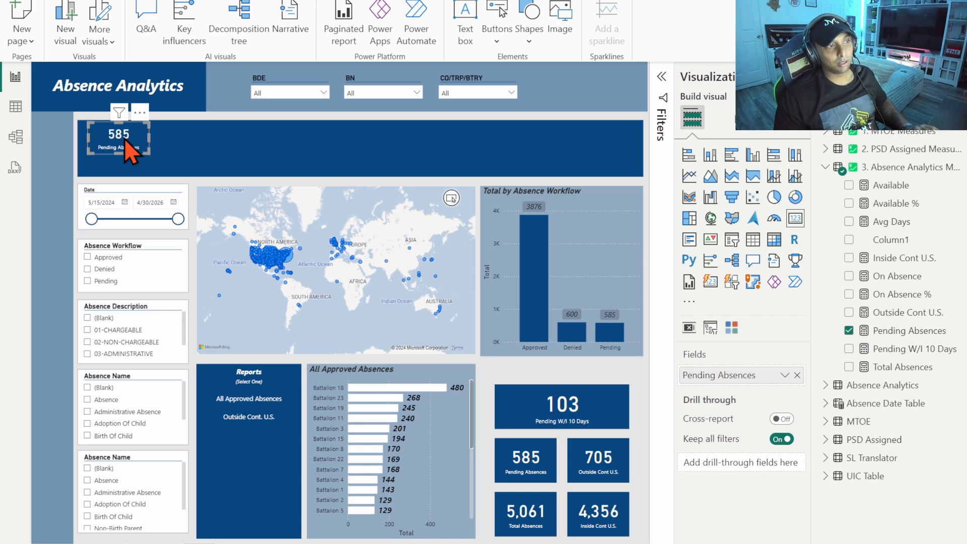
Step: Replace the banner card's field with the Authorized measure from the MTOE measures table and place a copy of the card to its right
{"action": "left_click", "coordinate": [798, 375]}
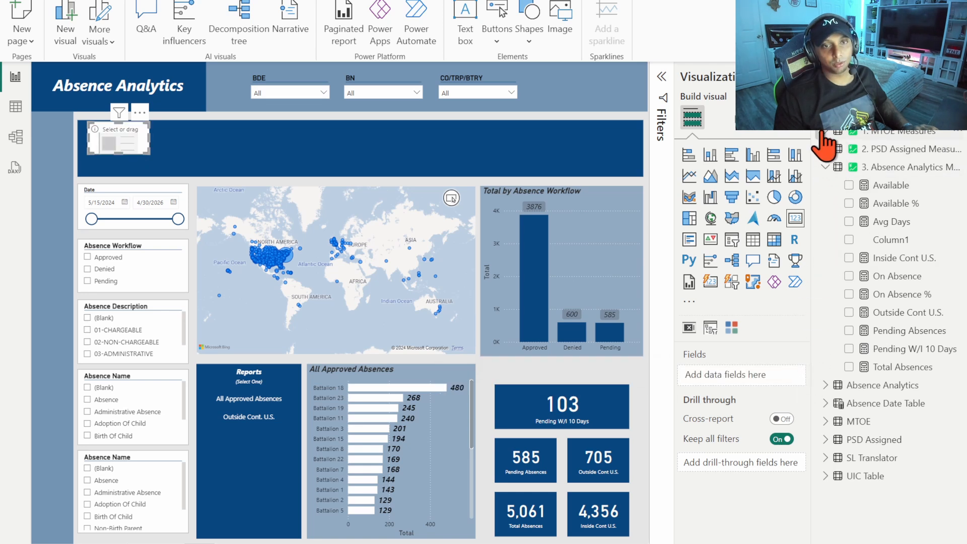
{"action": "left_click_drag", "start_coordinate": [824, 143], "coordinate": [126, 141]}
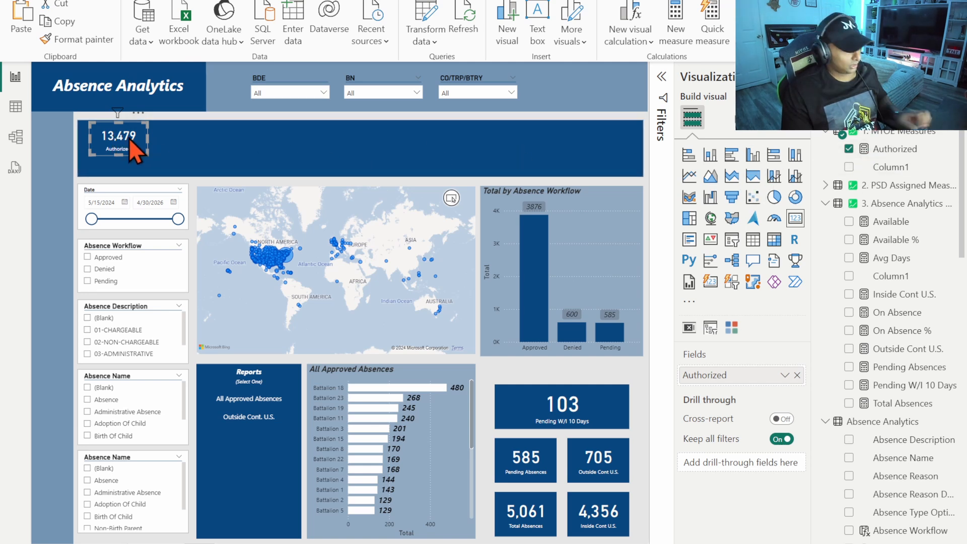
{"action": "key", "text": "ctrl+c"}
{"action": "key", "text": "ctrl+v"}
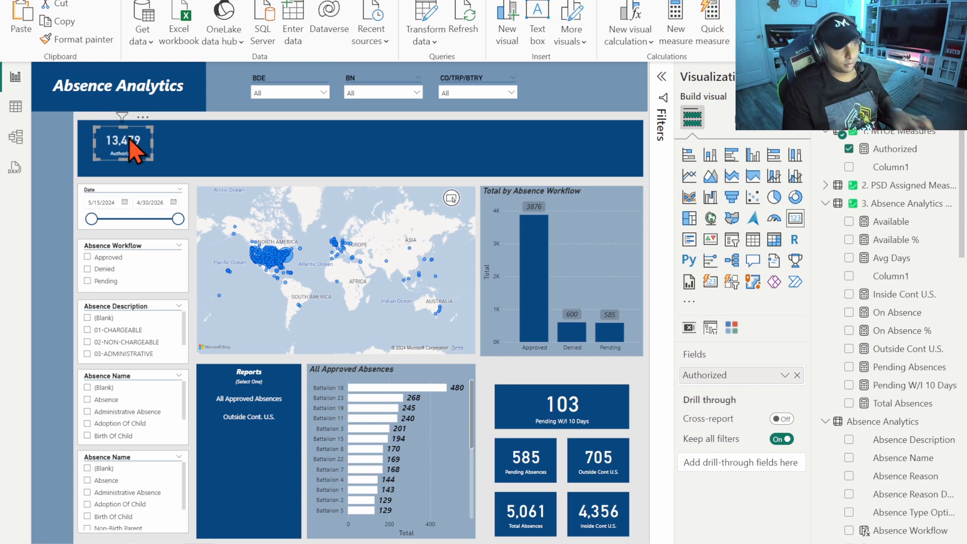
{"action": "left_click_drag", "start_coordinate": [128, 138], "coordinate": [183, 137]}
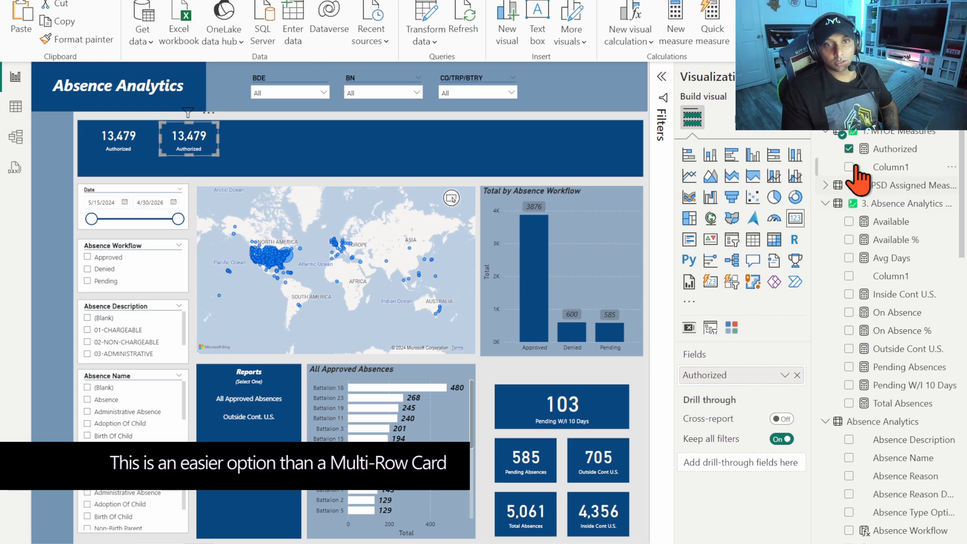
Step: Replace the second banner card's Authorized field with the Assigned measure from the PSD Assigned measures table
{"action": "left_click", "coordinate": [849, 148]}
{"action": "left_click", "coordinate": [826, 132]}
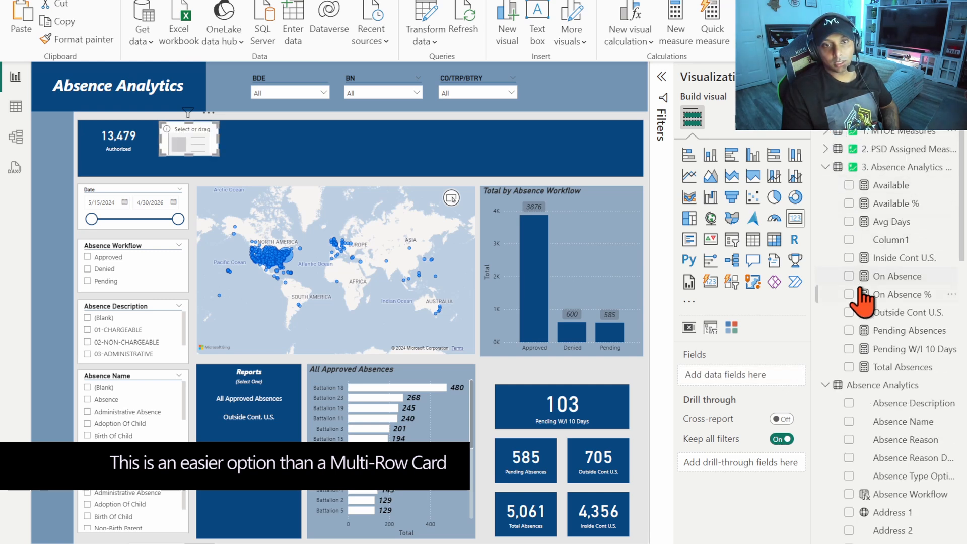
{"action": "left_click", "coordinate": [826, 168]}
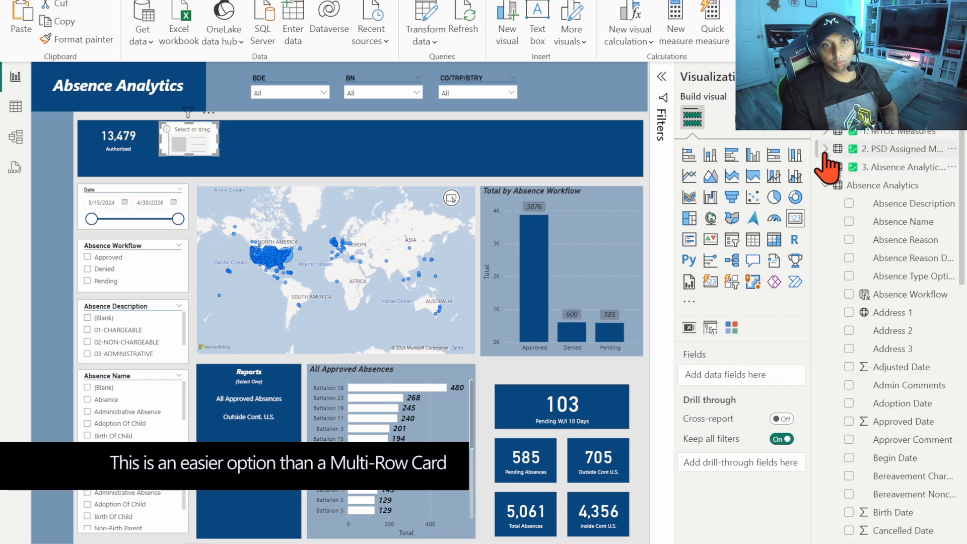
{"action": "left_click", "coordinate": [825, 149]}
{"action": "left_click", "coordinate": [849, 167]}
Step: Put the Assigned measure in the second banner card and place a copy of the card to its right
{"action": "left_click", "coordinate": [902, 171]}
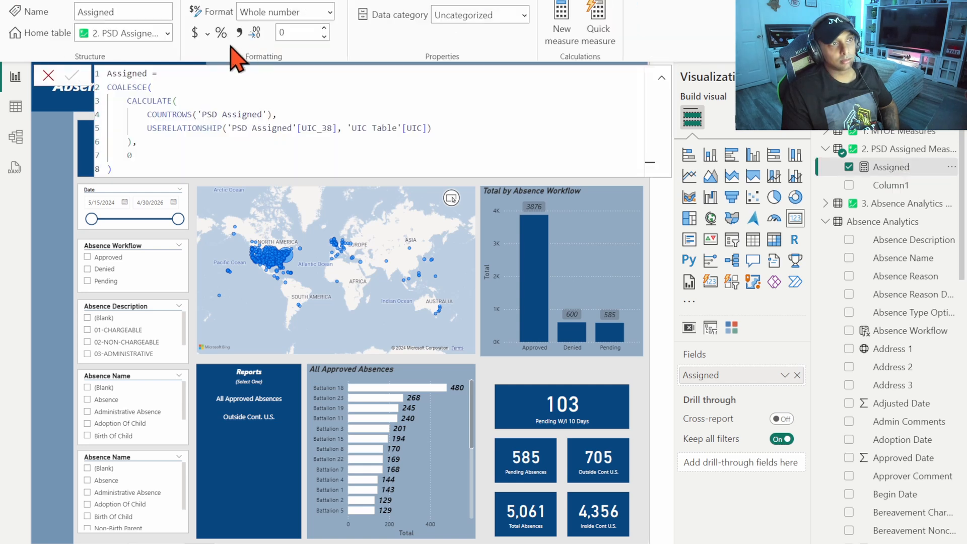
{"action": "left_click", "coordinate": [194, 199]}
{"action": "left_click", "coordinate": [195, 141]}
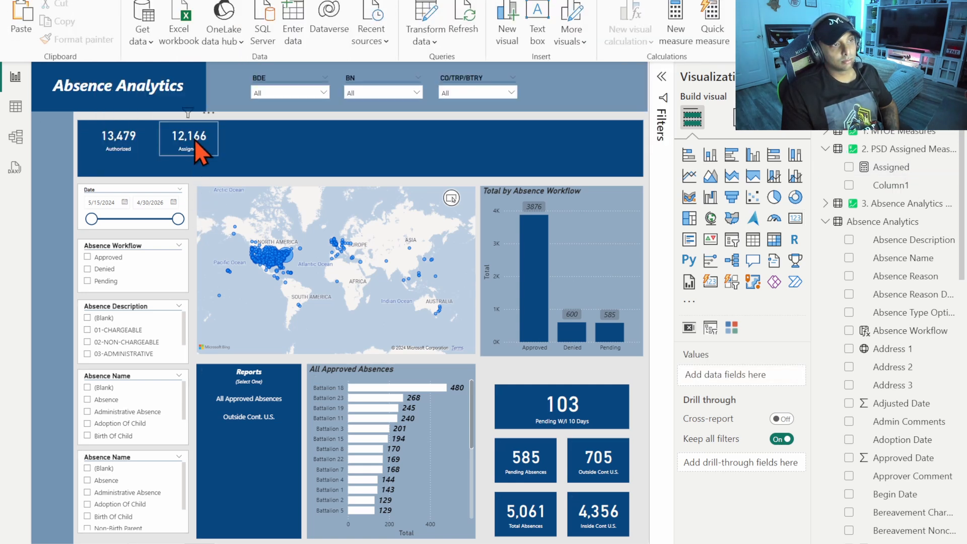
{"action": "key", "text": "ctrl+c"}
{"action": "key", "text": "ctrl+v"}
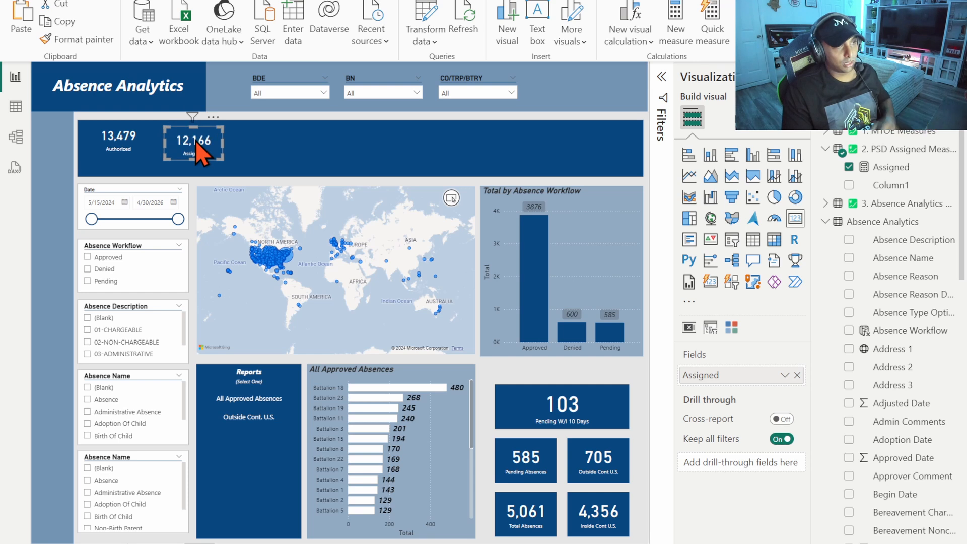
{"action": "left_click_drag", "start_coordinate": [195, 141], "coordinate": [268, 141]}
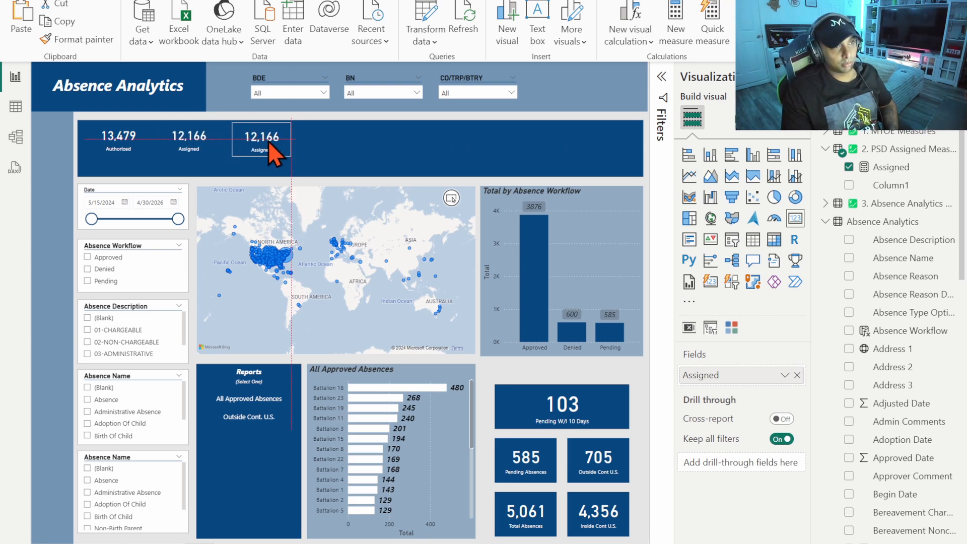
Step: Replace the third banner card's field with the Available measure from the Absence Analytics measures and place a copy of the card to its right
{"action": "left_click", "coordinate": [849, 167]}
{"action": "left_click", "coordinate": [825, 149]}
{"action": "left_click", "coordinate": [826, 167]}
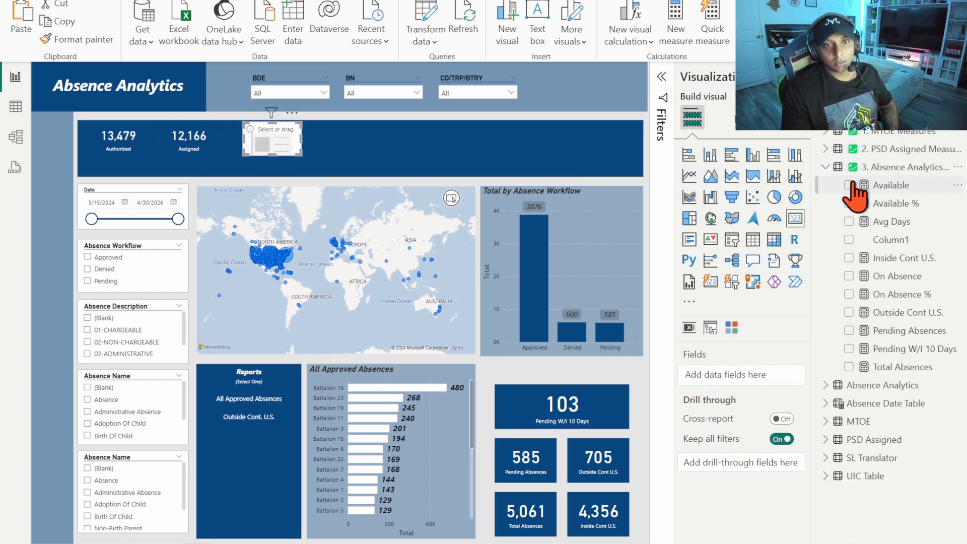
{"action": "left_click", "coordinate": [849, 185]}
{"action": "key", "text": "ctrl+c"}
{"action": "key", "text": "ctrl+v"}
{"action": "left_click_drag", "start_coordinate": [252, 138], "coordinate": [340, 138]}
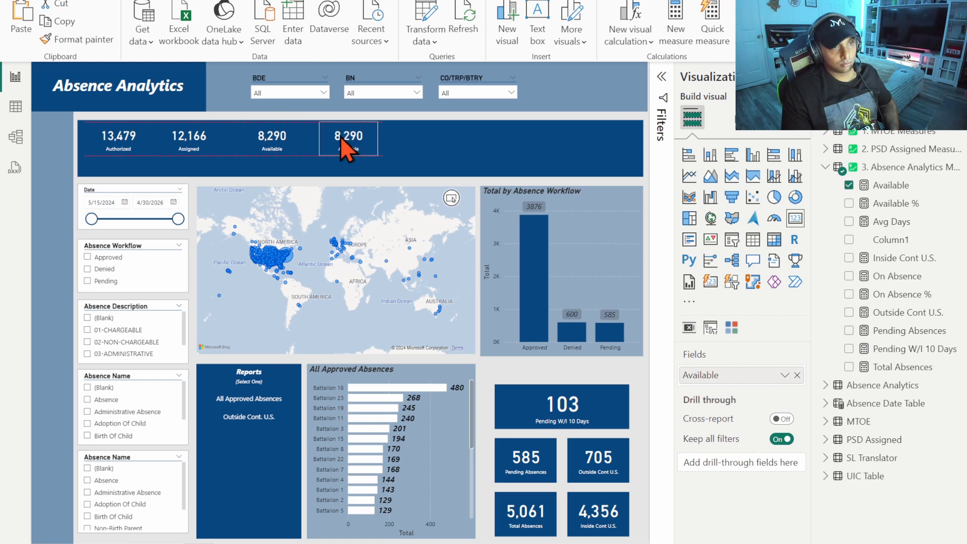
Step: Set the fourth banner card to Available % and the fifth to On Absence, placing a copy of each to its right
{"action": "left_click", "coordinate": [797, 375]}
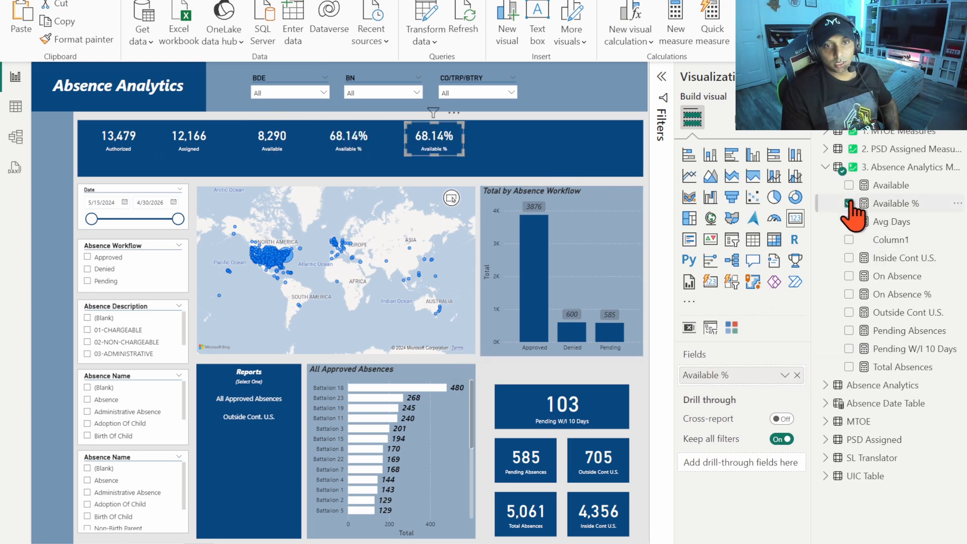
{"action": "left_click", "coordinate": [850, 203]}
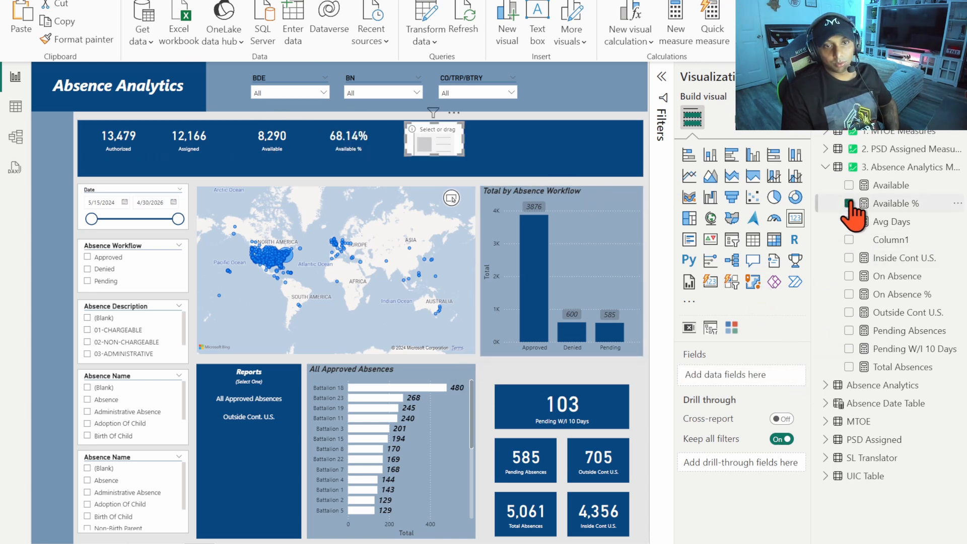
{"action": "left_click", "coordinate": [851, 277]}
{"action": "key", "text": "ctrl+c"}
{"action": "key", "text": "ctrl+v"}
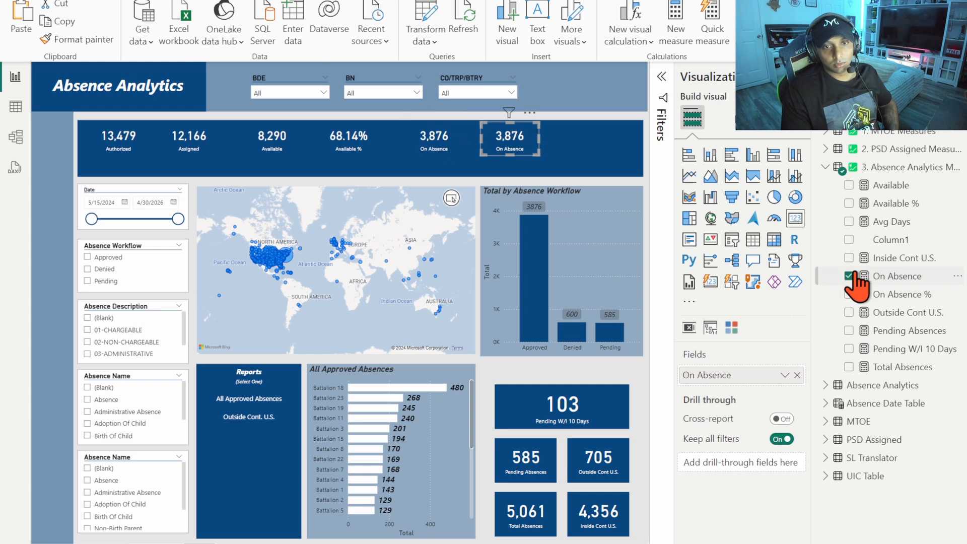
Step: Set the sixth banner card to On Absence %, copy it to its right, and set the seventh card to Avg Days
{"action": "left_click", "coordinate": [850, 276]}
{"action": "left_click", "coordinate": [849, 294]}
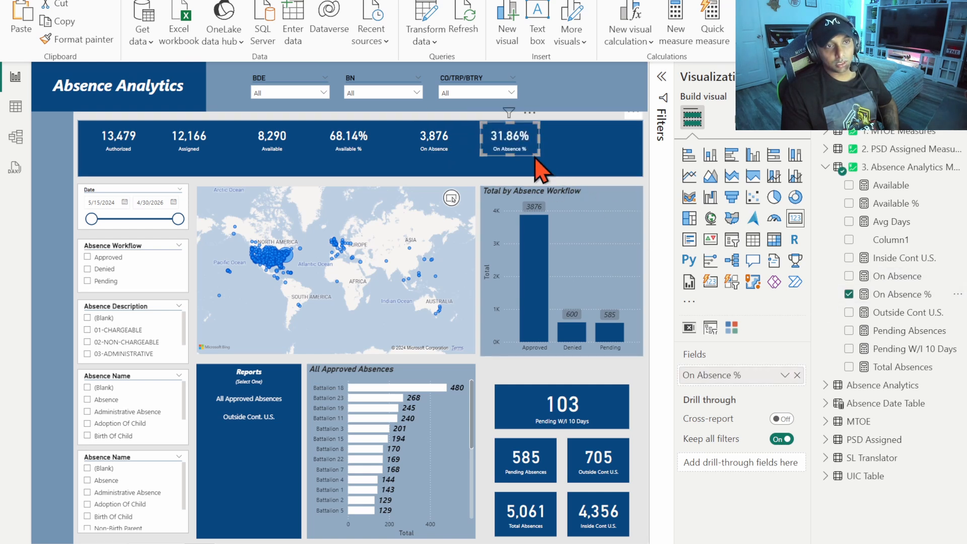
{"action": "key", "text": "ctrl+c"}
{"action": "key", "text": "ctrl+v"}
{"action": "left_click", "coordinate": [850, 294]}
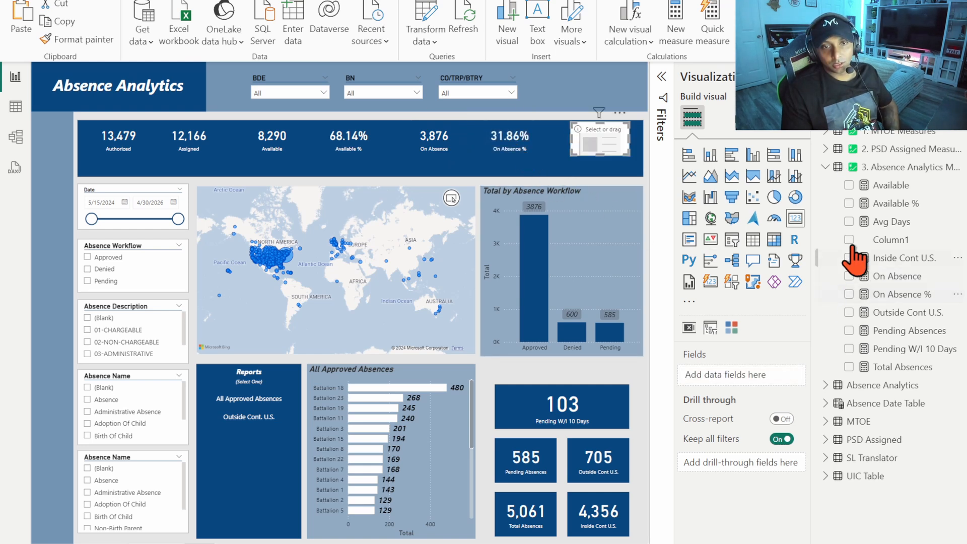
{"action": "left_click", "coordinate": [850, 222]}
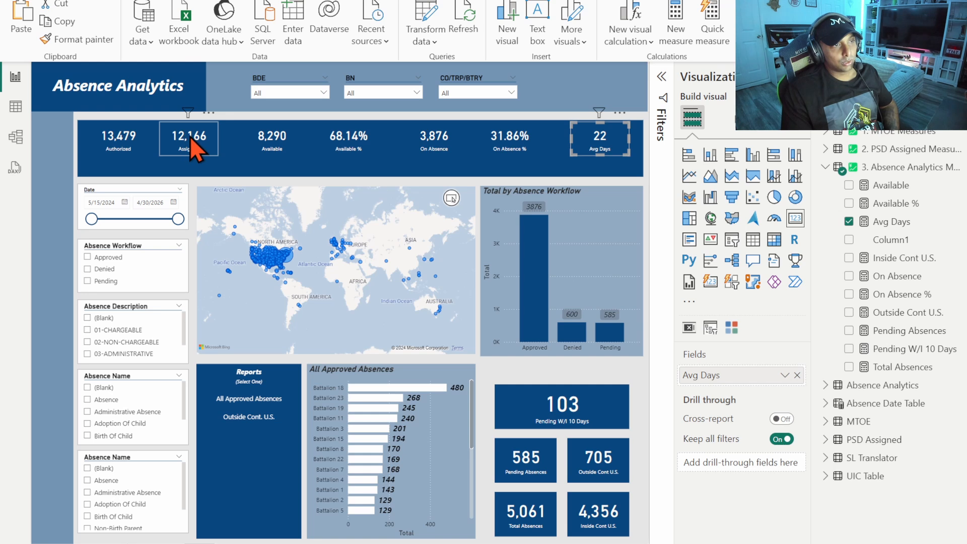
Step: Even out the banner card spacing by shifting the Assigned, On Absence and Avg Days cards horizontally
{"action": "left_click_drag", "start_coordinate": [190, 137], "coordinate": [195, 137]}
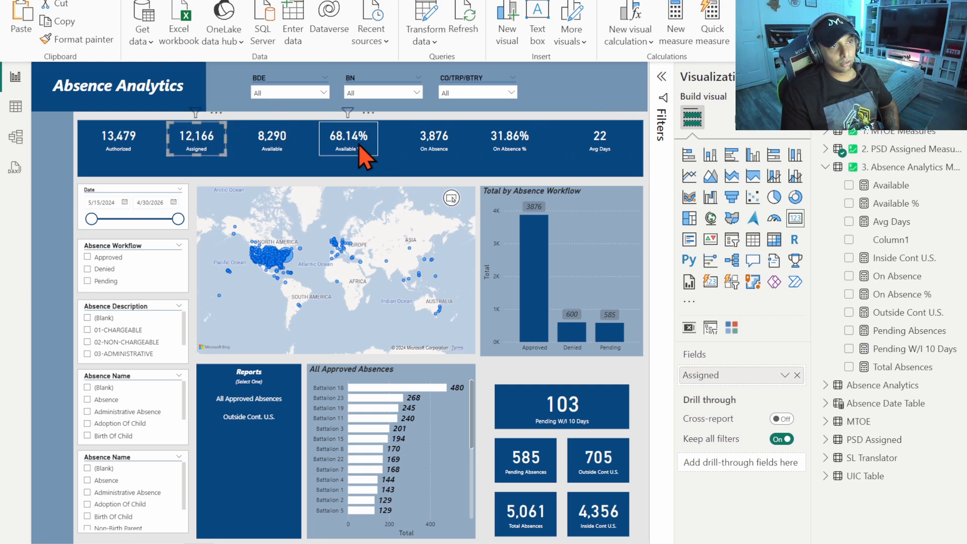
{"action": "left_click_drag", "start_coordinate": [434, 141], "coordinate": [431, 141]}
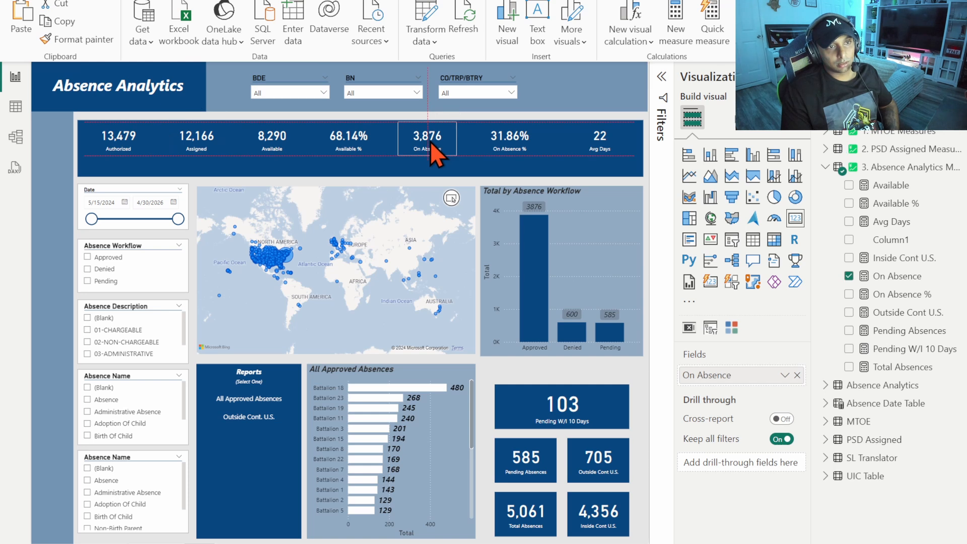
{"action": "left_click_drag", "start_coordinate": [604, 143], "coordinate": [592, 144]}
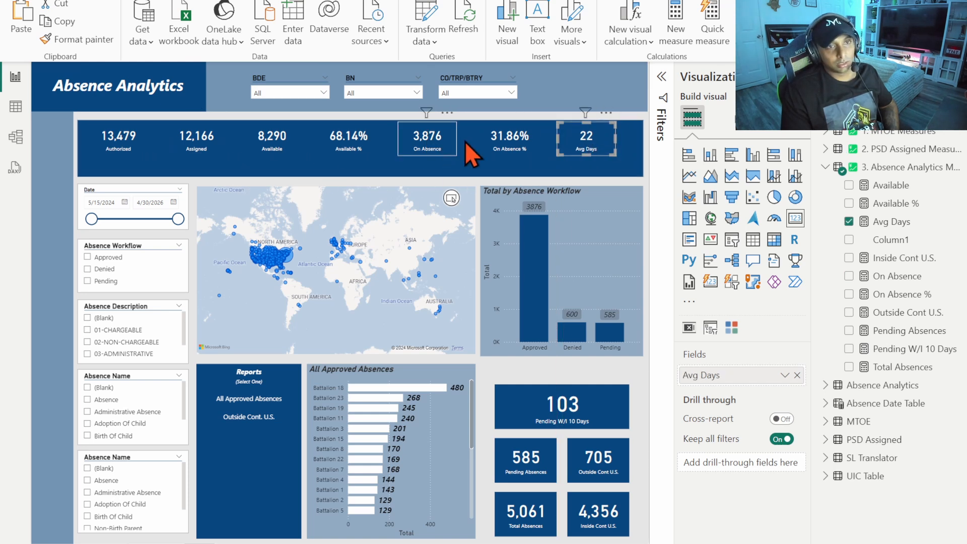
{"action": "left_click", "coordinate": [512, 146]}
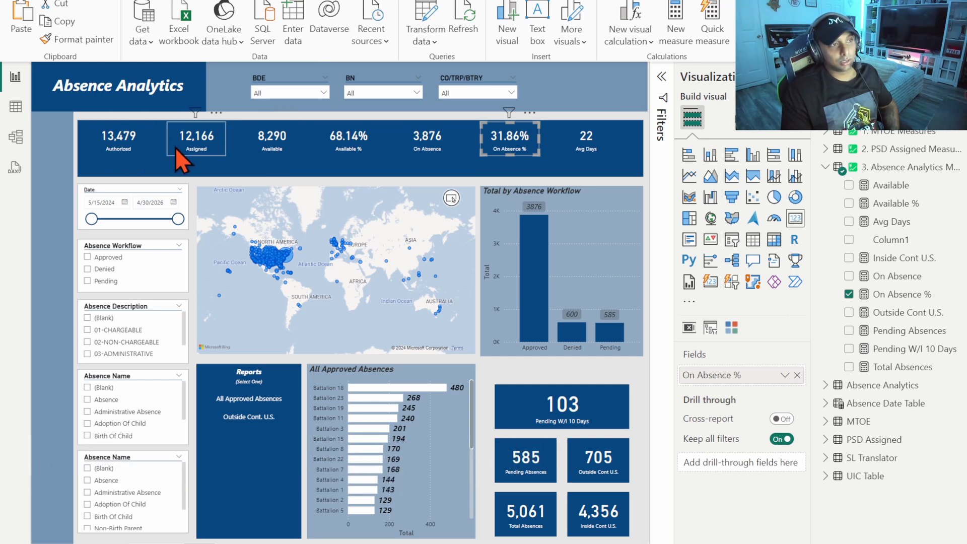
{"action": "left_click_drag", "start_coordinate": [194, 141], "coordinate": [176, 141]}
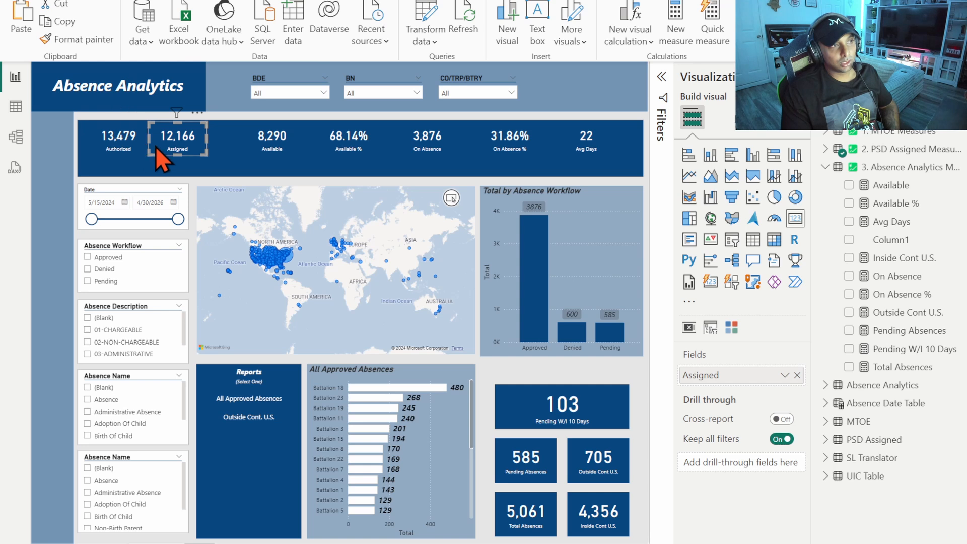
{"action": "mouse_move", "coordinate": [189, 140]}
{"action": "left_mouse_down"}
{"action": "mouse_move", "coordinate": [213, 140]}
{"action": "mouse_move", "coordinate": [203, 143]}
{"action": "left_mouse_up"}
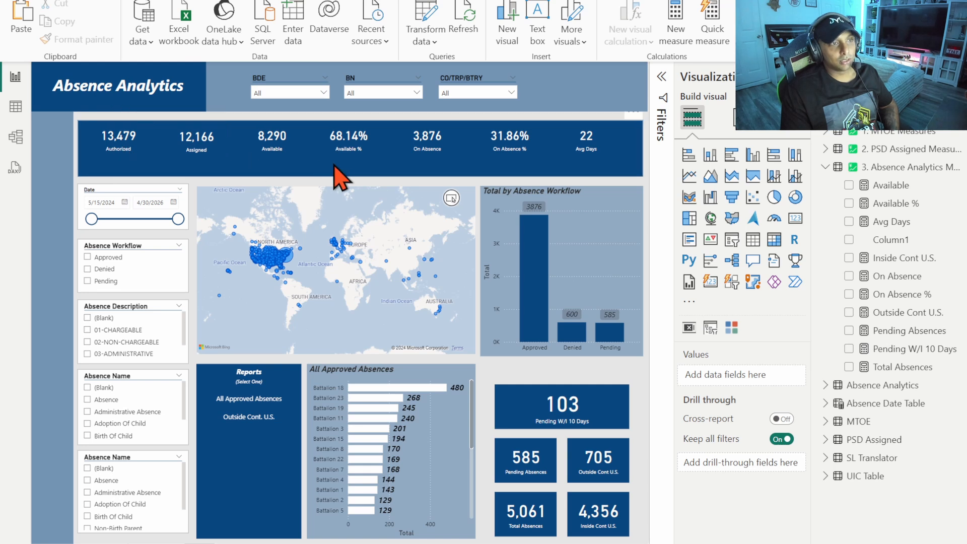
Step: Select all the banner cards together and shift them slightly right within the dark blue banner
{"action": "left_click", "coordinate": [119, 144]}
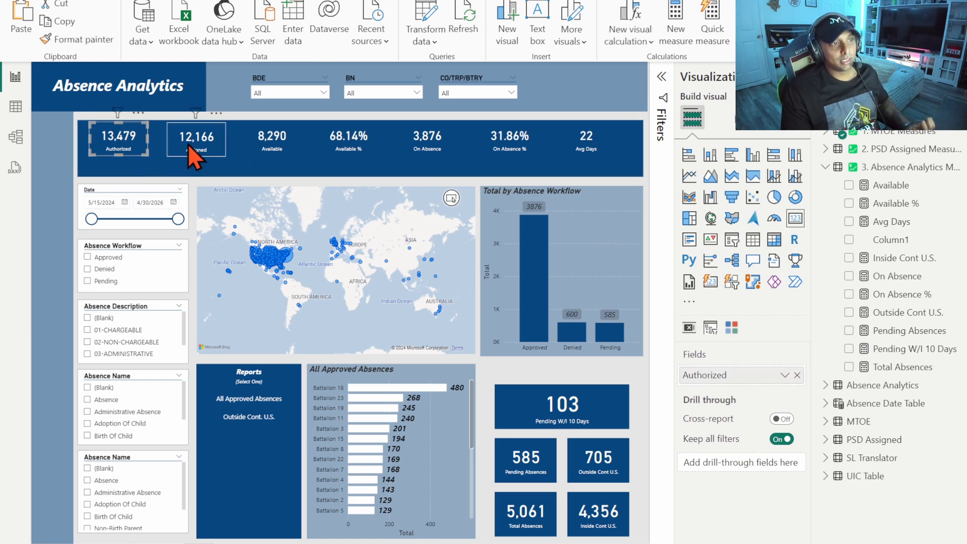
{"action": "left_click", "coordinate": [189, 144], "text": "ctrl"}
{"action": "left_click", "coordinate": [277, 143], "text": "ctrl"}
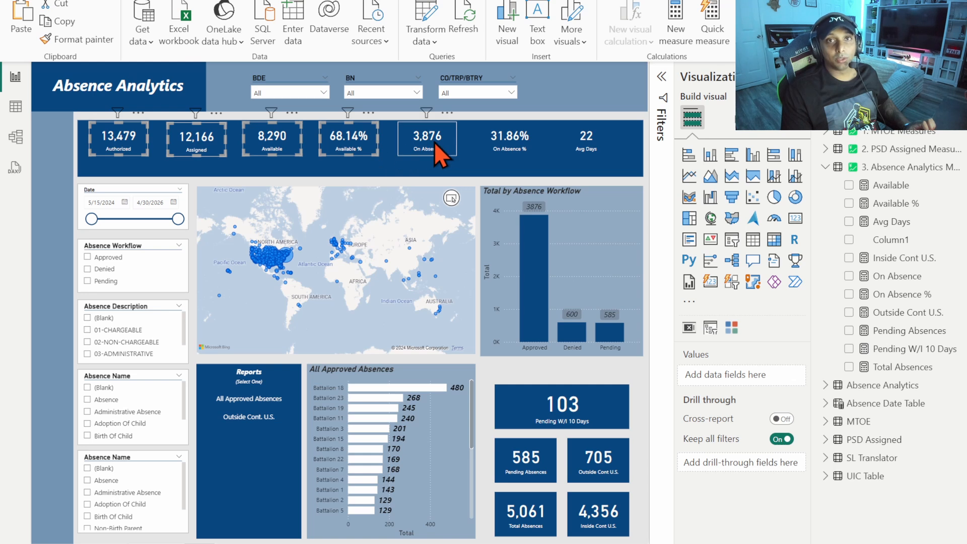
{"action": "left_click", "coordinate": [484, 119]}
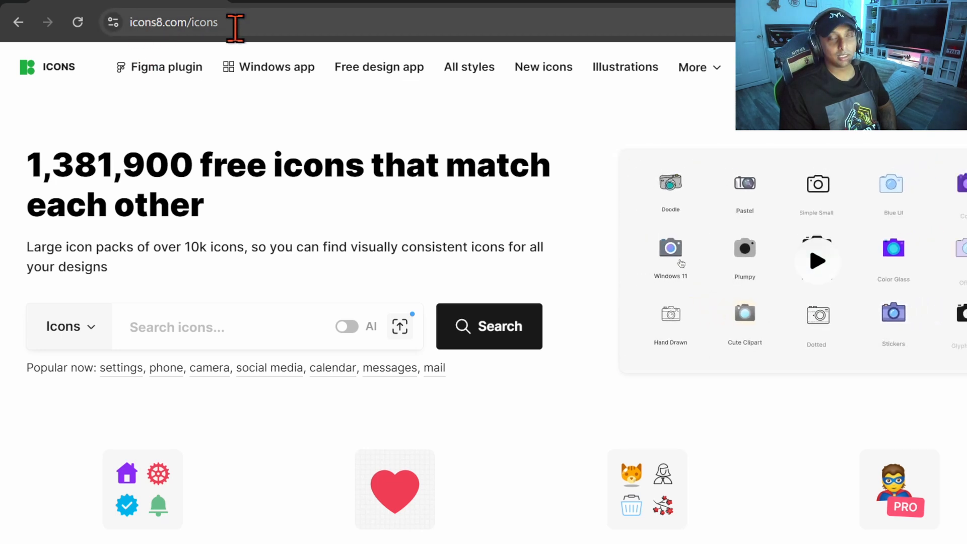
Step: On the Icons8 website, search for white calculator icons and open the download options of the iOS 17 Outlined calculator
{"action": "left_click", "coordinate": [218, 328]}
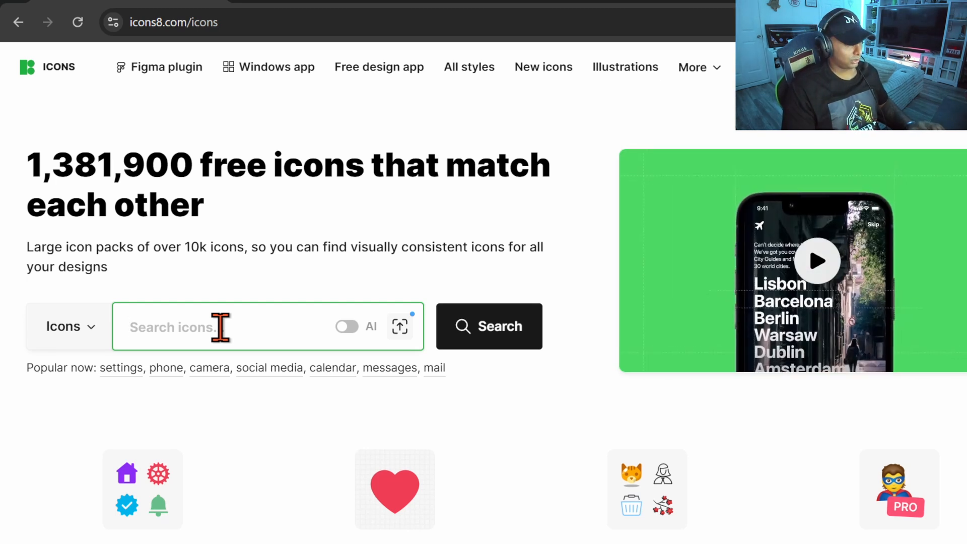
{"action": "type", "text": "white calc"}
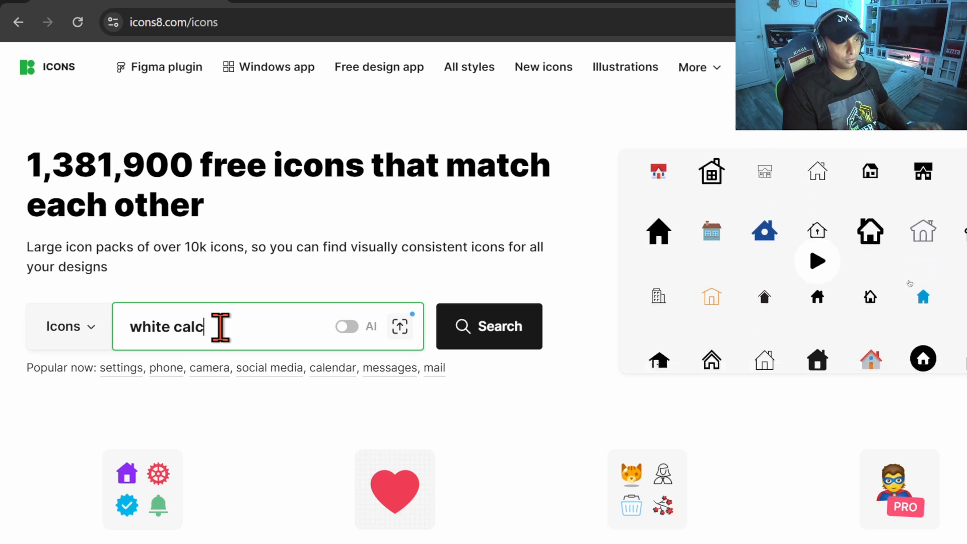
{"action": "left_click", "coordinate": [527, 325]}
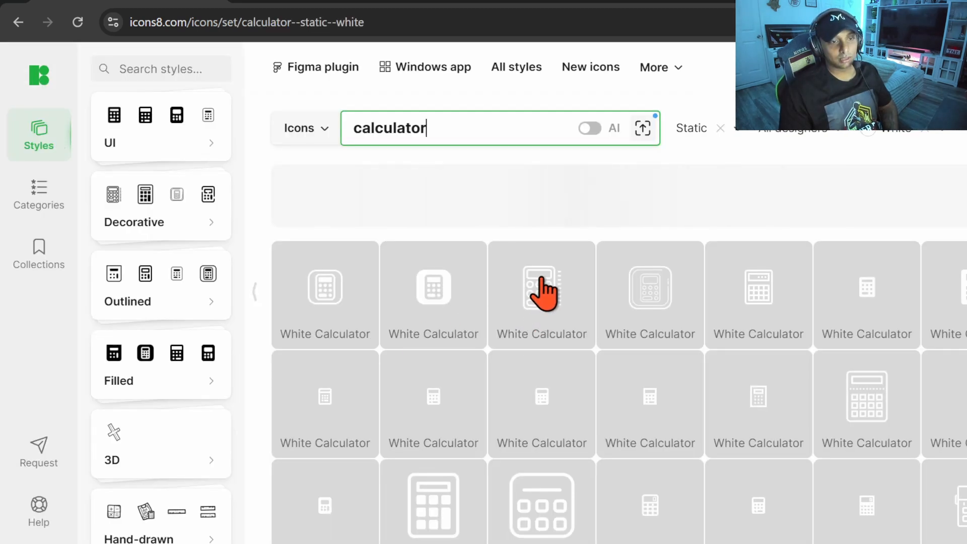
{"action": "left_click", "coordinate": [723, 295]}
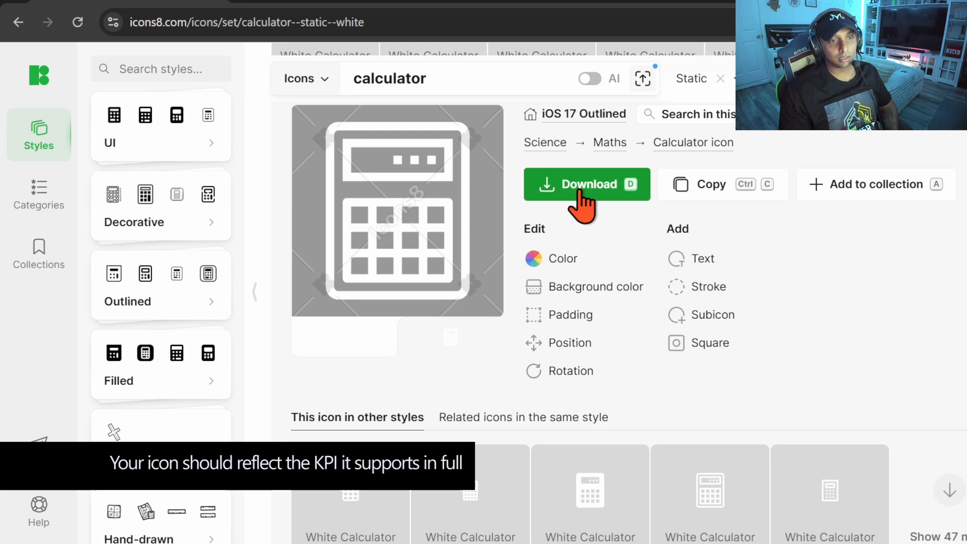
{"action": "left_click", "coordinate": [581, 195]}
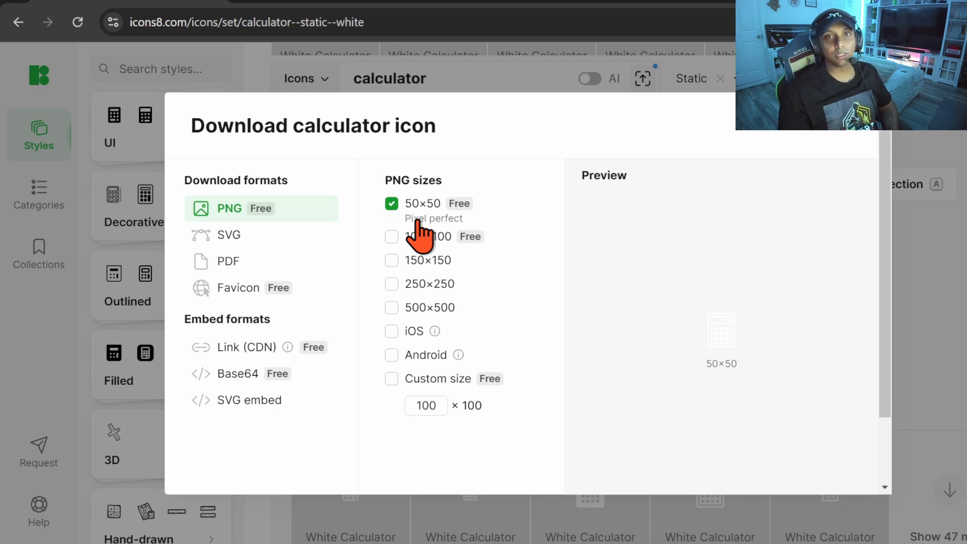
{"action": "scroll", "coordinate": [418, 237], "scroll_direction": "down", "scroll_amount": 2}
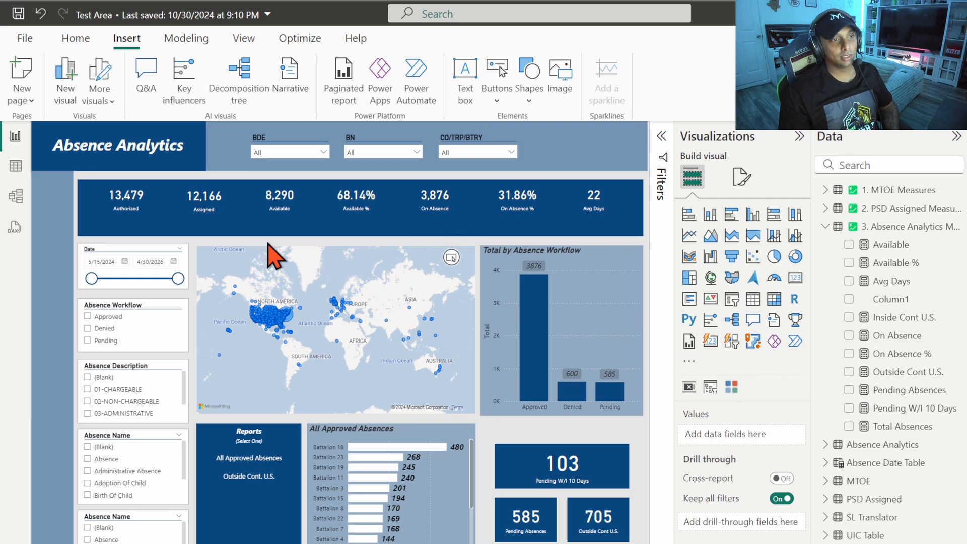
Step: In the Power BI report, insert the calculator icon image, shrink it, and centre it below the Authorized card's label
{"action": "left_click", "coordinate": [560, 76]}
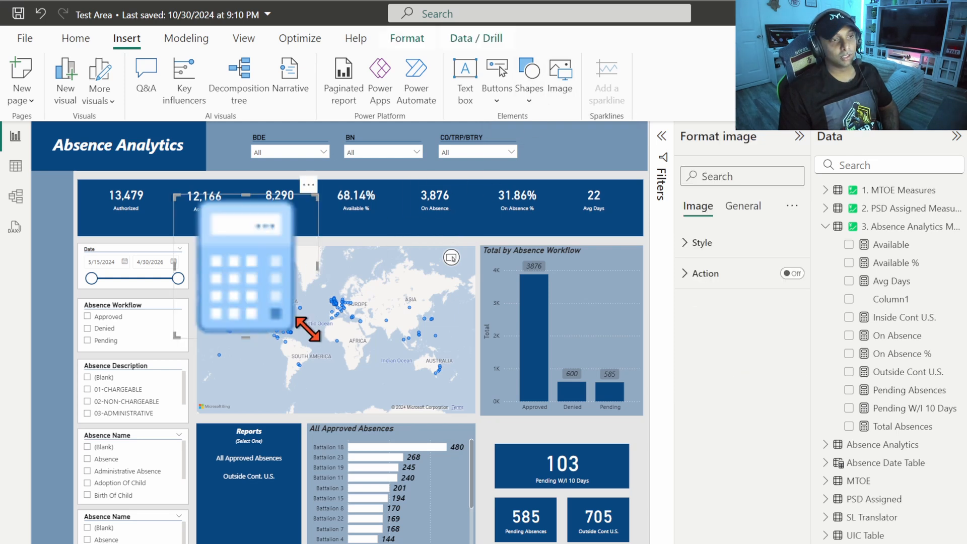
{"action": "left_click_drag", "start_coordinate": [302, 324], "coordinate": [113, 210]}
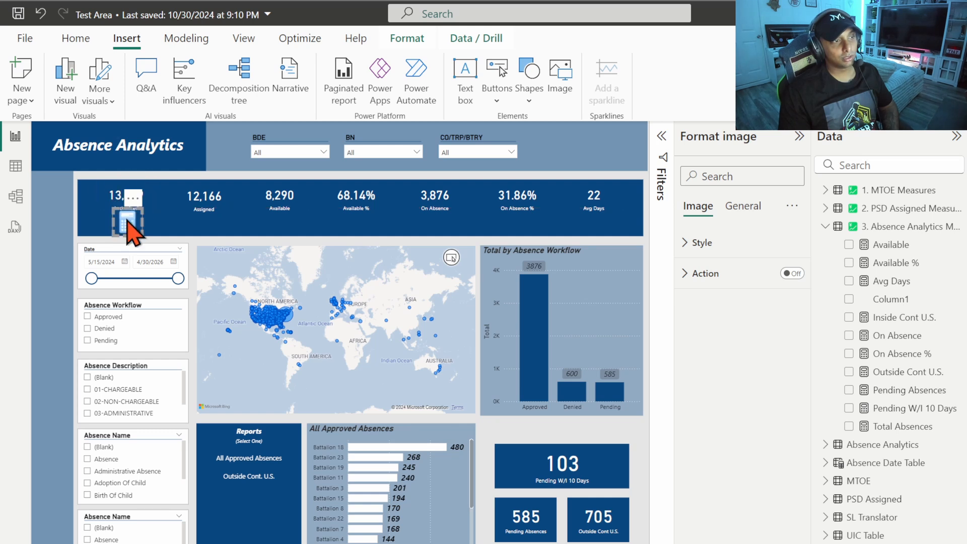
{"action": "left_click", "coordinate": [191, 255]}
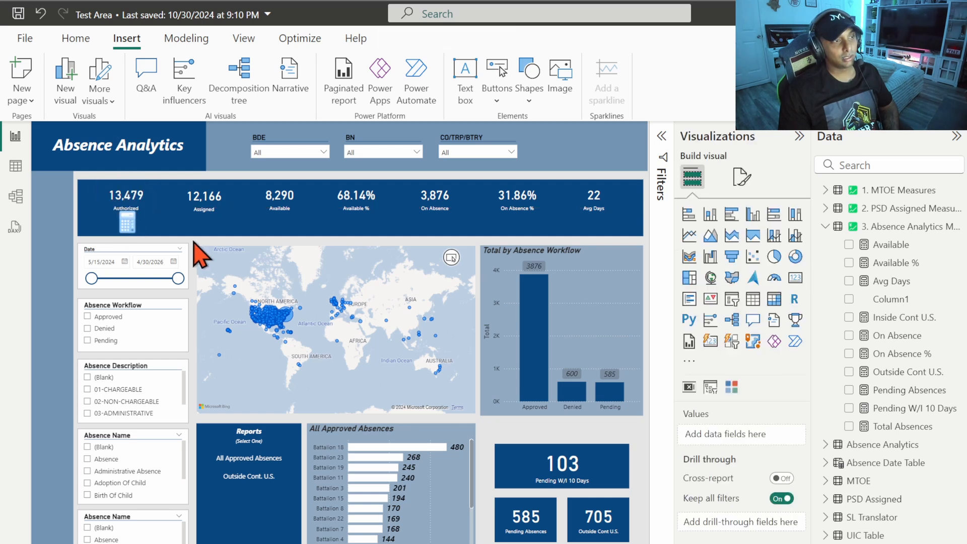
{"action": "left_click", "coordinate": [129, 215]}
{"action": "left_click_drag", "start_coordinate": [115, 211], "coordinate": [121, 214]}
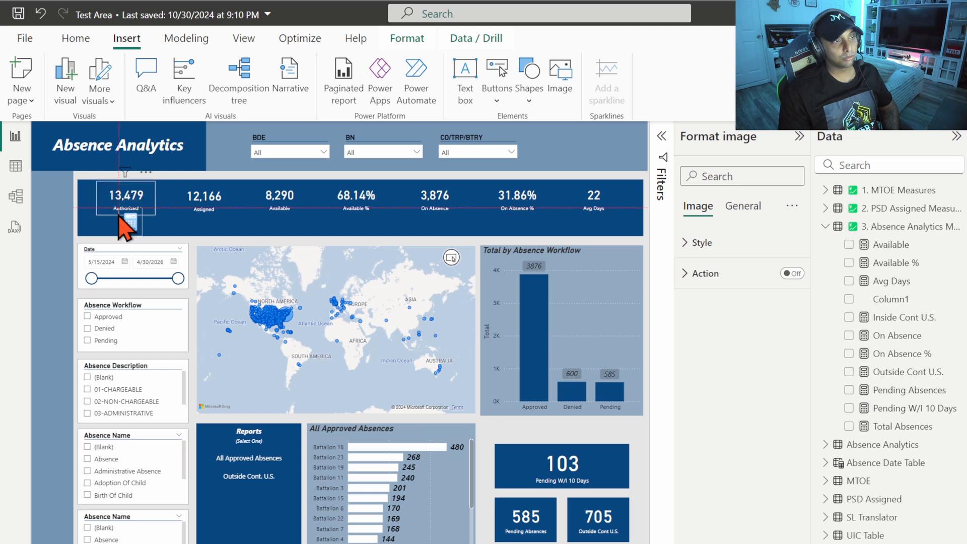
{"action": "left_click", "coordinate": [192, 253]}
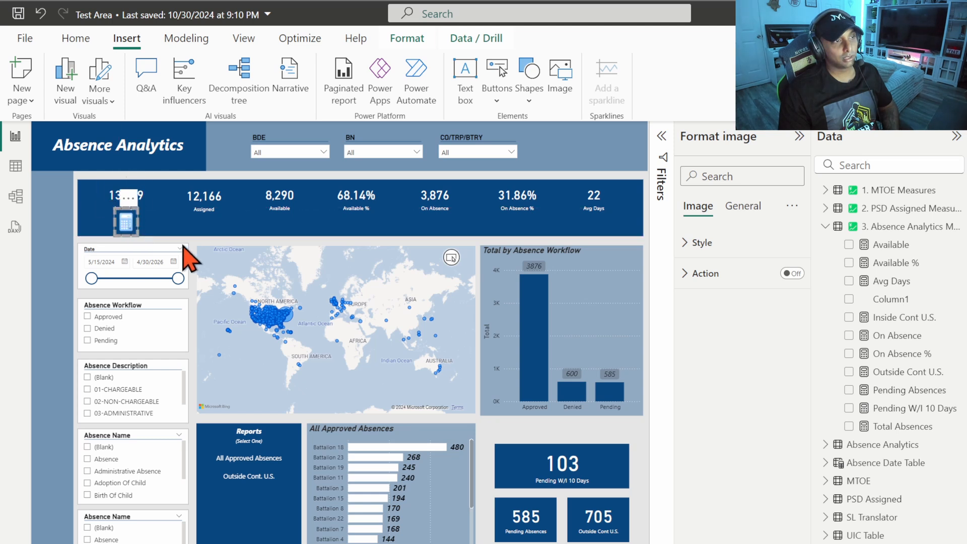
{"action": "left_click", "coordinate": [130, 226]}
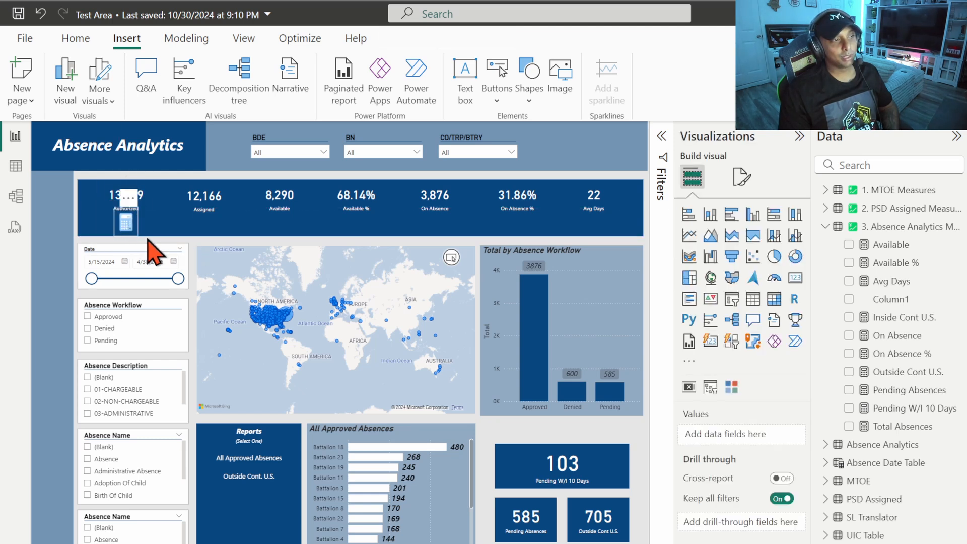
{"action": "left_click", "coordinate": [191, 245]}
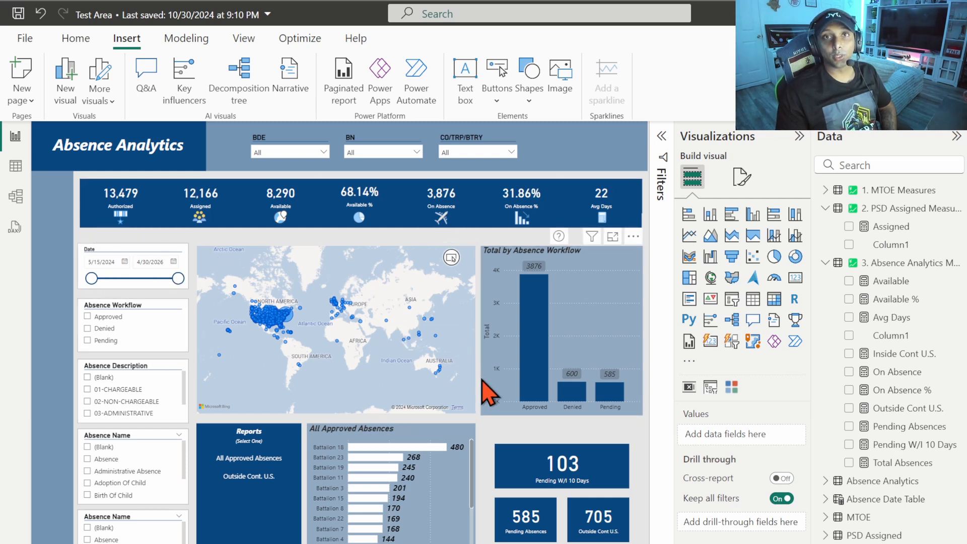
Step: Filter the report to 1ABCT with the BDE slicer, check the updated cards and charts, and clear the slicer selection
{"action": "left_click", "coordinate": [297, 153]}
{"action": "left_click", "coordinate": [267, 181]}
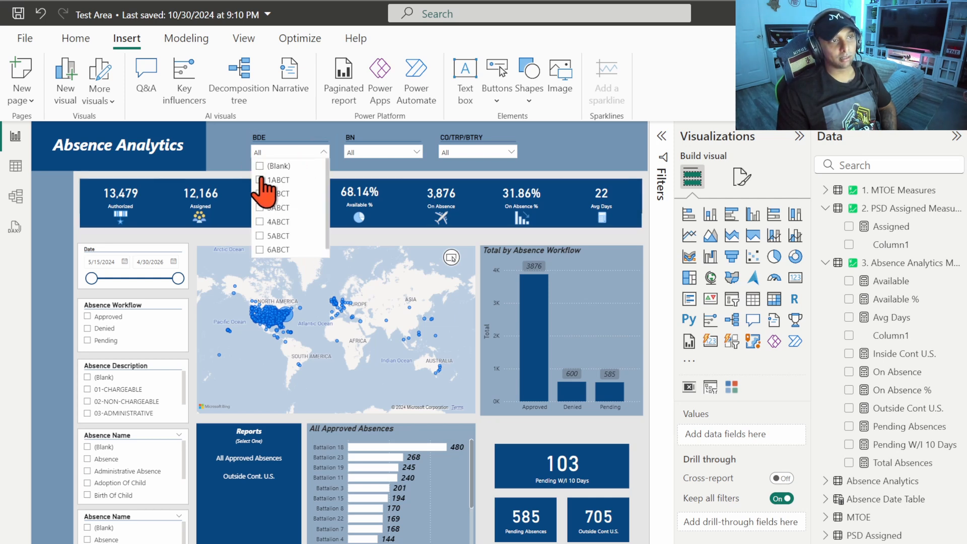
{"action": "left_click", "coordinate": [187, 245]}
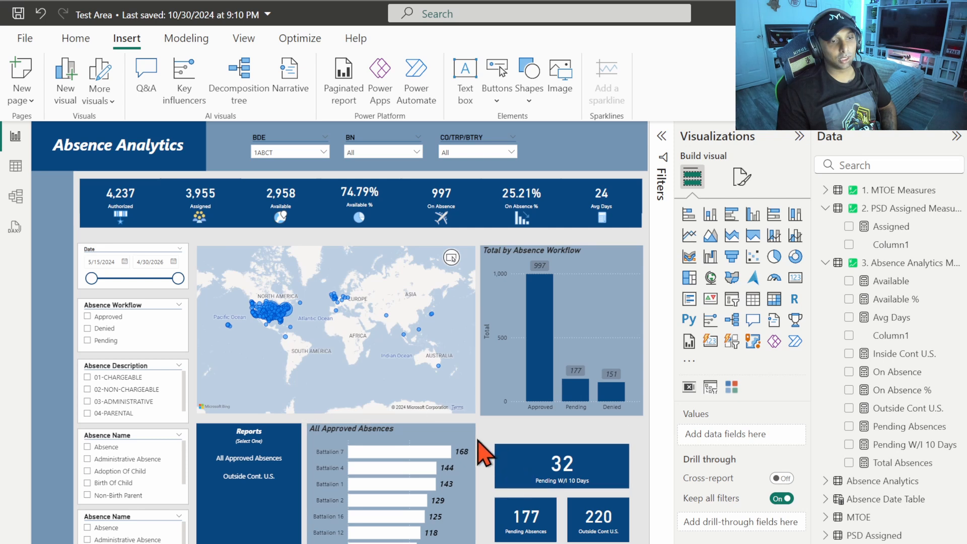
{"action": "mouse_move", "coordinate": [286, 319]}
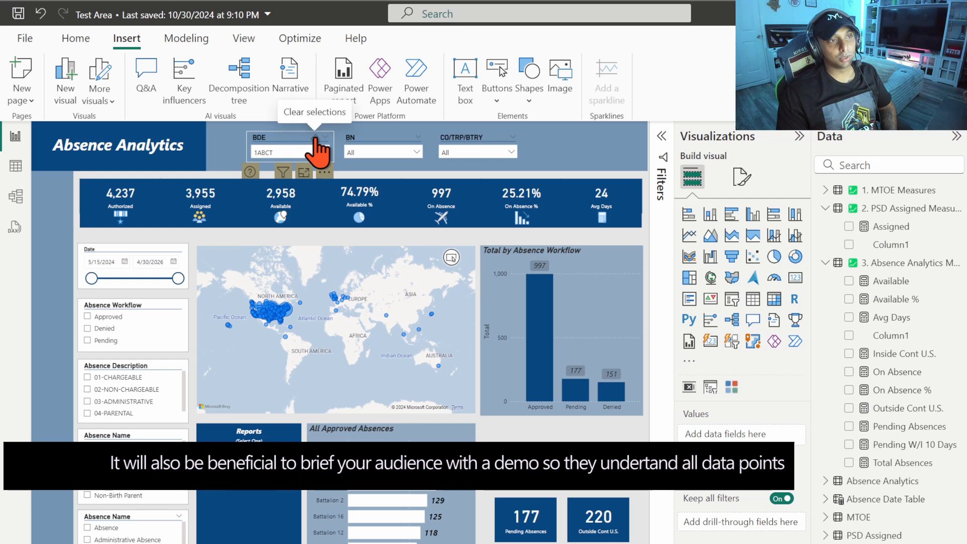
{"action": "left_click", "coordinate": [317, 145]}
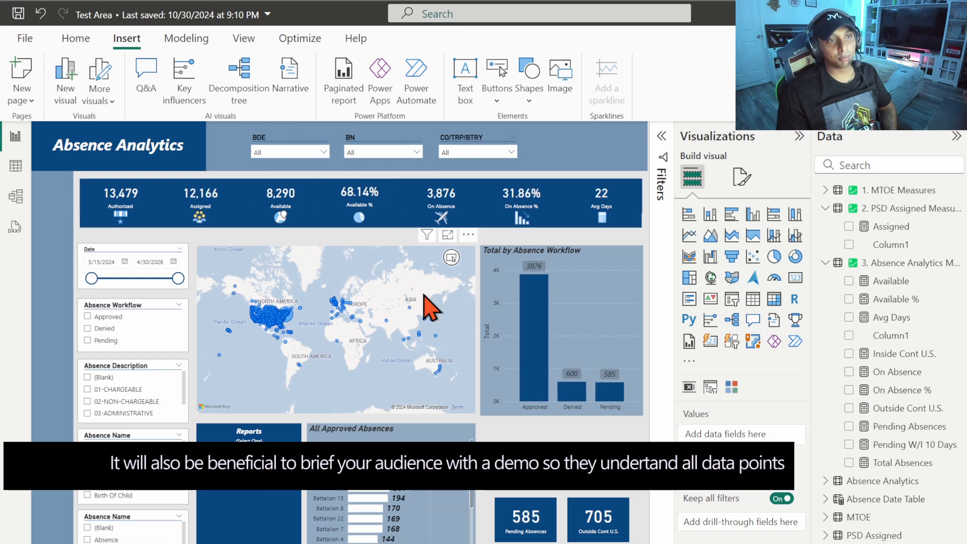
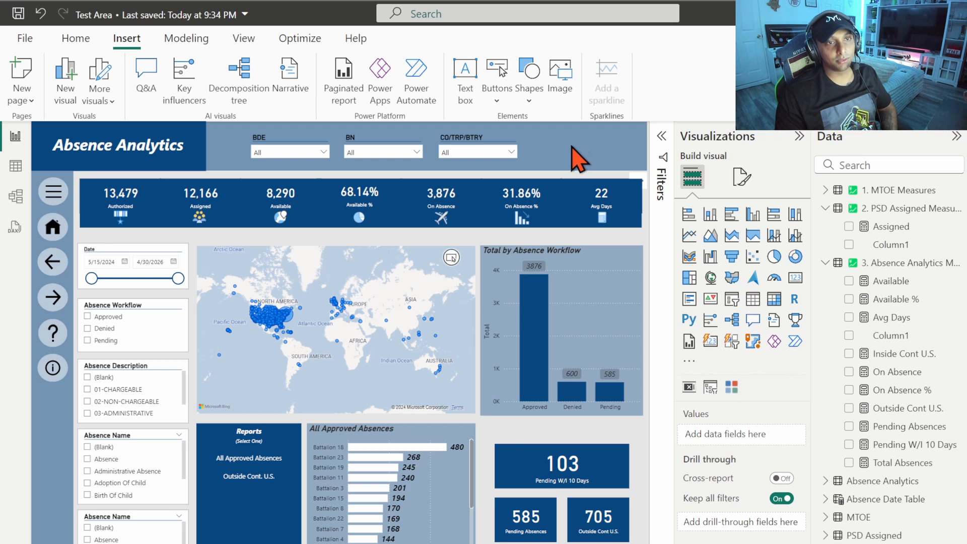
Step: Duplicate the All Approved Absences button into the header beside the CO/TRP/BTRY slicer and give it a dark blue background
{"action": "left_click", "coordinate": [498, 100]}
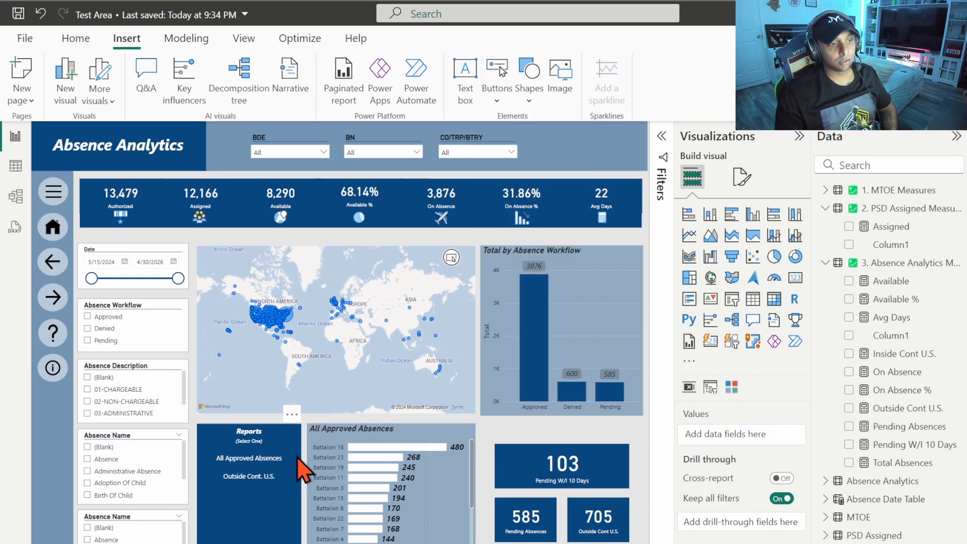
{"action": "left_click", "coordinate": [276, 458]}
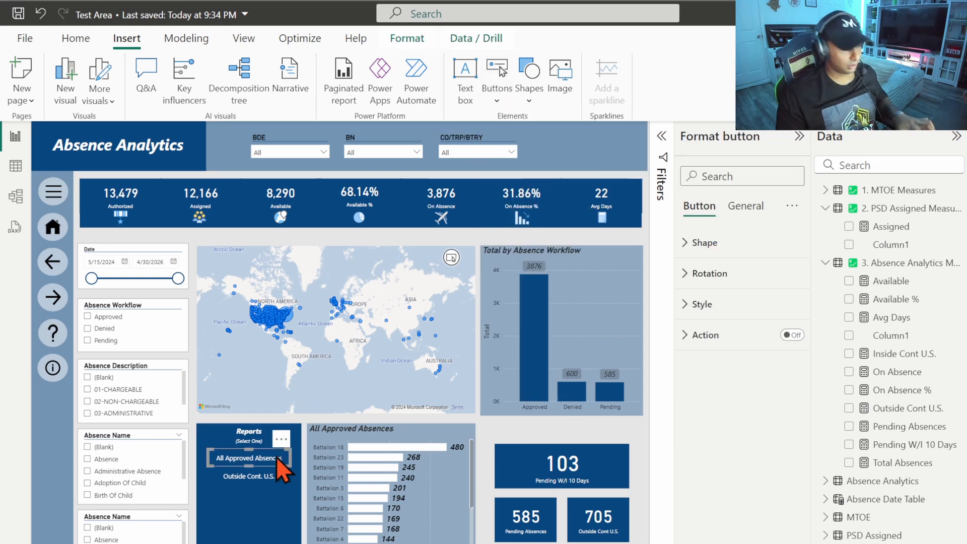
{"action": "left_click_drag", "start_coordinate": [276, 458], "coordinate": [611, 146]}
{"action": "left_click", "coordinate": [746, 206]}
{"action": "left_click", "coordinate": [786, 341]}
{"action": "left_click", "coordinate": [709, 386]}
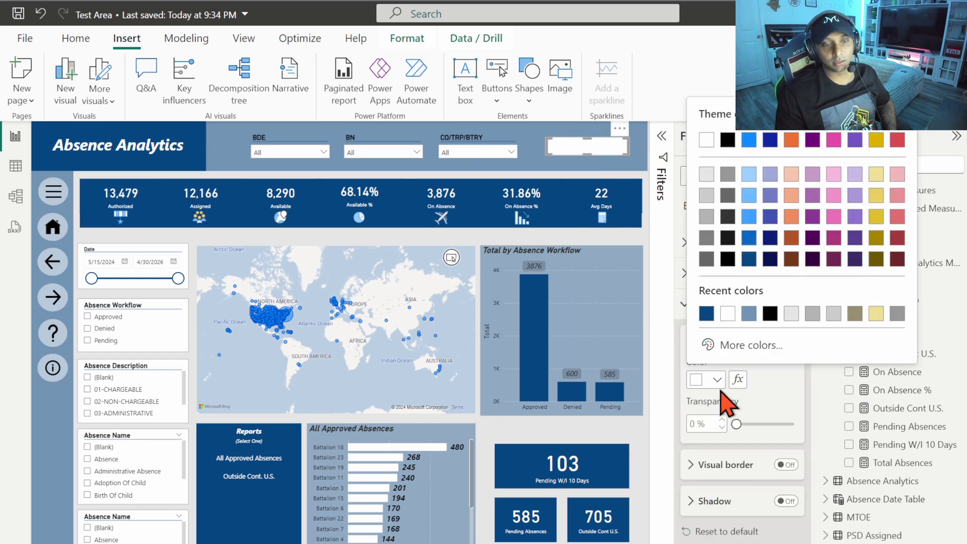
{"action": "left_click", "coordinate": [710, 315]}
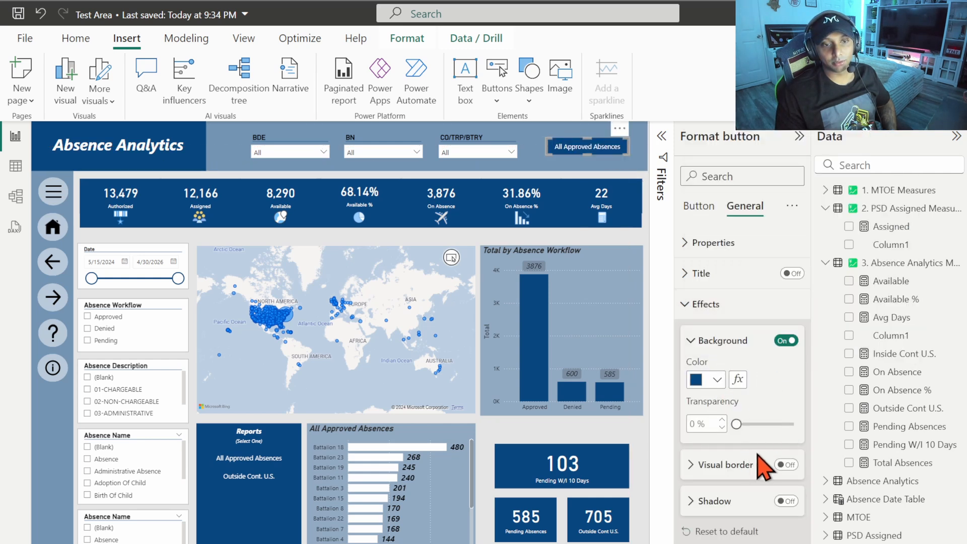
Step: Add a dark blue visual border with 5 px rounded corners to the header button
{"action": "left_click", "coordinate": [786, 465]}
{"action": "scroll", "coordinate": [741, 474], "scroll_direction": "down", "scroll_amount": 2}
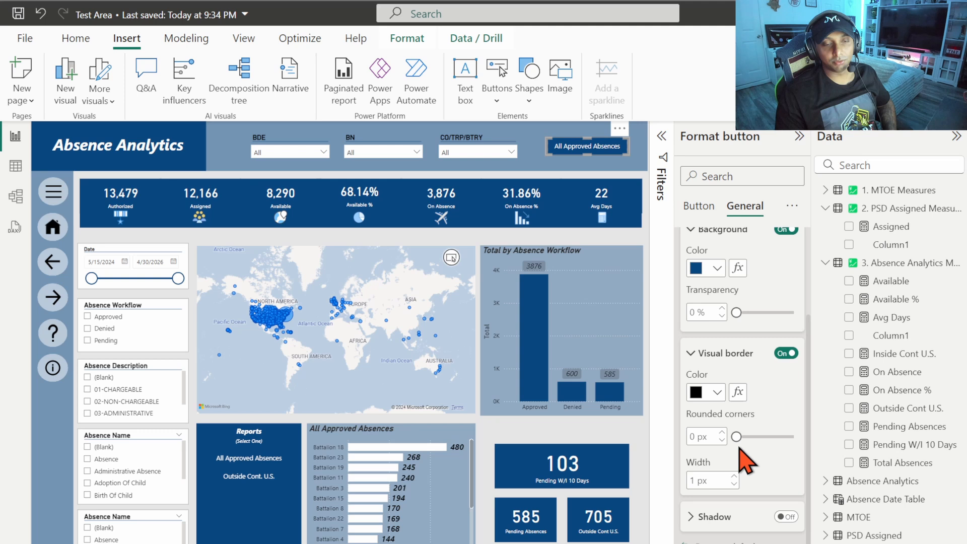
{"action": "left_click", "coordinate": [715, 392]}
{"action": "left_click", "coordinate": [707, 327]}
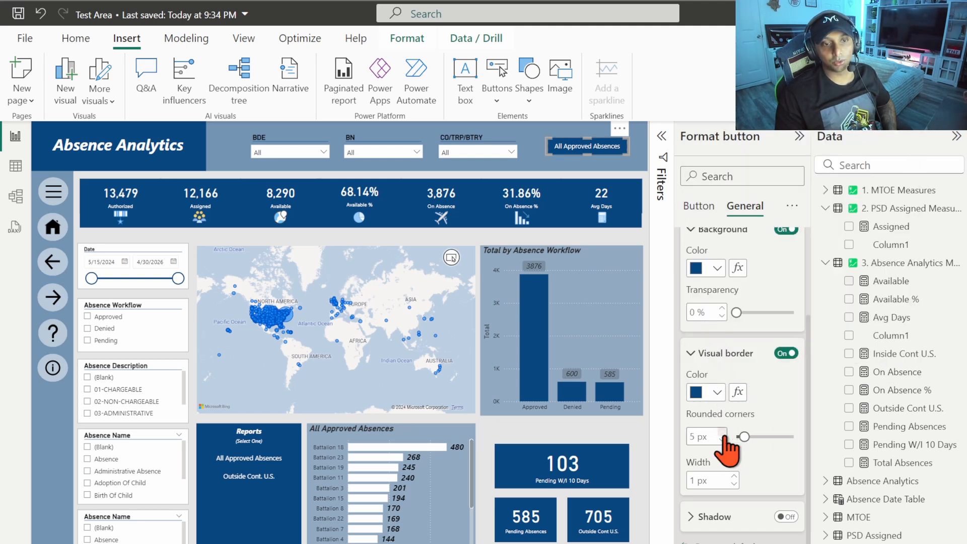
Step: Label the header button Clear Filters and format its text bold at size 14
{"action": "left_click", "coordinate": [700, 206]}
{"action": "left_click", "coordinate": [698, 303]}
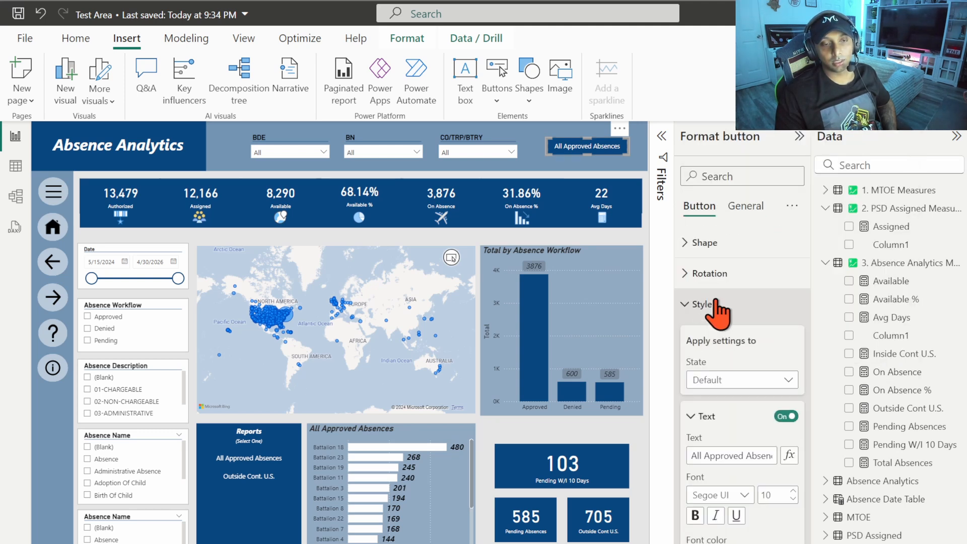
{"action": "left_click", "coordinate": [728, 452]}
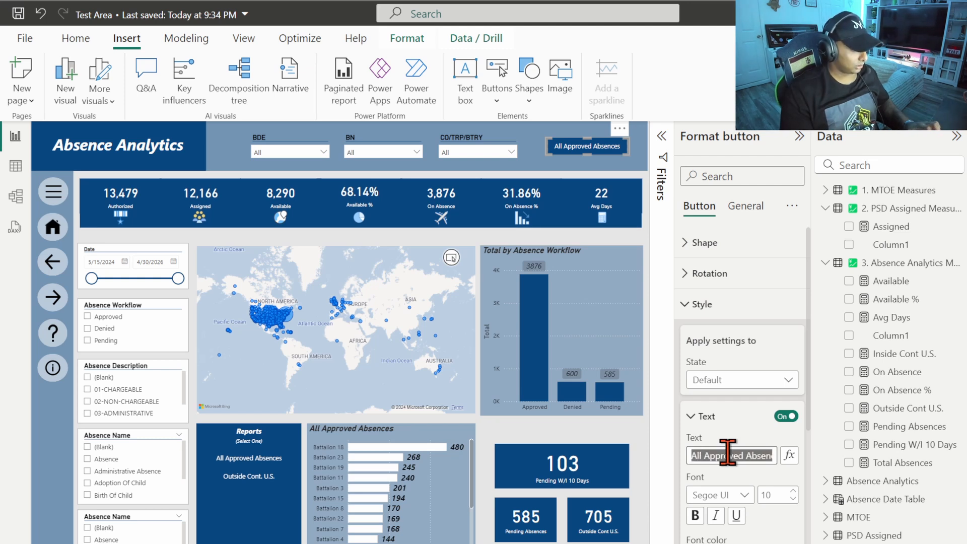
{"action": "type", "text": "Clear Filt"}
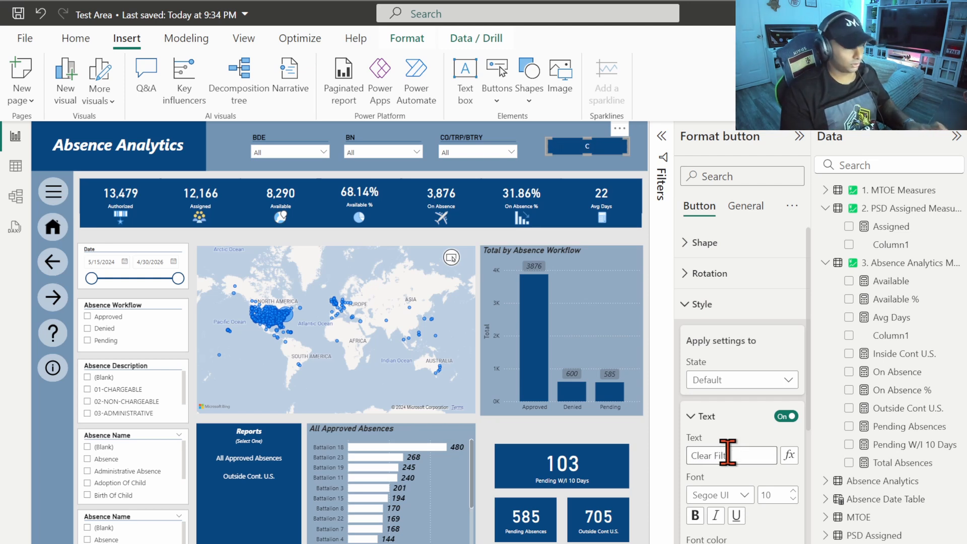
{"action": "type", "text": "ers"}
{"action": "left_click", "coordinate": [792, 491]}
{"action": "left_click", "coordinate": [793, 492]}
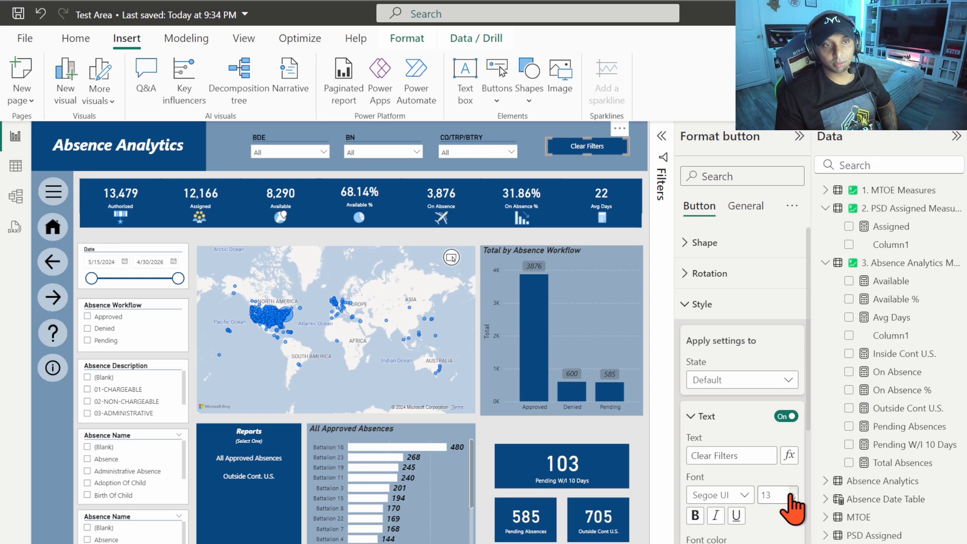
{"action": "left_click", "coordinate": [695, 516]}
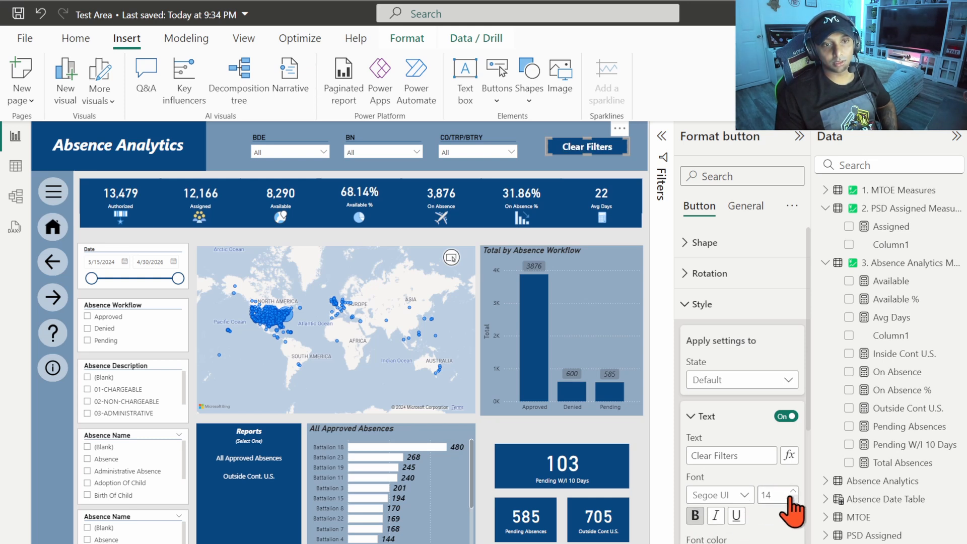
{"action": "left_click", "coordinate": [600, 173]}
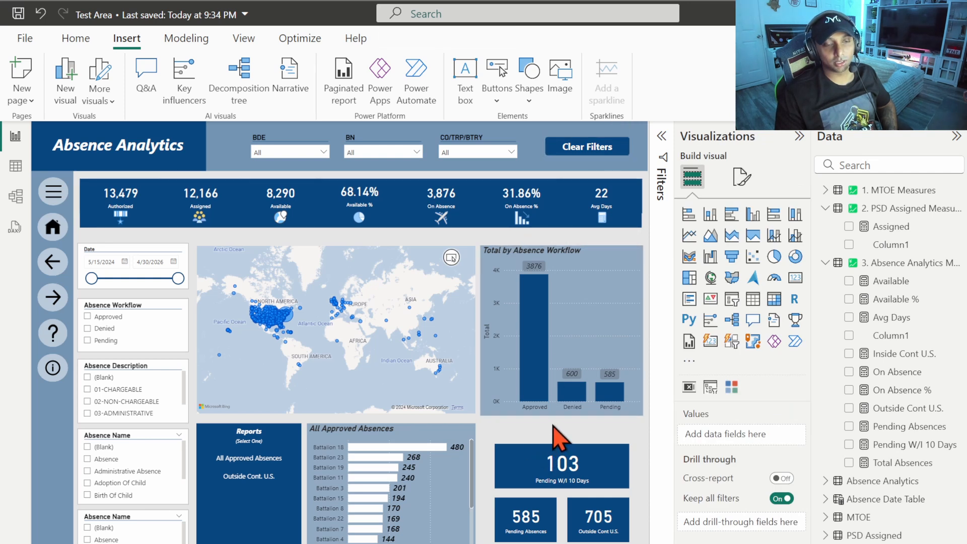
Step: Duplicate the Clear Filters button above the Pending W/I 10 Days card and give the copy a white background
{"action": "left_click", "coordinate": [577, 156]}
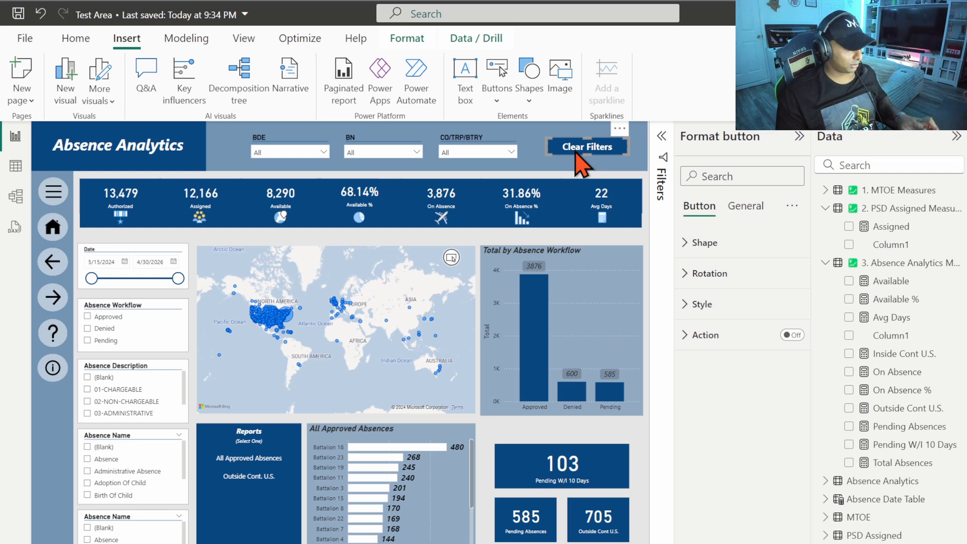
{"action": "left_click_drag", "start_coordinate": [577, 155], "coordinate": [529, 431]}
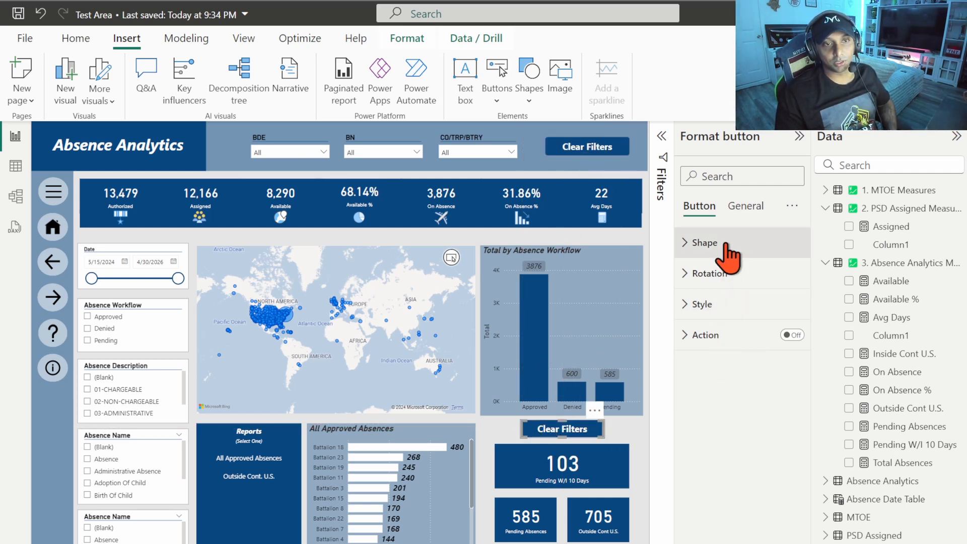
{"action": "left_click", "coordinate": [746, 206]}
{"action": "left_click", "coordinate": [747, 304]}
{"action": "left_click", "coordinate": [717, 380]}
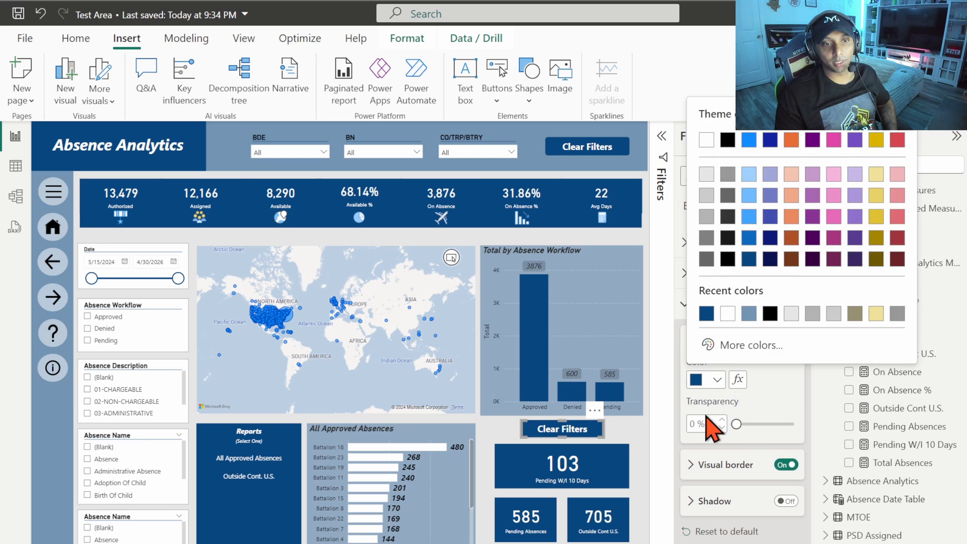
{"action": "left_click", "coordinate": [727, 315]}
Step: Set the white button's text to By-Name List in dark blue at size 15
{"action": "scroll", "coordinate": [739, 433], "scroll_direction": "down", "scroll_amount": 4}
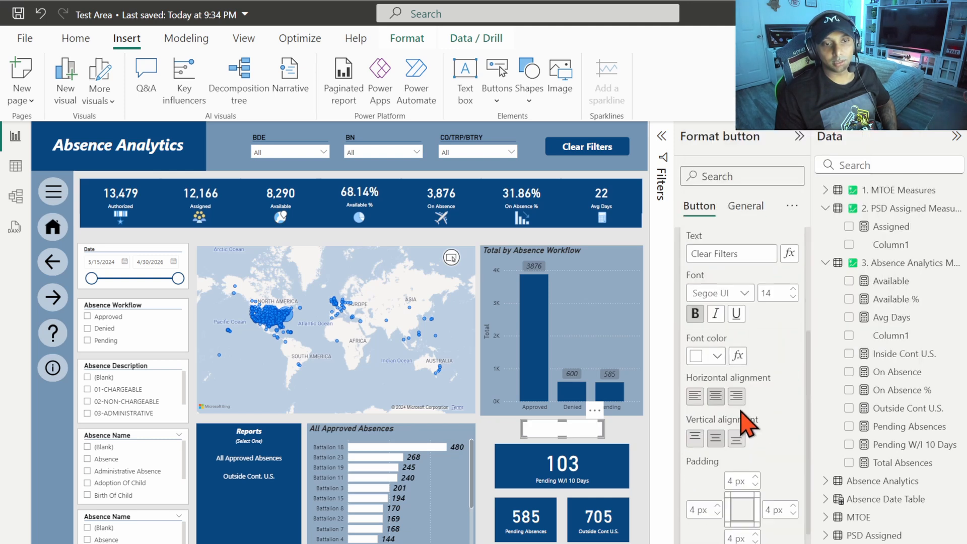
{"action": "left_click", "coordinate": [718, 356]}
{"action": "left_click", "coordinate": [750, 528]}
{"action": "left_click", "coordinate": [793, 290]}
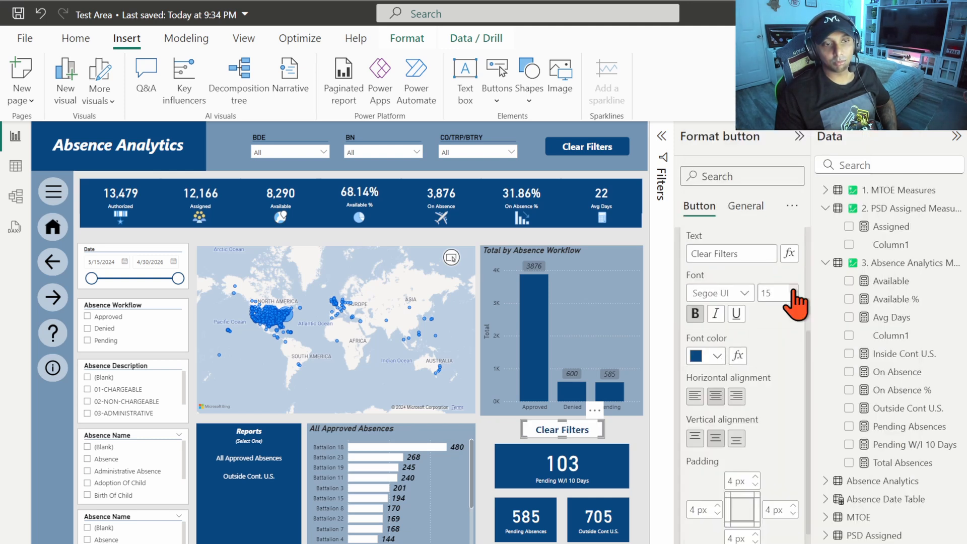
{"action": "triple_click", "coordinate": [715, 253]}
{"action": "type", "text": "By-"}
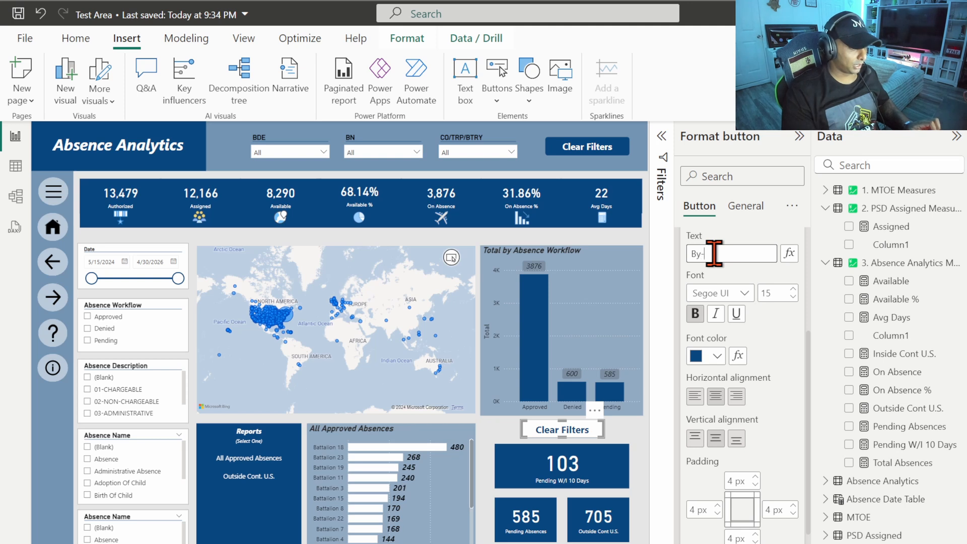
{"action": "type", "text": "Name List"}
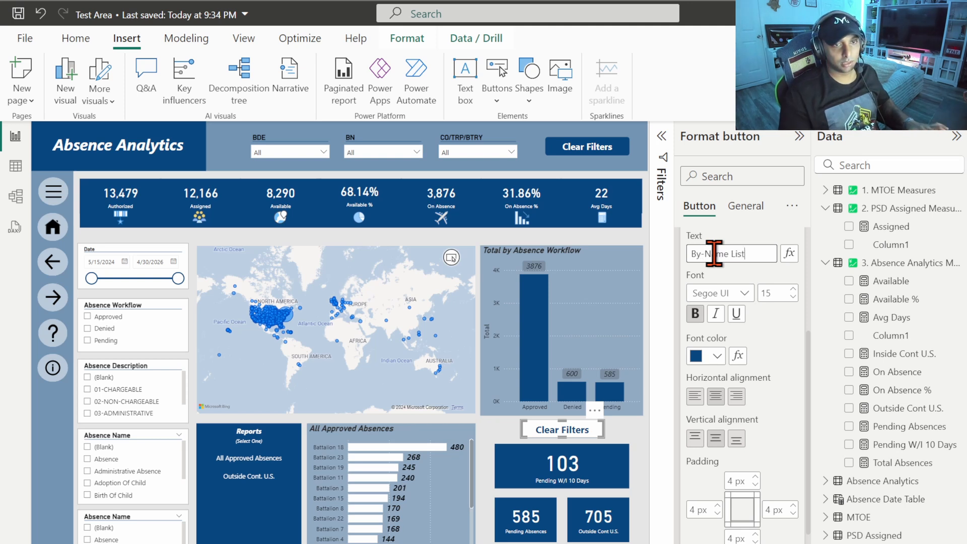
{"action": "left_click", "coordinate": [484, 244]}
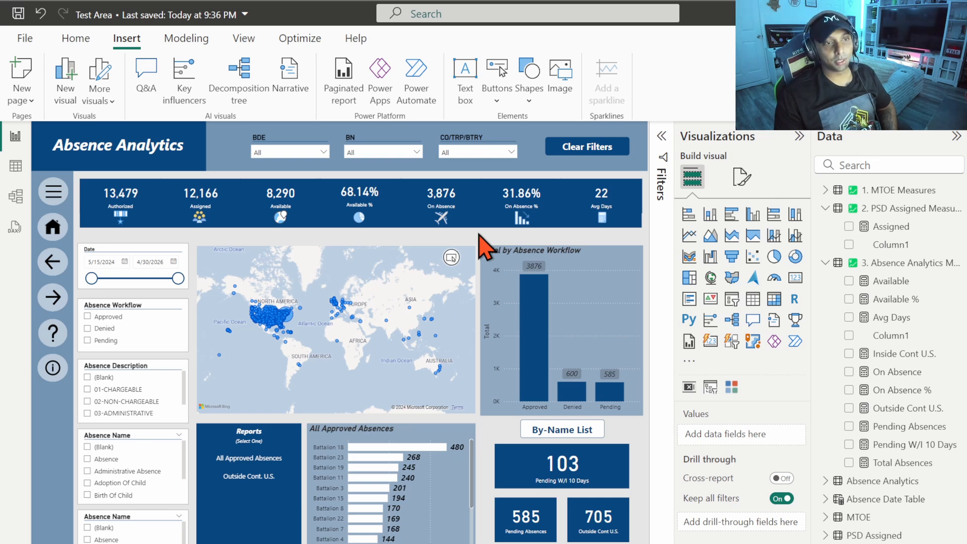
Step: Show the Bookmarks and Selection panes, and collapse the Data and Visualizations panes
{"action": "left_click", "coordinate": [243, 39]}
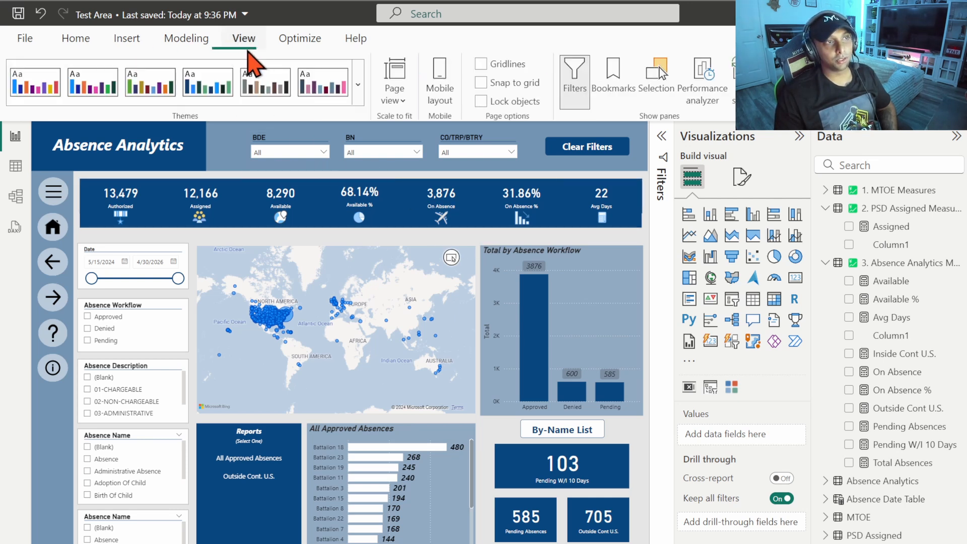
{"action": "left_click", "coordinate": [608, 93]}
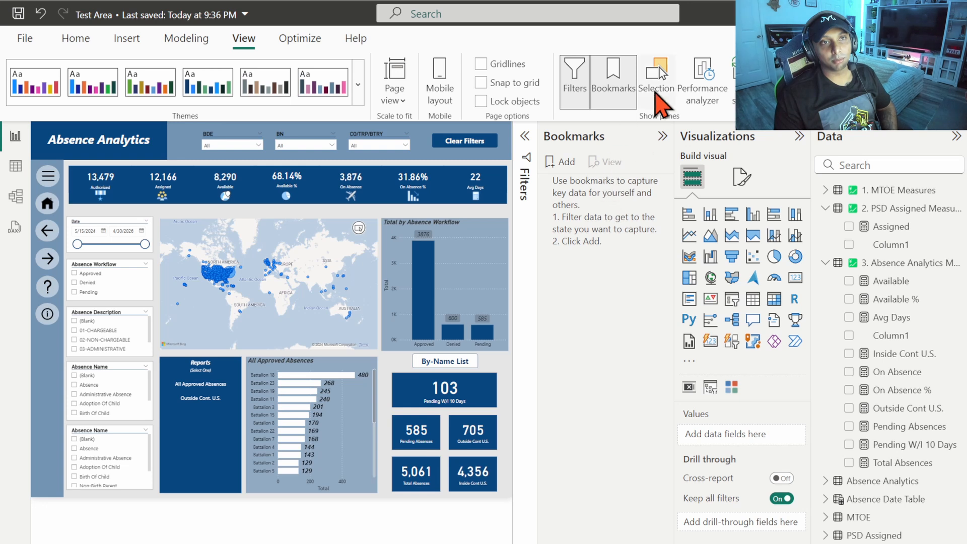
{"action": "left_click", "coordinate": [657, 81]}
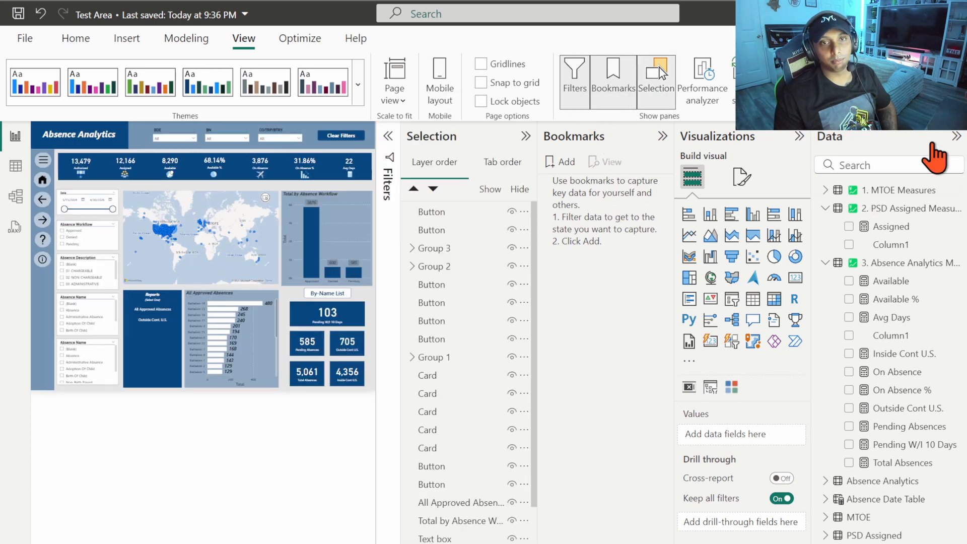
{"action": "left_click", "coordinate": [956, 141]}
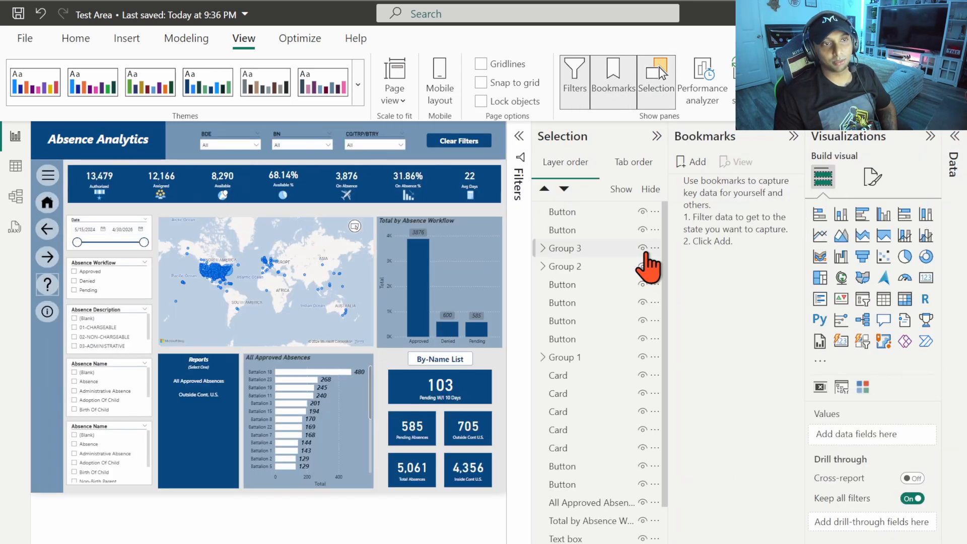
{"action": "left_click", "coordinate": [930, 137]}
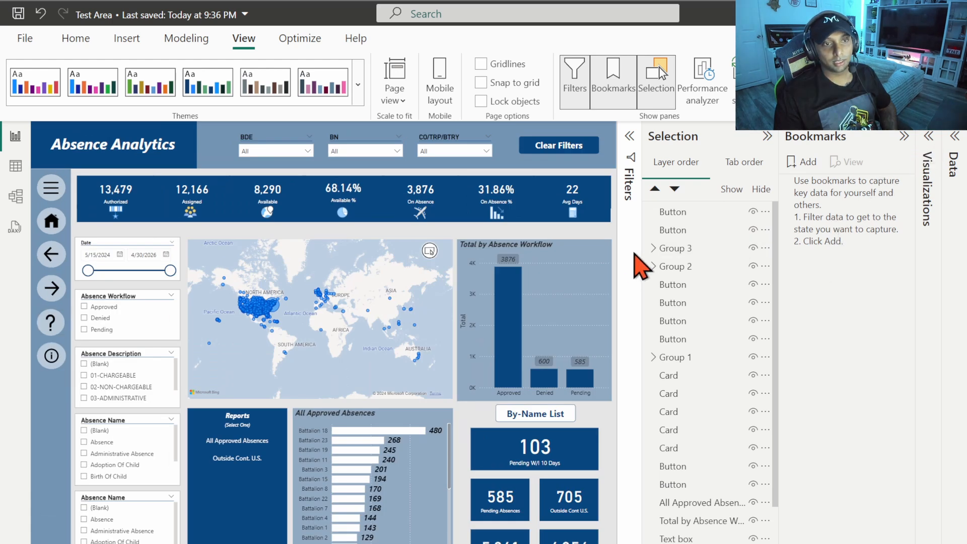
Step: Add a bookmark of the unfiltered page and name it Absence - Clear Filters
{"action": "left_click", "coordinate": [803, 164]}
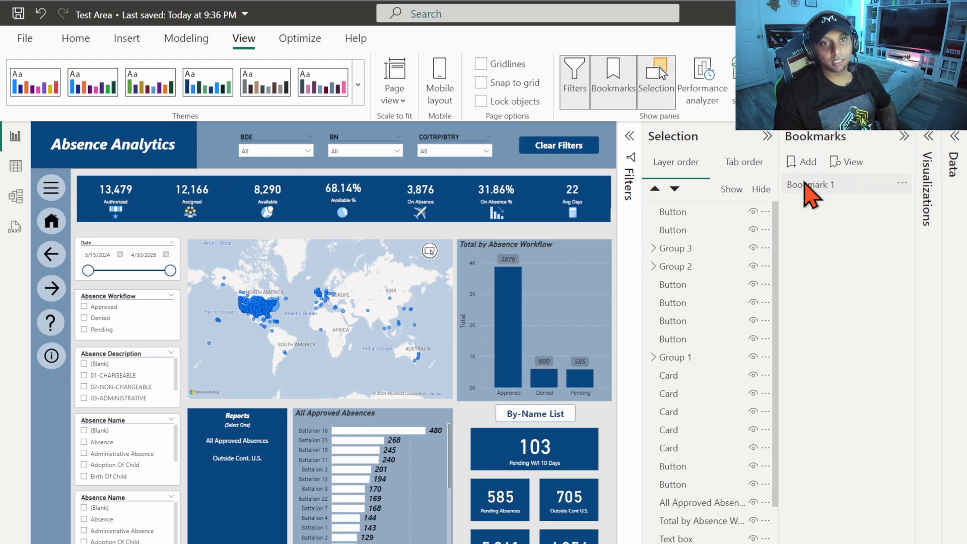
{"action": "double_click", "coordinate": [805, 183]}
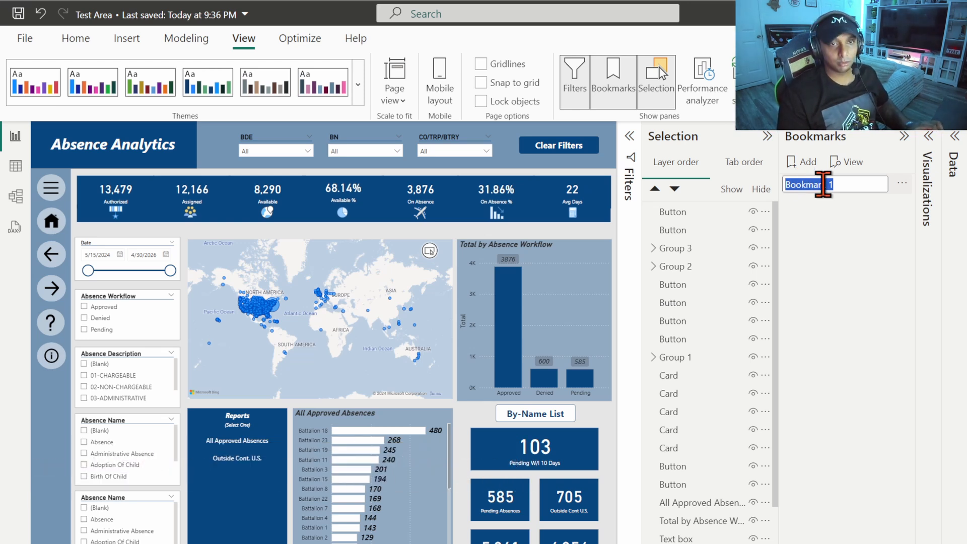
{"action": "type", "text": "Absence - CL"}
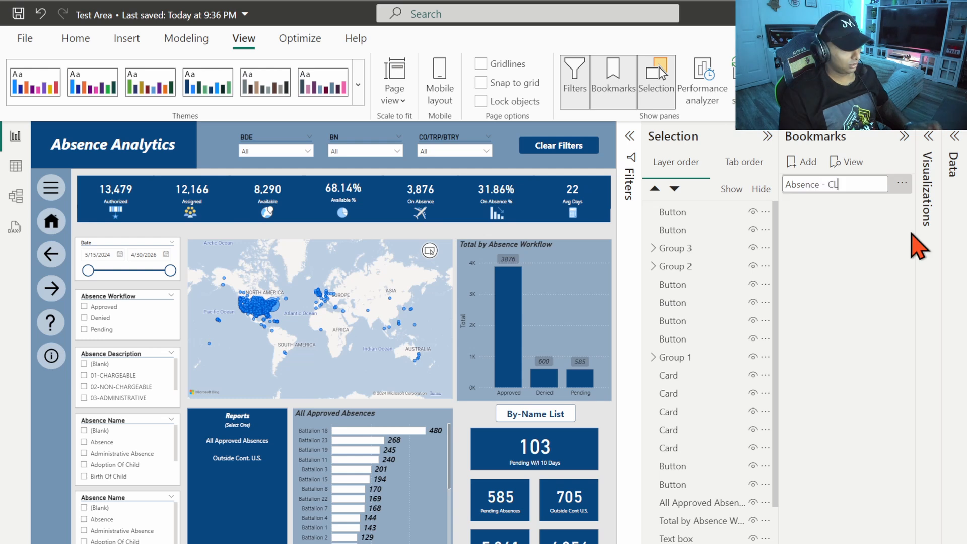
{"action": "type", "text": "ear Filters"}
{"action": "key", "text": "Return"}
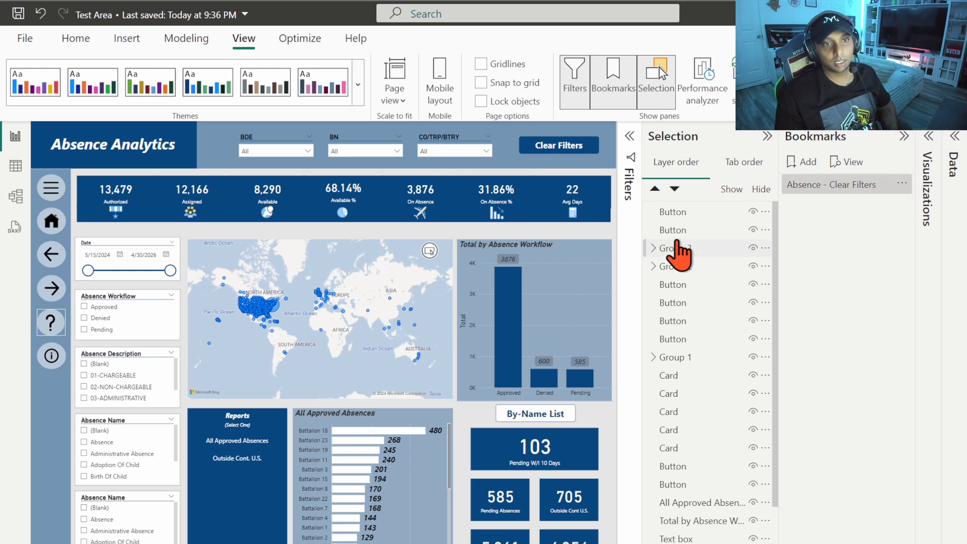
Step: Turn on the Clear Filters button's action and assign it the Absence - Clear Filters bookmark
{"action": "left_click", "coordinate": [560, 153]}
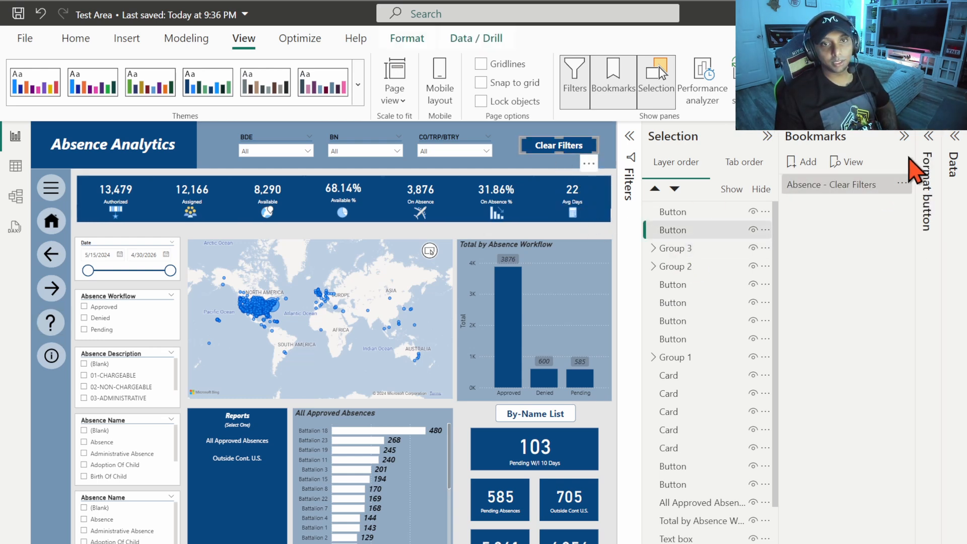
{"action": "left_click", "coordinate": [929, 136]}
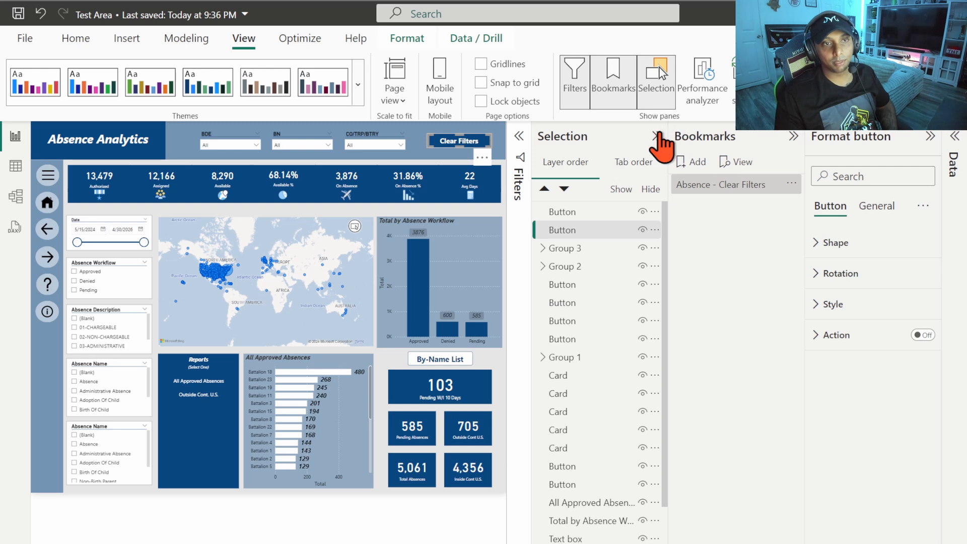
{"action": "left_click", "coordinate": [657, 136]}
{"action": "left_click", "coordinate": [923, 335]}
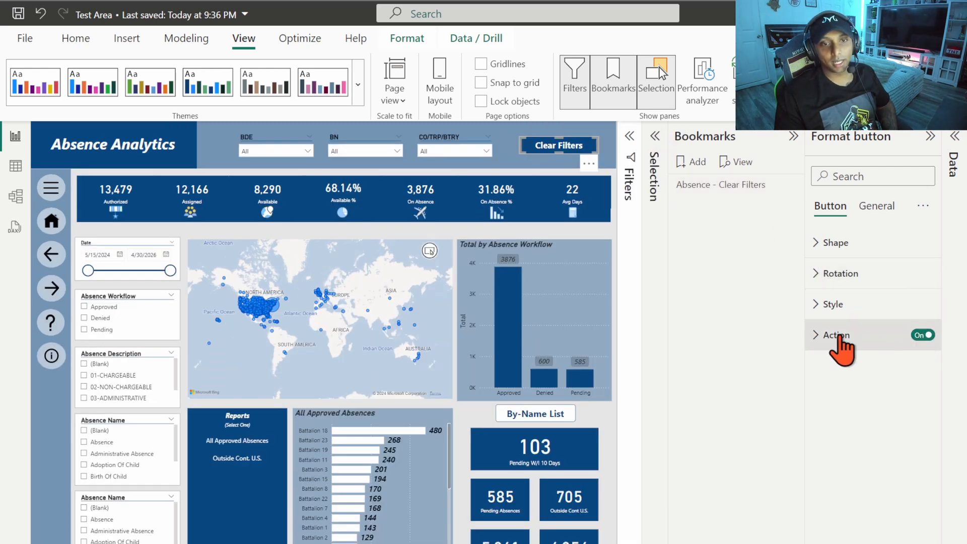
{"action": "left_click", "coordinate": [840, 345]}
{"action": "left_click", "coordinate": [857, 411]}
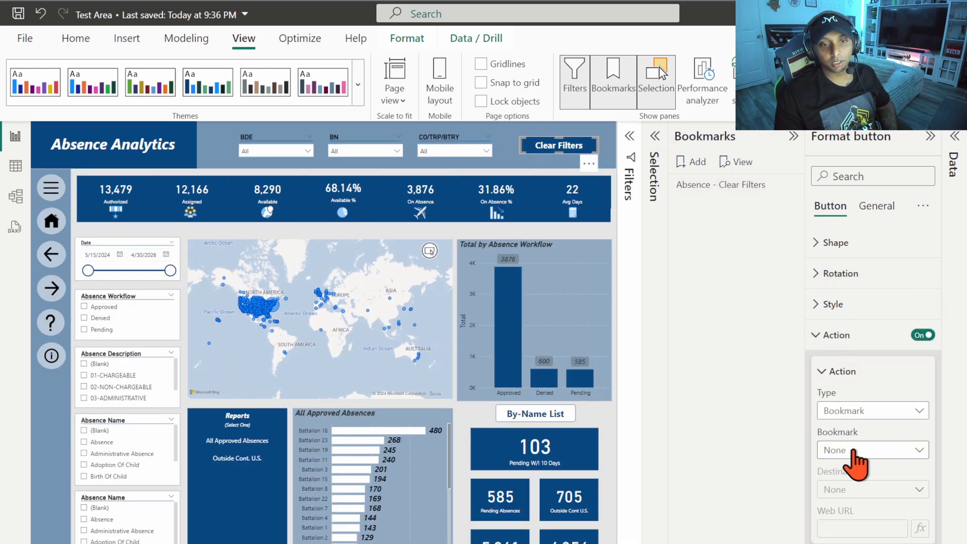
{"action": "left_click", "coordinate": [853, 450]}
{"action": "left_click", "coordinate": [863, 491]}
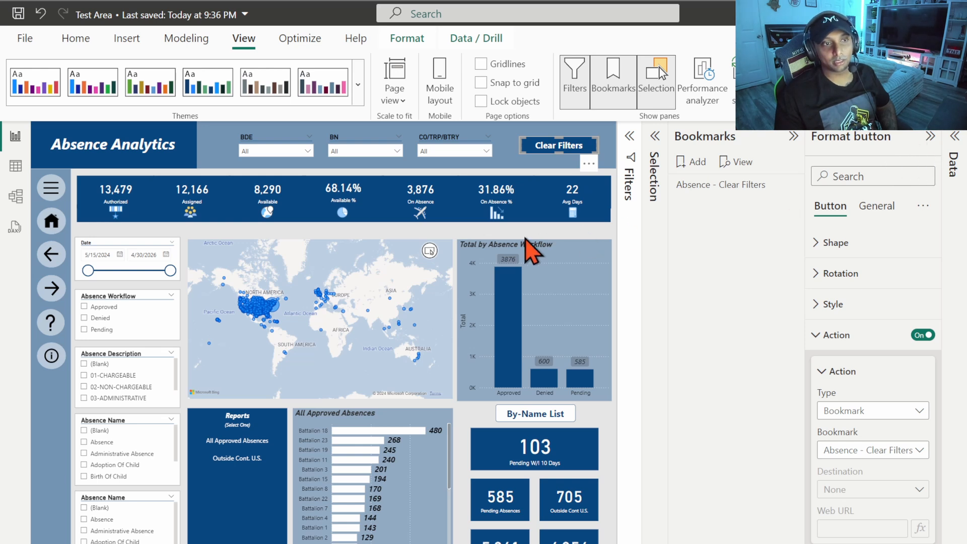
{"action": "left_click", "coordinate": [506, 233]}
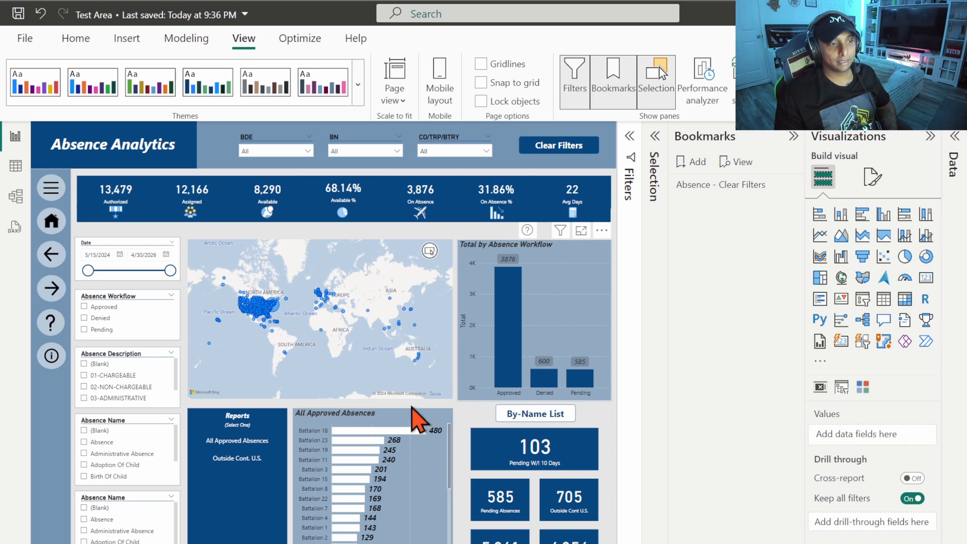
Step: Turn on a bookmark action for the All Approved Absences button and assign it Absence - Clear Filters
{"action": "left_click", "coordinate": [225, 445]}
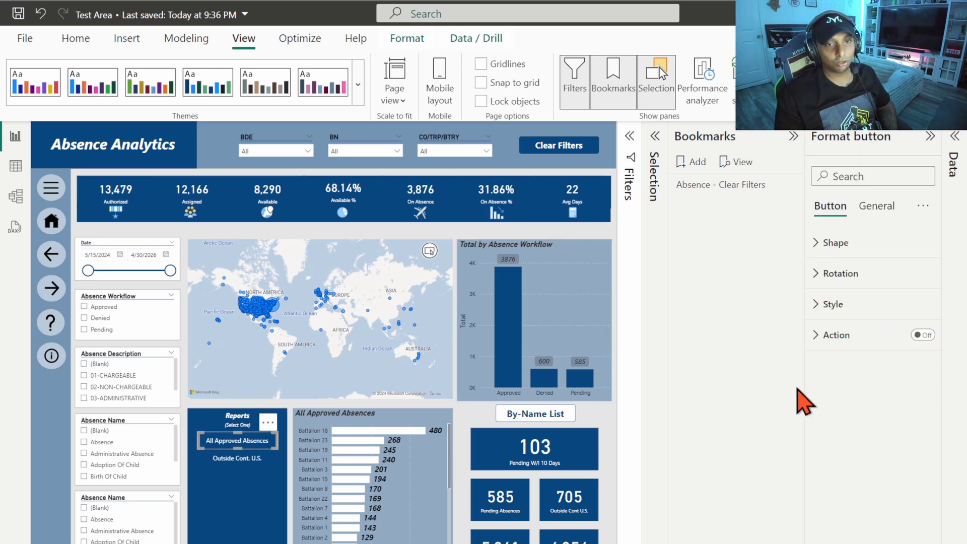
{"action": "left_click", "coordinate": [852, 345]}
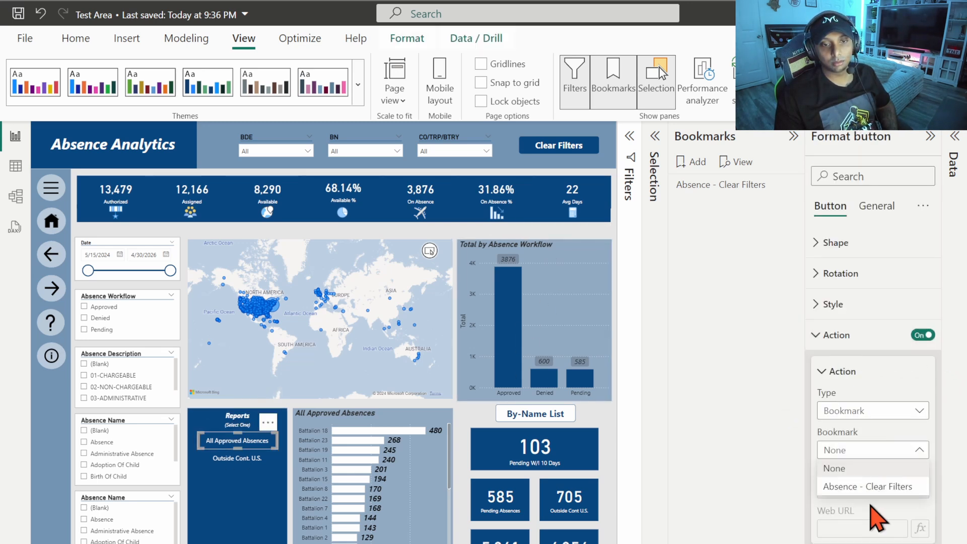
{"action": "left_click", "coordinate": [864, 497]}
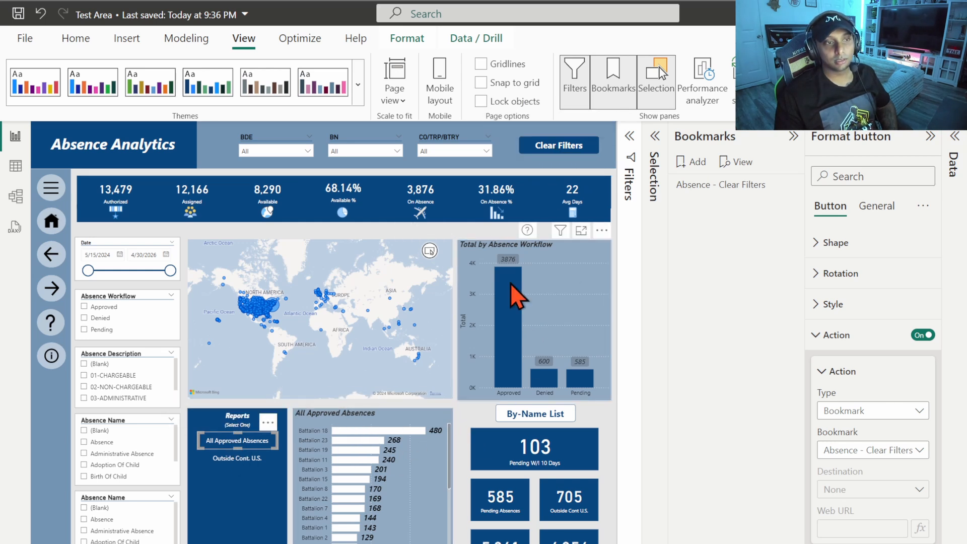
{"action": "left_click", "coordinate": [470, 420]}
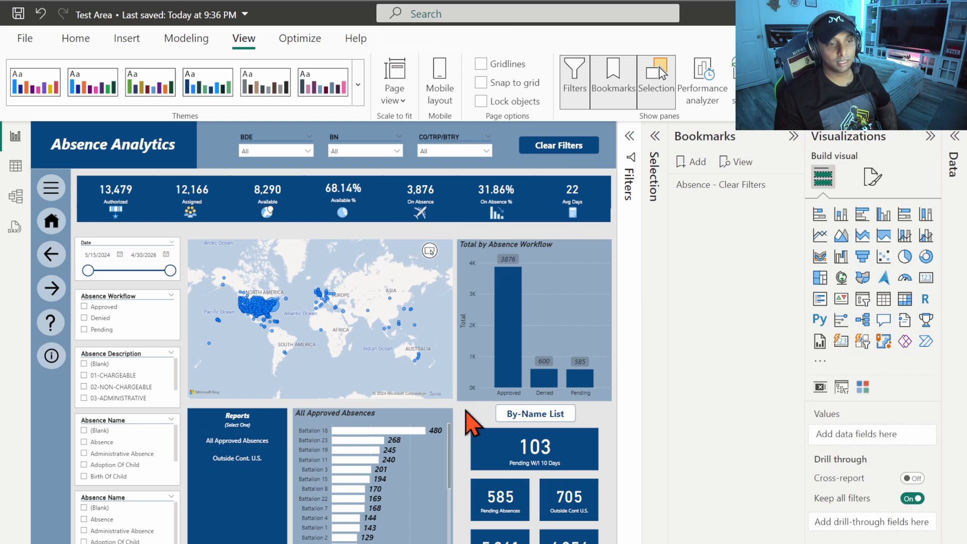
Step: Collapse the Bookmarks and Visualizations panes and align the All Approved Absences chart with the top of the Reports panel
{"action": "left_click", "coordinate": [400, 429]}
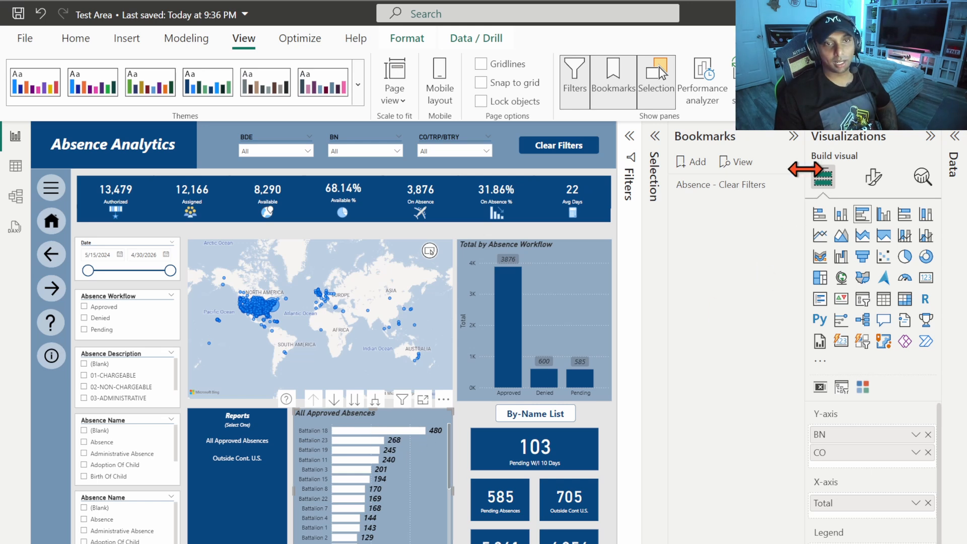
{"action": "left_click", "coordinate": [794, 136]}
{"action": "left_click", "coordinate": [929, 136]}
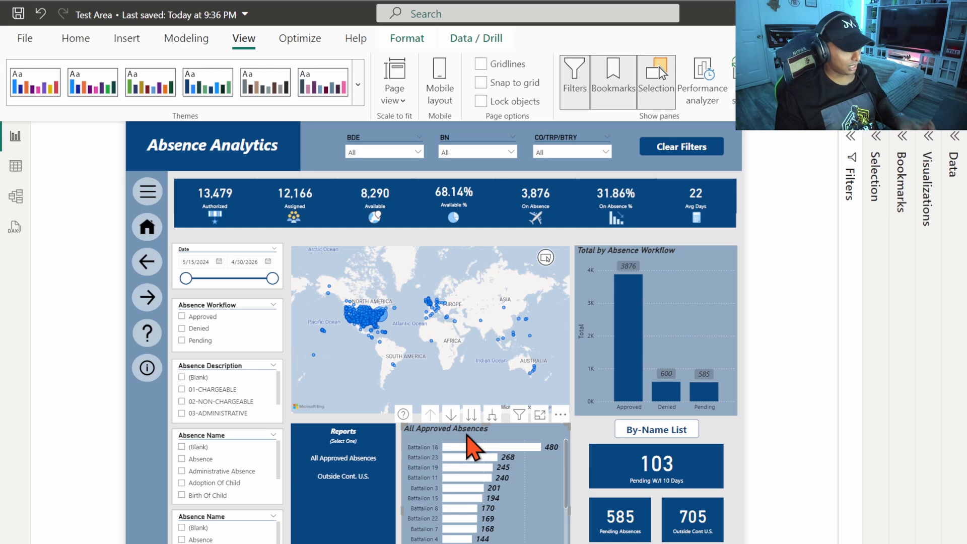
{"action": "mouse_move", "coordinate": [467, 440]}
{"action": "left_mouse_down"}
{"action": "mouse_move", "coordinate": [475, 444]}
{"action": "mouse_move", "coordinate": [470, 430]}
{"action": "left_mouse_up"}
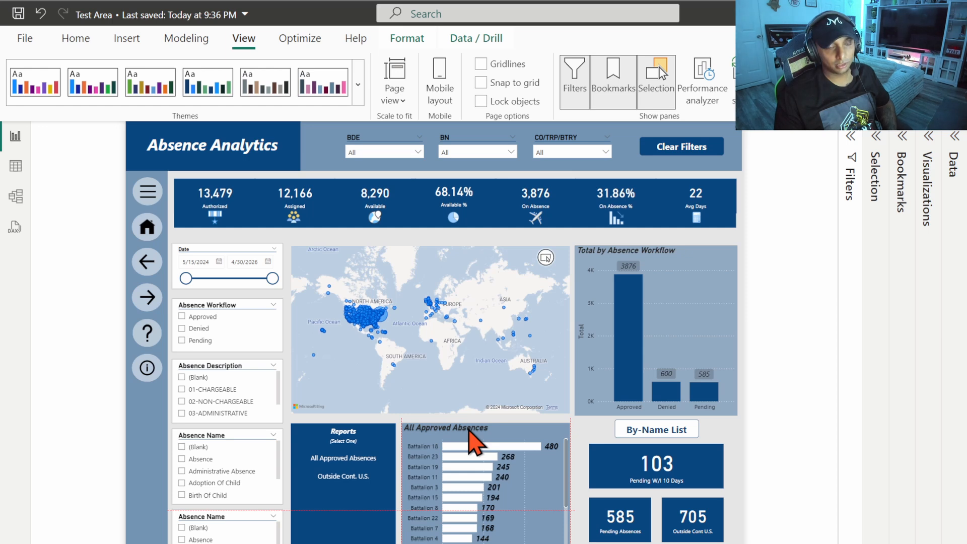
{"action": "left_click_drag", "start_coordinate": [469, 430], "coordinate": [469, 431]}
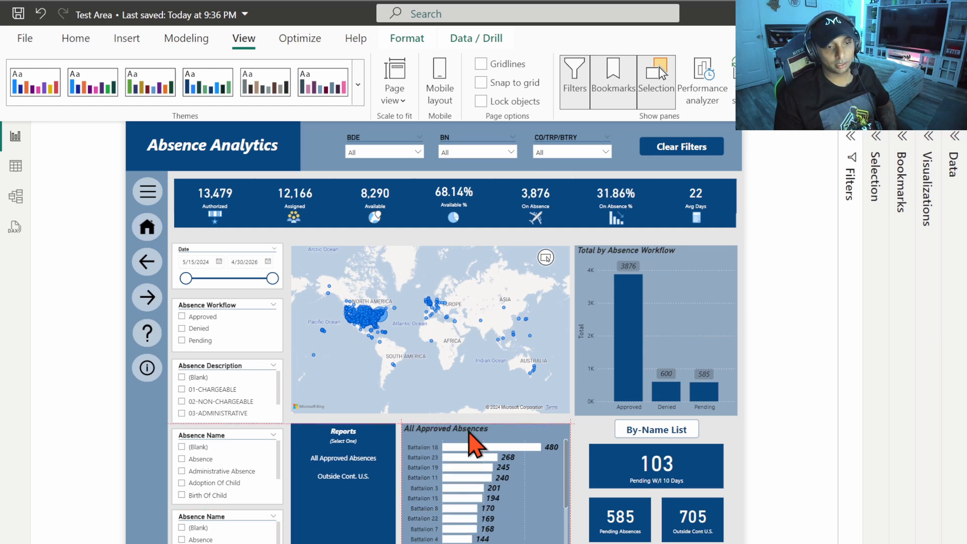
{"action": "left_click_drag", "start_coordinate": [470, 431], "coordinate": [469, 431]}
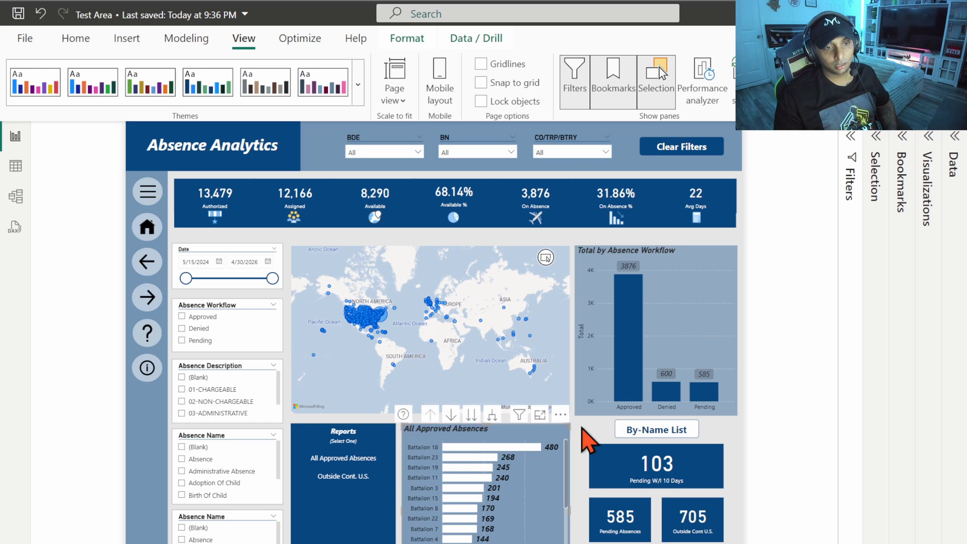
Step: Duplicate the All Approved Absences chart exactly over the original and clear the copy's data fields
{"action": "left_click", "coordinate": [580, 425]}
{"action": "left_click", "coordinate": [927, 187]}
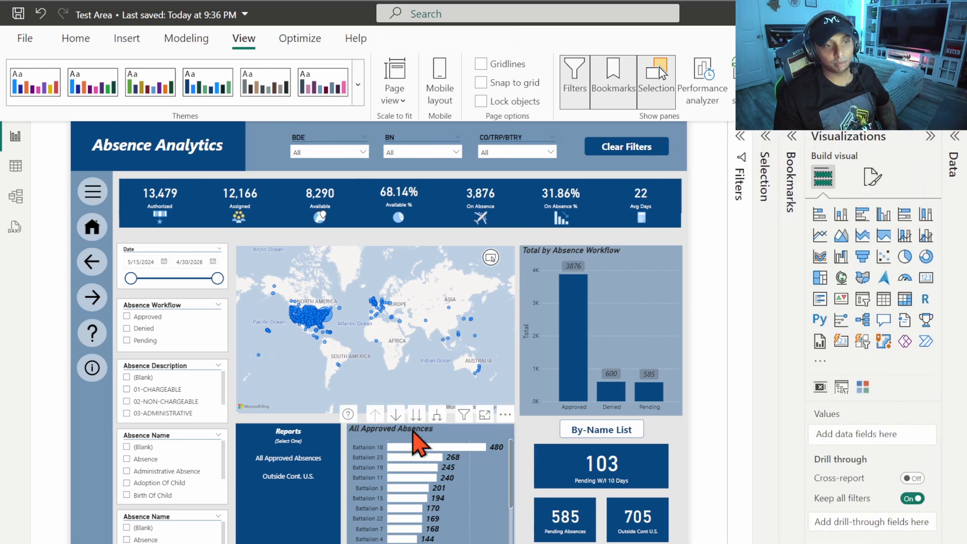
{"action": "left_click", "coordinate": [955, 140]}
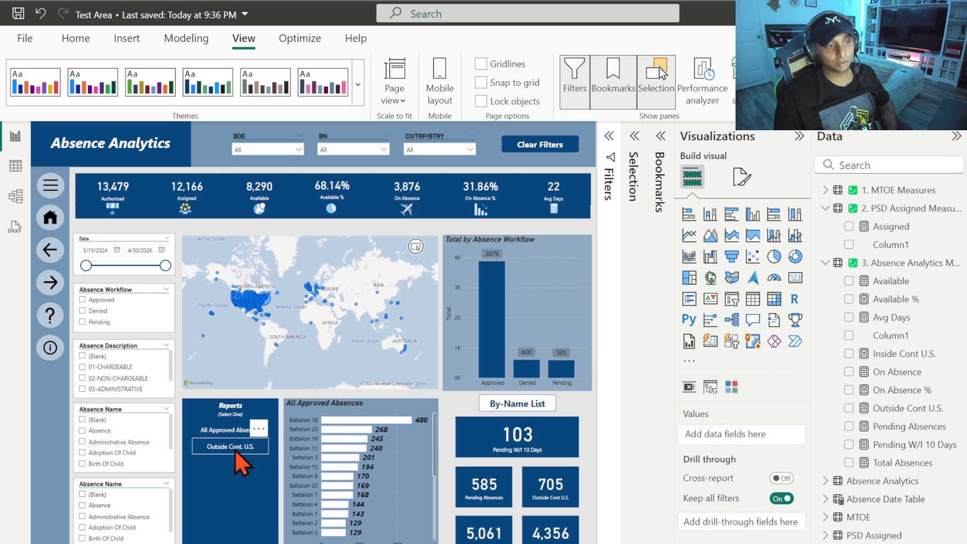
{"action": "left_click", "coordinate": [398, 406]}
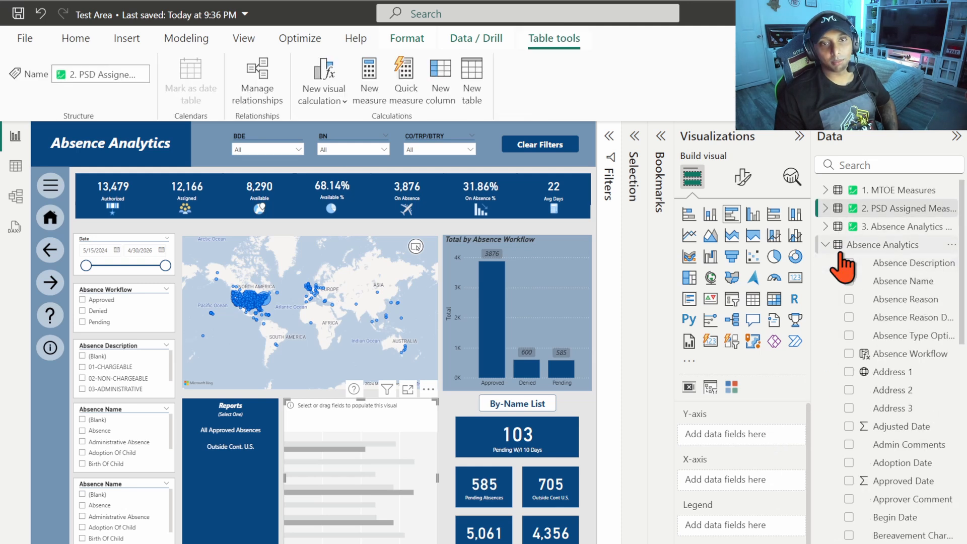
Step: Add Country Code and City from the Absence Analytics table to the copied chart's Y-axis
{"action": "mouse_move", "coordinate": [842, 265]}
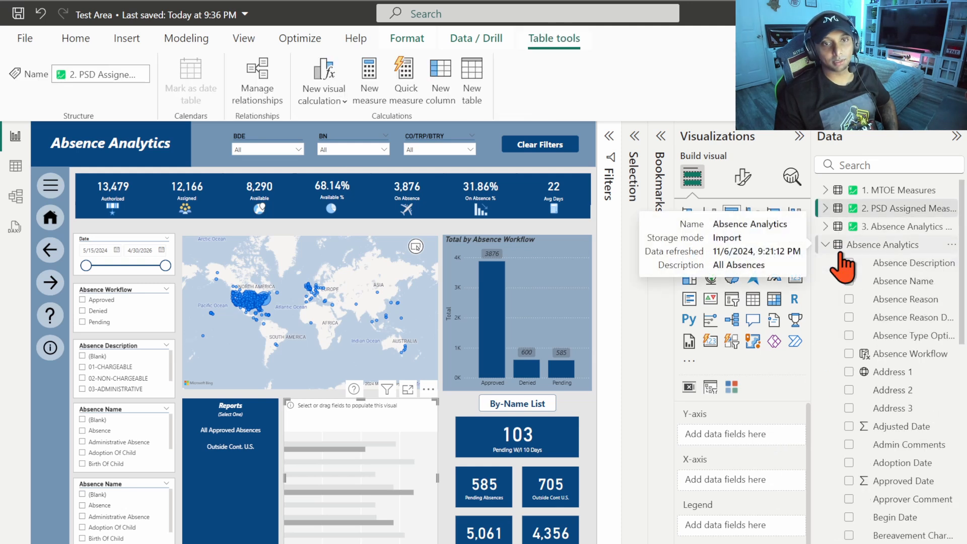
{"action": "scroll", "coordinate": [846, 262], "scroll_direction": "down", "scroll_amount": 8}
{"action": "left_click", "coordinate": [850, 241]}
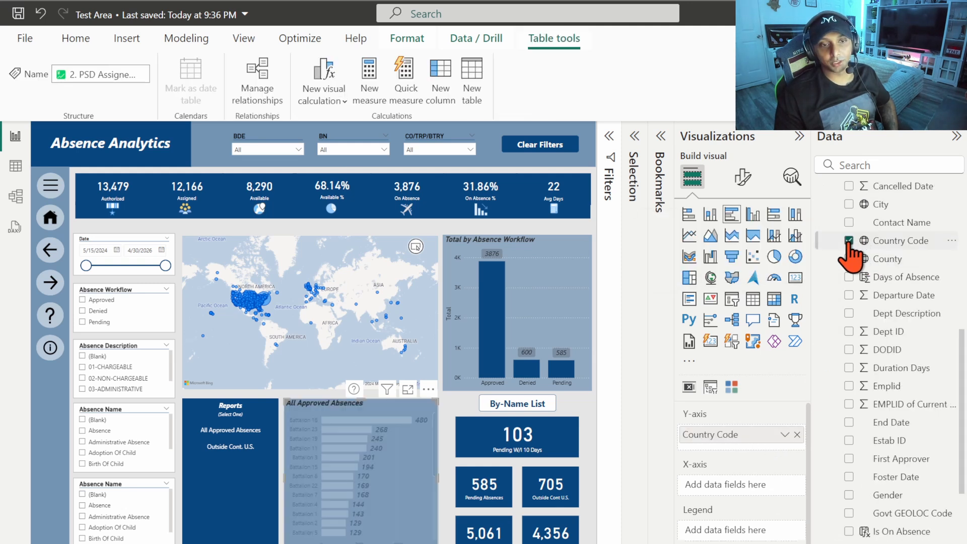
{"action": "left_click", "coordinate": [849, 204]}
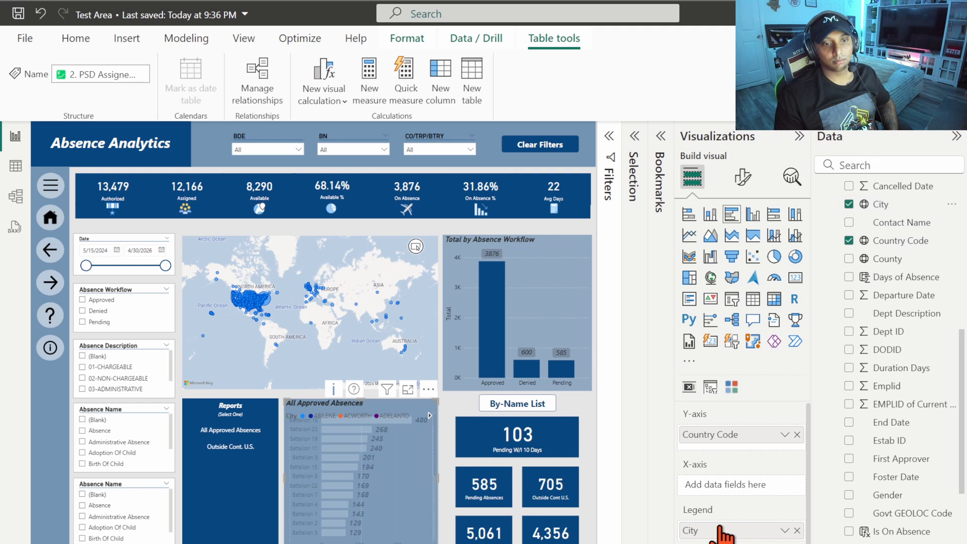
{"action": "left_click_drag", "start_coordinate": [728, 526], "coordinate": [722, 453]}
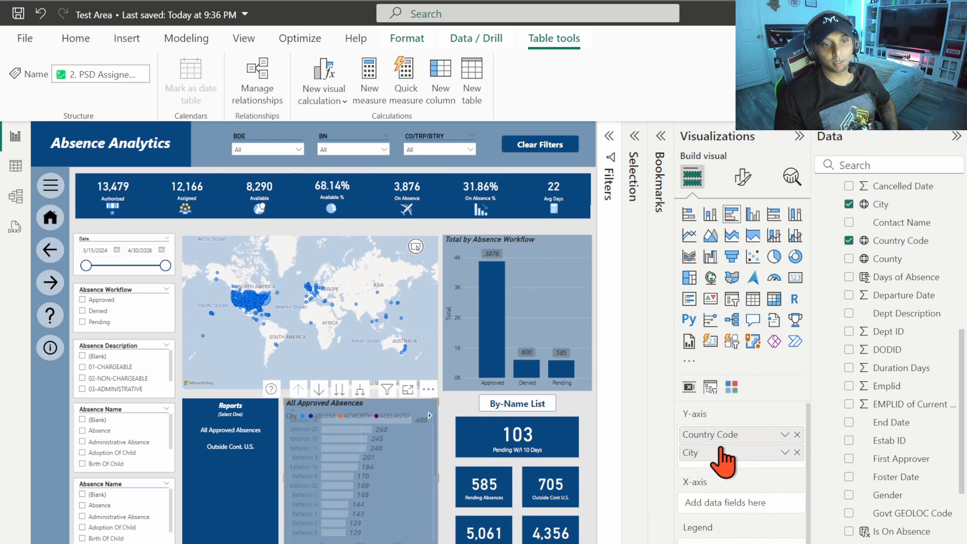
Step: Put the count of Is Outside US on the copied chart's X-axis and rename it Total
{"action": "scroll", "coordinate": [902, 341], "scroll_direction": "down", "scroll_amount": 6}
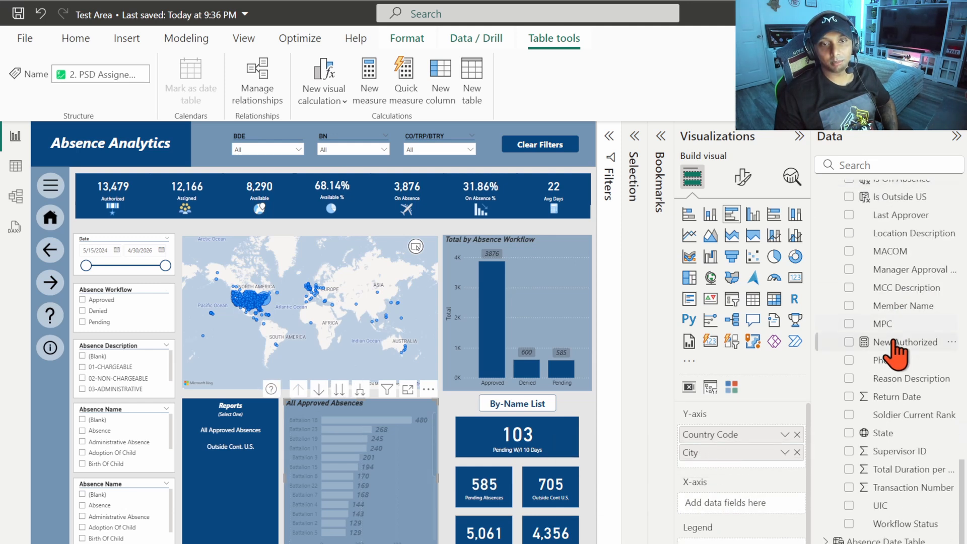
{"action": "scroll", "coordinate": [893, 359], "scroll_direction": "up", "scroll_amount": 4}
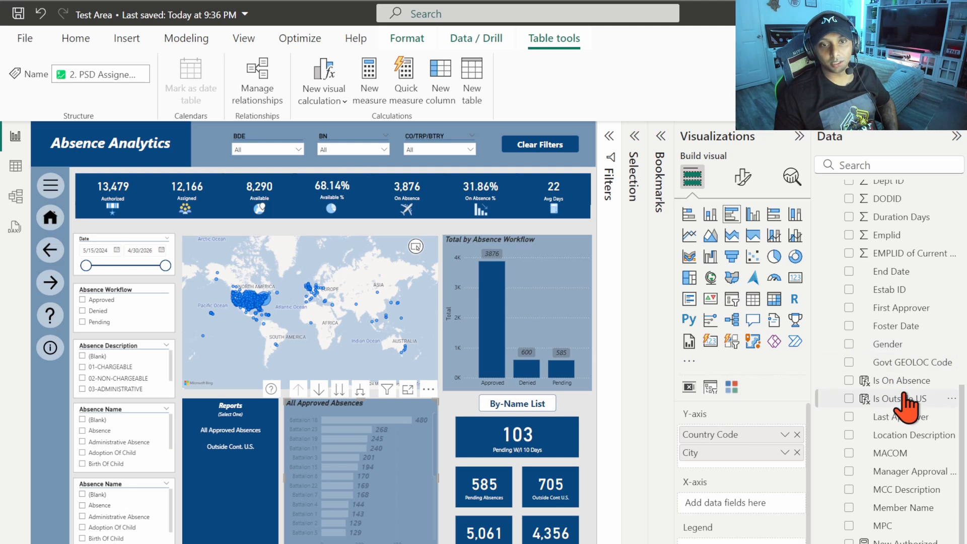
{"action": "left_click_drag", "start_coordinate": [906, 403], "coordinate": [747, 505]}
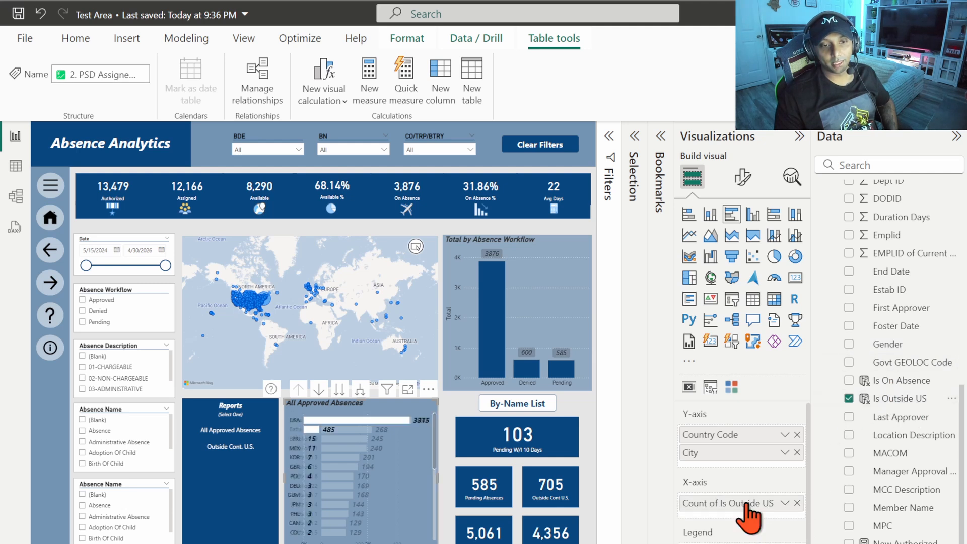
{"action": "double_click", "coordinate": [746, 505]}
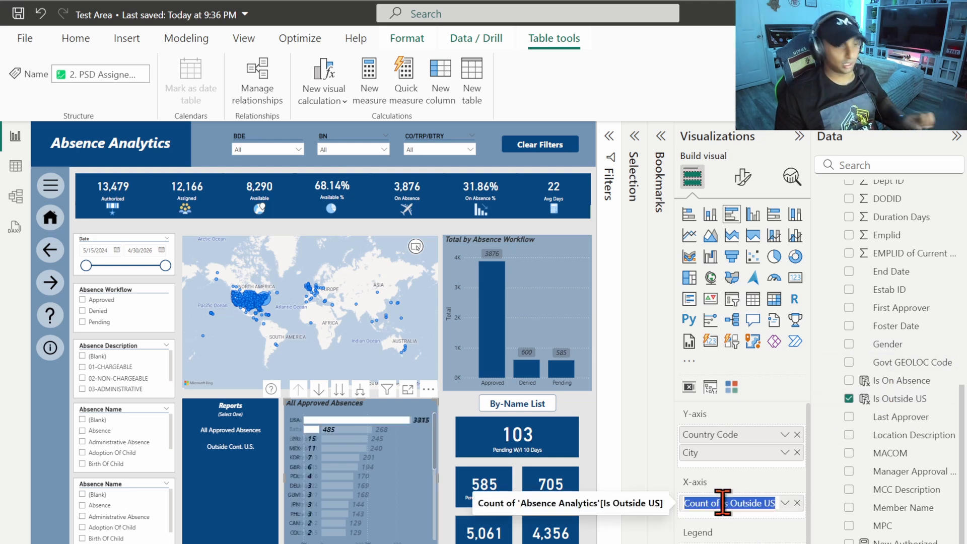
{"action": "type", "text": "Totl"}
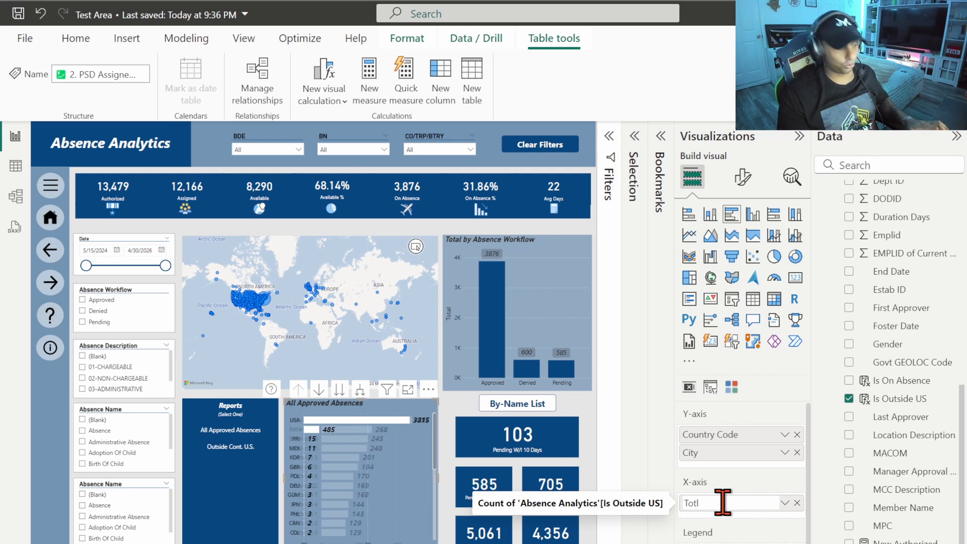
{"action": "key", "text": "BackSpace"}
{"action": "type", "text": "al"}
{"action": "key", "text": "Return"}
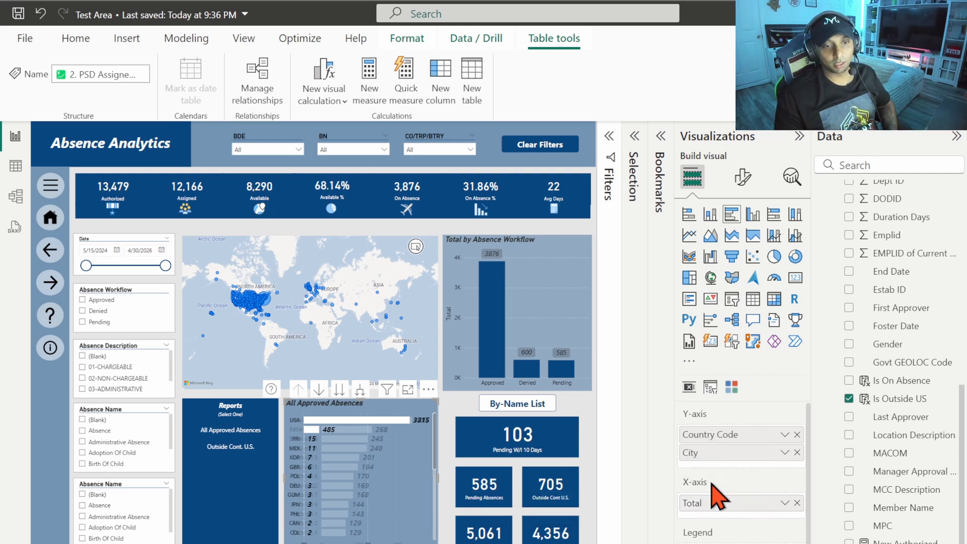
Step: Remove the Absence Workflow filter from the copied chart and filter it to Is Outside US = Yes
{"action": "left_click", "coordinate": [611, 161]}
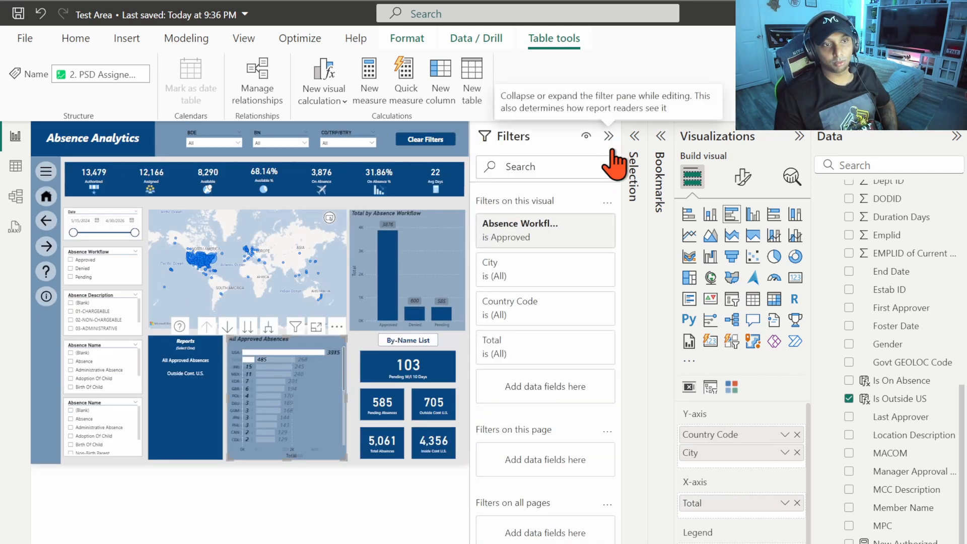
{"action": "mouse_move", "coordinate": [509, 235]}
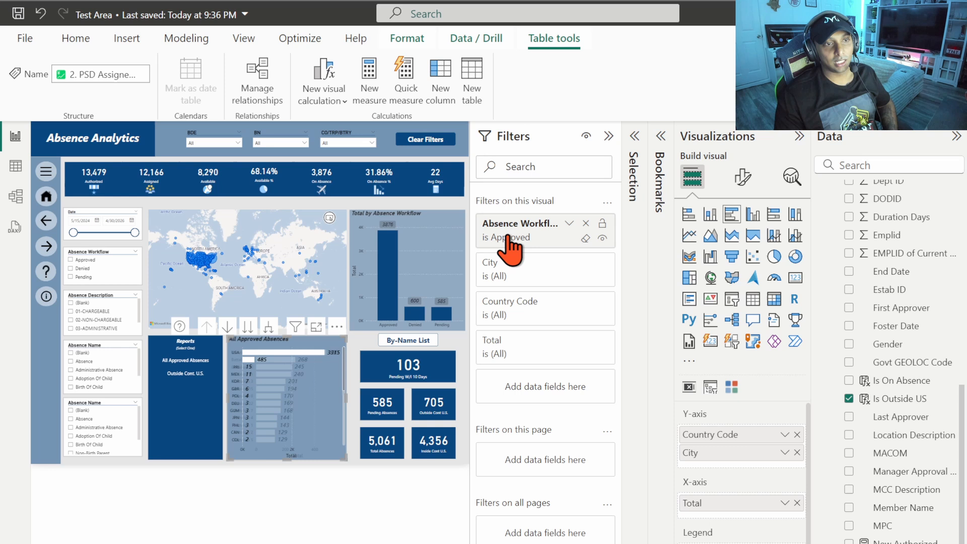
{"action": "left_click", "coordinate": [587, 224]}
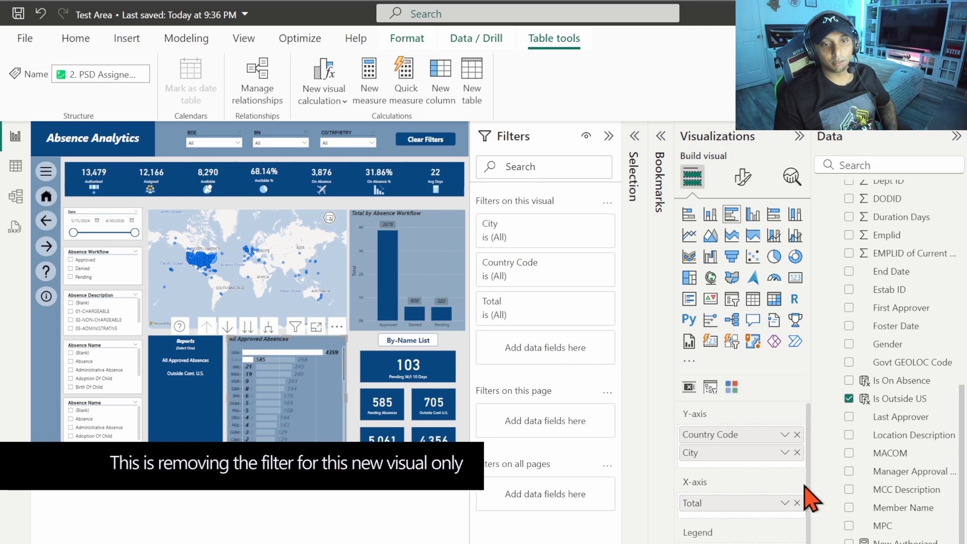
{"action": "left_click_drag", "start_coordinate": [886, 399], "coordinate": [567, 355]}
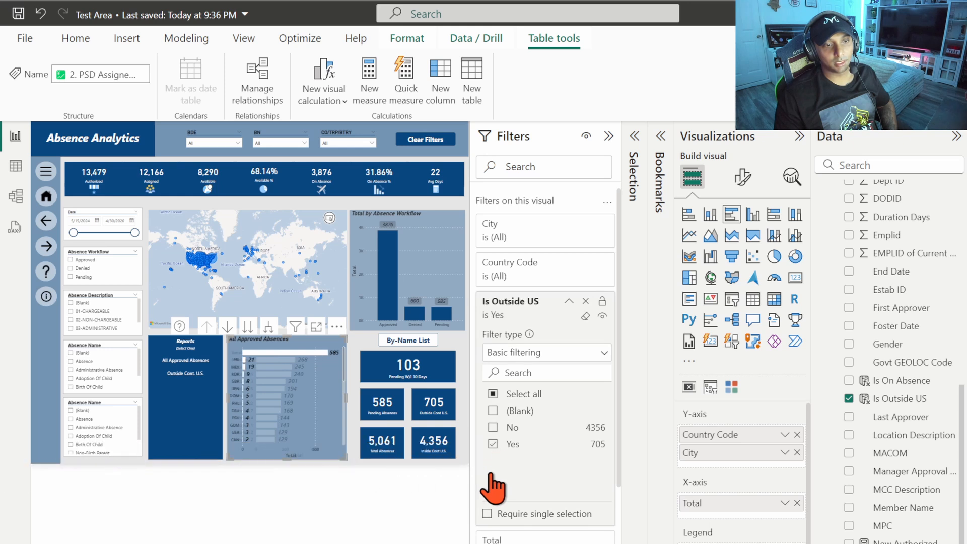
{"action": "left_click", "coordinate": [609, 137]}
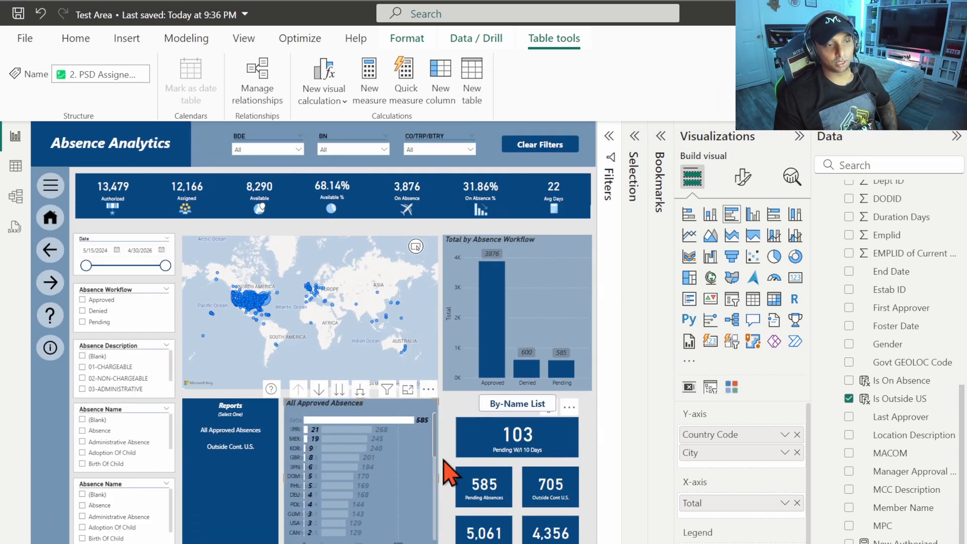
Step: Show the Selection pane and hide the original All Approved Absences chart beneath the copy
{"action": "left_click", "coordinate": [633, 137]}
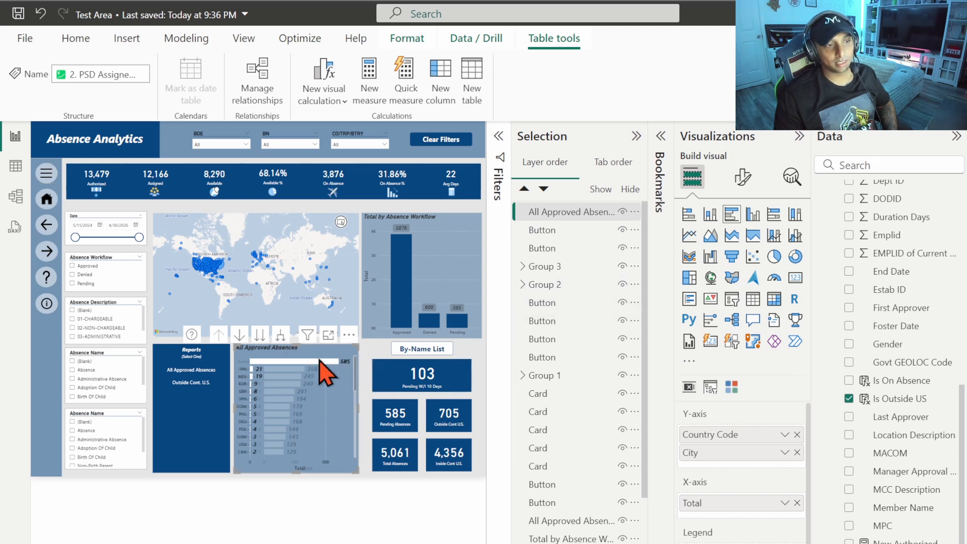
{"action": "left_click", "coordinate": [624, 521]}
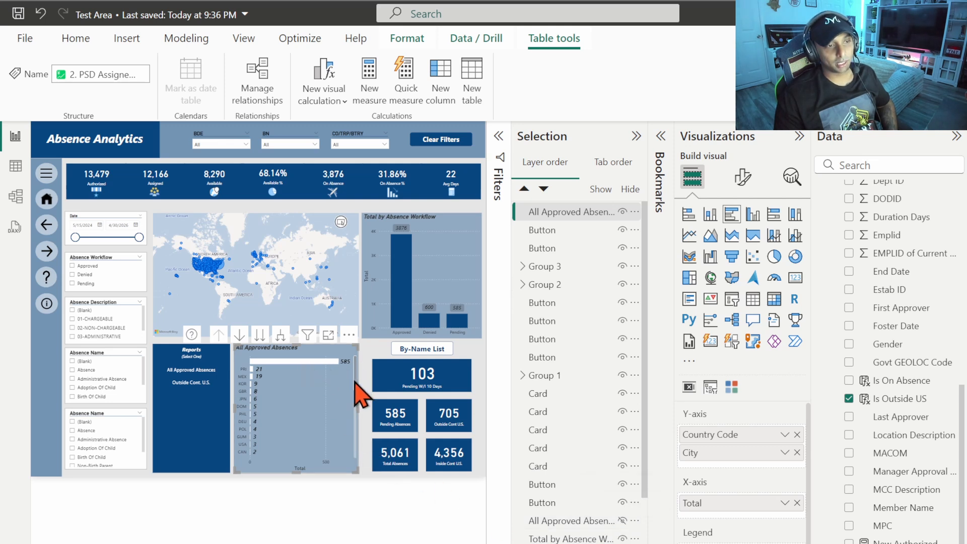
Step: Retitle the copied chart as Outside Cont. U.S
{"action": "scroll", "coordinate": [356, 381], "scroll_direction": "down", "scroll_amount": 1}
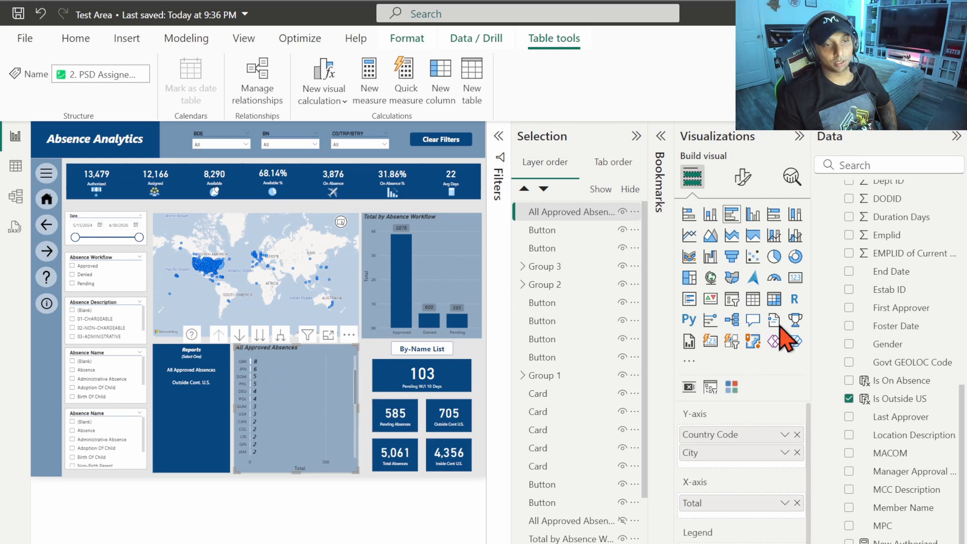
{"action": "left_click", "coordinate": [636, 136]}
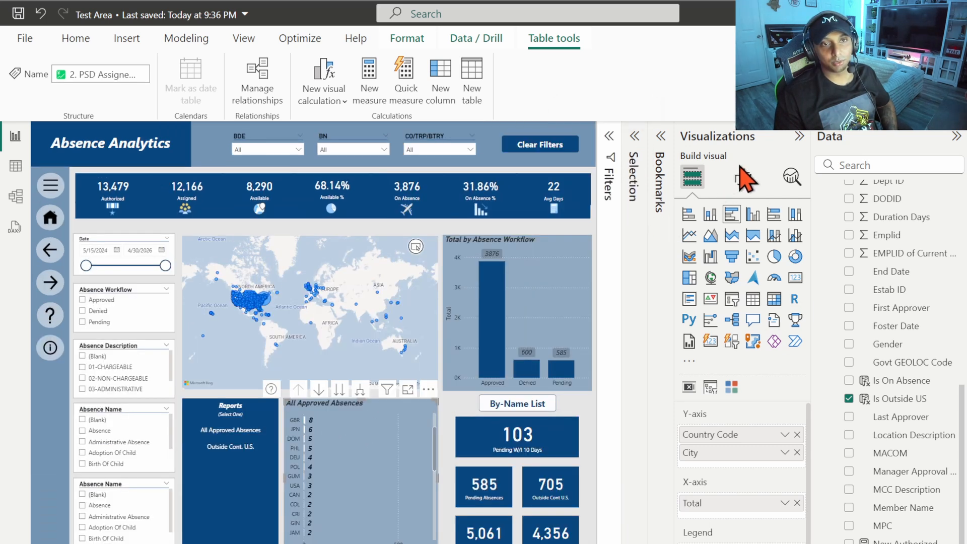
{"action": "left_click", "coordinate": [743, 177]}
{"action": "triple_click", "coordinate": [731, 386]}
{"action": "type", "text": "Outside Cont. U.S."}
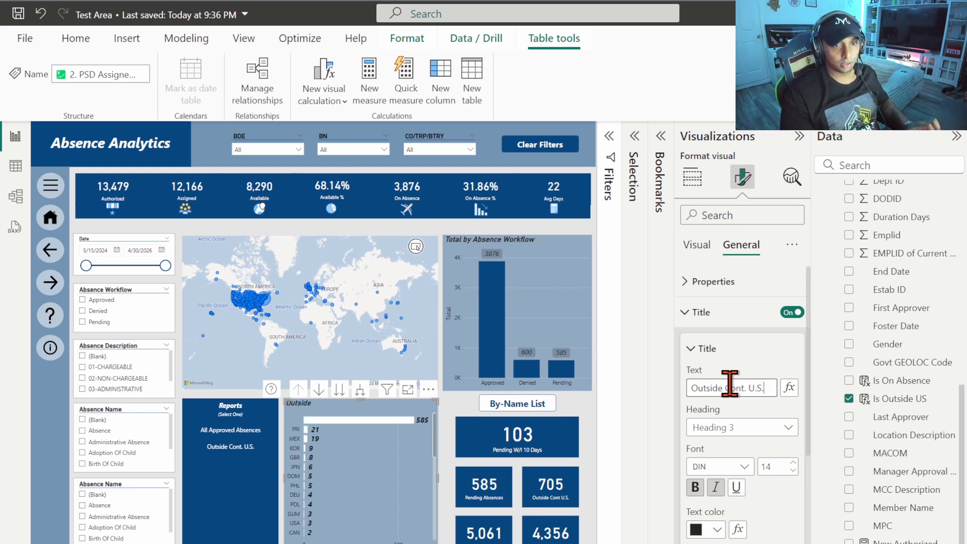
{"action": "left_click", "coordinate": [800, 136]}
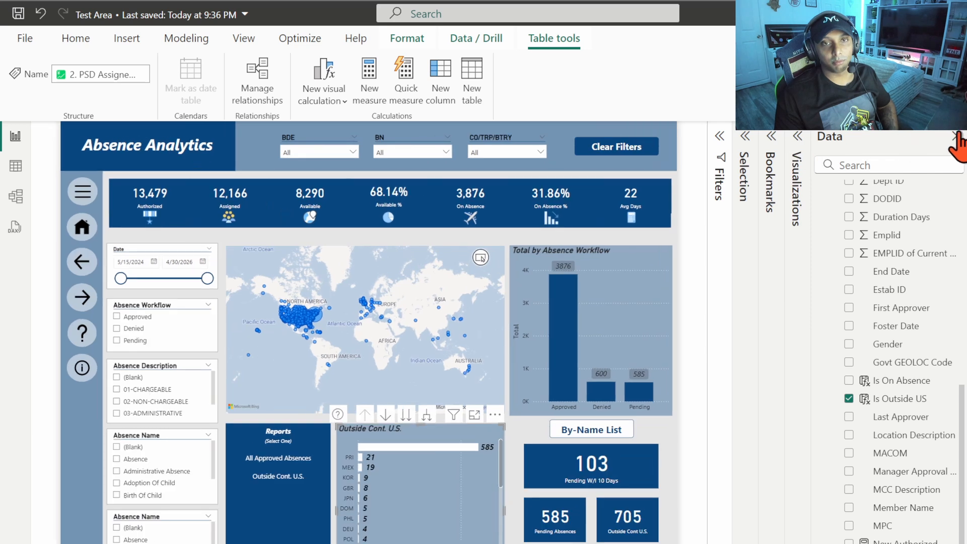
Step: Add a bookmark of the current view named Absence - Outside Cont. U.S
{"action": "left_click", "coordinate": [956, 136]}
{"action": "left_click", "coordinate": [900, 156]}
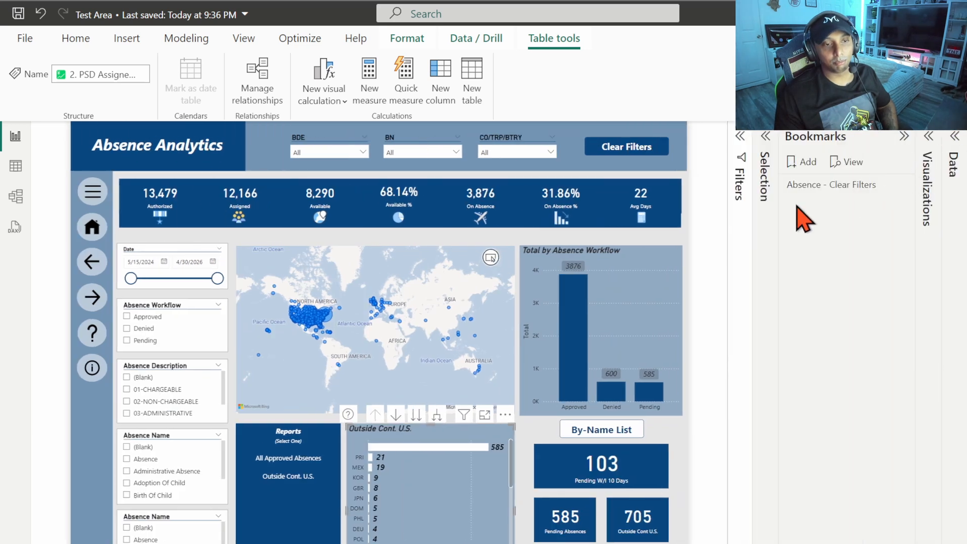
{"action": "left_click", "coordinate": [798, 166]}
{"action": "type", "text": "Absence - Outside"}
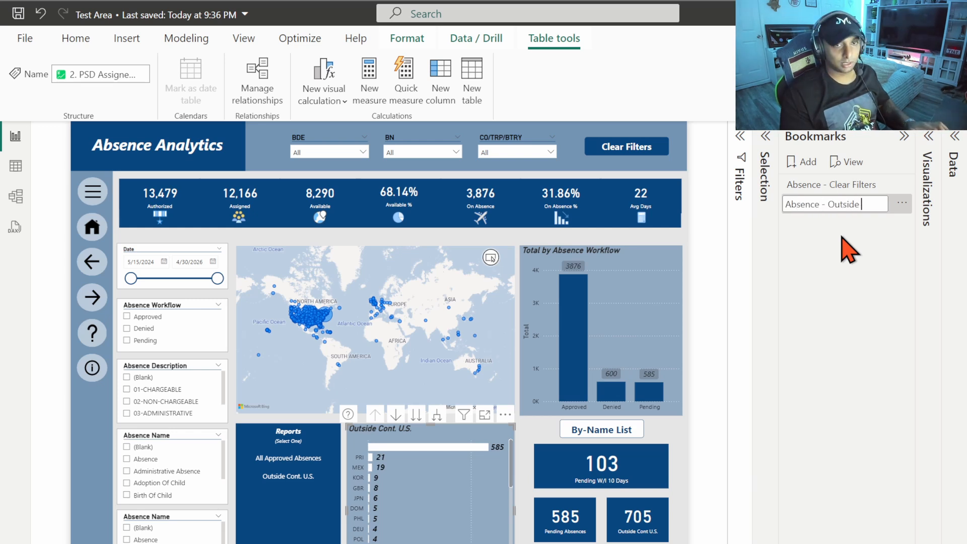
{"action": "type", "text": " Cont. U.S"}
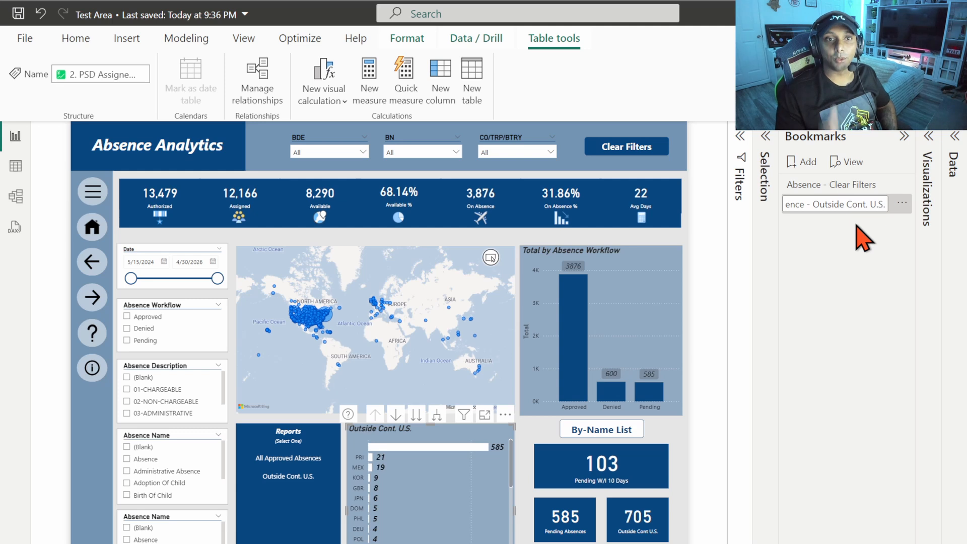
{"action": "key", "text": "Return"}
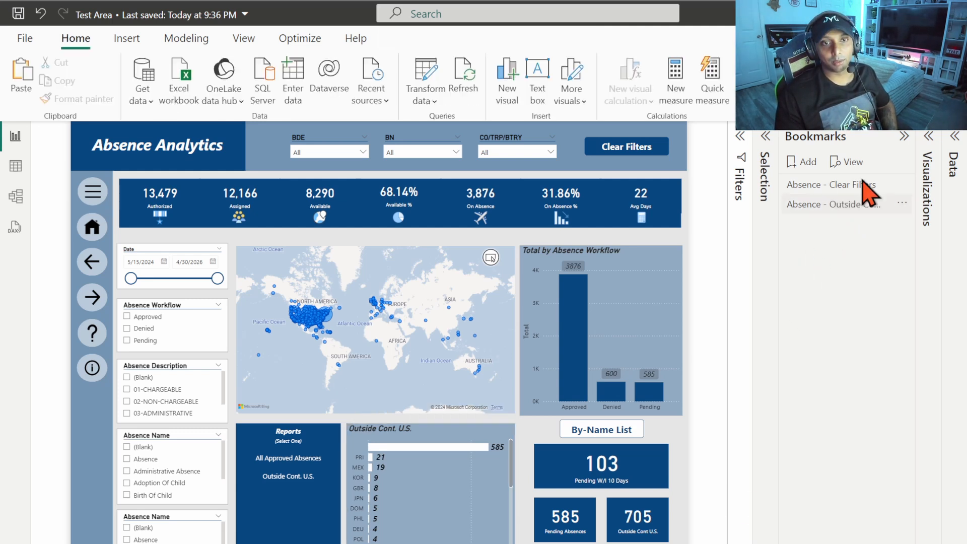
{"action": "left_click", "coordinate": [905, 138]}
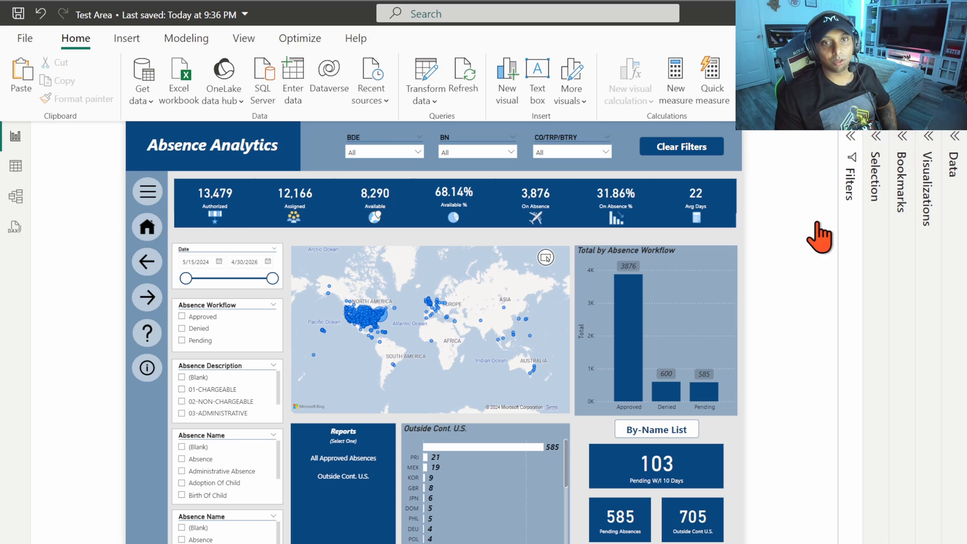
Step: Assign the Absence - Outside Cont. U.S. bookmark as the action of the Outside Cont. U.S. button in the Reports panel
{"action": "left_click", "coordinate": [346, 476]}
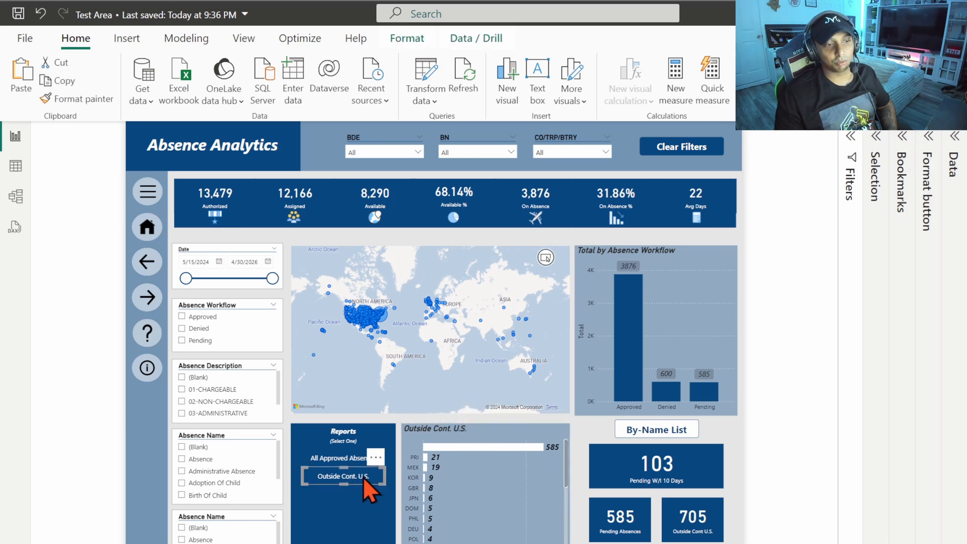
{"action": "left_click", "coordinate": [928, 191]}
{"action": "left_click", "coordinate": [923, 335]}
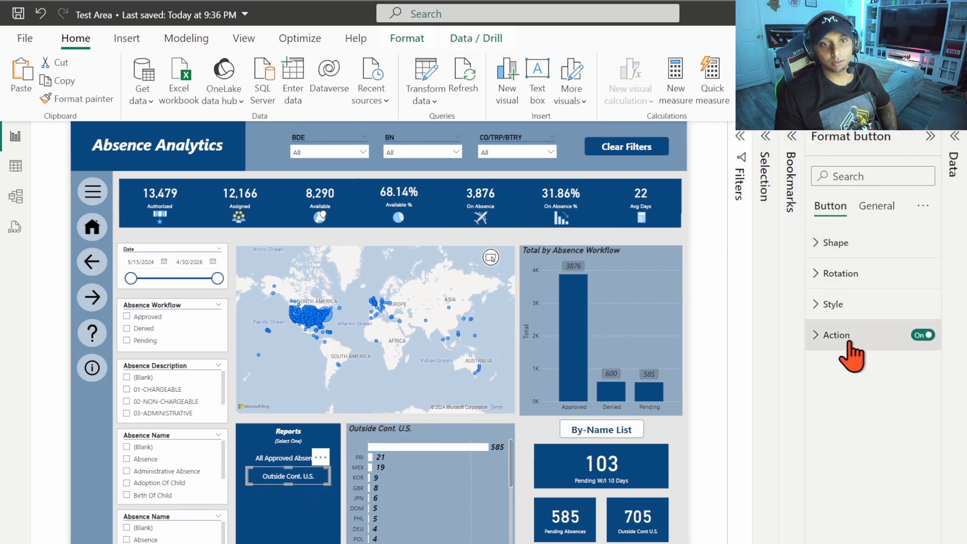
{"action": "left_click", "coordinate": [856, 343]}
{"action": "left_click", "coordinate": [872, 411]}
{"action": "left_click", "coordinate": [858, 448]}
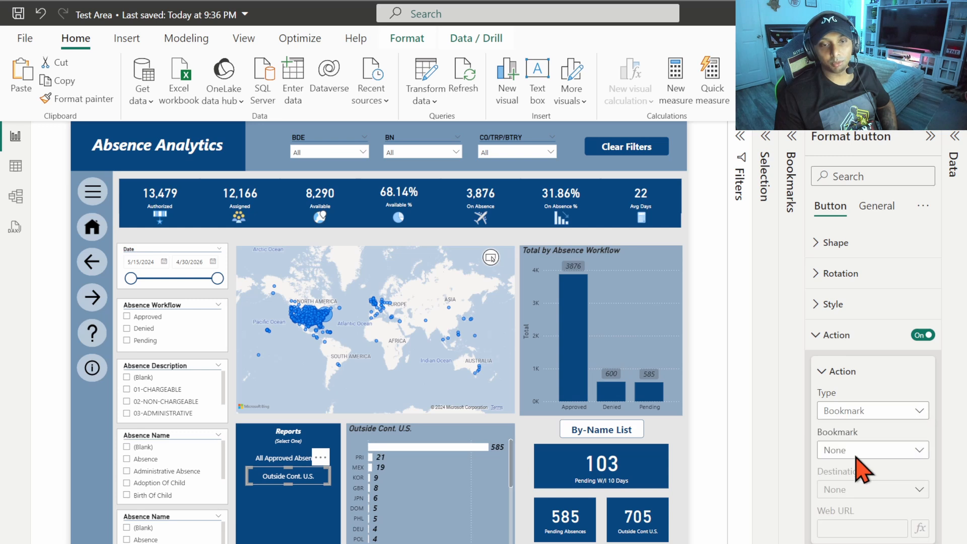
{"action": "left_click", "coordinate": [862, 451]}
{"action": "left_click", "coordinate": [871, 510]}
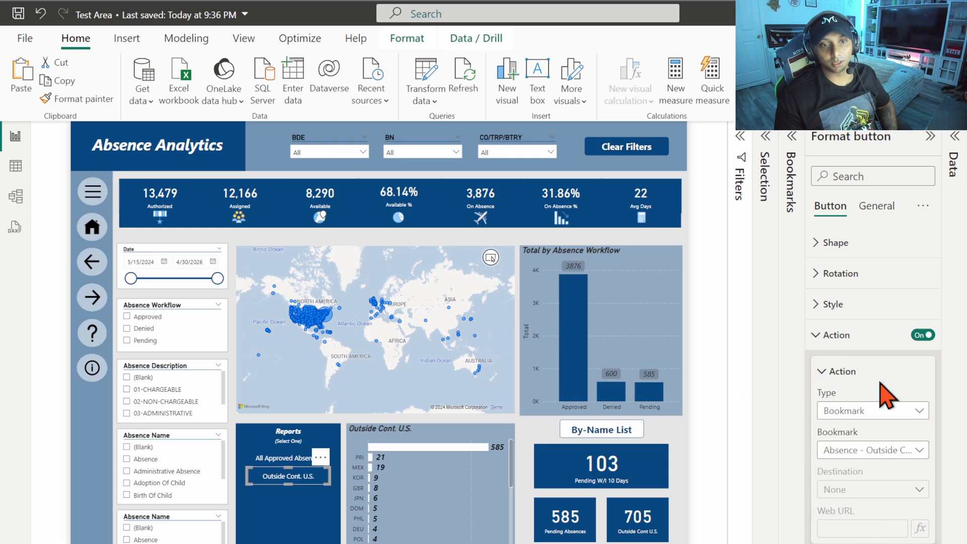
{"action": "left_click", "coordinate": [931, 137]}
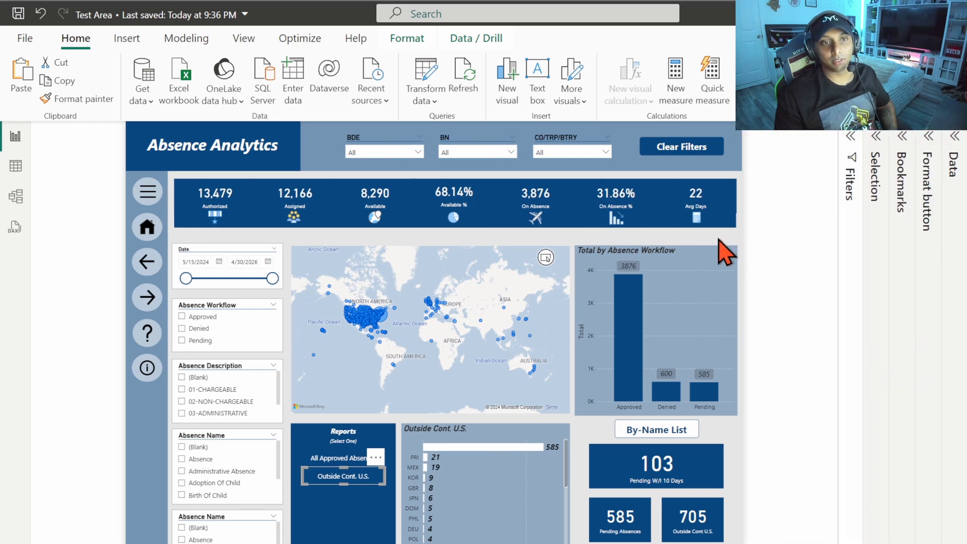
{"action": "left_click", "coordinate": [719, 240]}
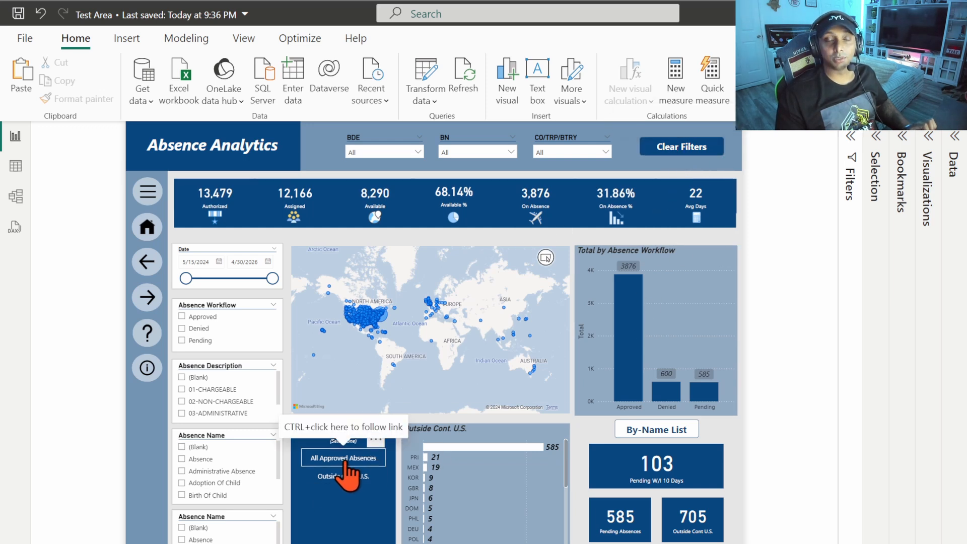
Step: Hide the Outside Cont. U.S. chart so only All Approved Absences shows, and update the Absence - Clear Filters bookmark with this view
{"action": "left_click", "coordinate": [685, 151]}
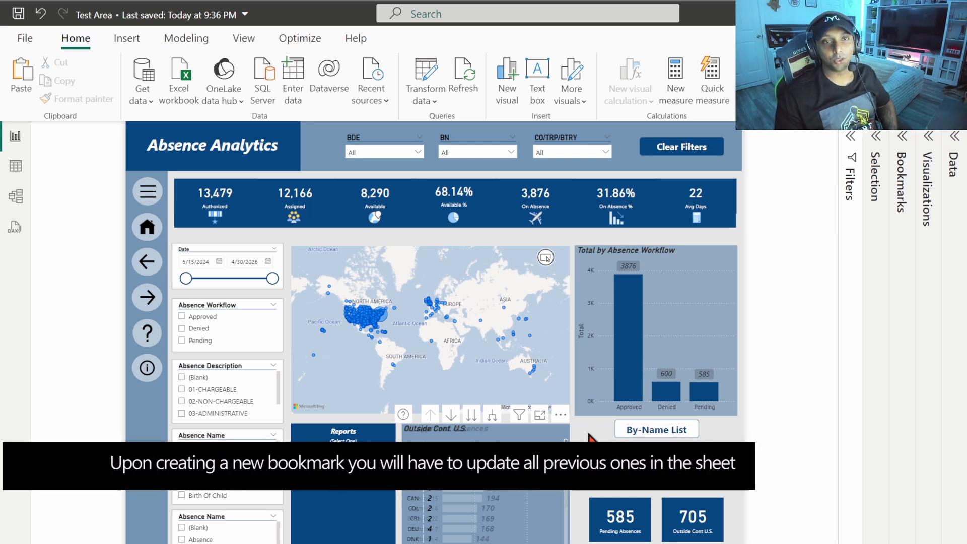
{"action": "left_click", "coordinate": [874, 179]}
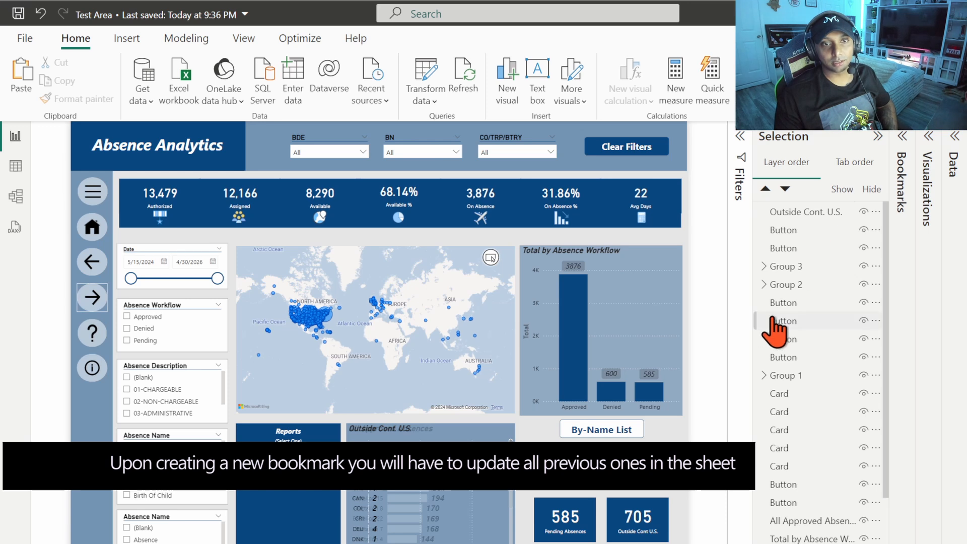
{"action": "left_click", "coordinate": [863, 213]}
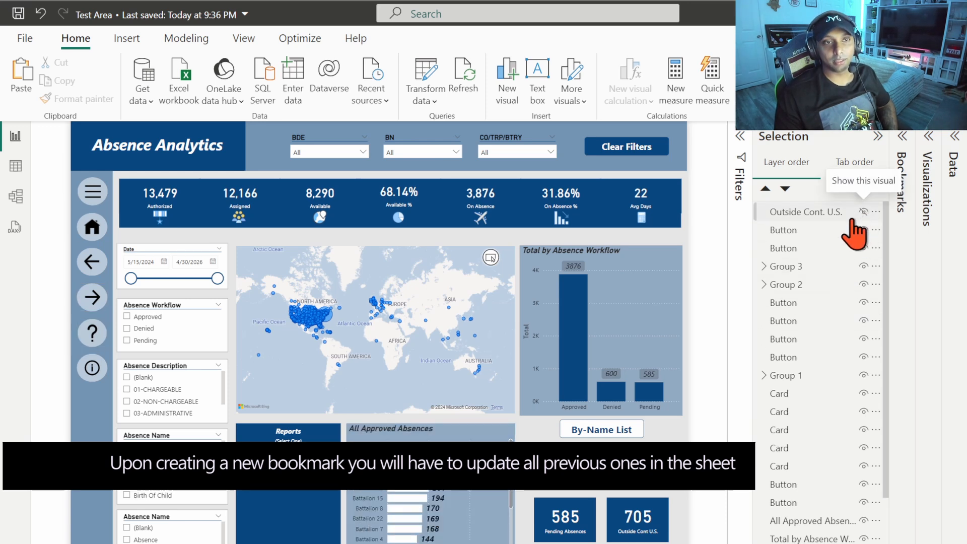
{"action": "left_click", "coordinate": [906, 154]}
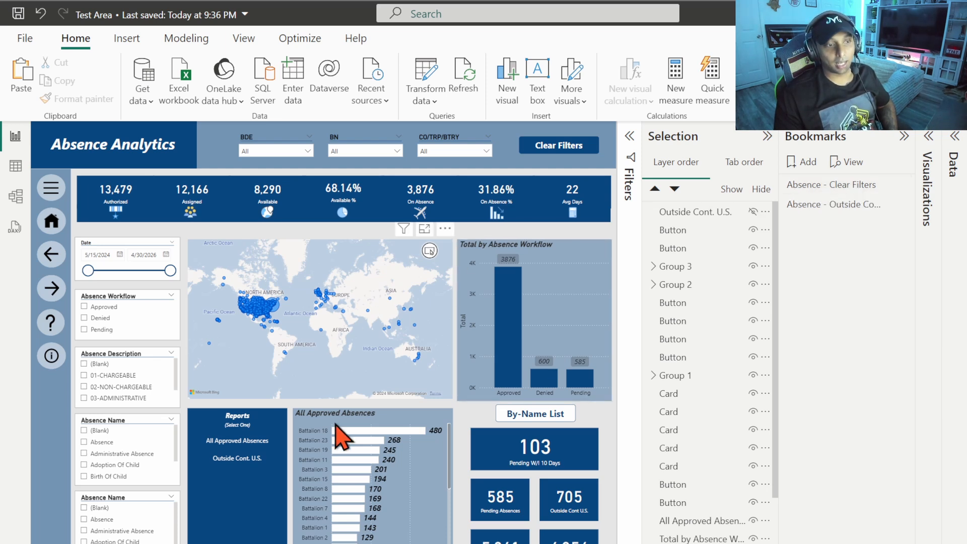
{"action": "left_click", "coordinate": [902, 185]}
{"action": "left_click", "coordinate": [800, 190]}
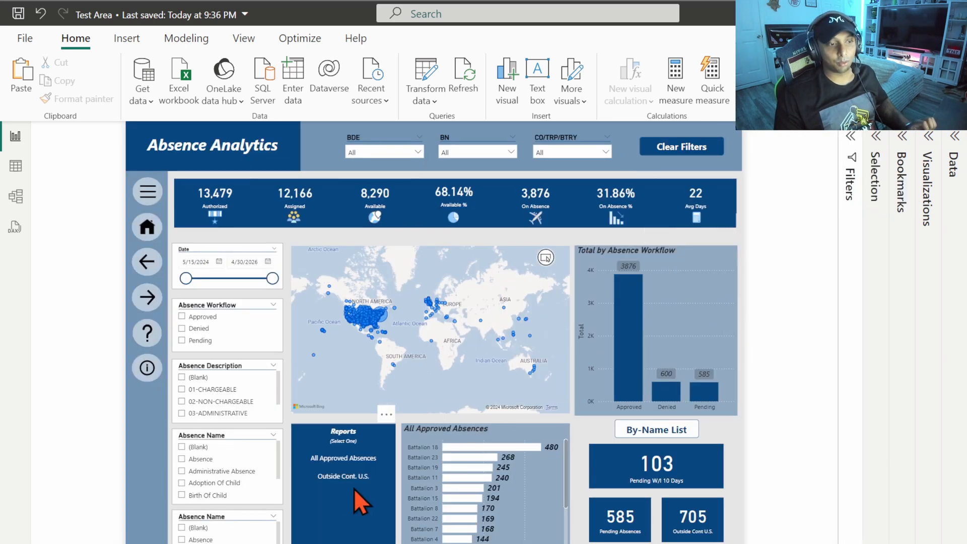
Step: Test the Outside Cont. U.S. and All Approved Absences buttons, and review the page's objects in the layer order
{"action": "left_click", "coordinate": [335, 479], "text": "ctrl"}
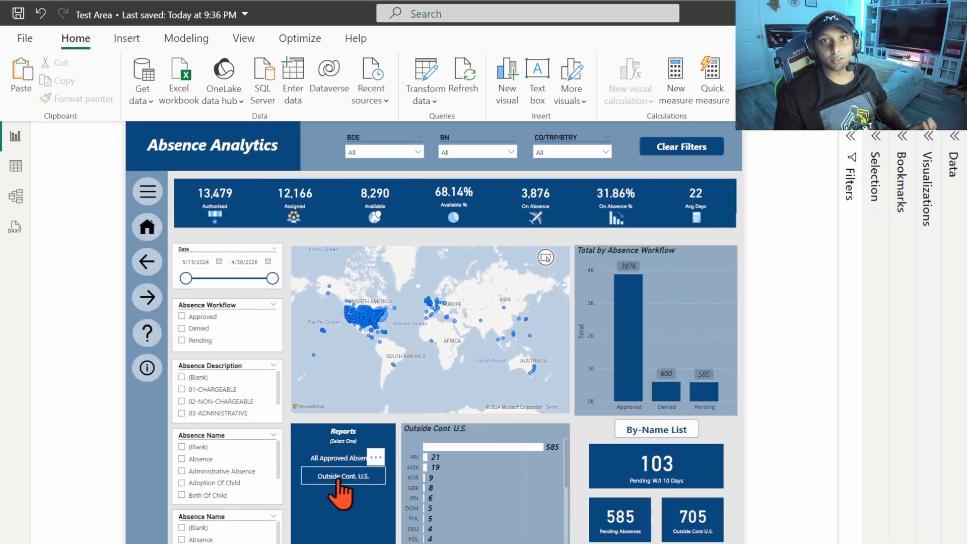
{"action": "left_click", "coordinate": [342, 459], "text": "ctrl"}
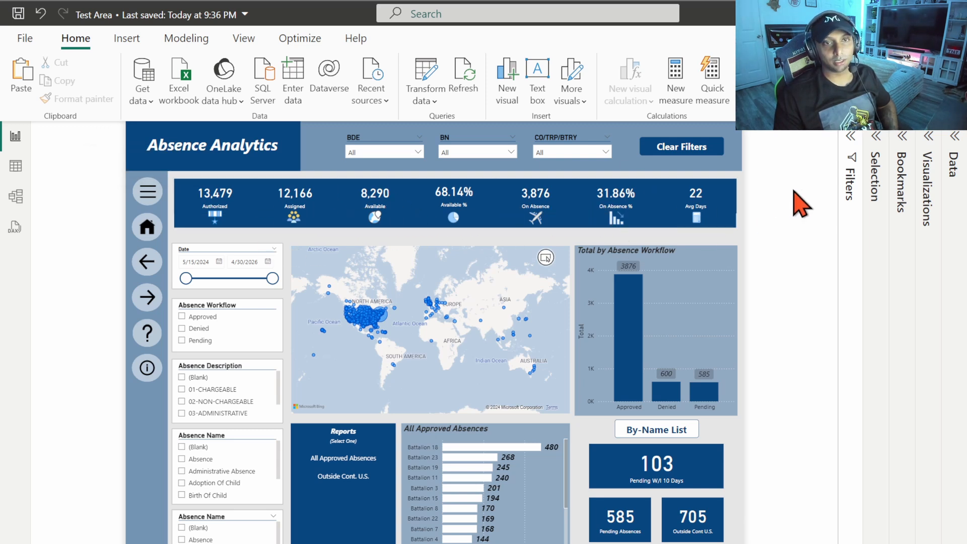
{"action": "left_click", "coordinate": [877, 193]}
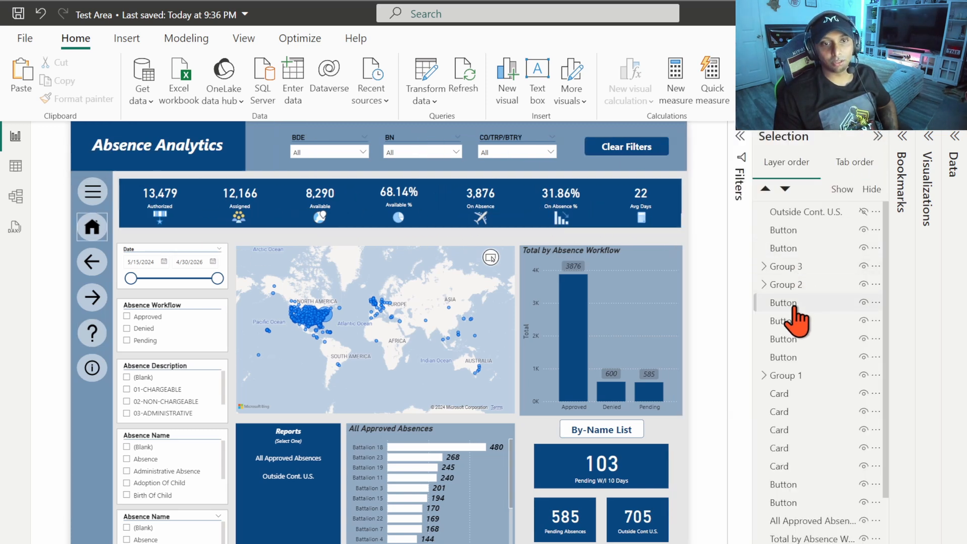
{"action": "scroll", "coordinate": [795, 319], "scroll_direction": "down", "scroll_amount": 3}
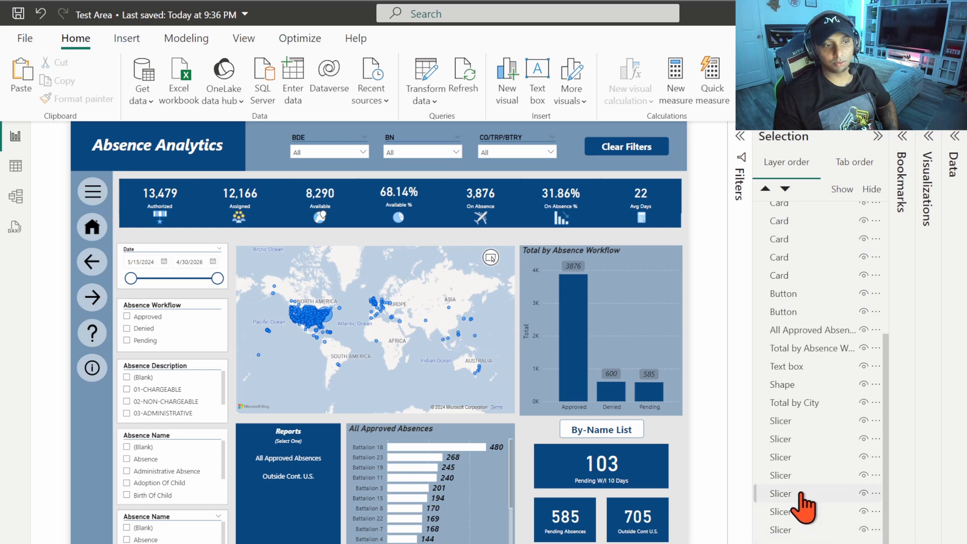
{"action": "scroll", "coordinate": [808, 346], "scroll_direction": "up", "scroll_amount": 3}
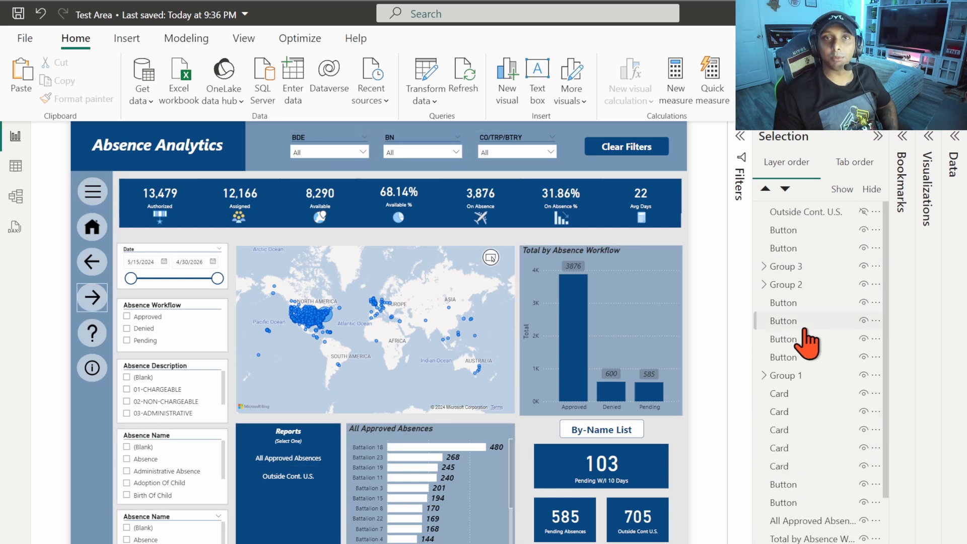
Step: Insert an empty table visual and move and resize it to cover the whole map
{"action": "left_click", "coordinate": [590, 431]}
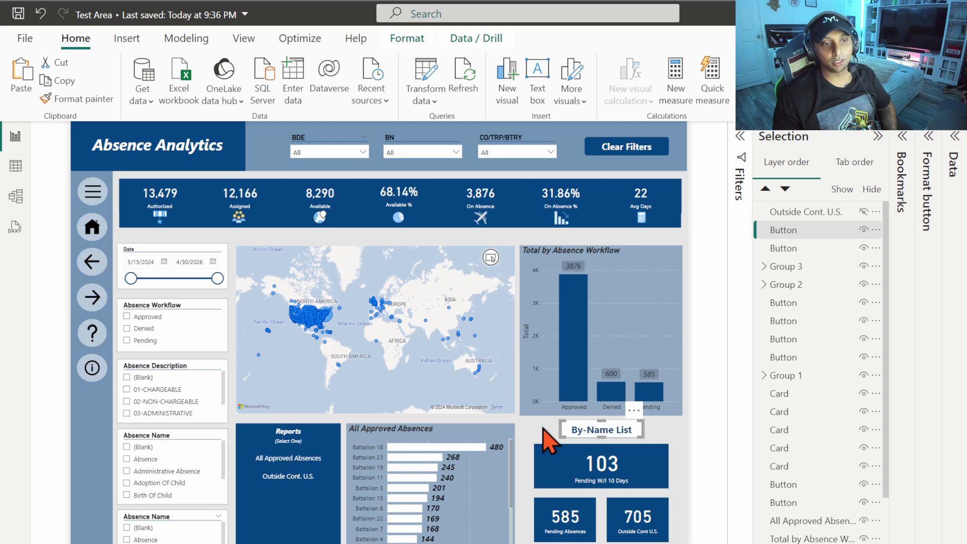
{"action": "left_click", "coordinate": [544, 430]}
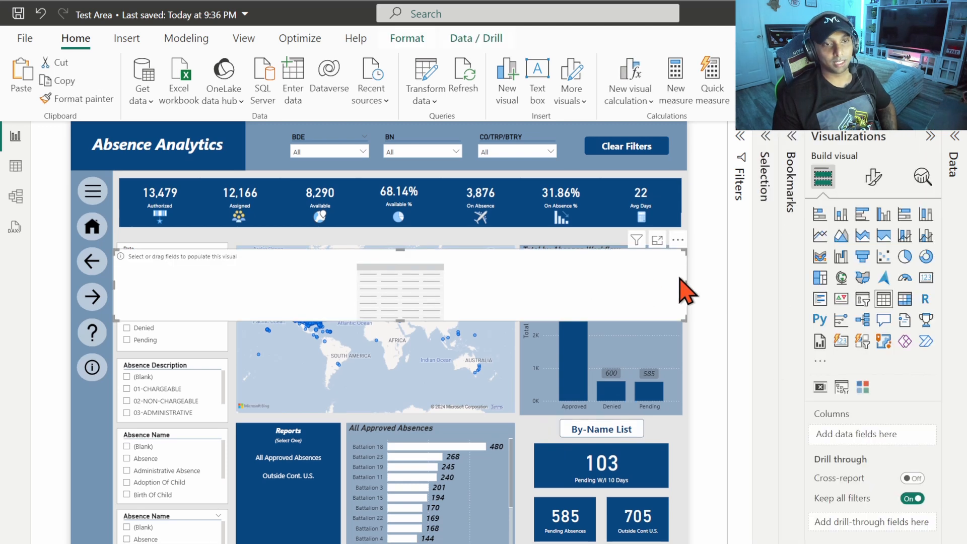
{"action": "left_click_drag", "start_coordinate": [688, 282], "coordinate": [455, 283]}
{"action": "left_click_drag", "start_coordinate": [320, 285], "coordinate": [443, 277]}
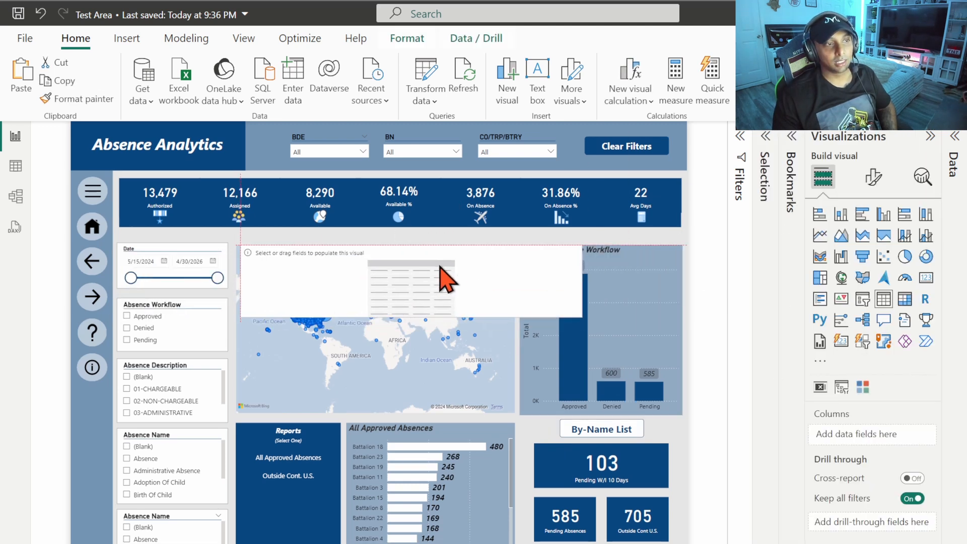
{"action": "left_click_drag", "start_coordinate": [574, 283], "coordinate": [514, 298]}
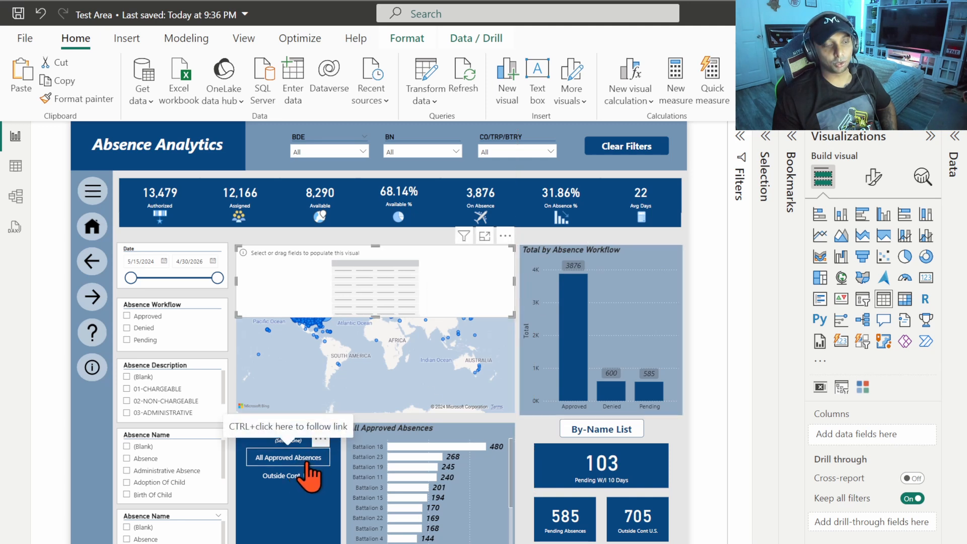
{"action": "left_click_drag", "start_coordinate": [376, 318], "coordinate": [384, 426]}
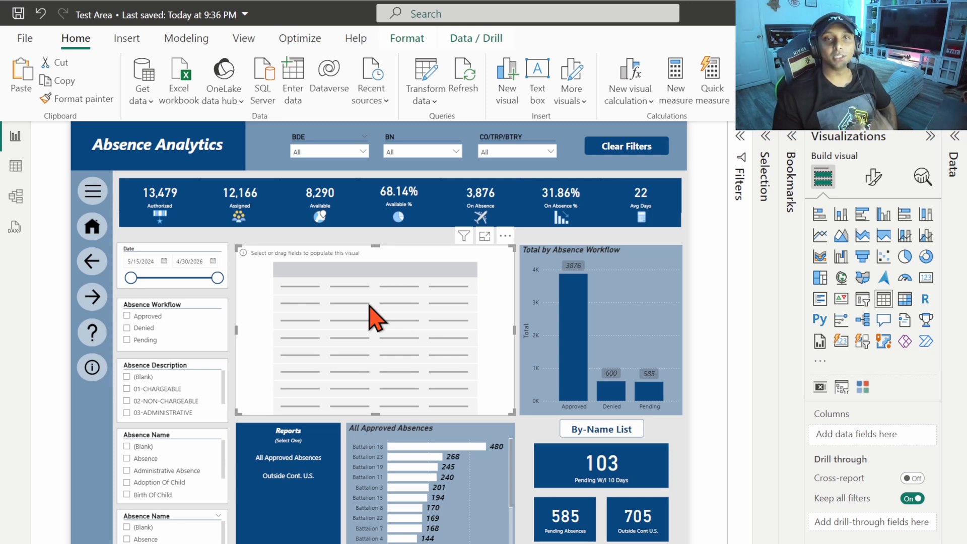
{"action": "left_click", "coordinate": [411, 234]}
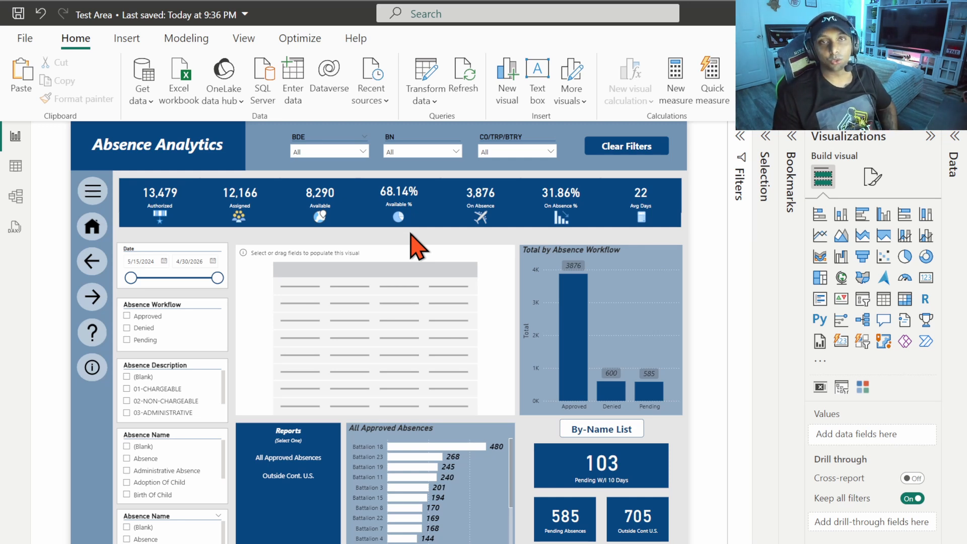
Step: Filter the BDE slicer to exclude (Blank) values
{"action": "left_click", "coordinate": [324, 151]}
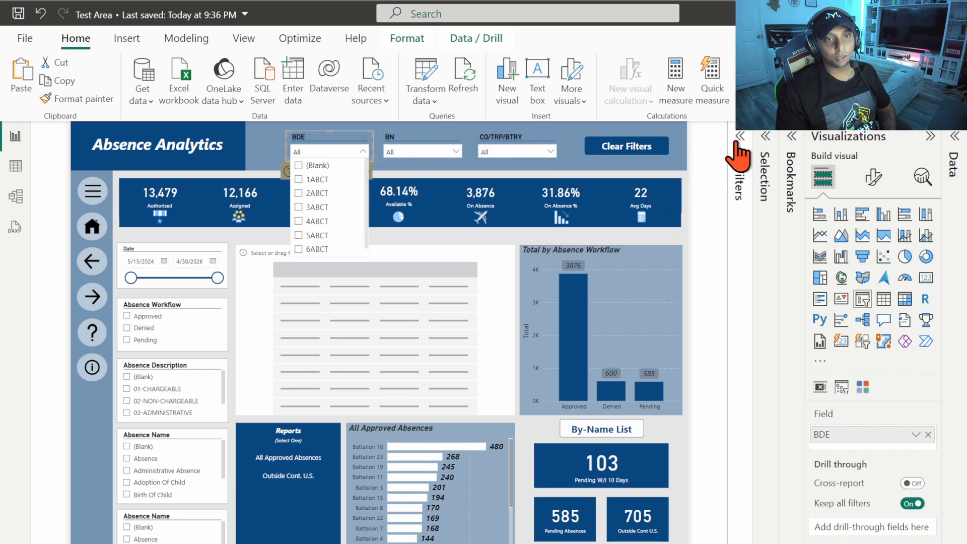
{"action": "left_click", "coordinate": [740, 161]}
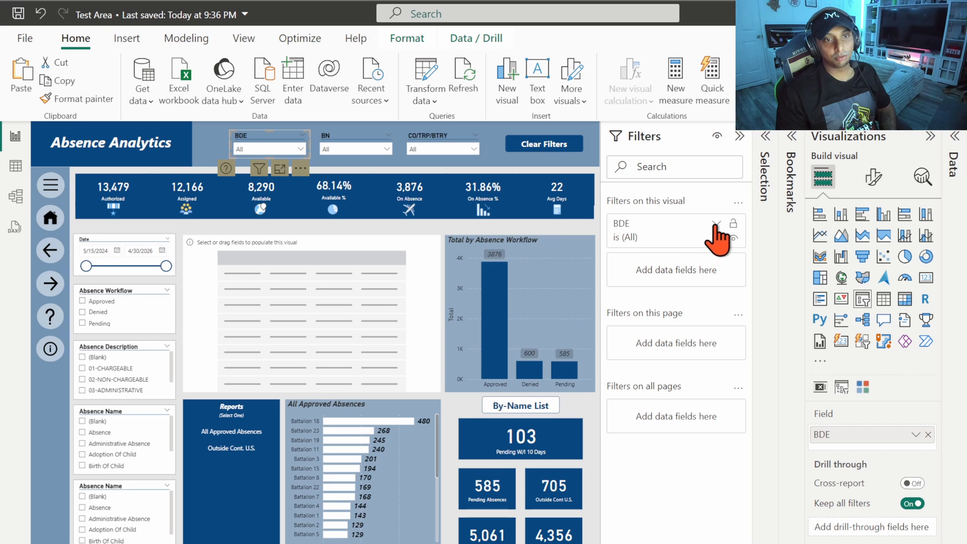
{"action": "left_click", "coordinate": [717, 224]}
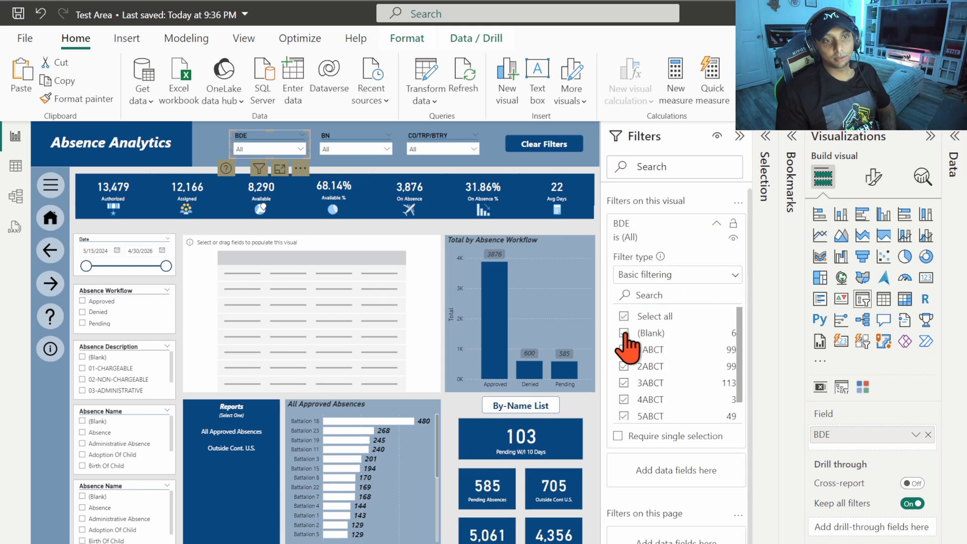
{"action": "left_click", "coordinate": [624, 333]}
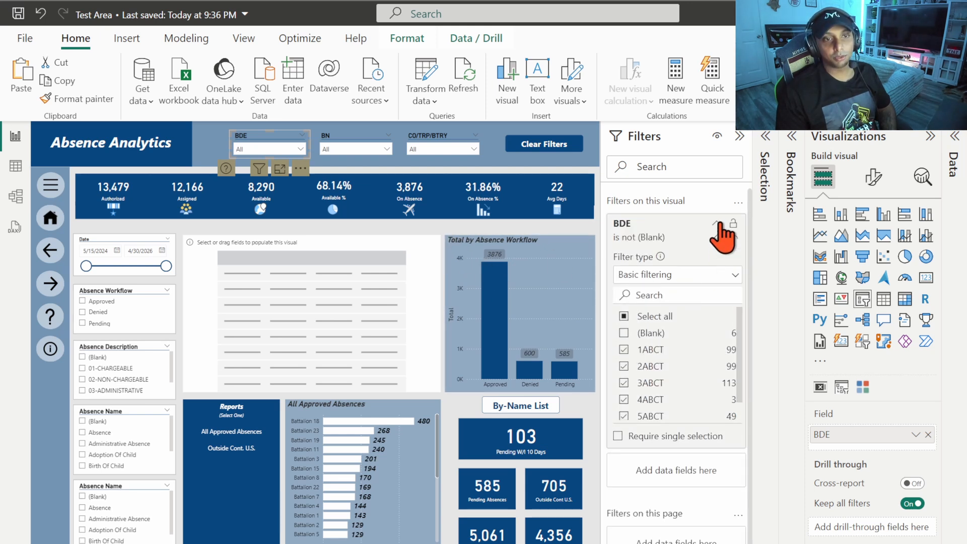
{"action": "left_click", "coordinate": [718, 223]}
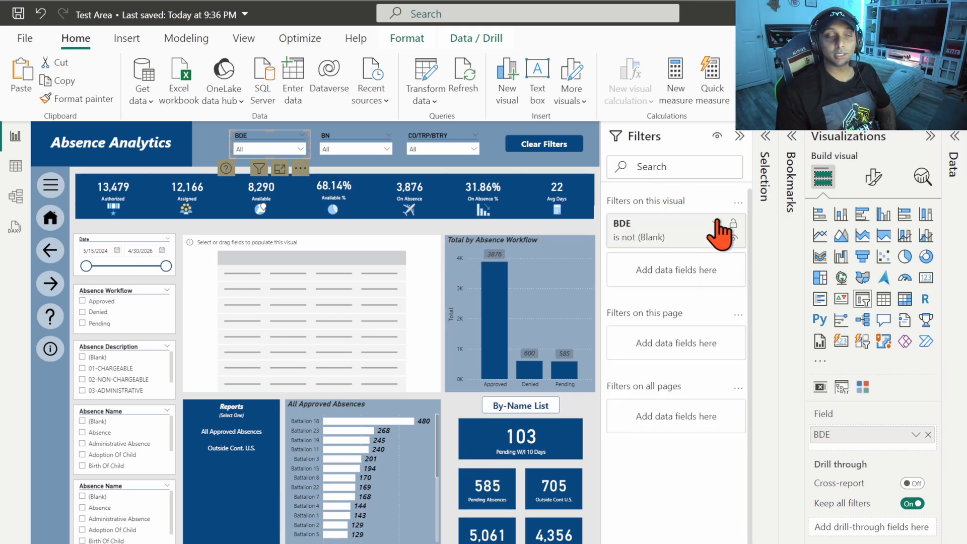
{"action": "left_click", "coordinate": [455, 226]}
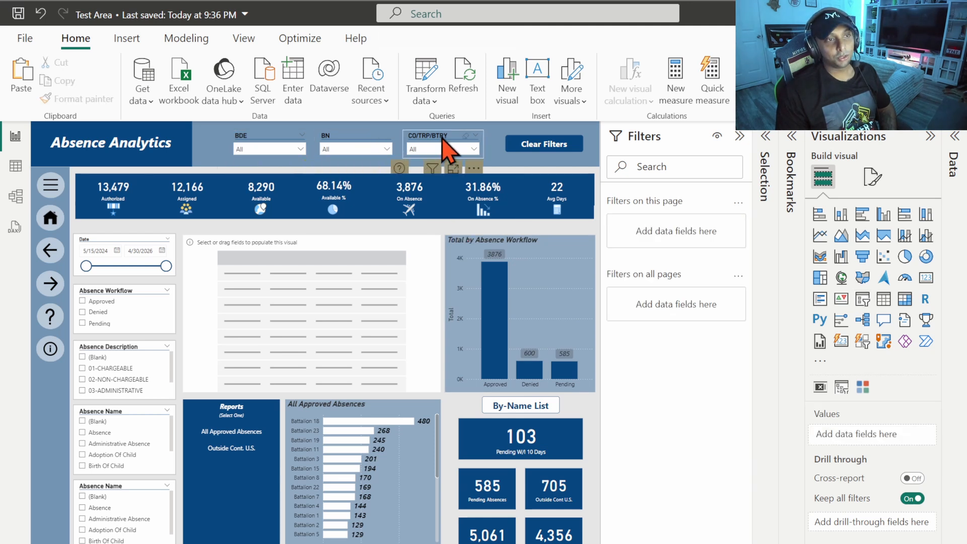
{"action": "left_click", "coordinate": [739, 136]}
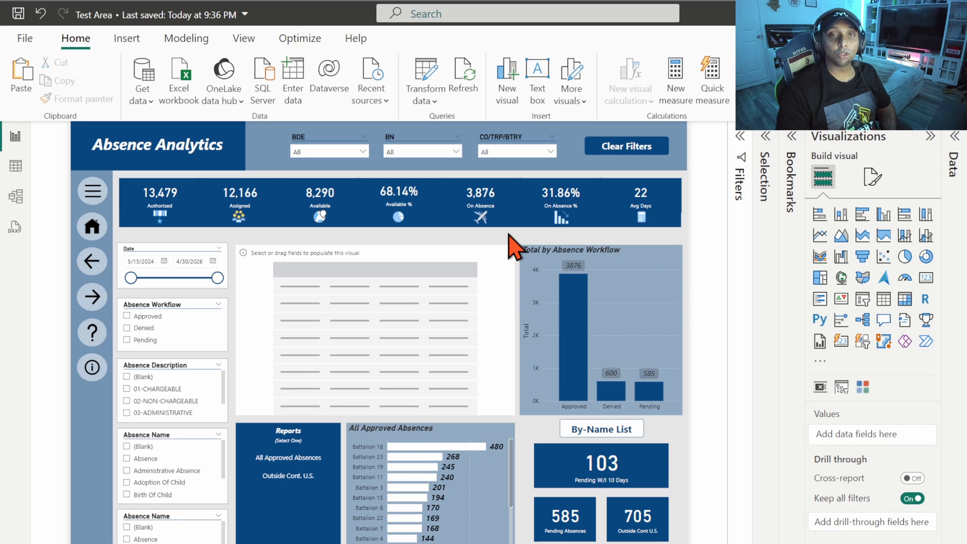